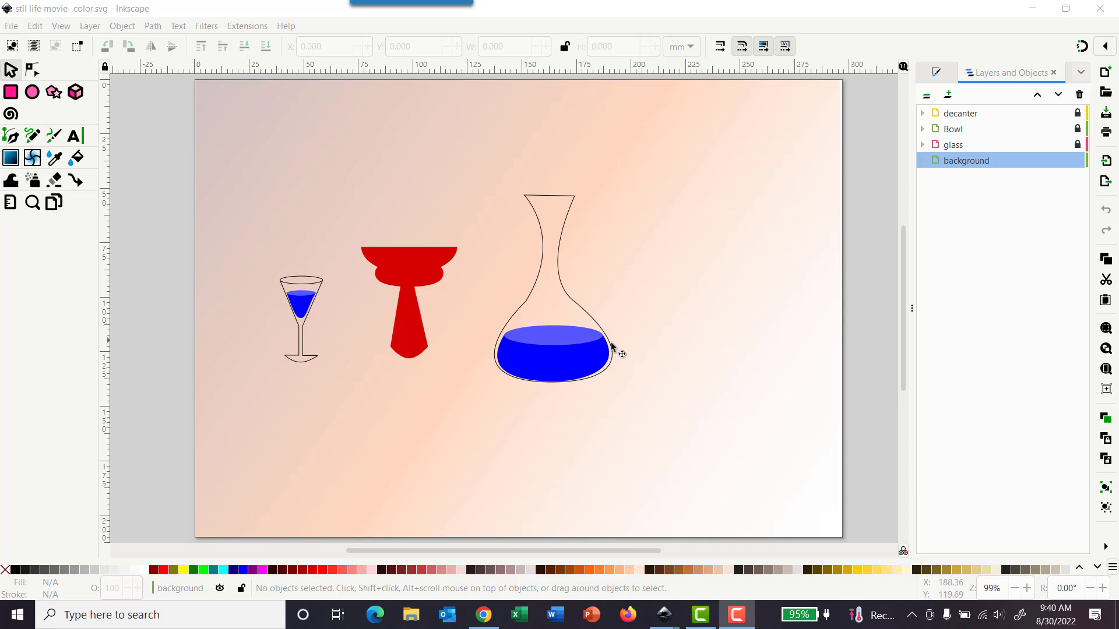
Step: Lock the background layer
{"action": "left_click", "coordinate": [33, 97]}
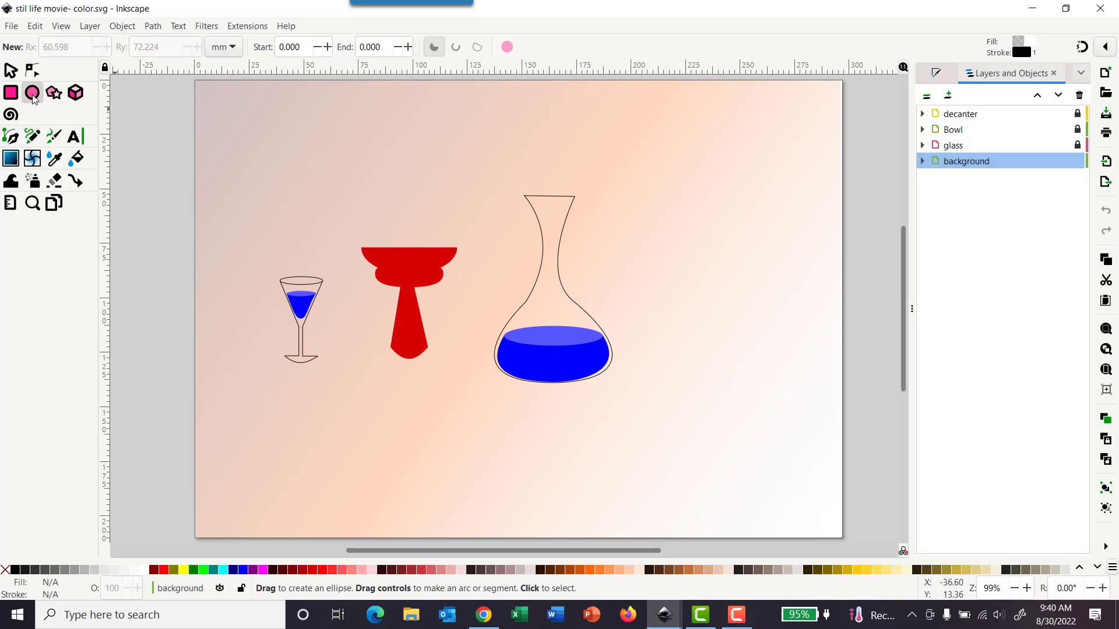
{"action": "left_click", "coordinate": [1078, 162]}
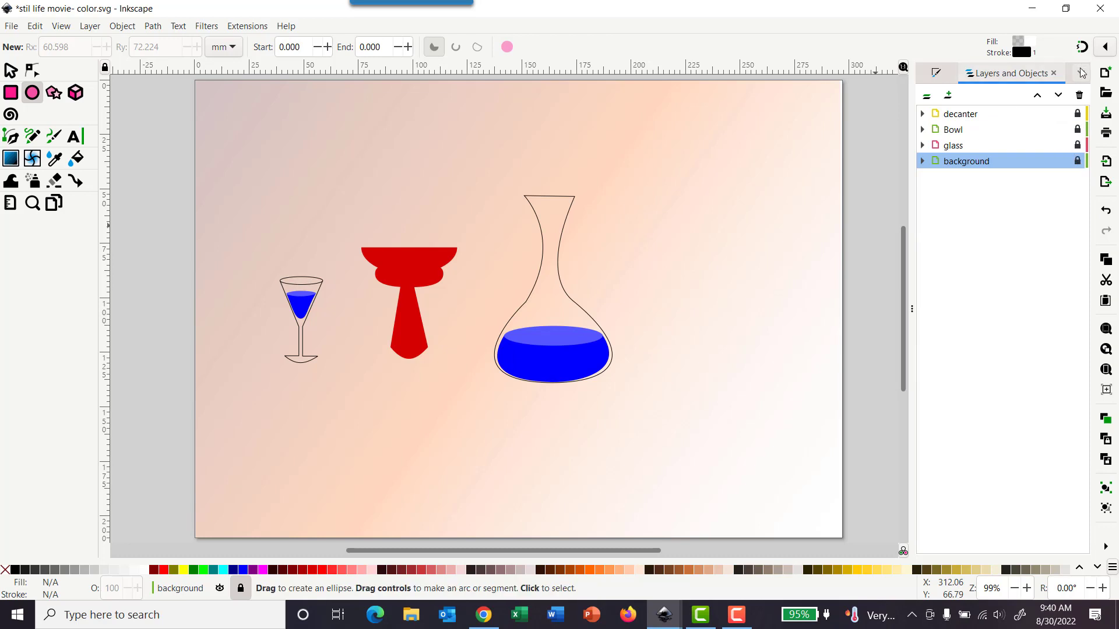
Step: Add a new layer named grape below the current layer
{"action": "left_click", "coordinate": [949, 94]}
{"action": "type", "text": "grape"}
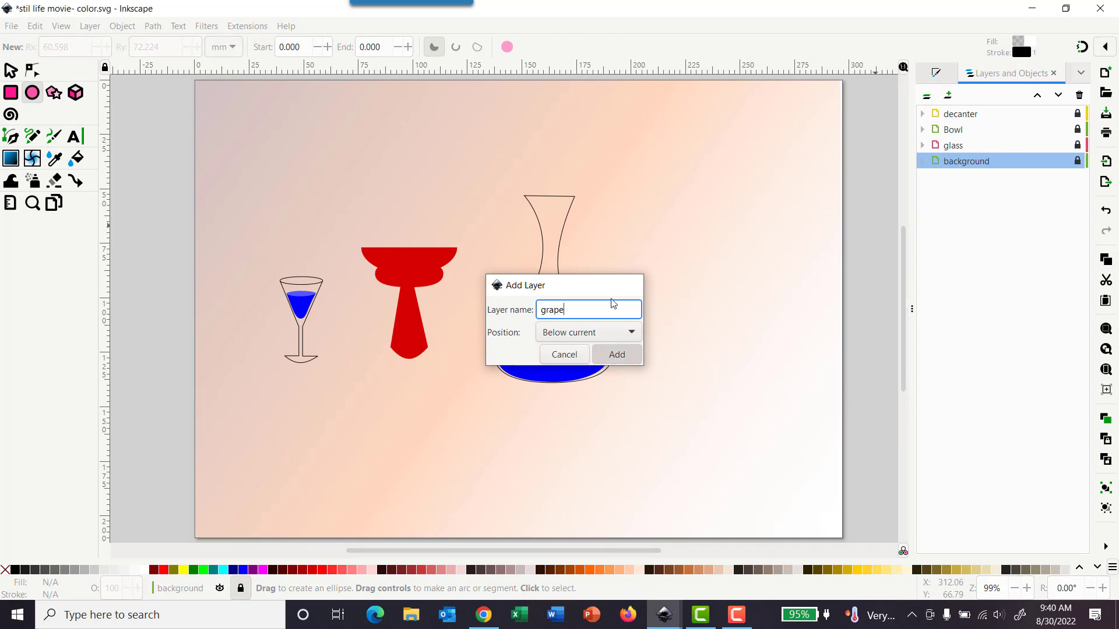
{"action": "key", "text": "Return"}
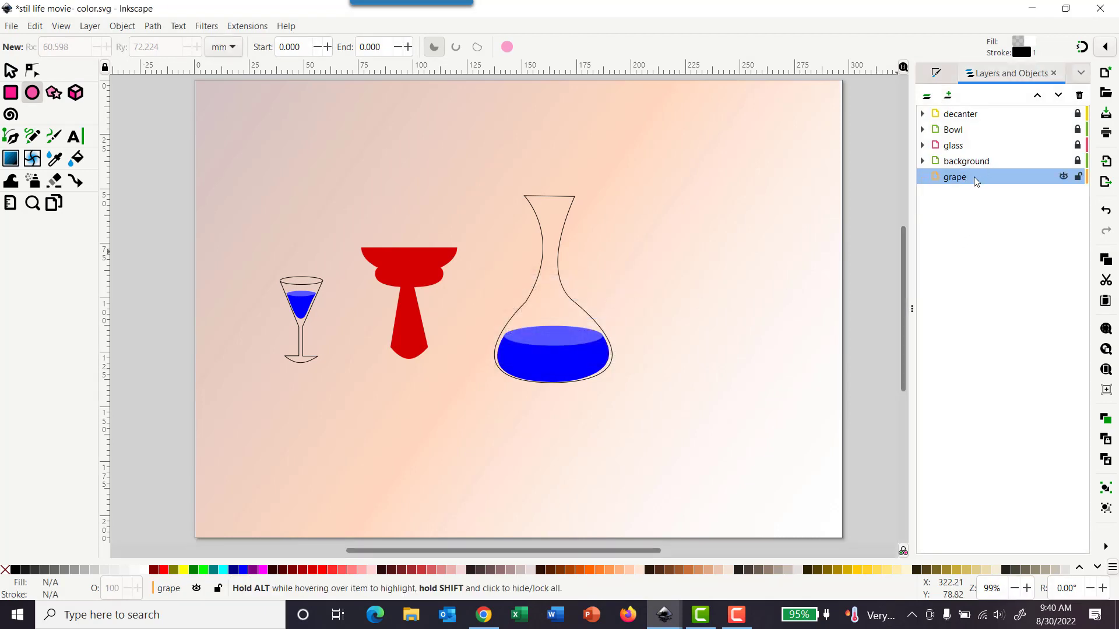
Step: Raise the grape layer two positions so it sits above the glass layer
{"action": "left_click", "coordinate": [962, 181]}
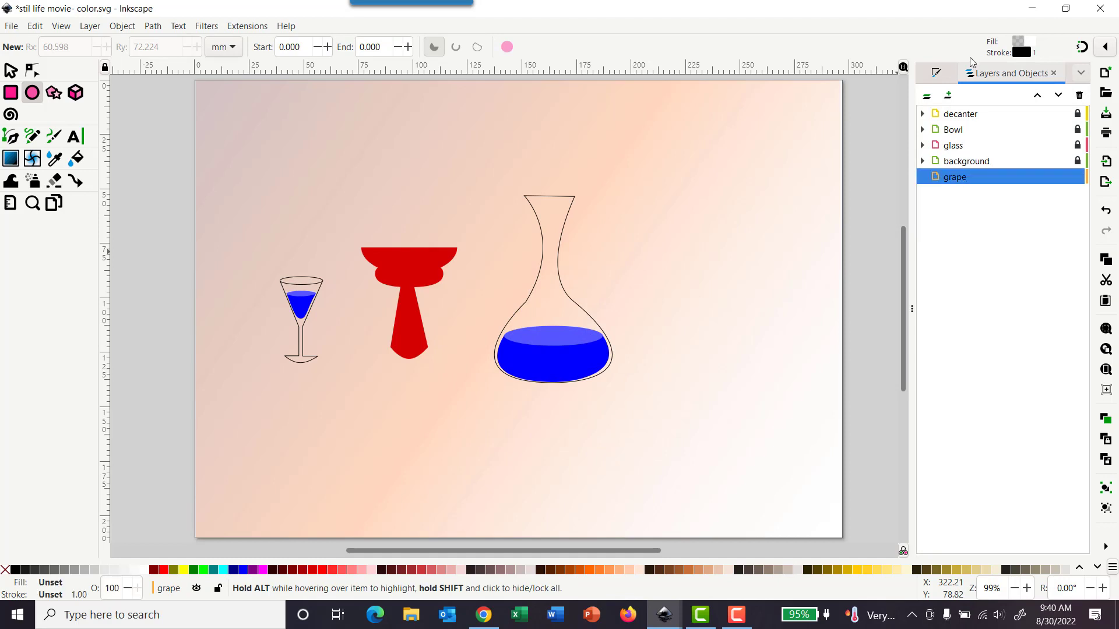
{"action": "left_click", "coordinate": [1037, 97]}
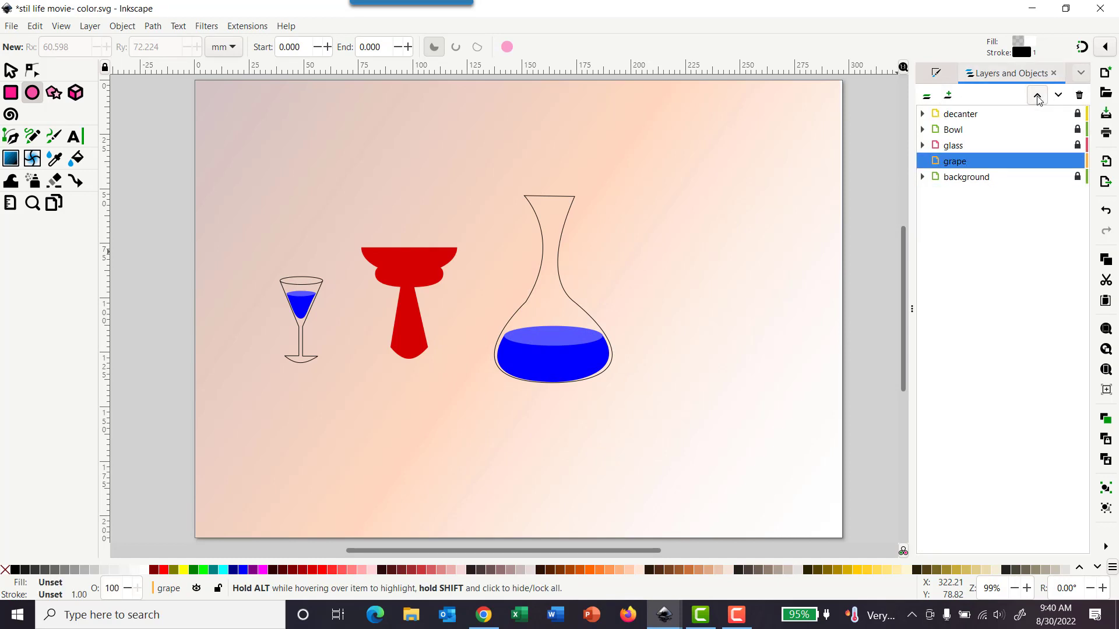
{"action": "left_click", "coordinate": [1037, 97]}
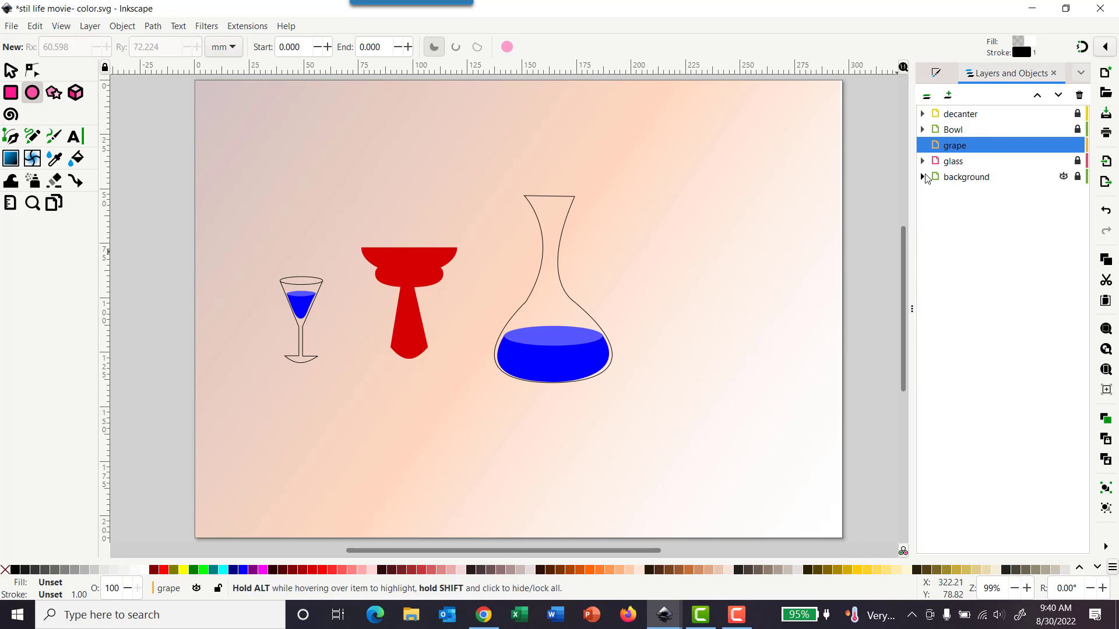
Step: Draw an ellipse about 27 × 20 mm above the bowl and shift it slightly to the right
{"action": "left_click_drag", "start_coordinate": [372, 177], "coordinate": [432, 222]}
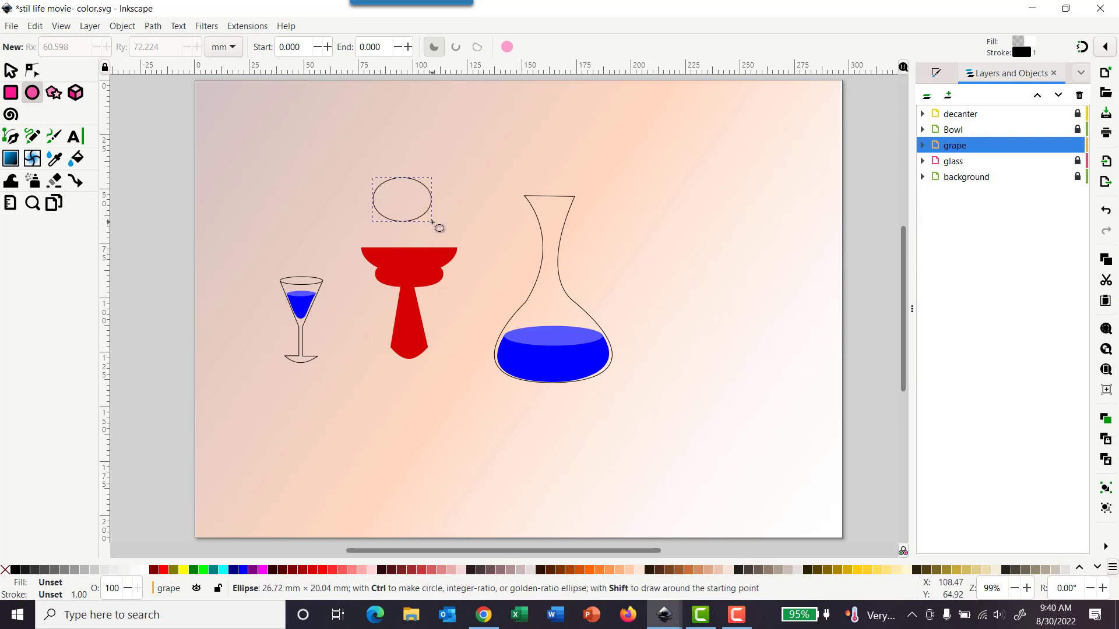
{"action": "left_click", "coordinate": [10, 71]}
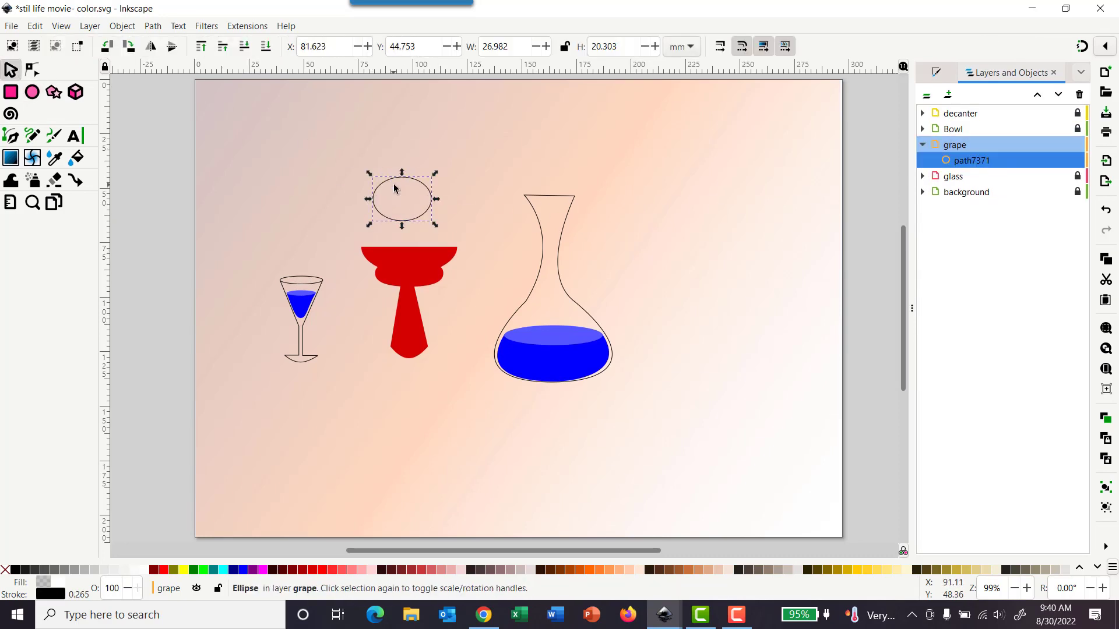
{"action": "mouse_move", "coordinate": [398, 177]}
{"action": "left_mouse_down"}
{"action": "mouse_move", "coordinate": [405, 228]}
{"action": "mouse_move", "coordinate": [415, 174]}
{"action": "left_mouse_up"}
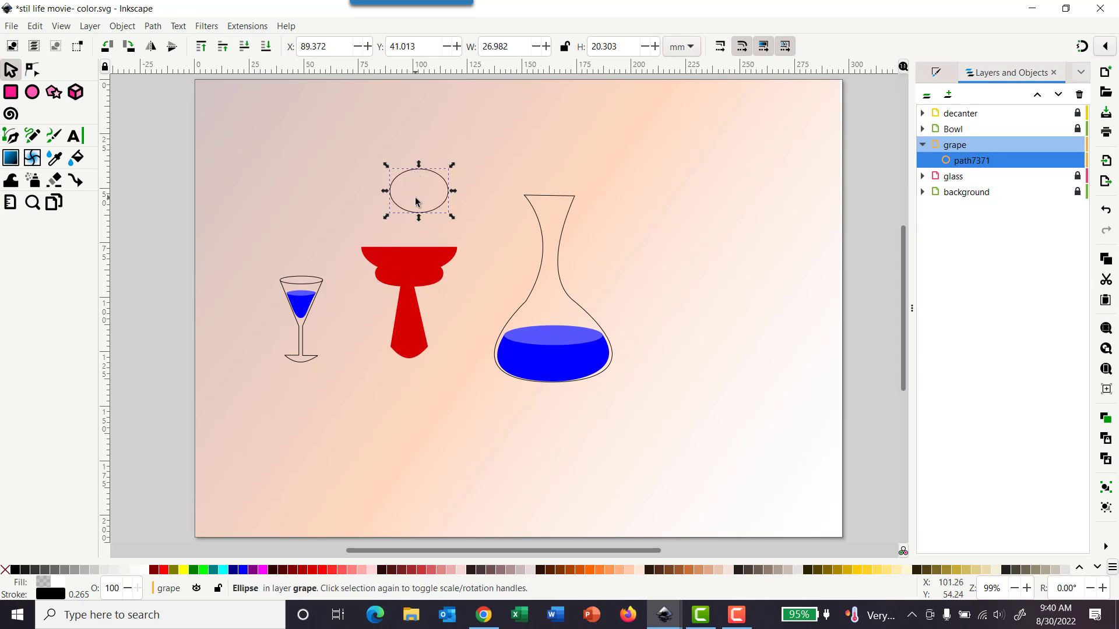
Step: Stretch the ellipse horizontally to about 37 mm wide
{"action": "scroll", "coordinate": [420, 192], "scroll_direction": "up", "scroll_amount": 3}
{"action": "scroll", "coordinate": [422, 194], "scroll_direction": "up", "scroll_amount": 1}
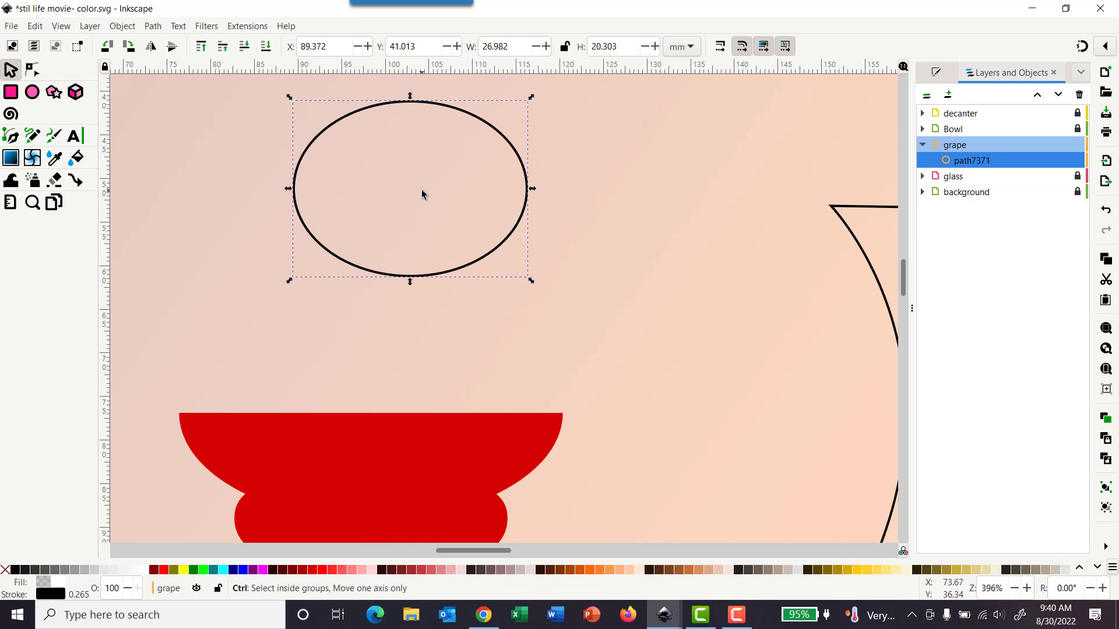
{"action": "left_click_drag", "start_coordinate": [532, 188], "coordinate": [617, 194]}
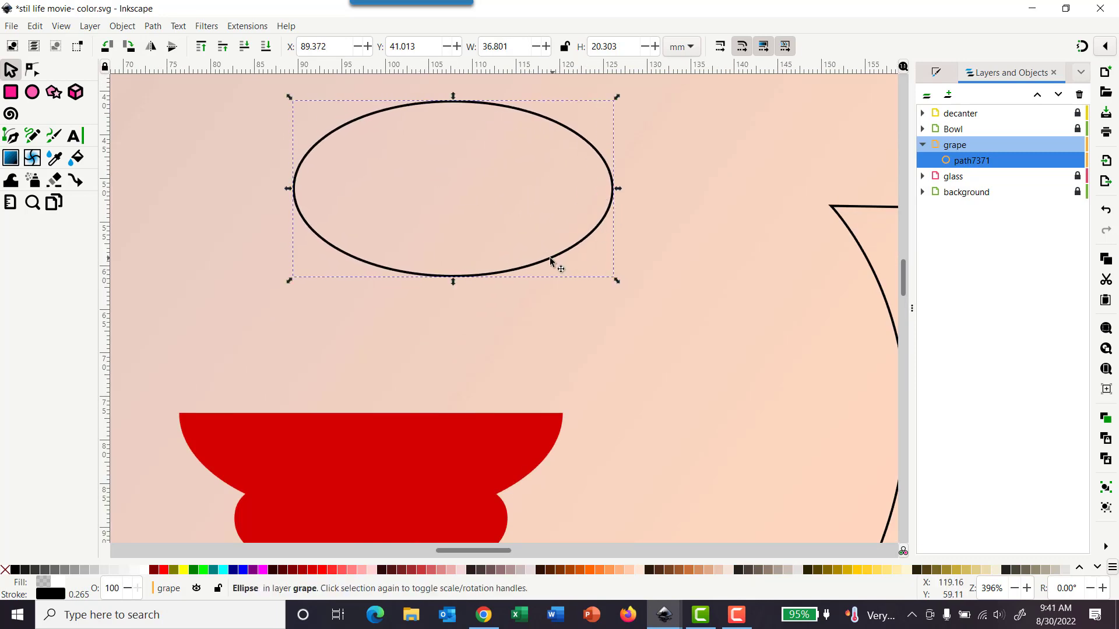
Step: Fill the ellipse with navy blue and raise the fill's alpha to 100
{"action": "scroll", "coordinate": [506, 239], "scroll_direction": "up", "scroll_amount": 4}
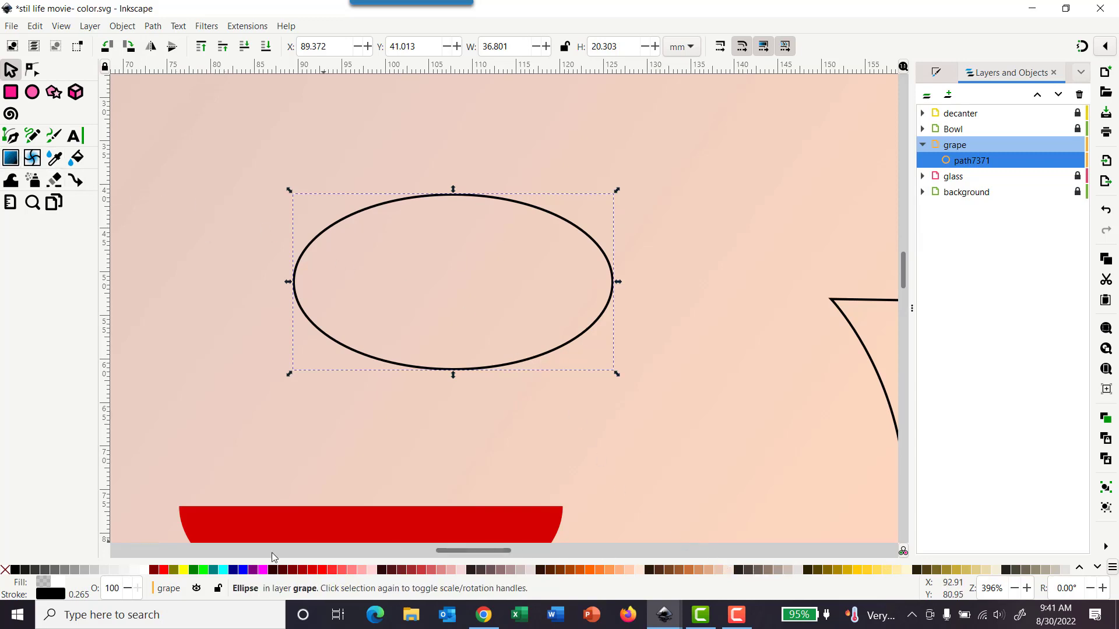
{"action": "left_click", "coordinate": [236, 569]}
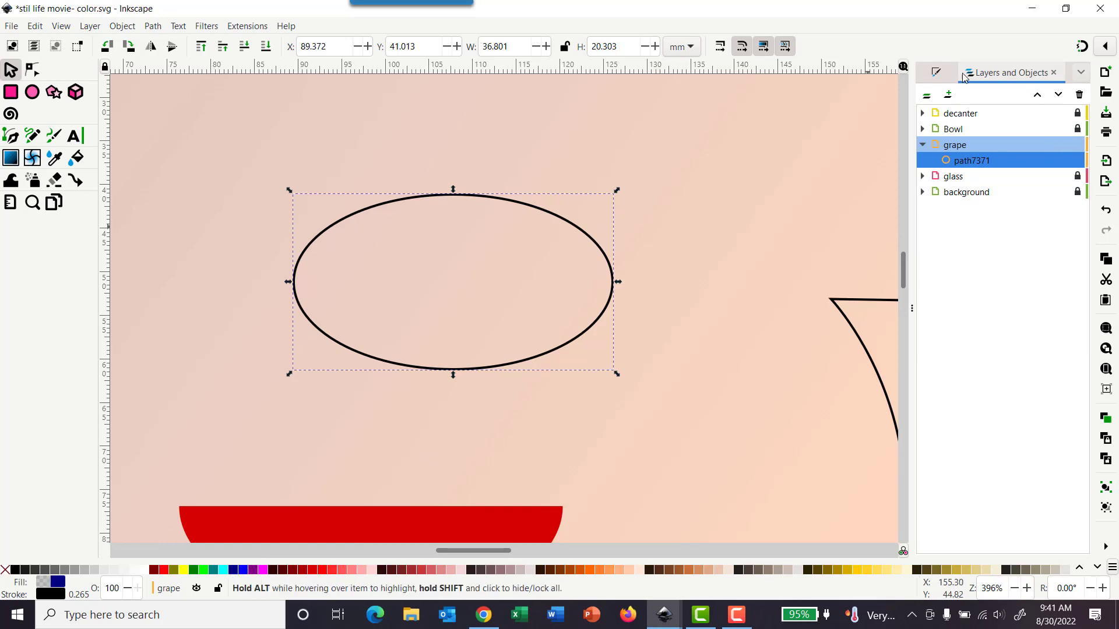
{"action": "left_click", "coordinate": [936, 75]}
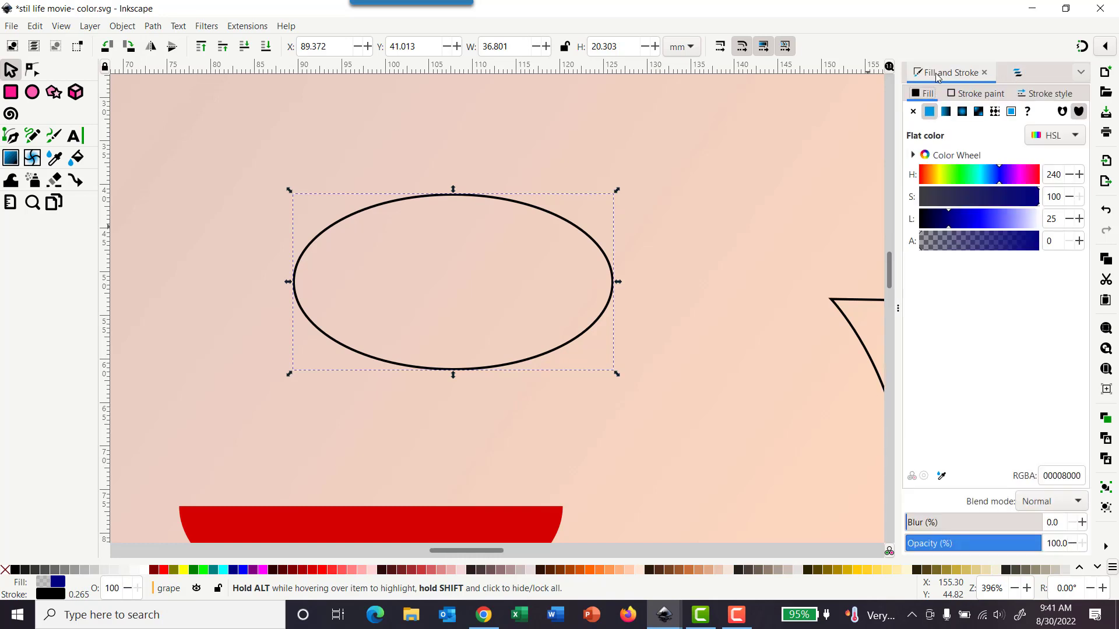
{"action": "left_click", "coordinate": [931, 113]}
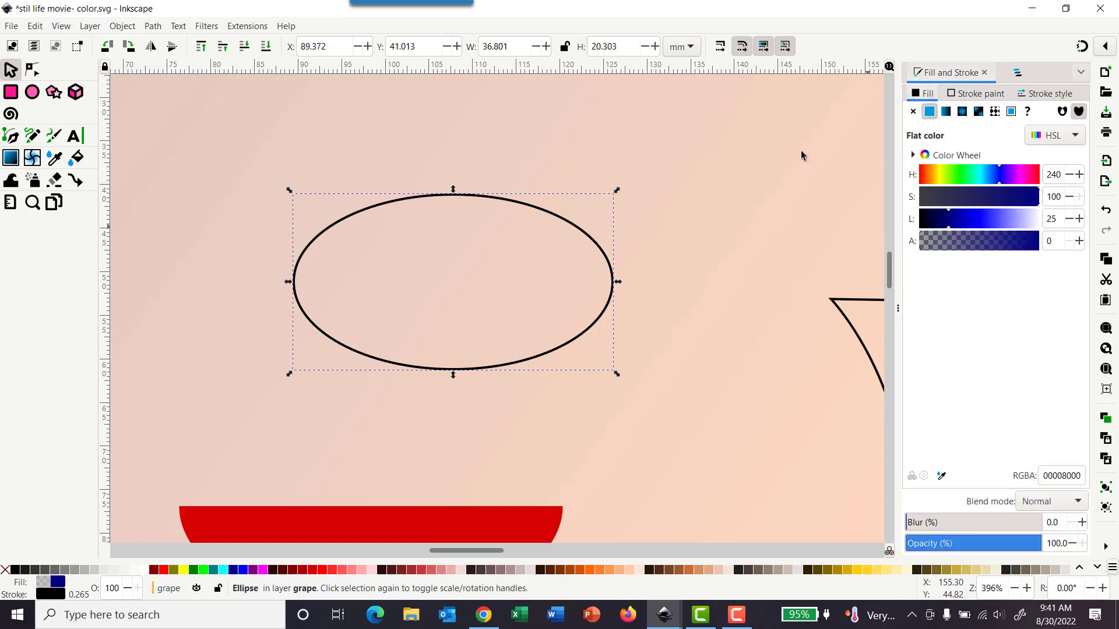
{"action": "left_click", "coordinate": [1020, 73]}
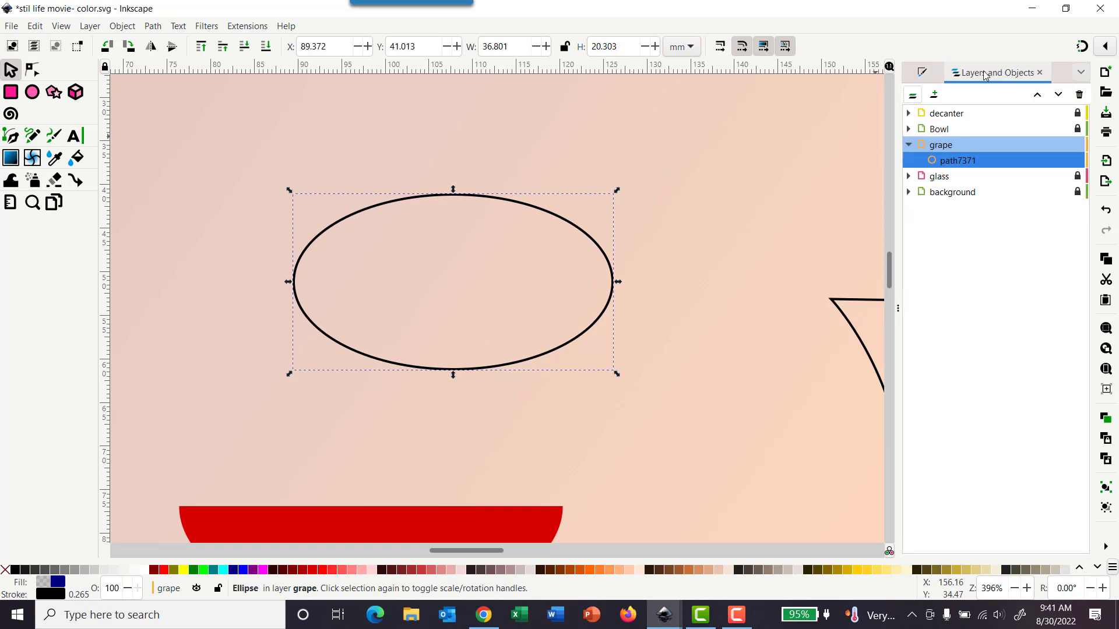
{"action": "left_click", "coordinate": [922, 72]}
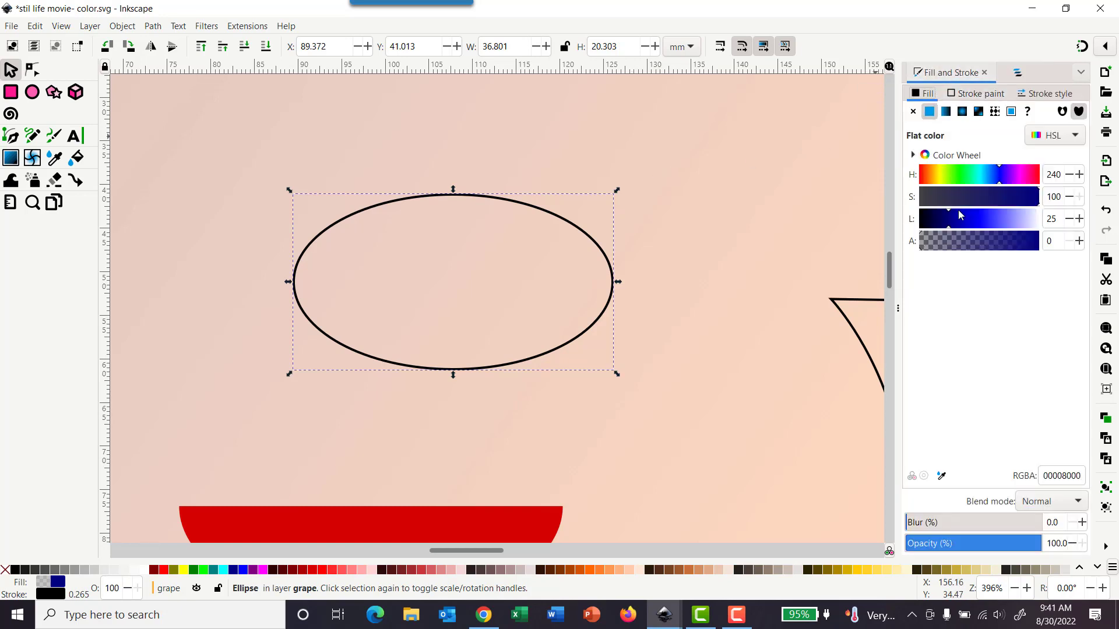
{"action": "left_click_drag", "start_coordinate": [998, 246], "coordinate": [1047, 242]}
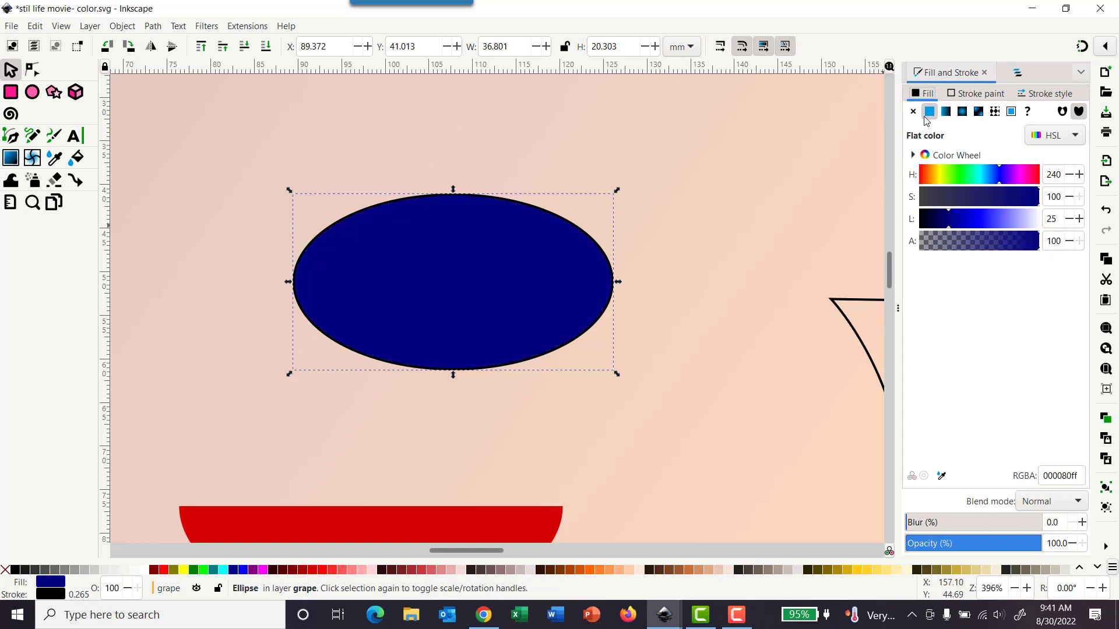
Step: Remove the ellipse's stroke and switch its fill to a radial gradient
{"action": "left_click", "coordinate": [972, 93]}
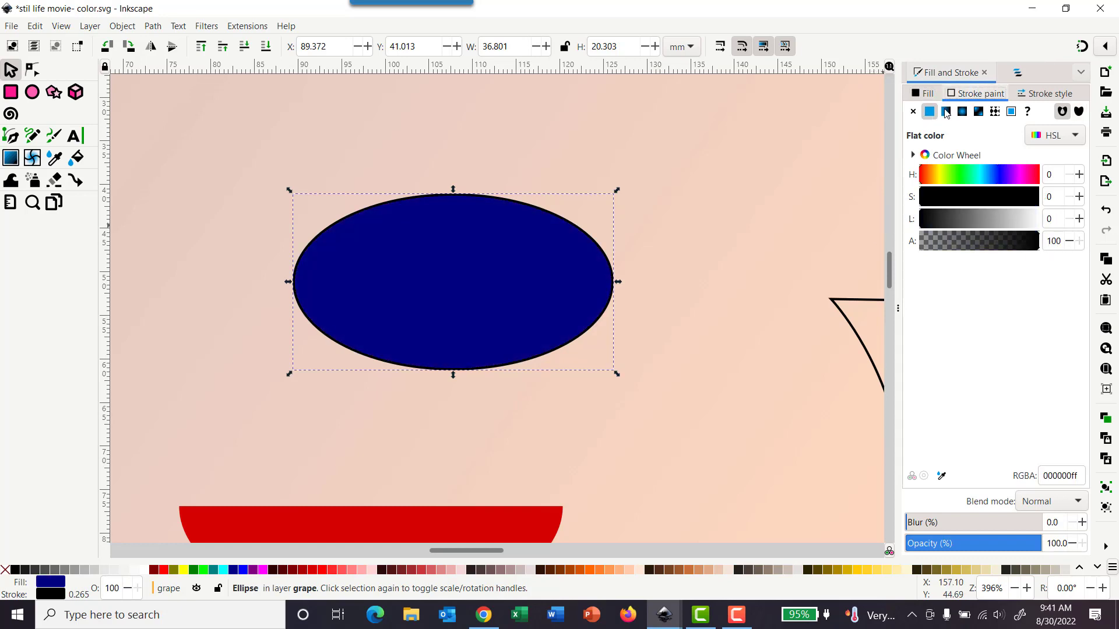
{"action": "left_click", "coordinate": [912, 111]}
{"action": "left_click", "coordinate": [921, 96]}
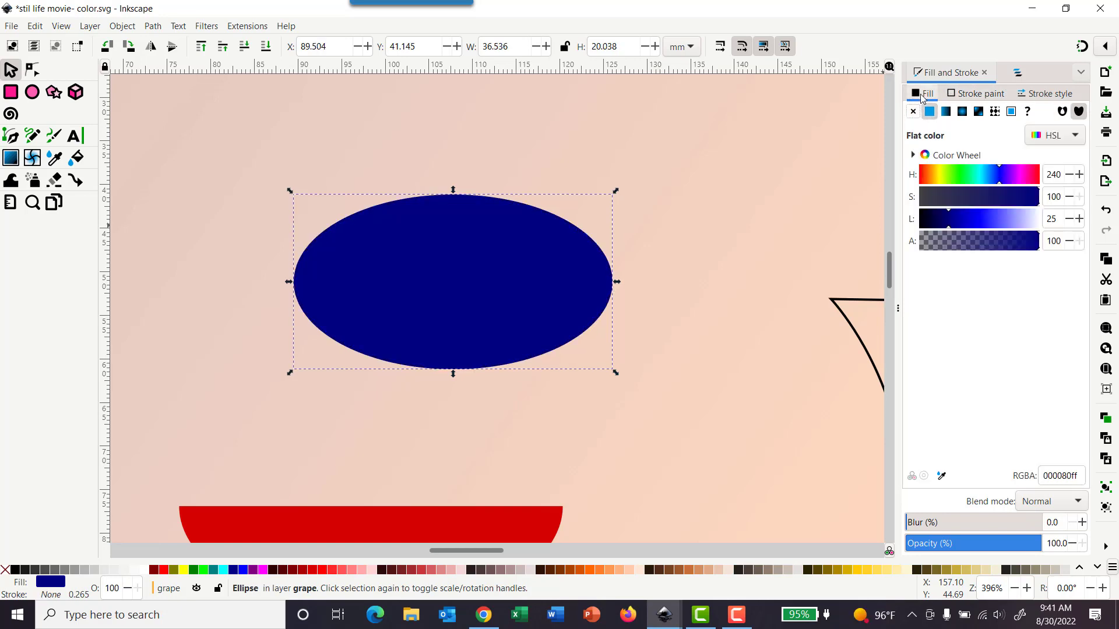
{"action": "left_click", "coordinate": [963, 116]}
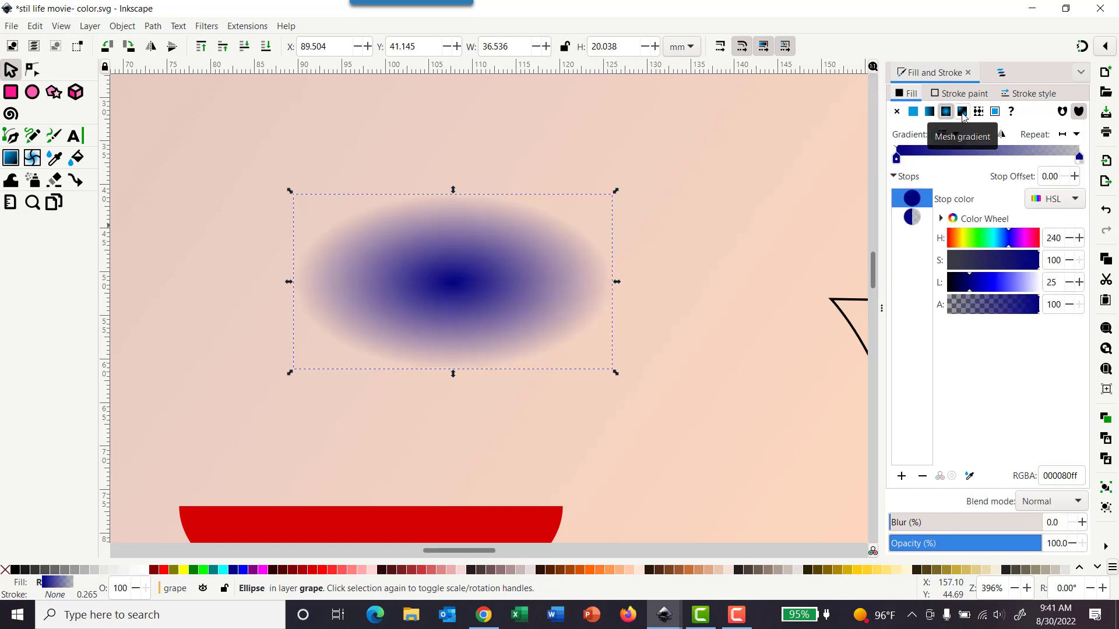
Step: Make the gradient's centre stop fully transparent and its outer stop fully opaque
{"action": "left_click", "coordinate": [29, 162]}
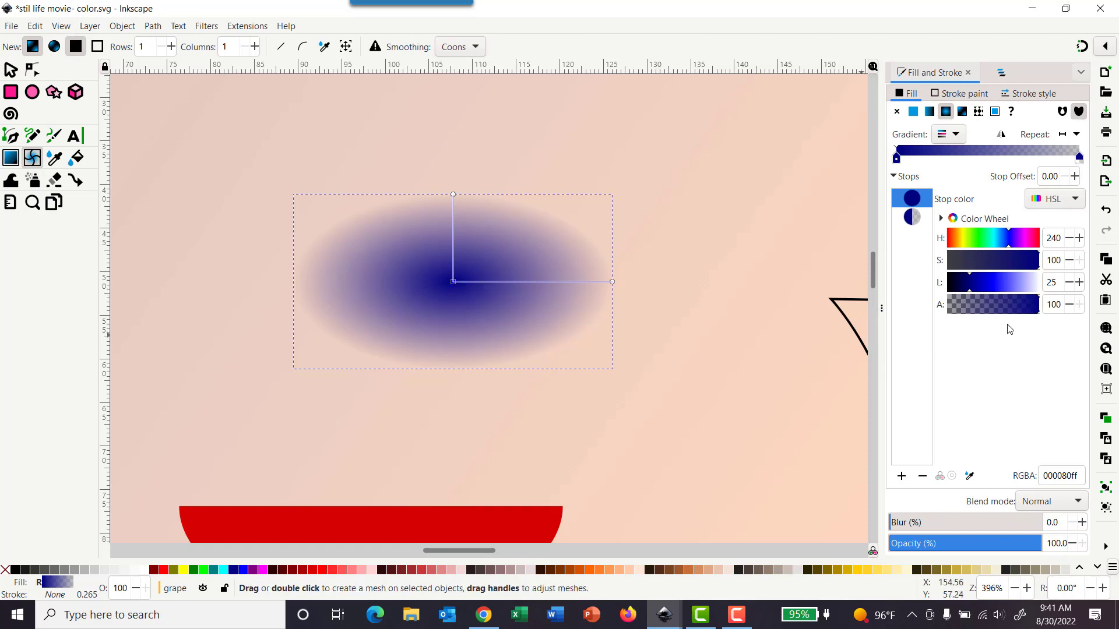
{"action": "left_click_drag", "start_coordinate": [1041, 315], "coordinate": [930, 313]}
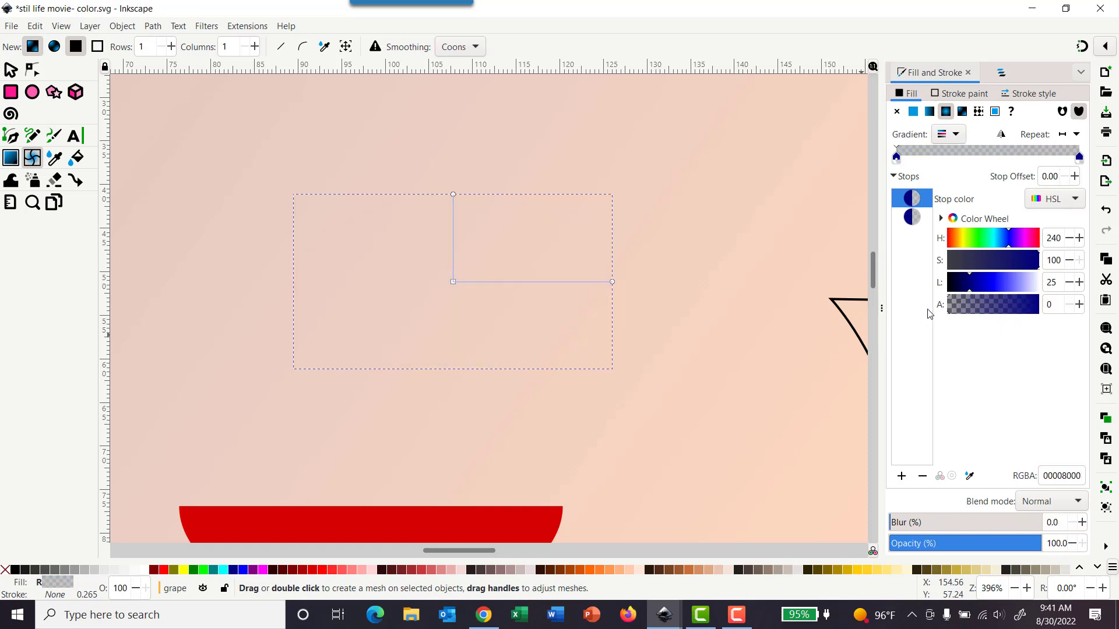
{"action": "left_click", "coordinate": [453, 194]}
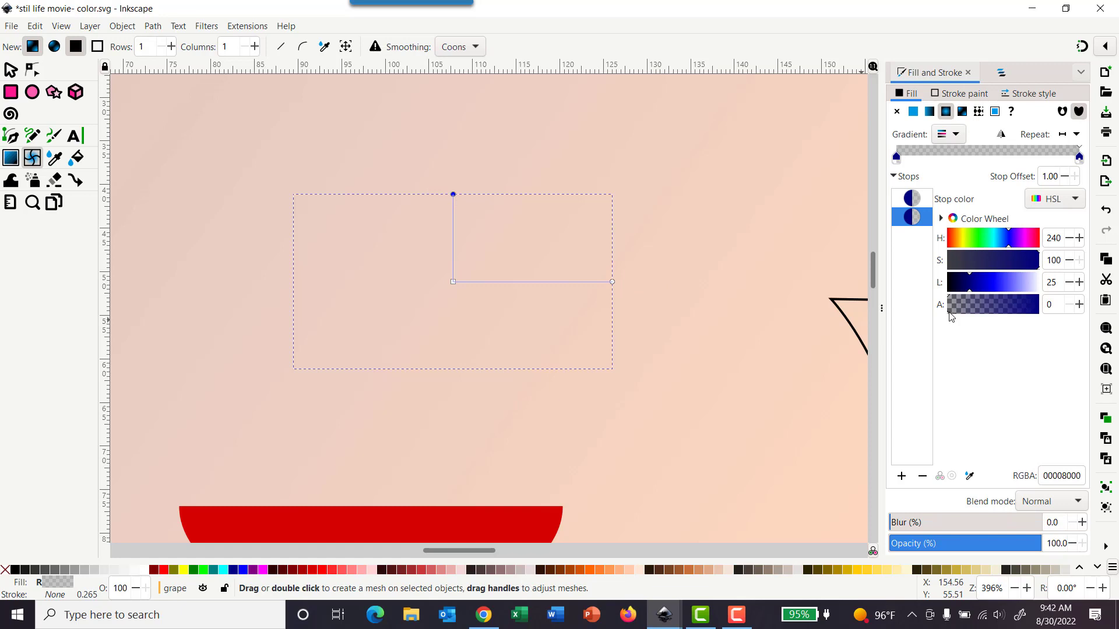
{"action": "left_click_drag", "start_coordinate": [950, 315], "coordinate": [1056, 313]}
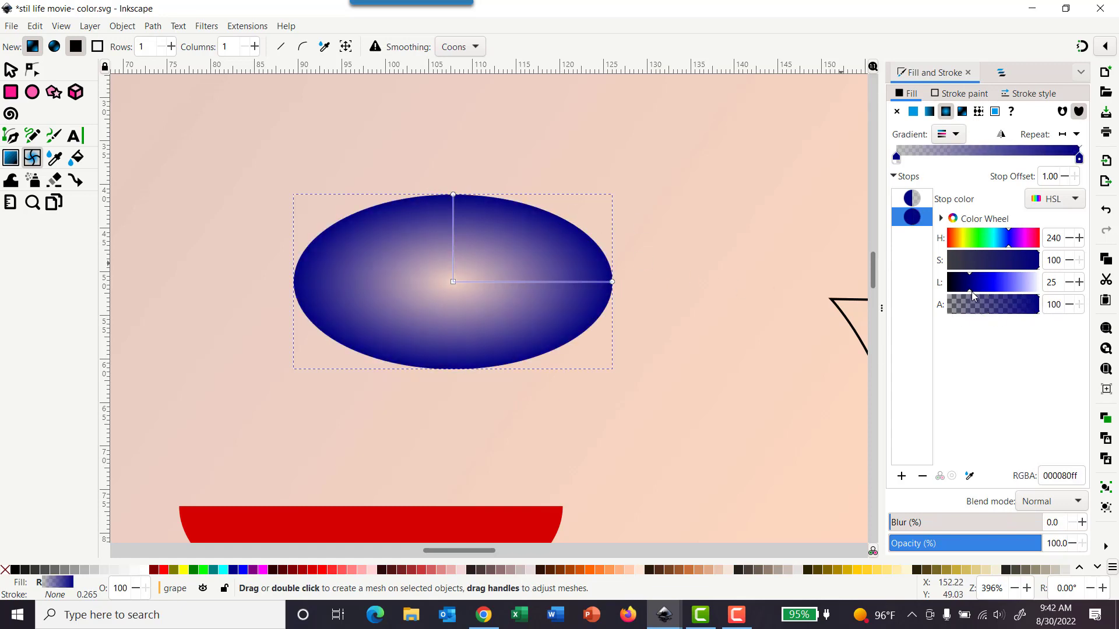
Step: Lighten the outer gradient stop to a brighter blue, undoing the overshooting adjustments
{"action": "mouse_move", "coordinate": [970, 295]}
{"action": "left_mouse_down"}
{"action": "mouse_move", "coordinate": [1035, 295]}
{"action": "mouse_move", "coordinate": [904, 291]}
{"action": "mouse_move", "coordinate": [991, 286]}
{"action": "left_mouse_up"}
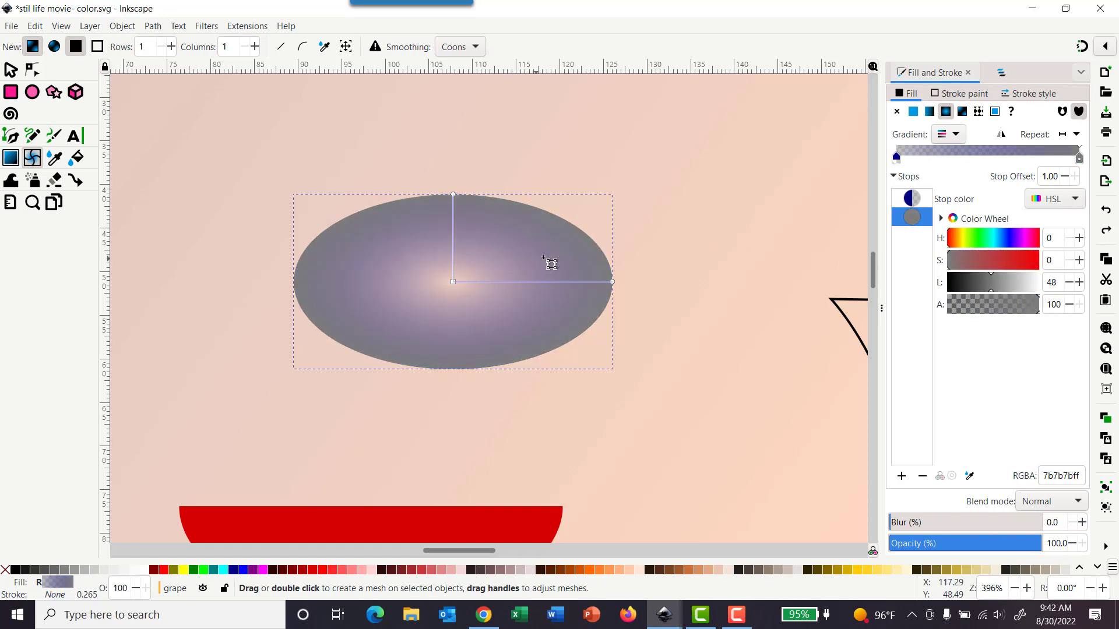
{"action": "key", "text": "ctrl+z"}
{"action": "key", "text": "ctrl+z"}
{"action": "key", "text": "ctrl+z"}
{"action": "key", "text": "ctrl+z"}
{"action": "key", "text": "ctrl+z"}
{"action": "key", "text": "ctrl+z"}
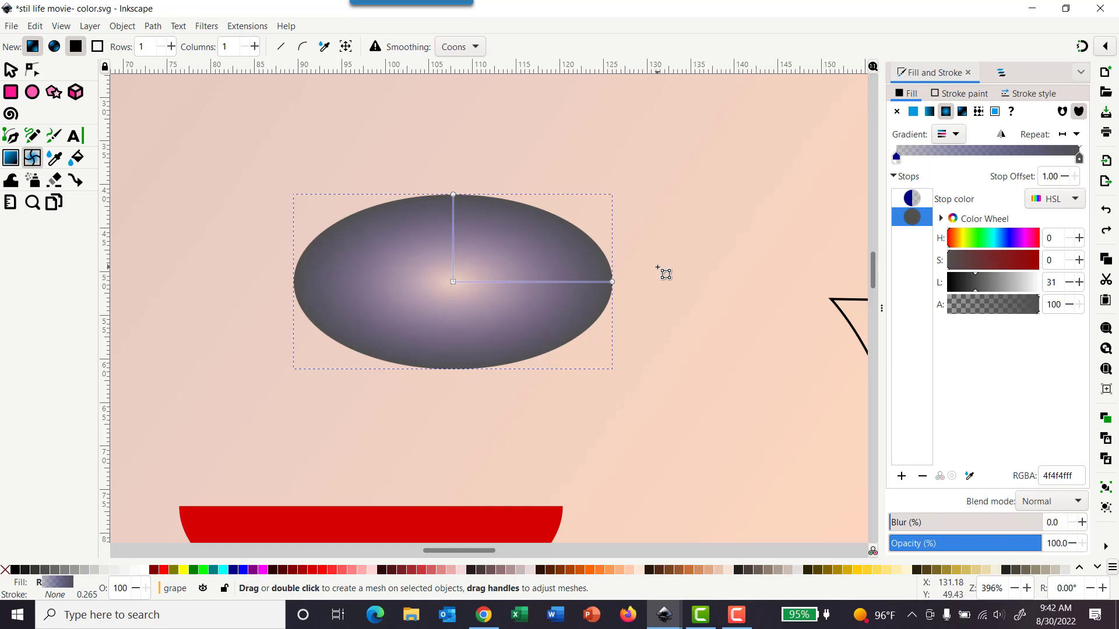
{"action": "key", "text": "ctrl+z"}
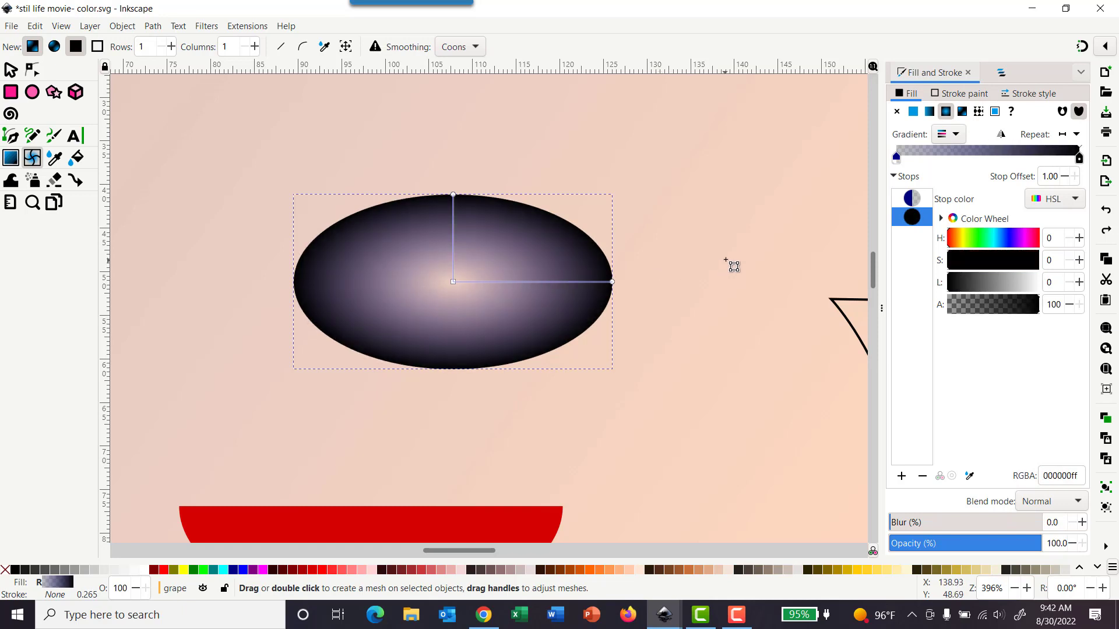
{"action": "key", "text": "ctrl+z"}
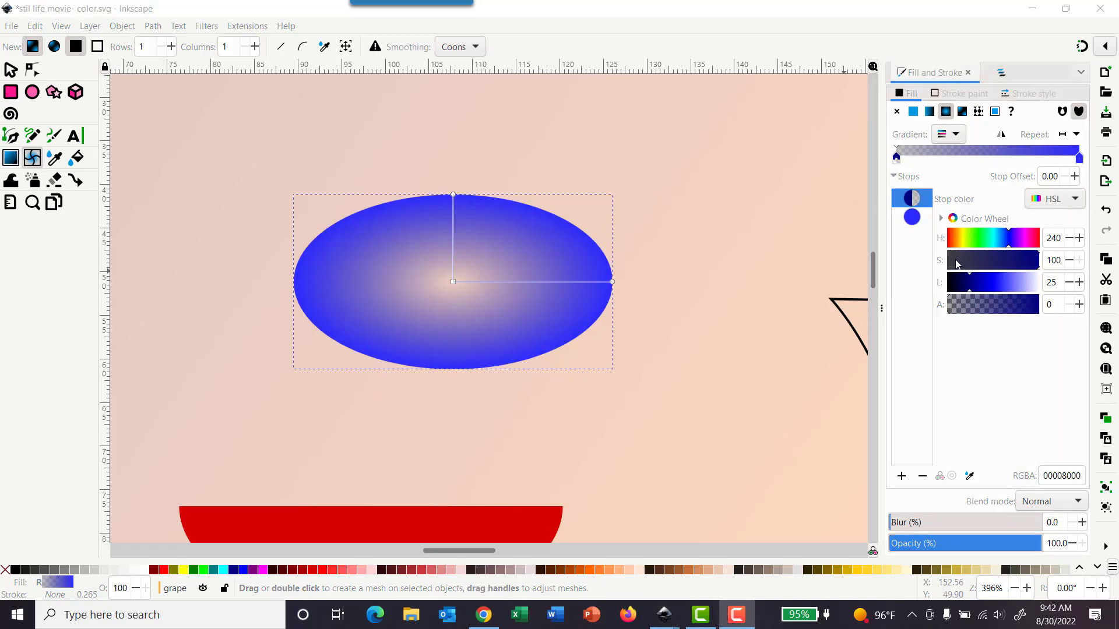
Step: Lighten the gradient's centre stop to lightness 77
{"action": "left_click", "coordinate": [454, 282]}
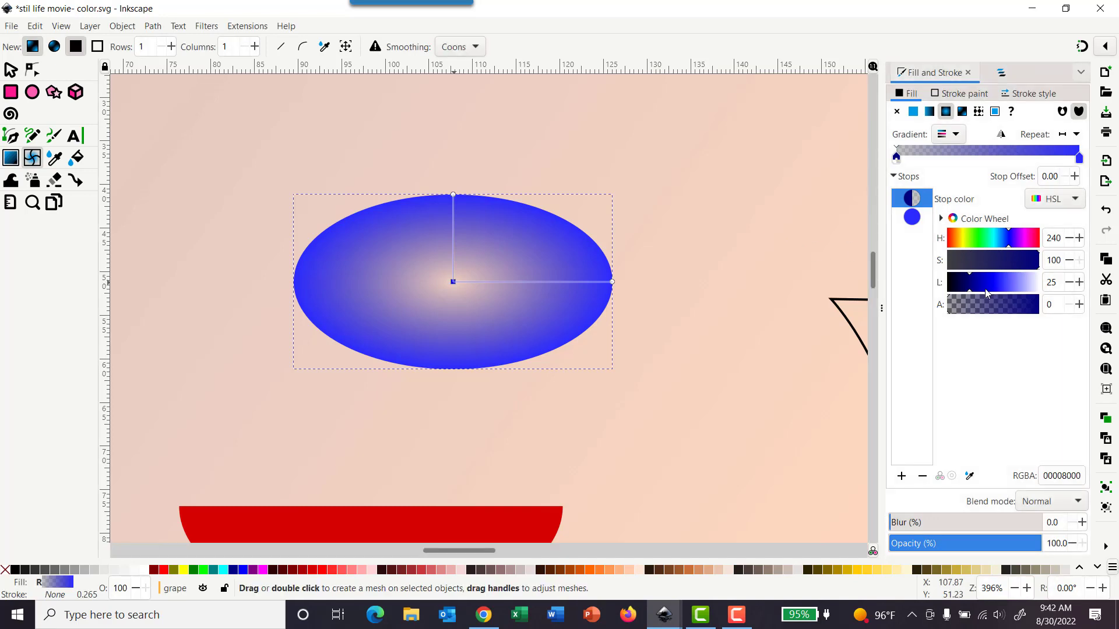
{"action": "left_click_drag", "start_coordinate": [986, 293], "coordinate": [1020, 290]}
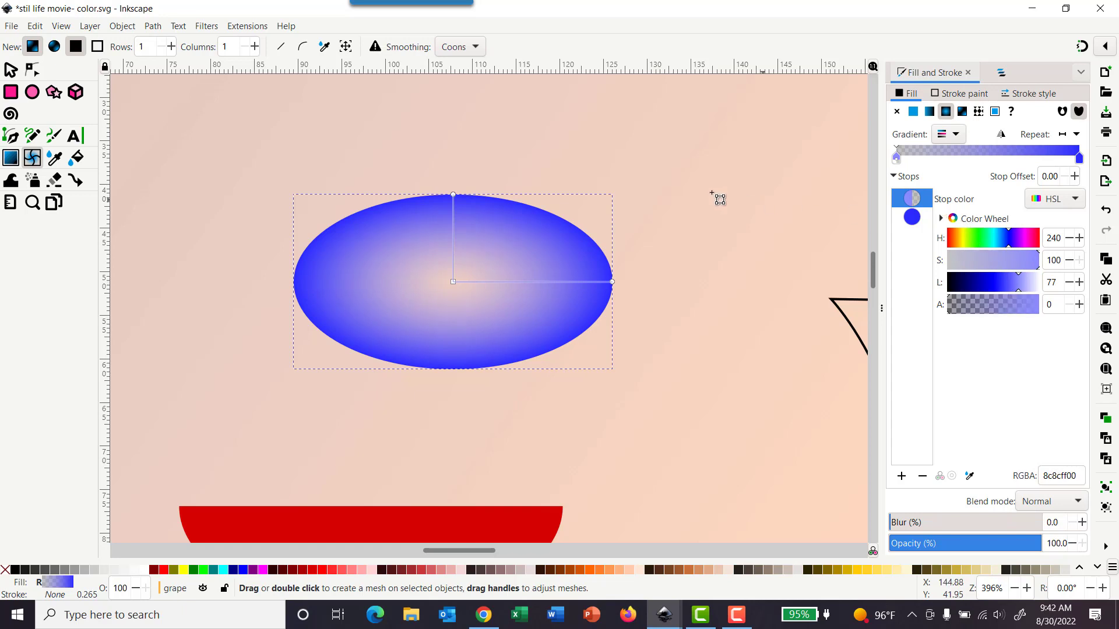
Step: Shrink both gradient radii and move the gradient centre up toward the ellipse's top edge as a highlight
{"action": "left_click_drag", "start_coordinate": [461, 202], "coordinate": [457, 242]}
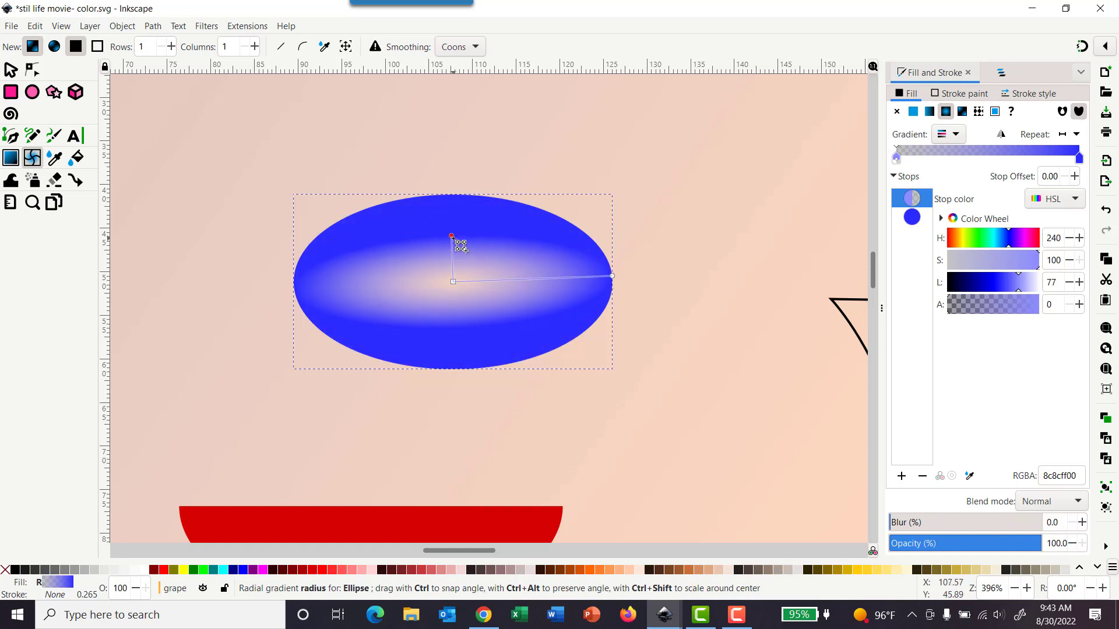
{"action": "left_click_drag", "start_coordinate": [620, 280], "coordinate": [580, 282]}
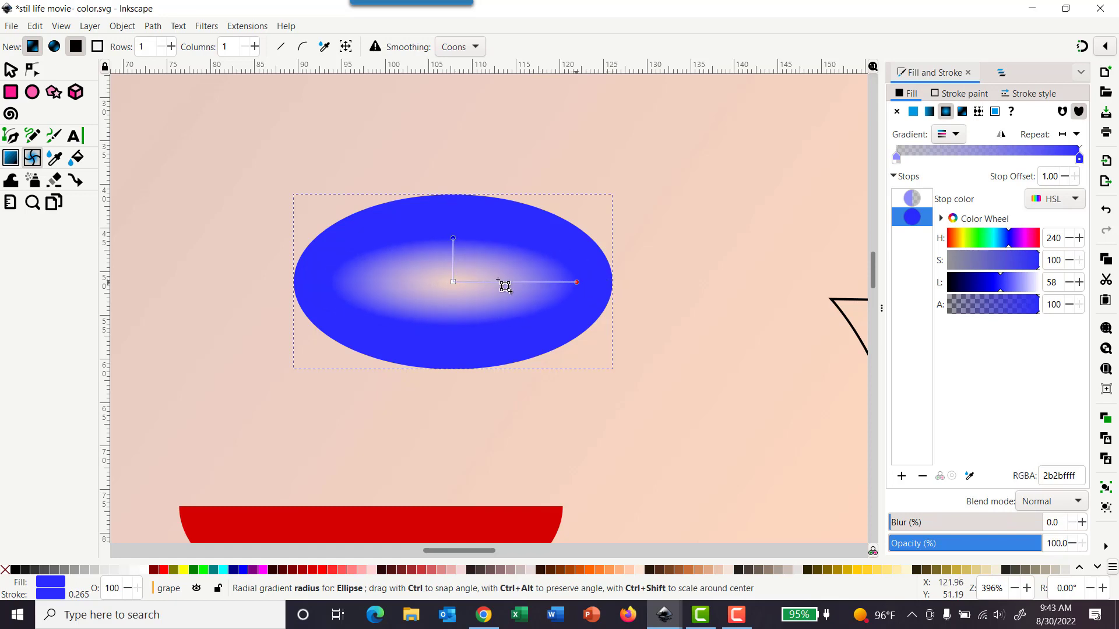
{"action": "left_click_drag", "start_coordinate": [458, 284], "coordinate": [471, 254]}
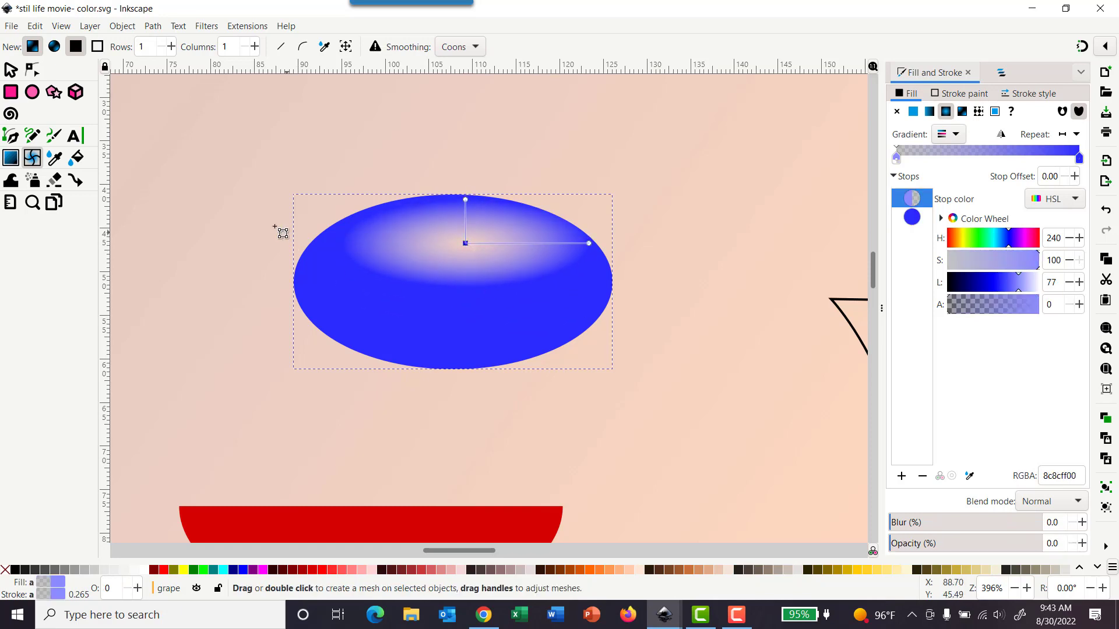
Step: Scale the grape ellipse down to about 4.1 × 2.3 mm
{"action": "left_click", "coordinate": [10, 71]}
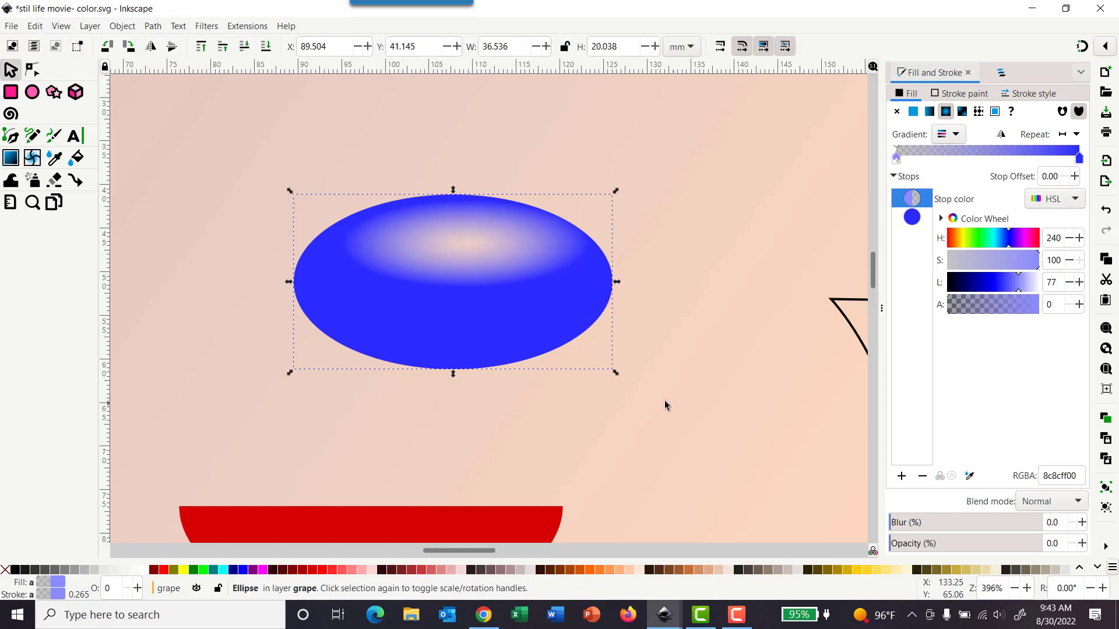
{"action": "left_click_drag", "start_coordinate": [616, 376], "coordinate": [333, 256]}
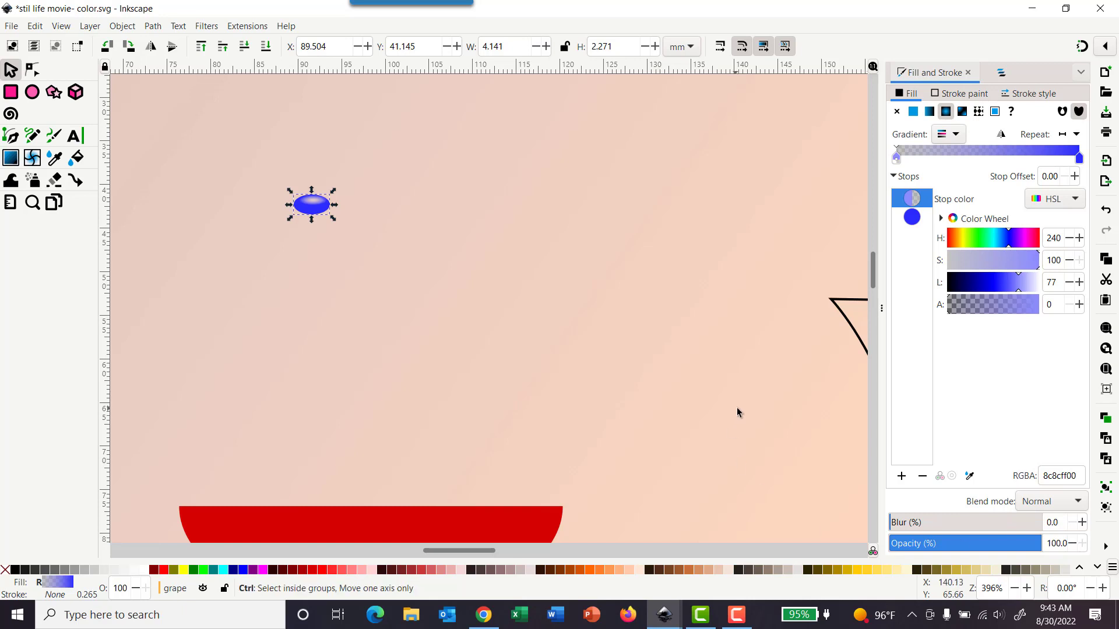
Step: Lock the grape layer
{"action": "scroll", "coordinate": [736, 407], "scroll_direction": "down", "scroll_amount": 3}
{"action": "scroll", "coordinate": [755, 402], "scroll_direction": "down", "scroll_amount": 10}
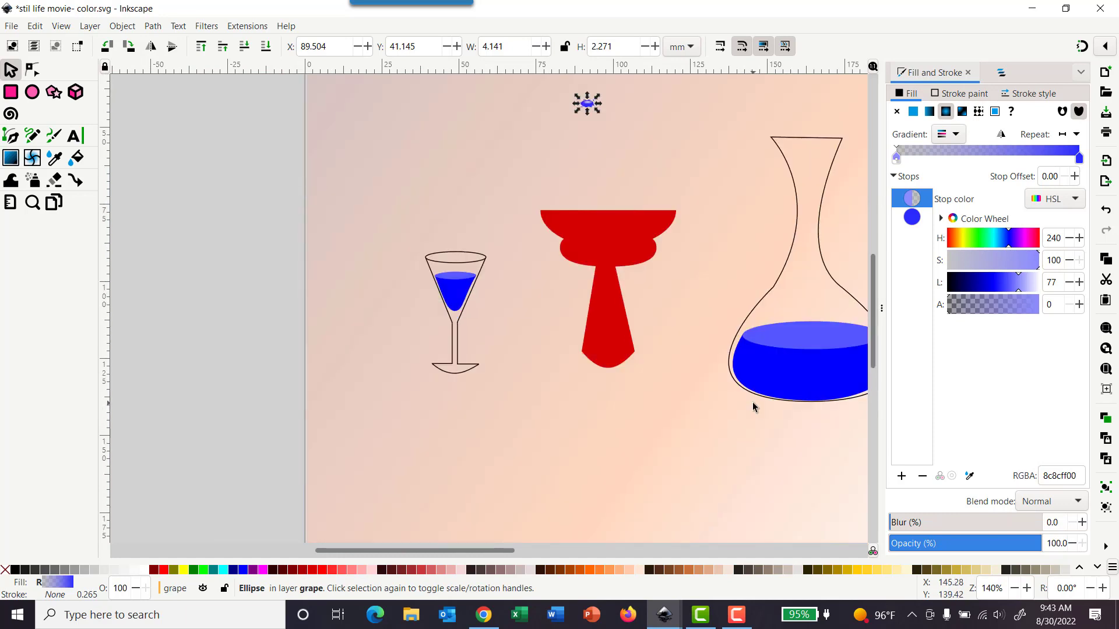
{"action": "scroll", "coordinate": [753, 402], "scroll_direction": "right", "scroll_amount": 6}
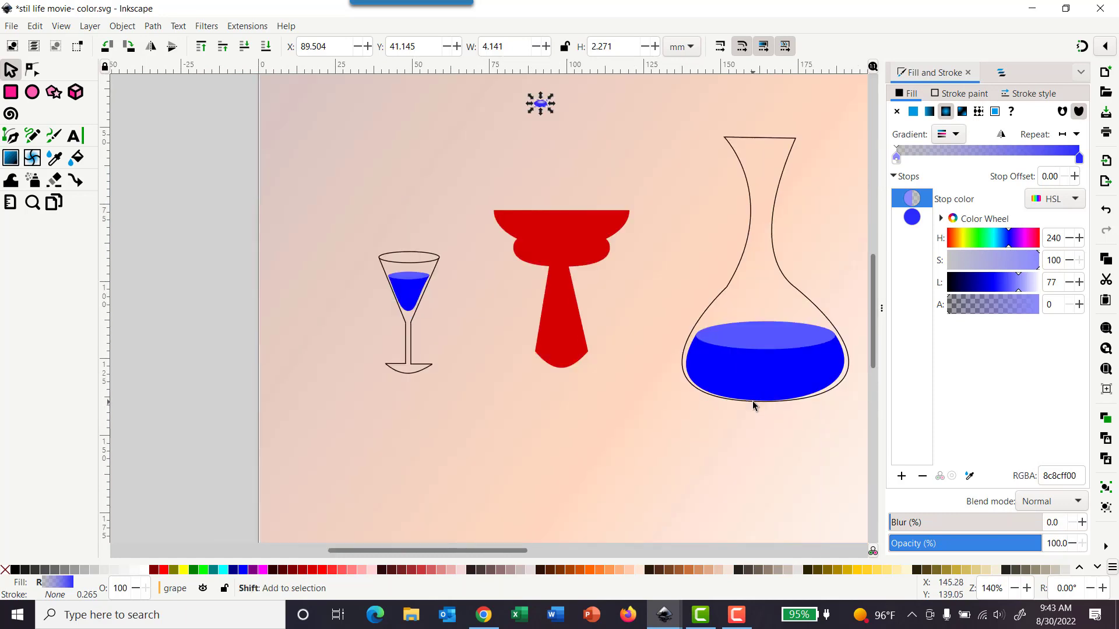
{"action": "left_click", "coordinate": [1002, 74]}
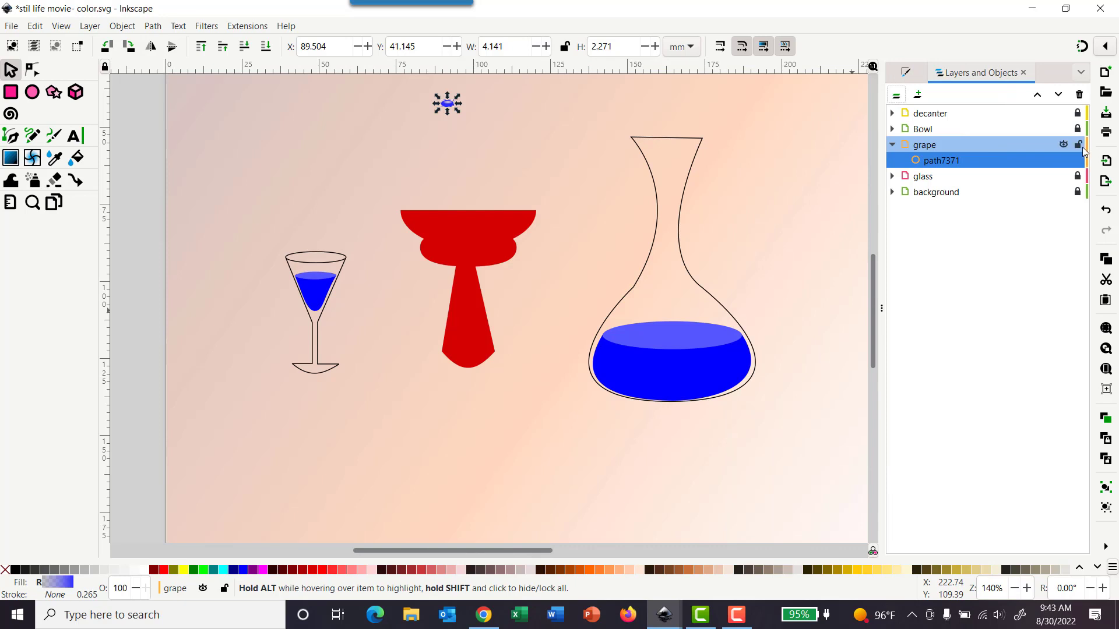
{"action": "left_click", "coordinate": [1078, 145]}
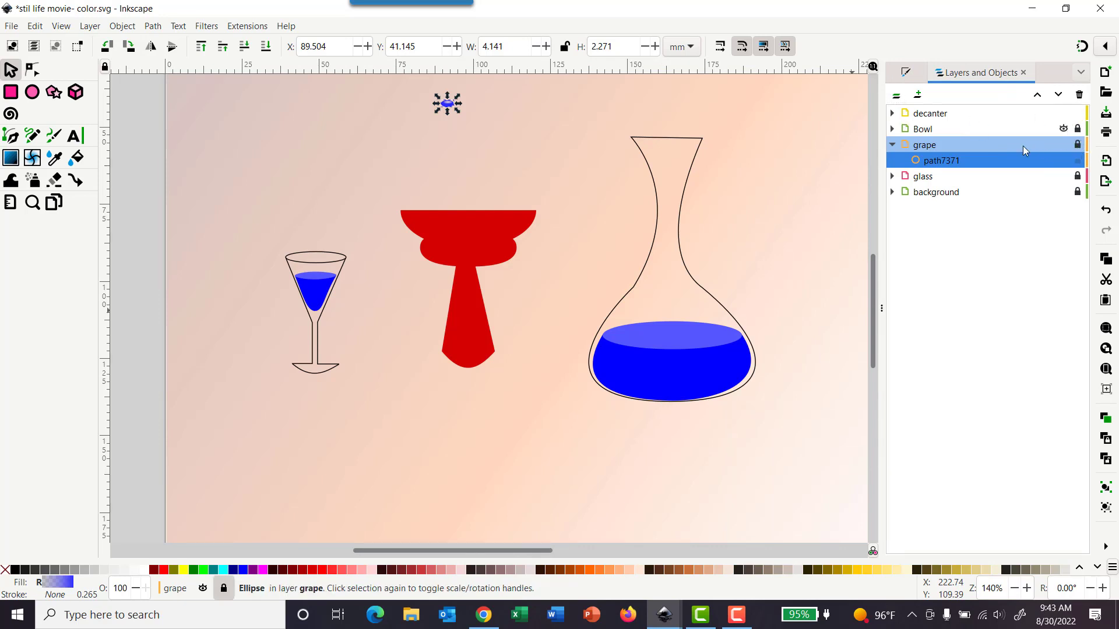
Step: Select the decanter outline and fill it with a linear gradient
{"action": "left_click", "coordinate": [655, 217]}
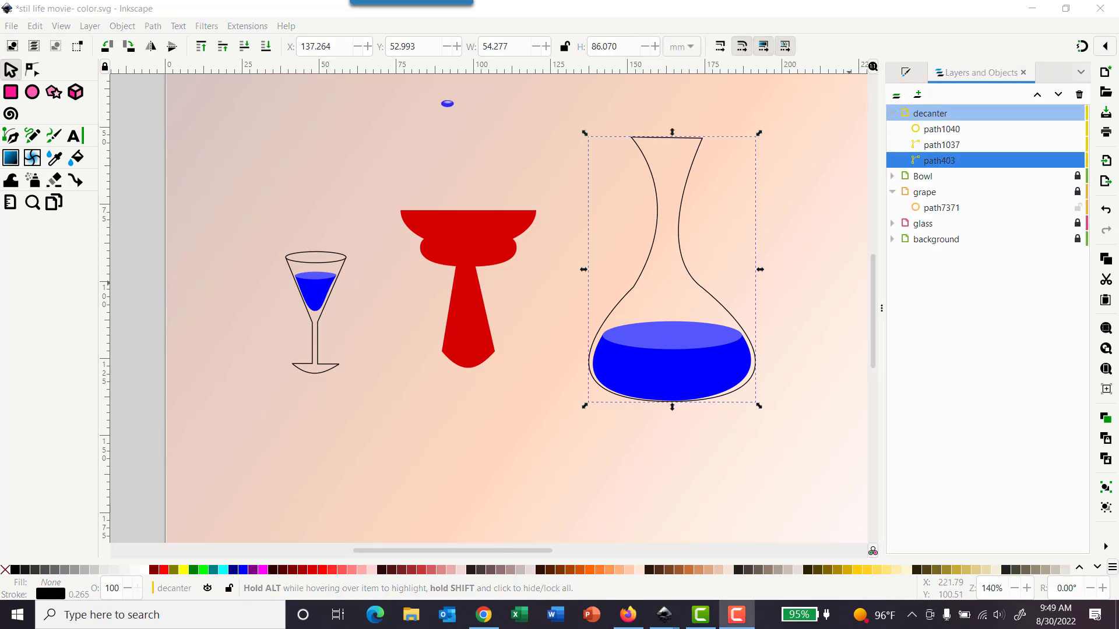
{"action": "left_click", "coordinate": [907, 75]}
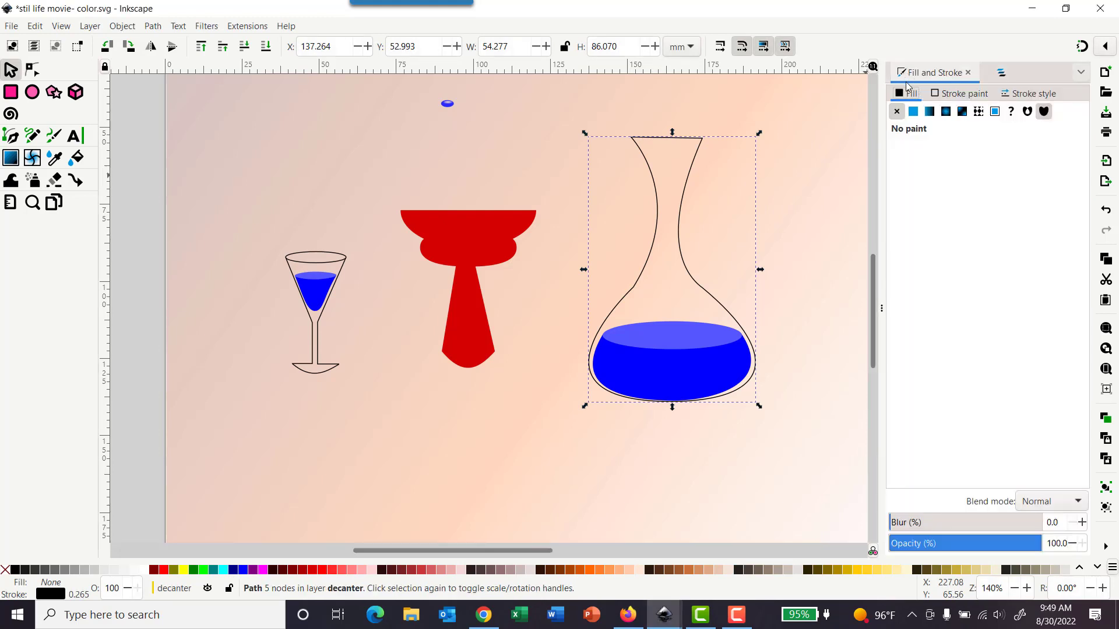
{"action": "left_click", "coordinate": [930, 112]}
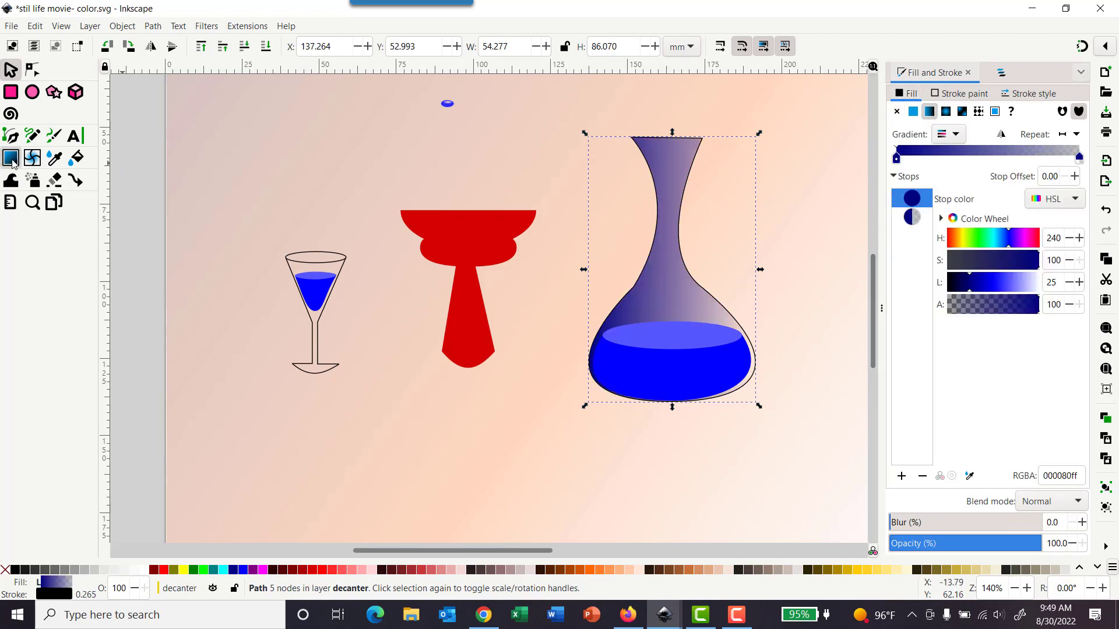
Step: Make the decanter gradient's start stop white with alpha 43
{"action": "left_click", "coordinate": [12, 161]}
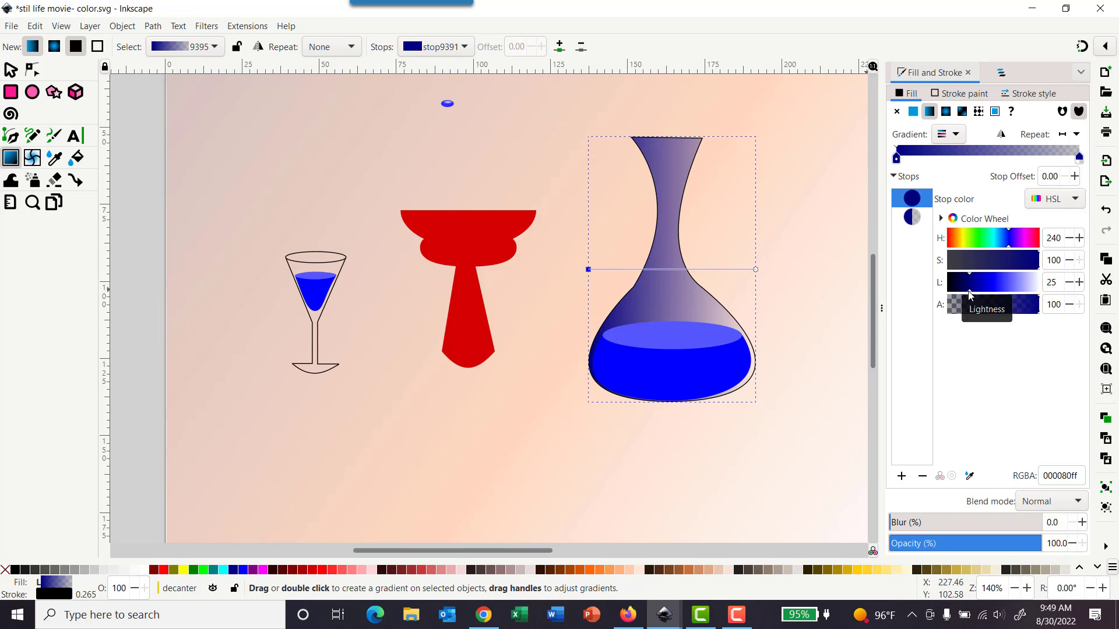
{"action": "left_click", "coordinate": [1061, 200]}
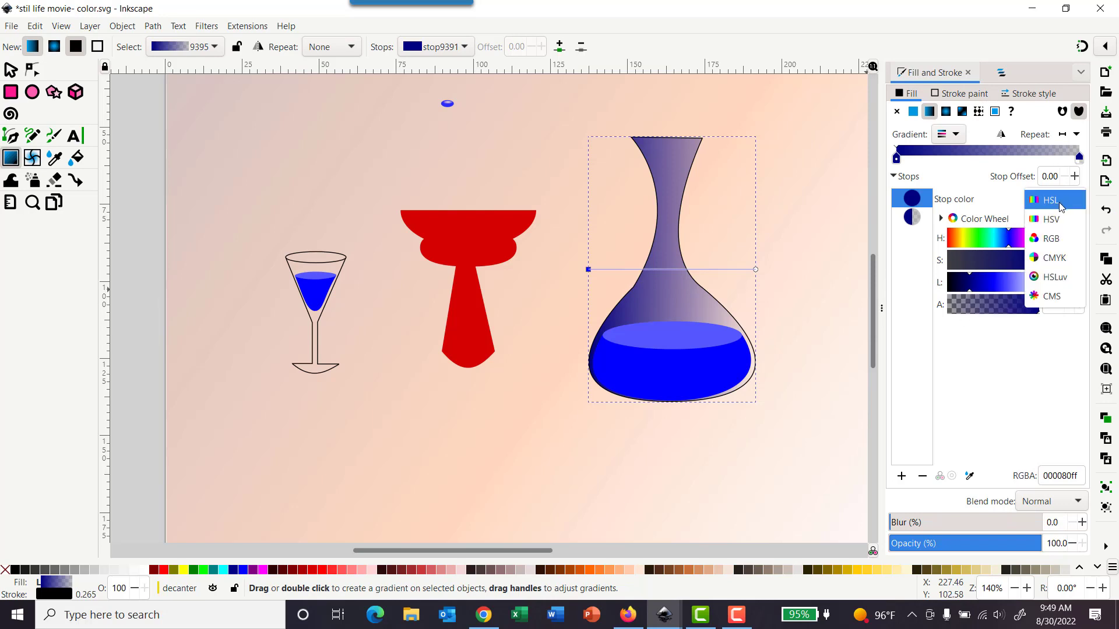
{"action": "left_click", "coordinate": [1053, 201]}
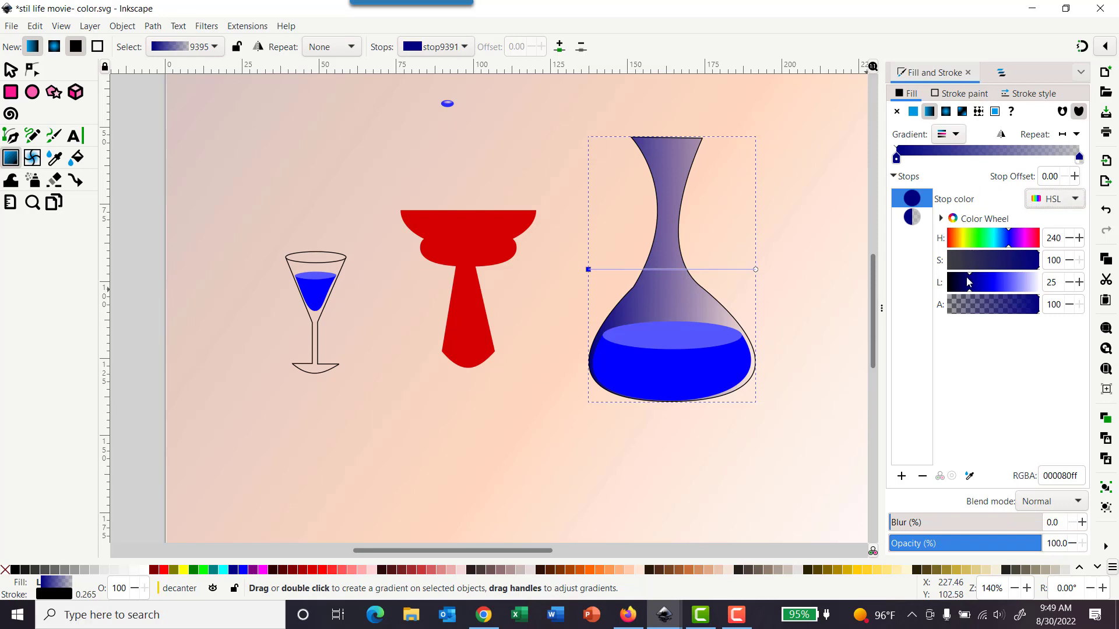
{"action": "left_click_drag", "start_coordinate": [985, 295], "coordinate": [1047, 289]}
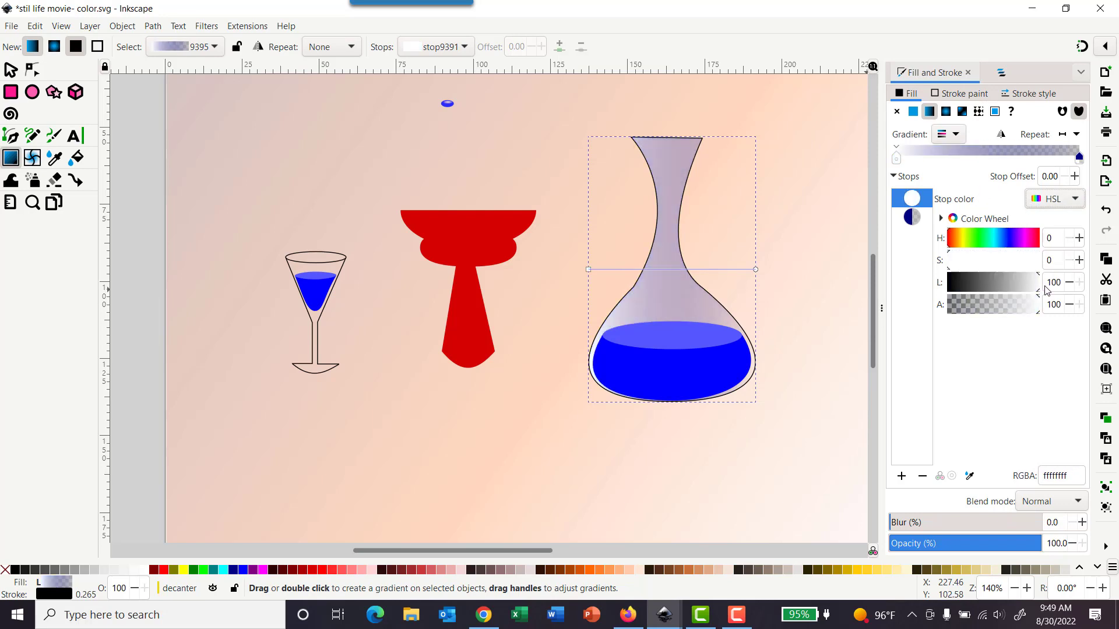
{"action": "left_click", "coordinate": [590, 271]}
{"action": "double_click", "coordinate": [1052, 304]}
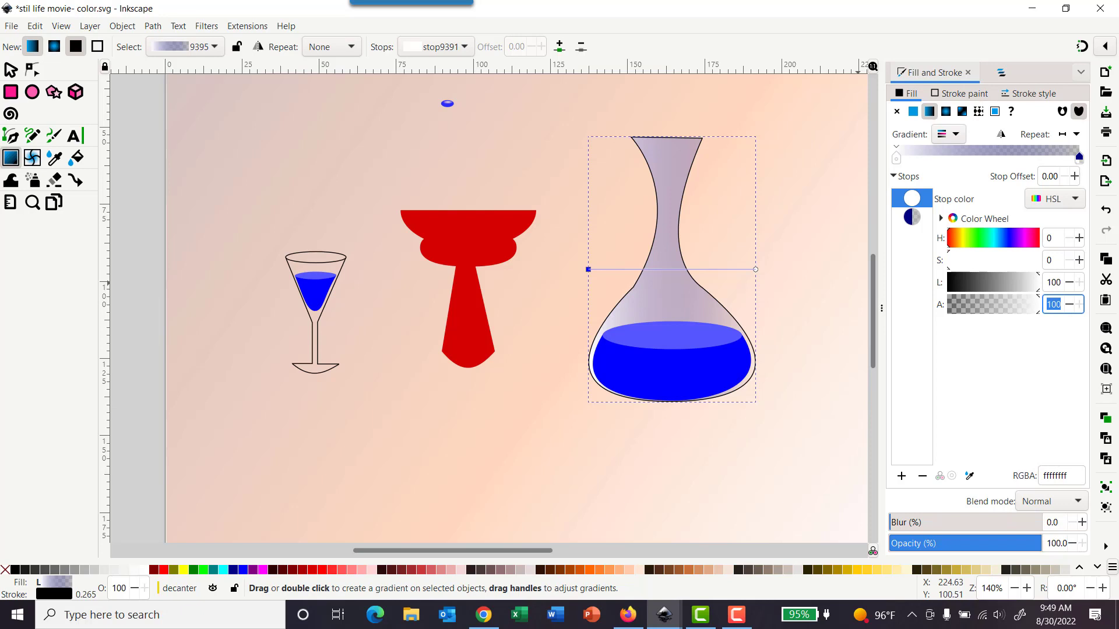
{"action": "type", "text": "43"}
{"action": "key", "text": "Return"}
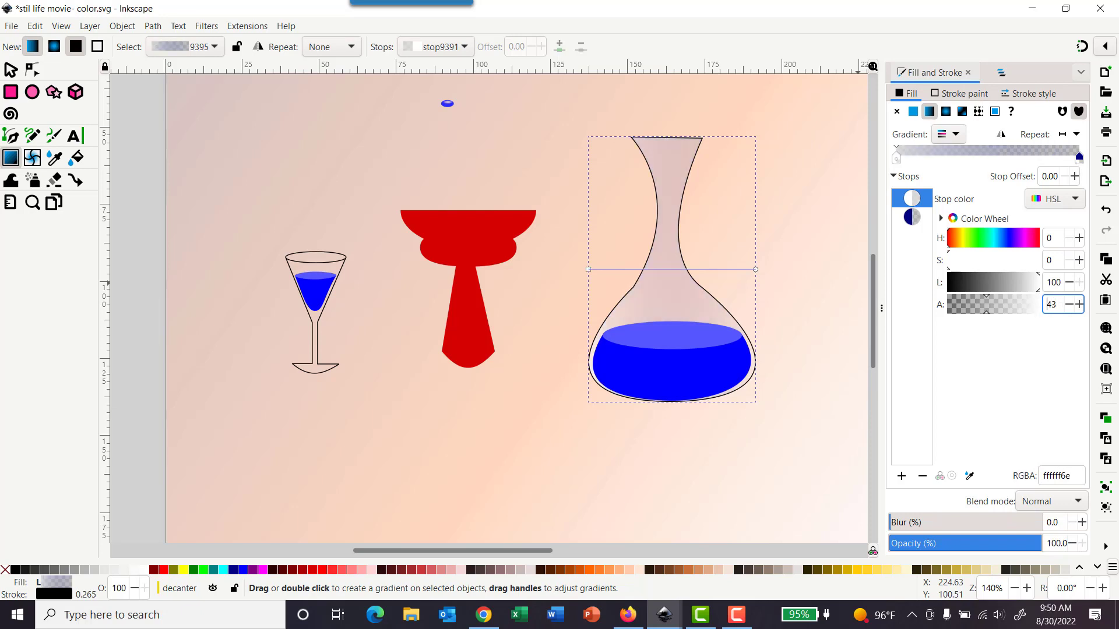
Step: Make the decanter gradient's end stop fully transparent white
{"action": "left_click", "coordinate": [756, 271]}
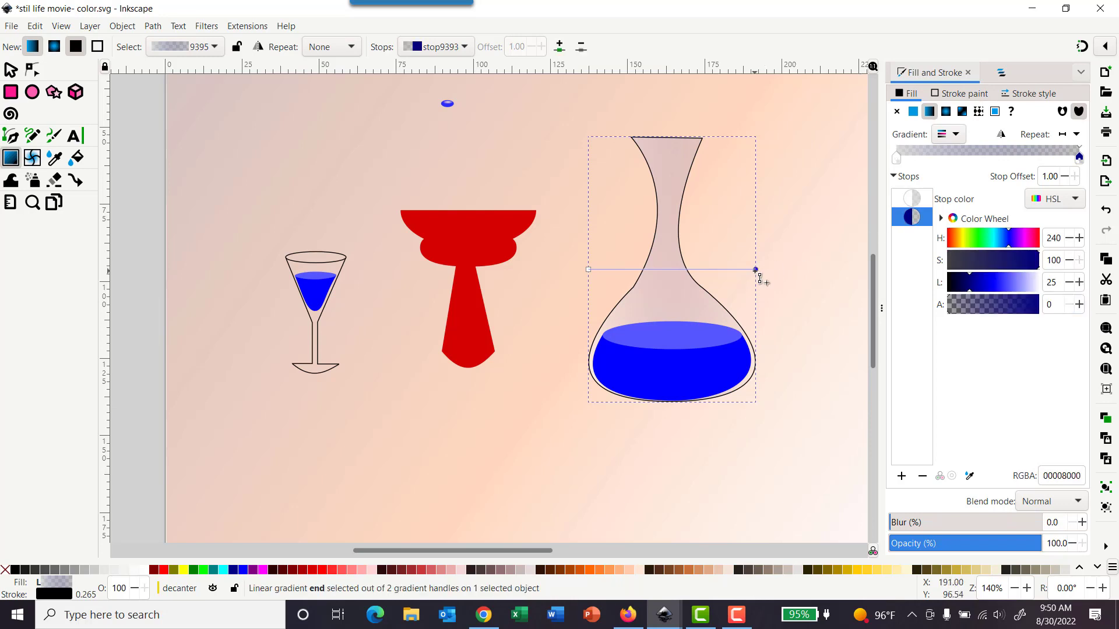
{"action": "left_click", "coordinate": [970, 293]}
{"action": "left_click_drag", "start_coordinate": [970, 293], "coordinate": [1075, 284]}
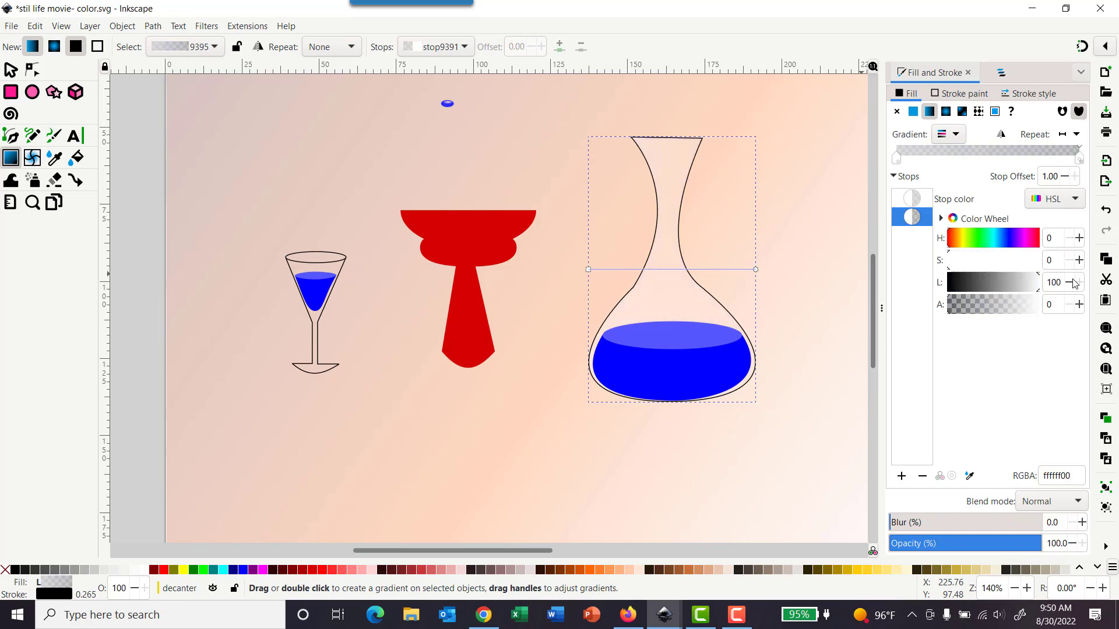
{"action": "left_click", "coordinate": [757, 271]}
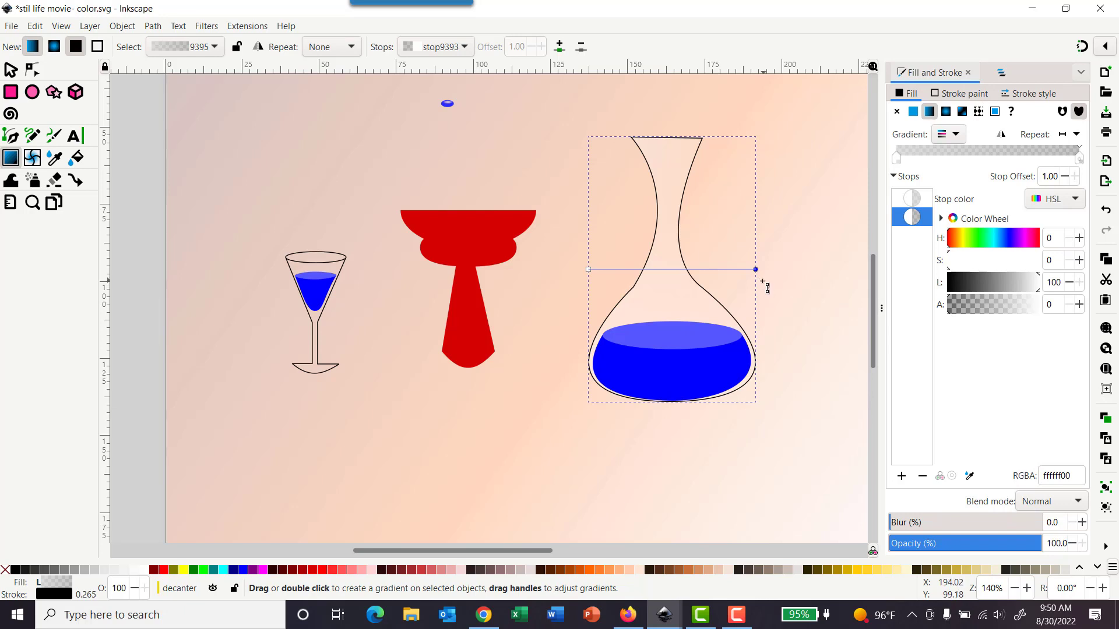
Step: Shorten the decanter gradient, moving its start to the left wall and its end toward the neck's centre
{"action": "left_click_drag", "start_coordinate": [759, 275], "coordinate": [690, 276]}
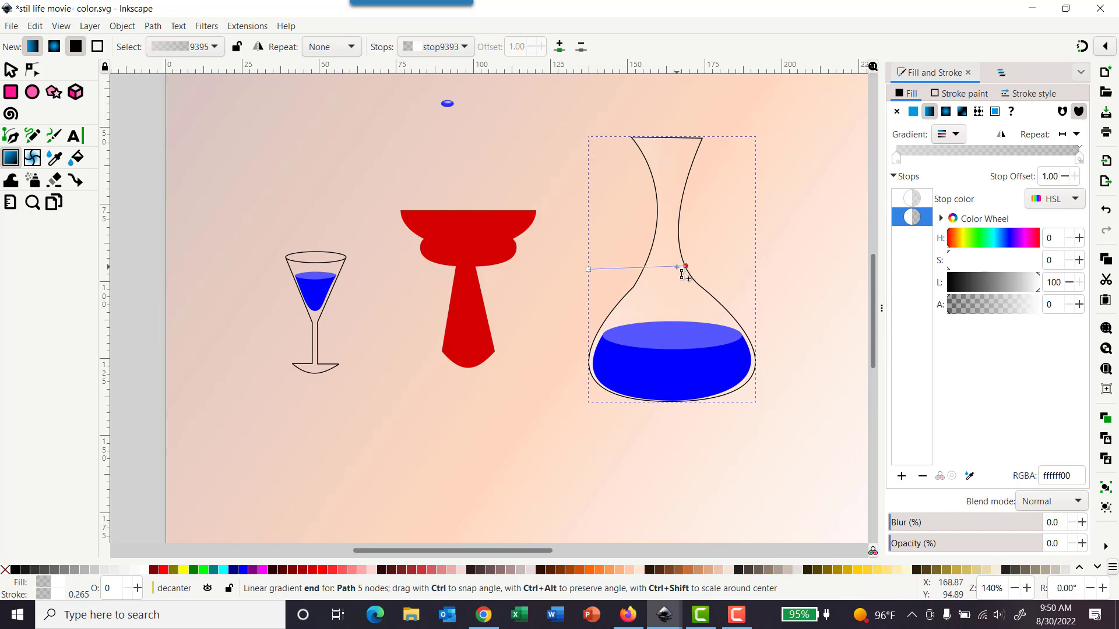
{"action": "left_click_drag", "start_coordinate": [679, 267], "coordinate": [714, 272]}
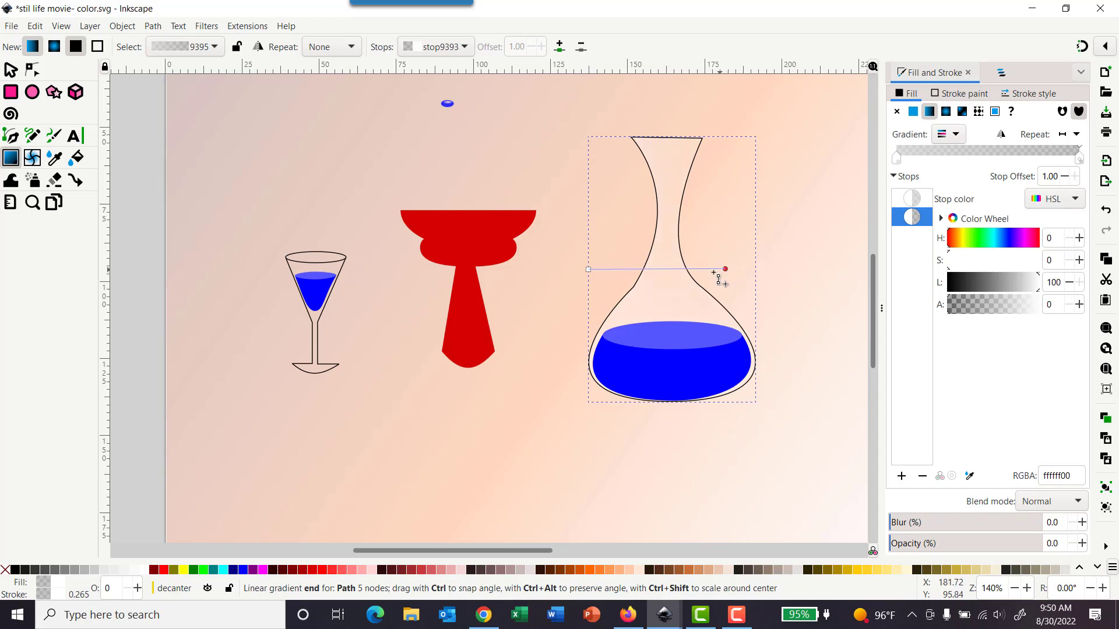
{"action": "left_click_drag", "start_coordinate": [590, 270], "coordinate": [641, 267]}
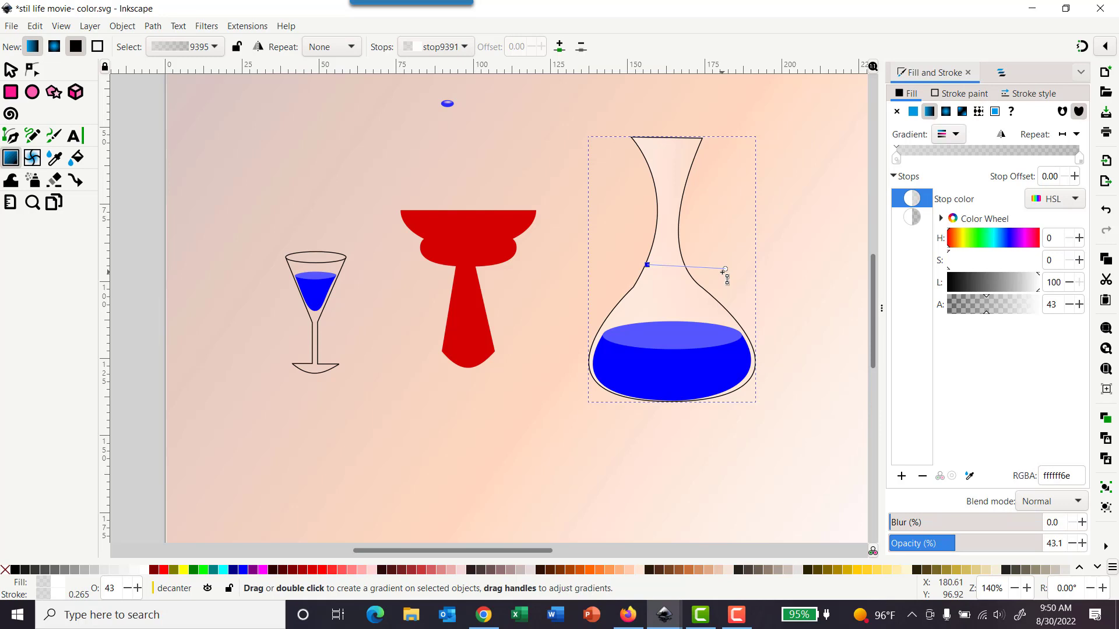
{"action": "left_click_drag", "start_coordinate": [726, 273], "coordinate": [680, 273]}
{"action": "left_click", "coordinate": [678, 269]}
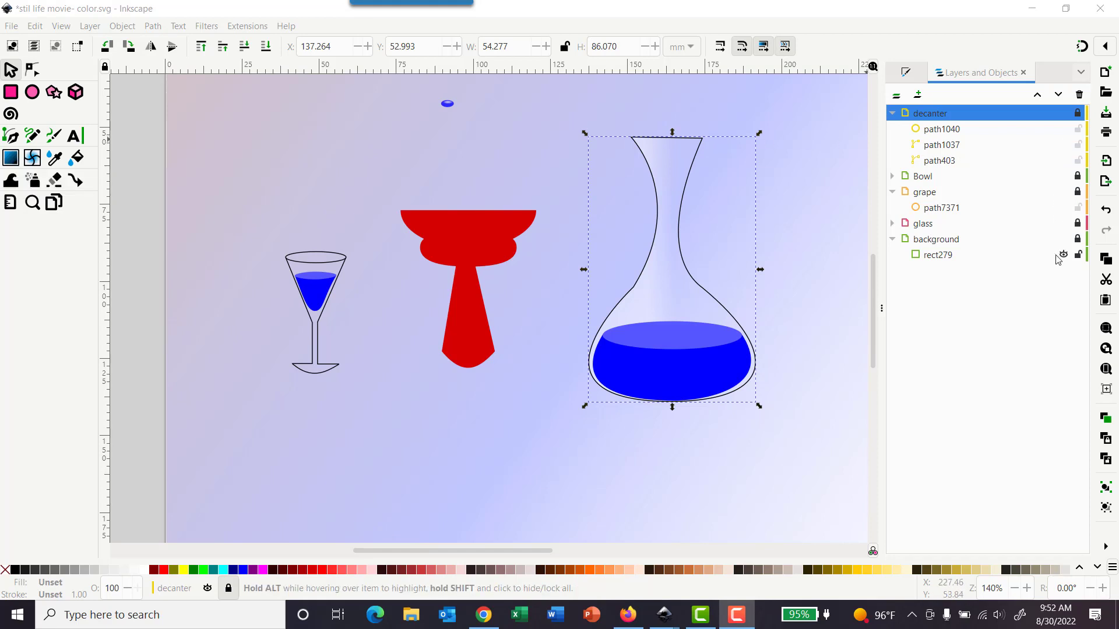
Step: Unlock the decanter layer
{"action": "left_click", "coordinate": [1078, 254]}
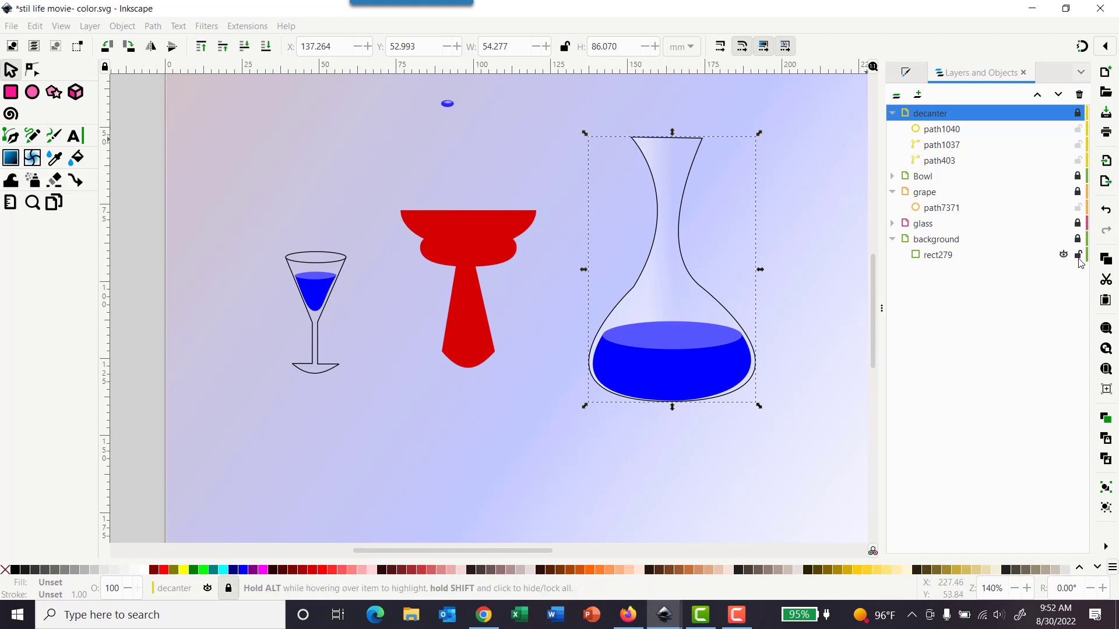
{"action": "left_click", "coordinate": [1078, 113]}
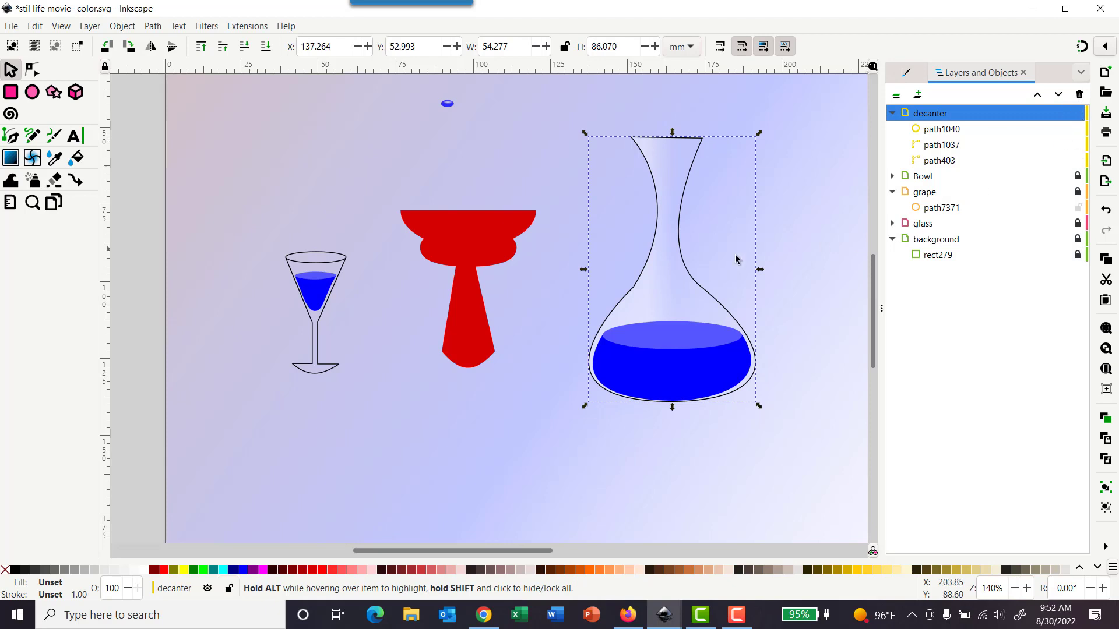
Step: Try to apply a new linear gradient to the whole decanter layer
{"action": "left_click", "coordinate": [10, 157]}
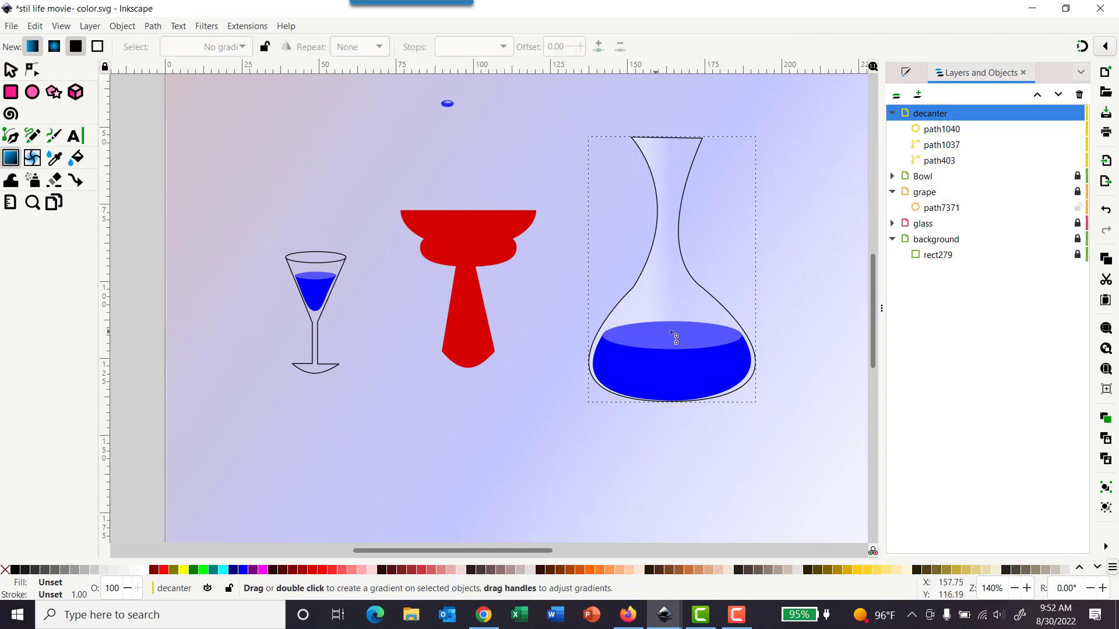
{"action": "left_click", "coordinate": [10, 70]}
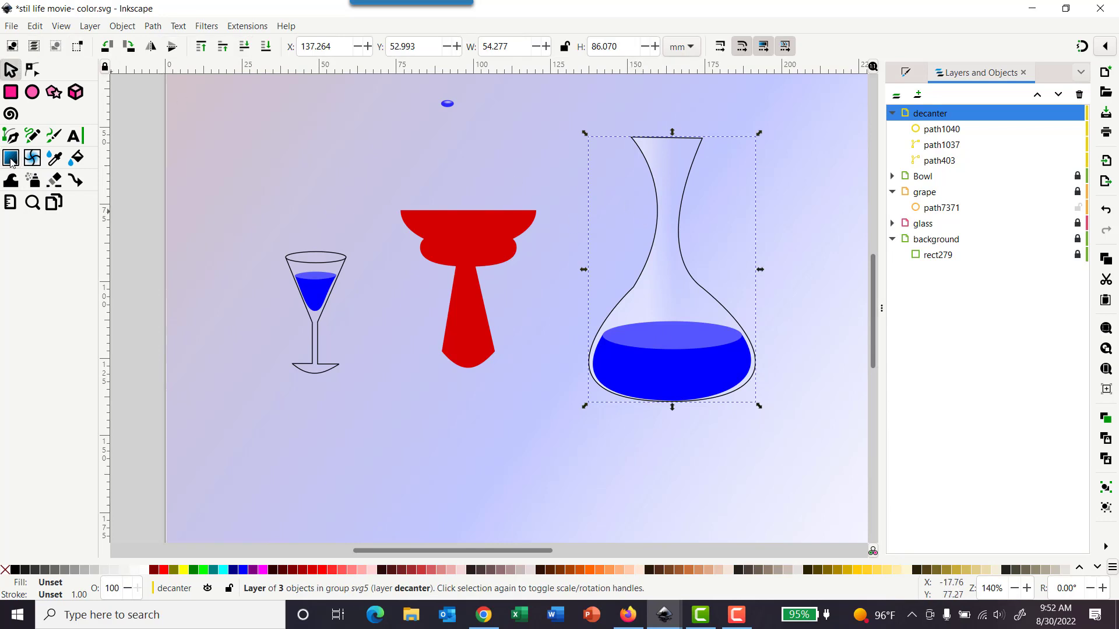
{"action": "left_click", "coordinate": [11, 159]}
{"action": "left_click", "coordinate": [906, 73]}
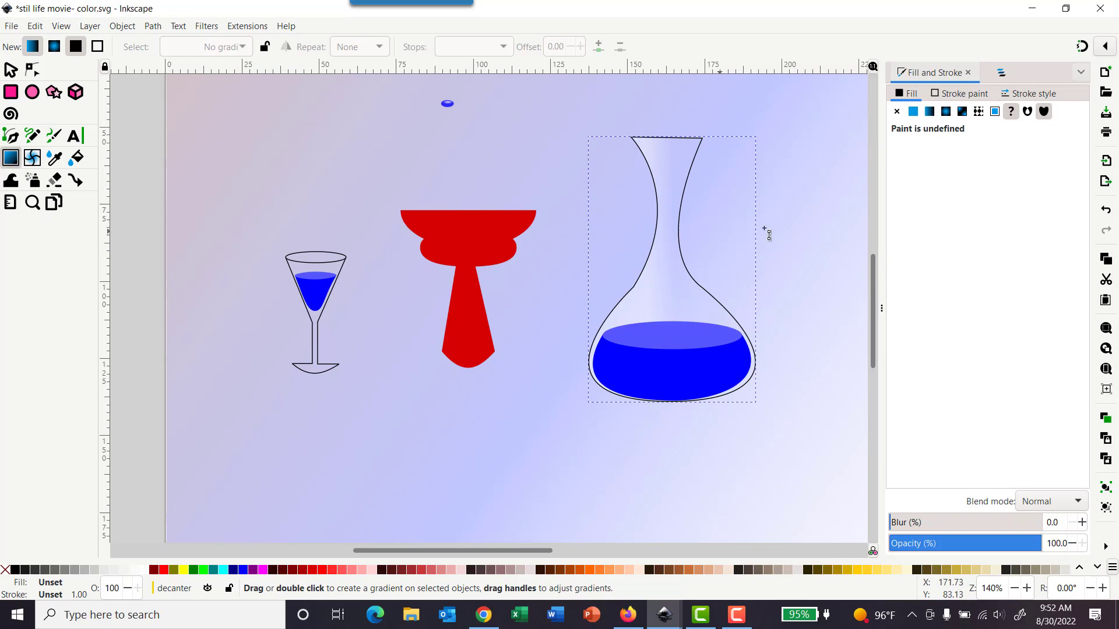
{"action": "left_click", "coordinate": [10, 70]}
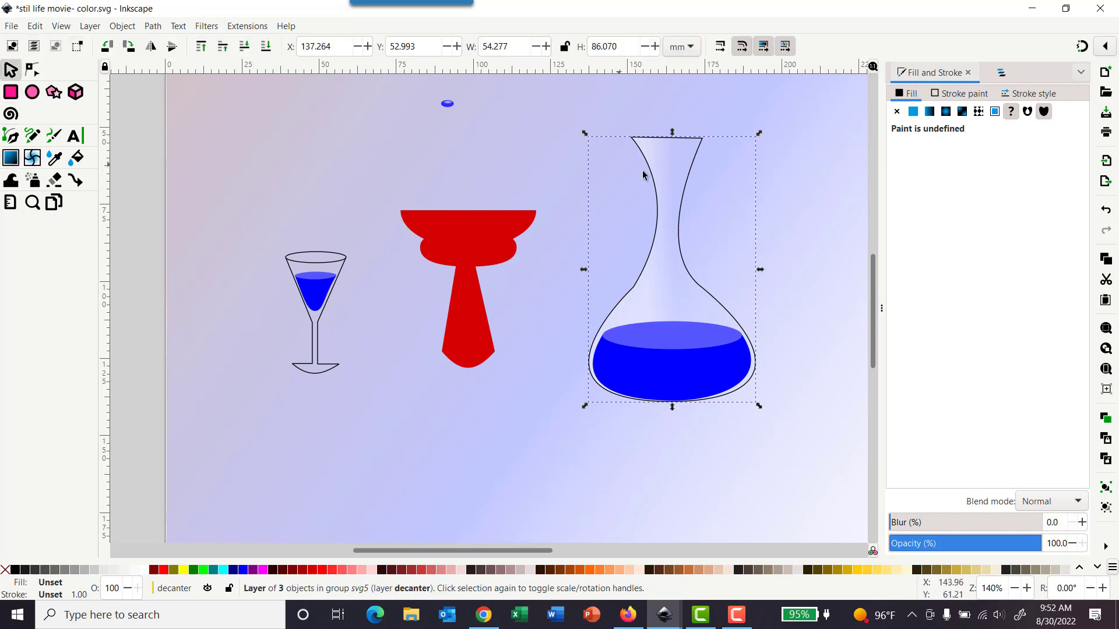
{"action": "left_click", "coordinate": [11, 158]}
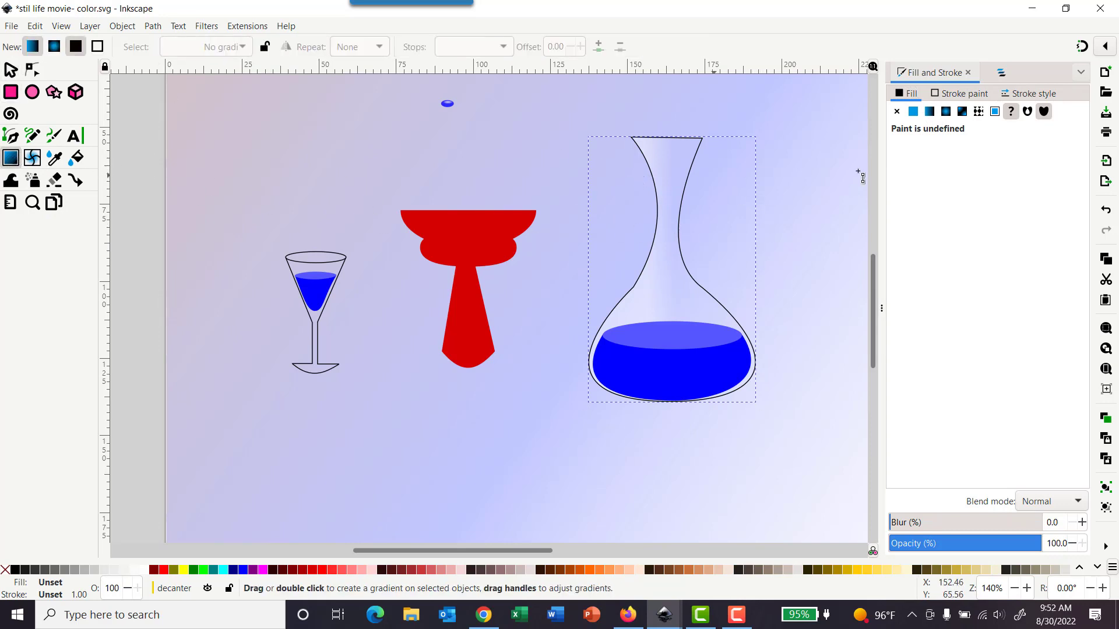
{"action": "left_click", "coordinate": [930, 113]}
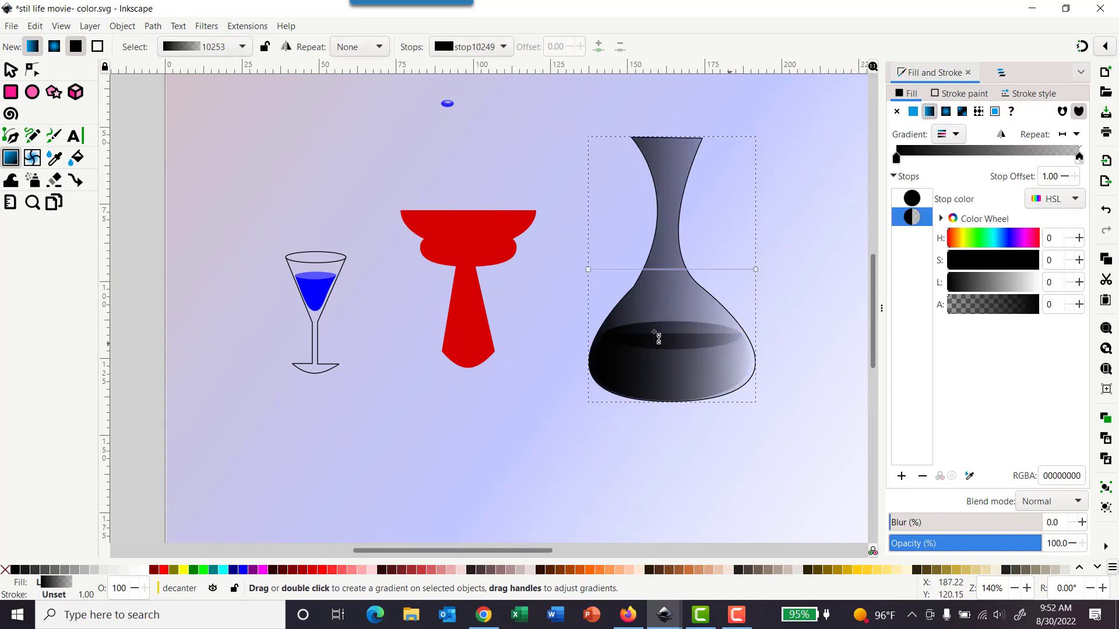
{"action": "left_click", "coordinate": [588, 269]}
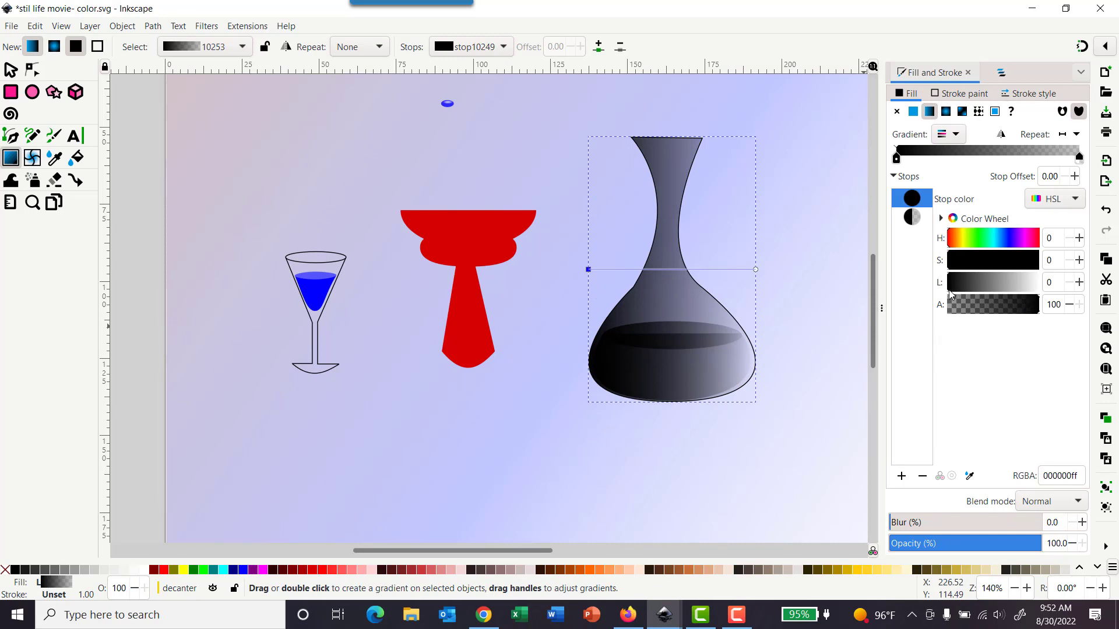
{"action": "mouse_move", "coordinate": [950, 291]}
{"action": "left_mouse_down"}
{"action": "mouse_move", "coordinate": [1043, 289]}
{"action": "mouse_move", "coordinate": [940, 297]}
{"action": "left_mouse_up"}
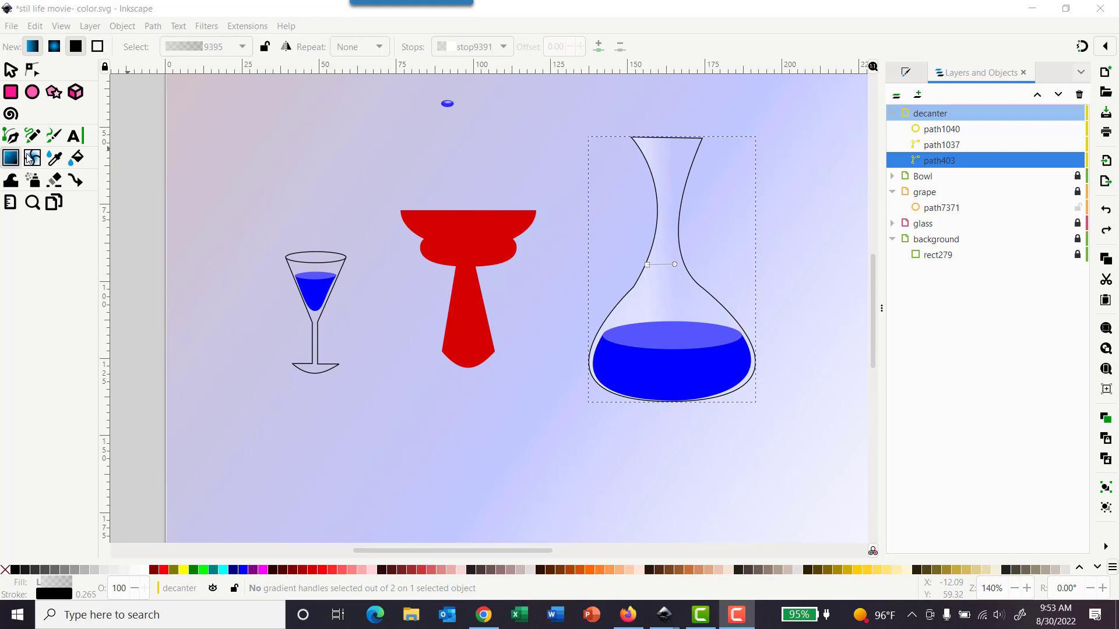
Step: Move the decanter gradient's end stop slightly right along the neck
{"action": "left_click", "coordinate": [903, 68]}
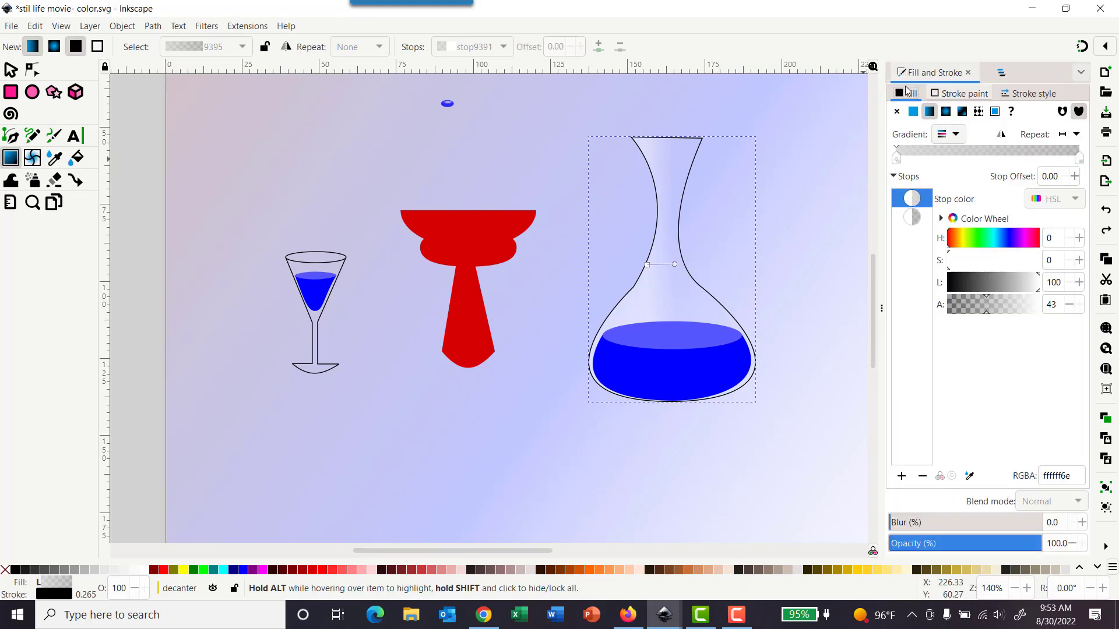
{"action": "left_click_drag", "start_coordinate": [679, 272], "coordinate": [689, 271]}
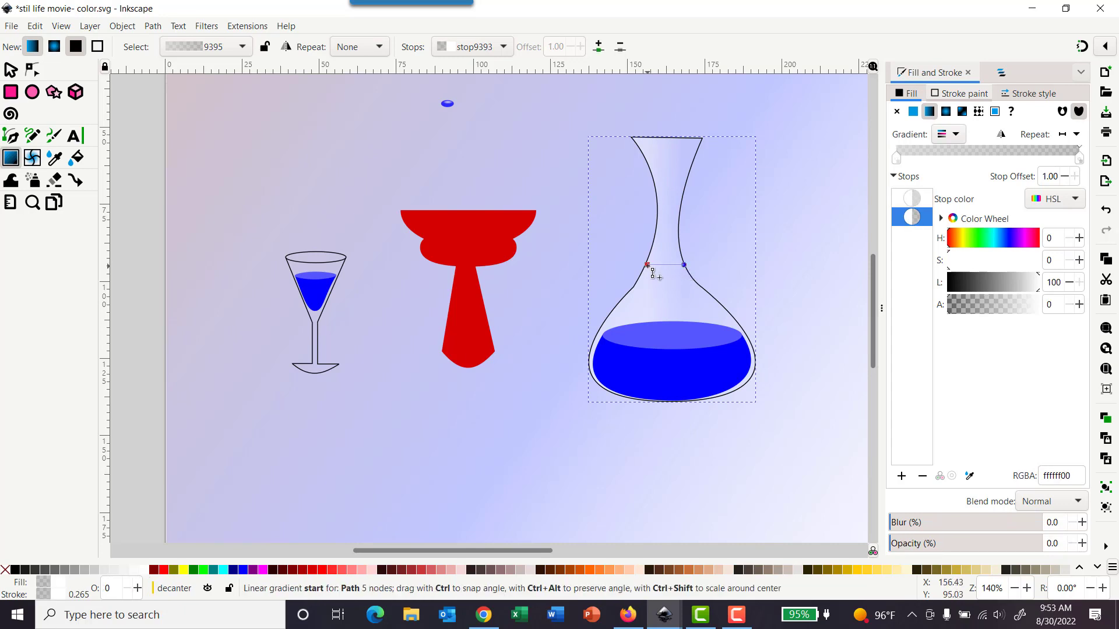
{"action": "left_click", "coordinate": [650, 268]}
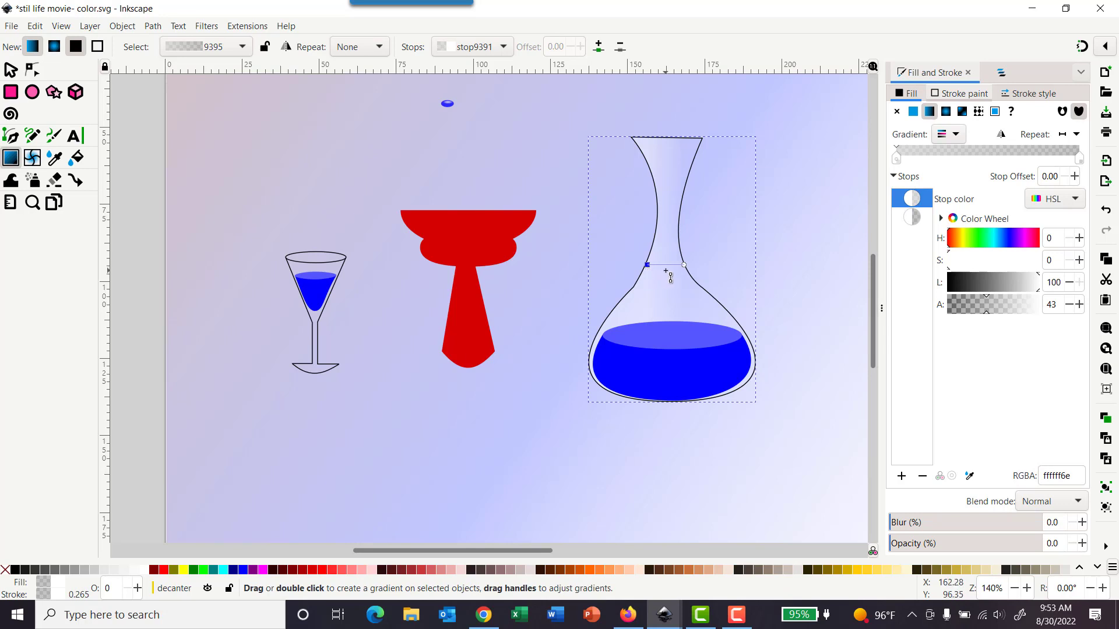
Step: Set the decanter gradient's start stop alpha to 55
{"action": "left_click", "coordinate": [1079, 305]}
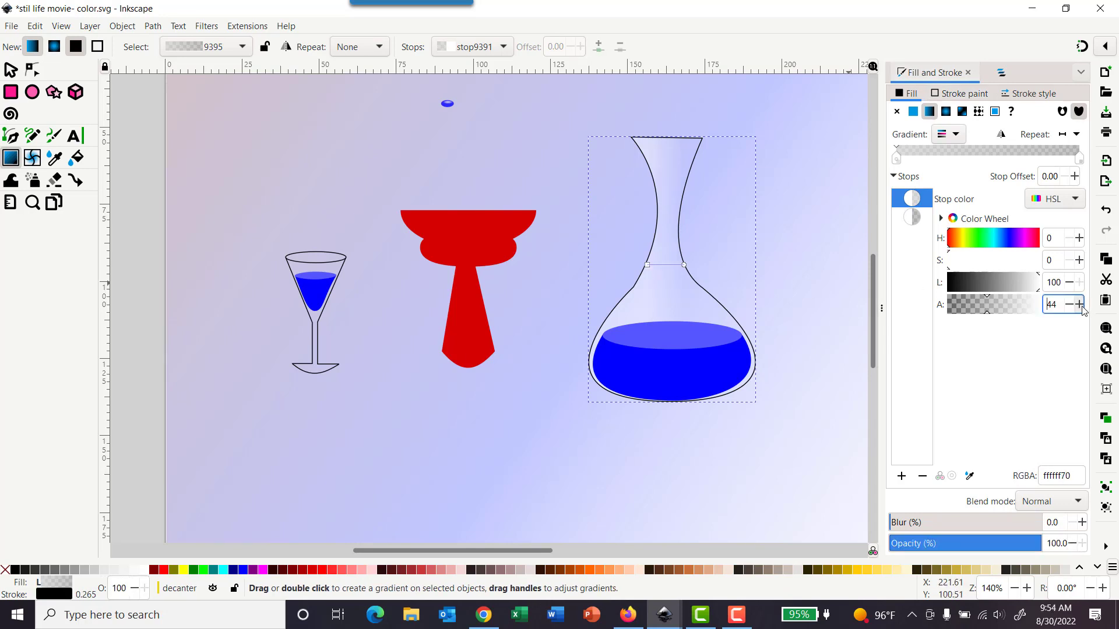
{"action": "left_click", "coordinate": [646, 265]}
{"action": "double_click", "coordinate": [1056, 304]}
{"action": "type", "text": "55"}
{"action": "key", "text": "Return"}
Step: Select the decanter and lock the decanter layer
{"action": "left_click", "coordinate": [11, 70]}
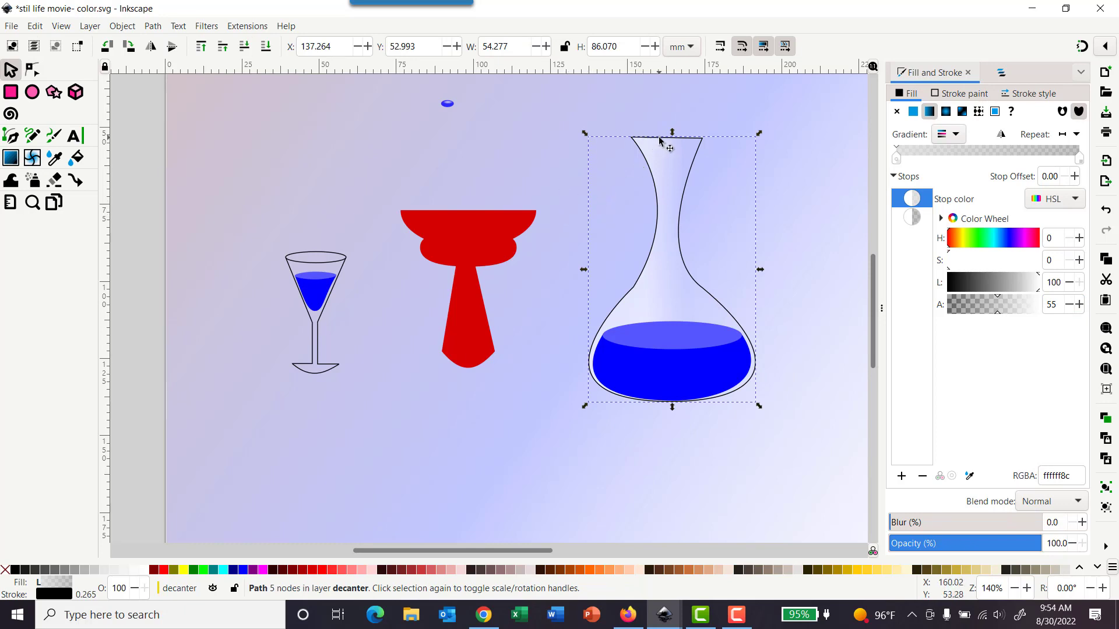
{"action": "key", "text": "ctrl"}
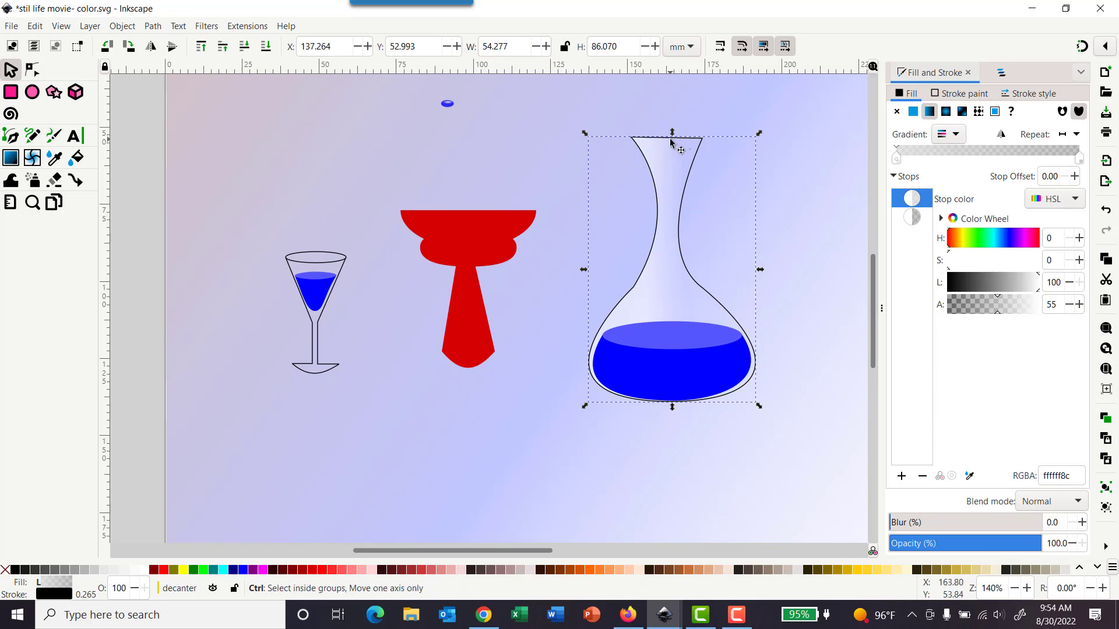
{"action": "left_click", "coordinate": [671, 143], "text": "ctrl"}
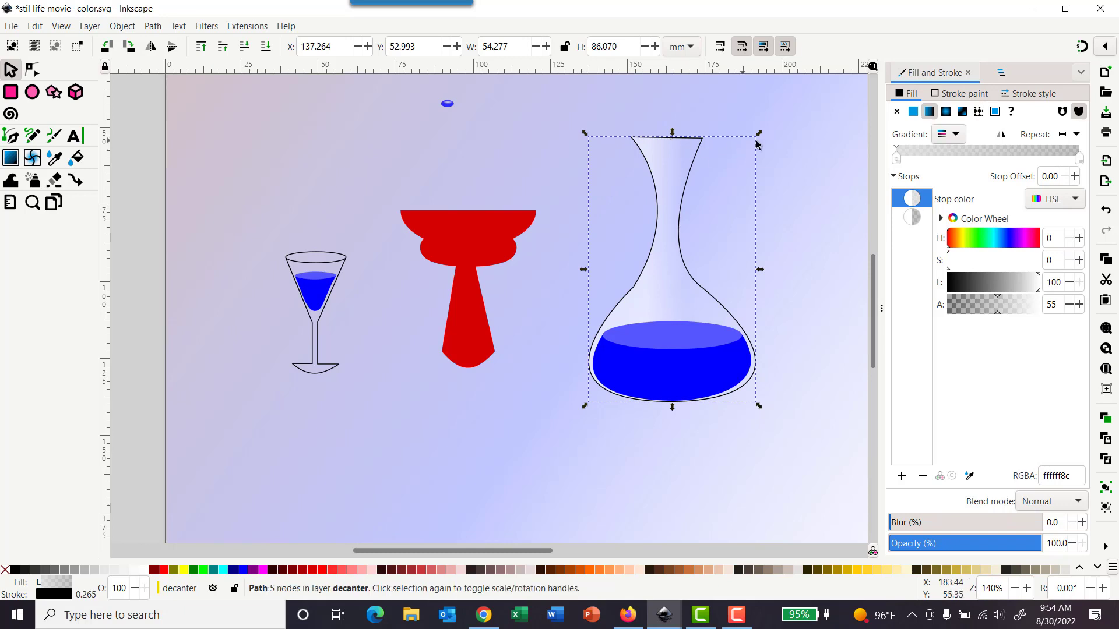
{"action": "left_click", "coordinate": [1001, 73]}
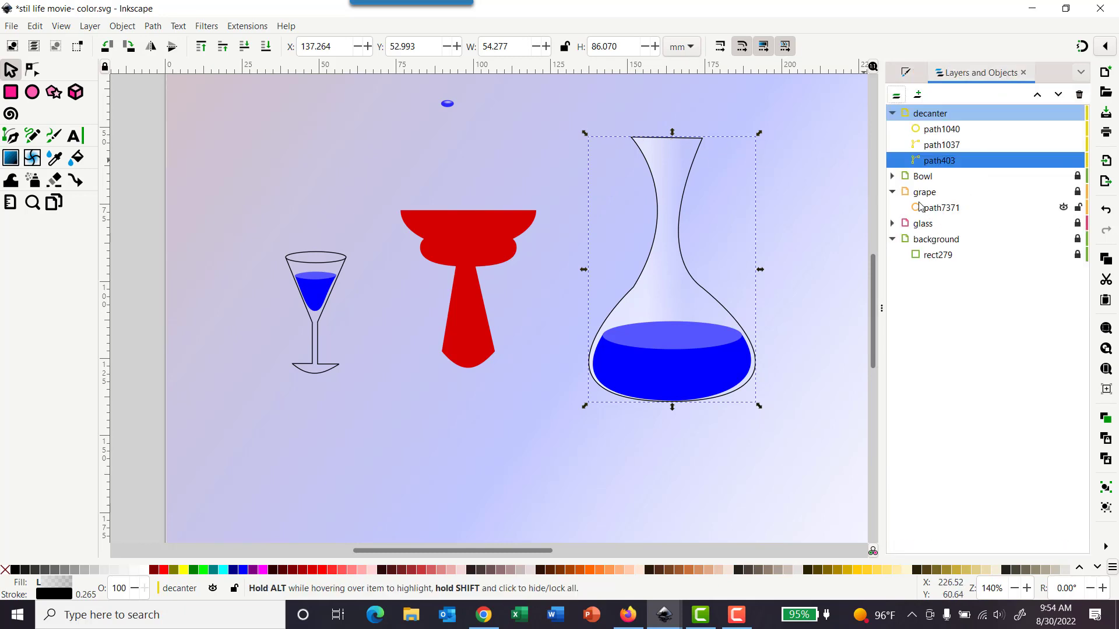
{"action": "left_click", "coordinate": [1079, 113]}
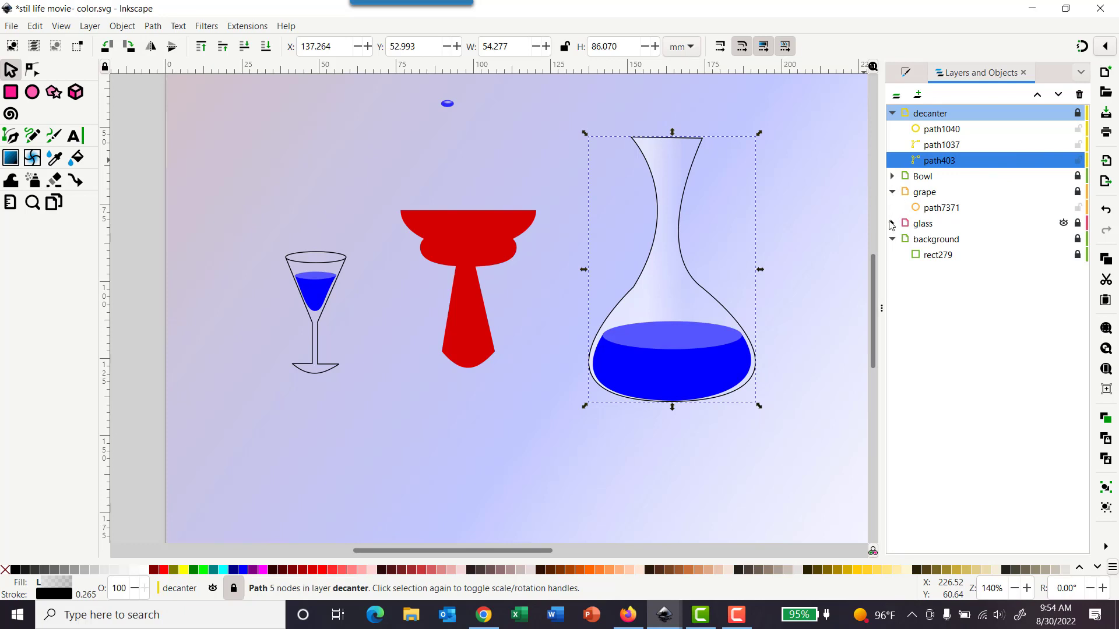
Step: Group the glass's rim ellipse and outline path inside the glass layer
{"action": "left_click", "coordinate": [892, 225]}
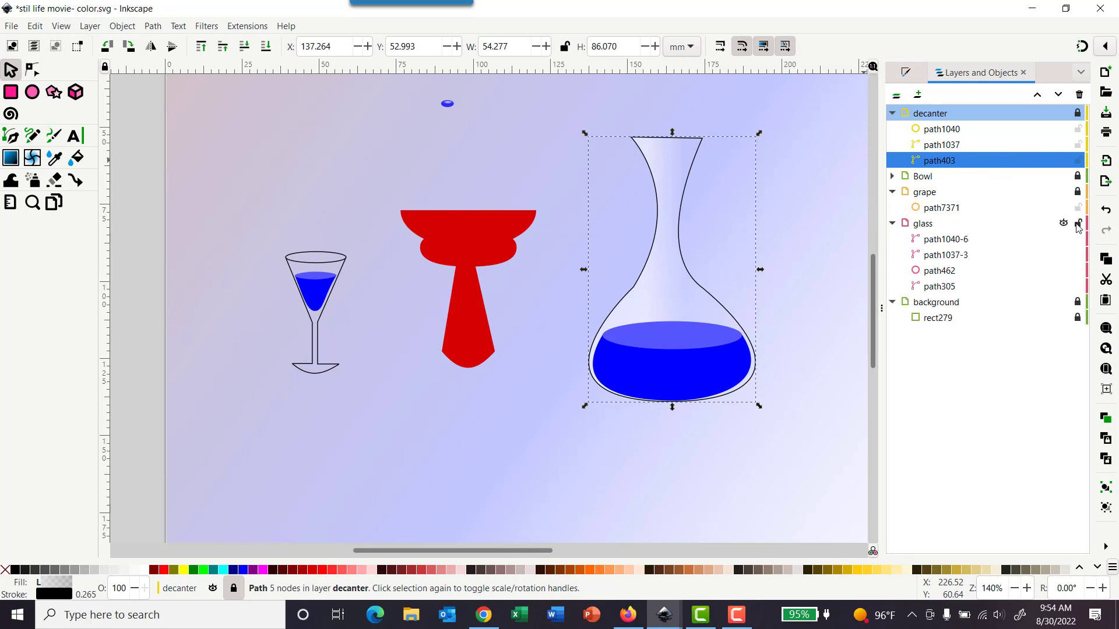
{"action": "left_click", "coordinate": [334, 263]}
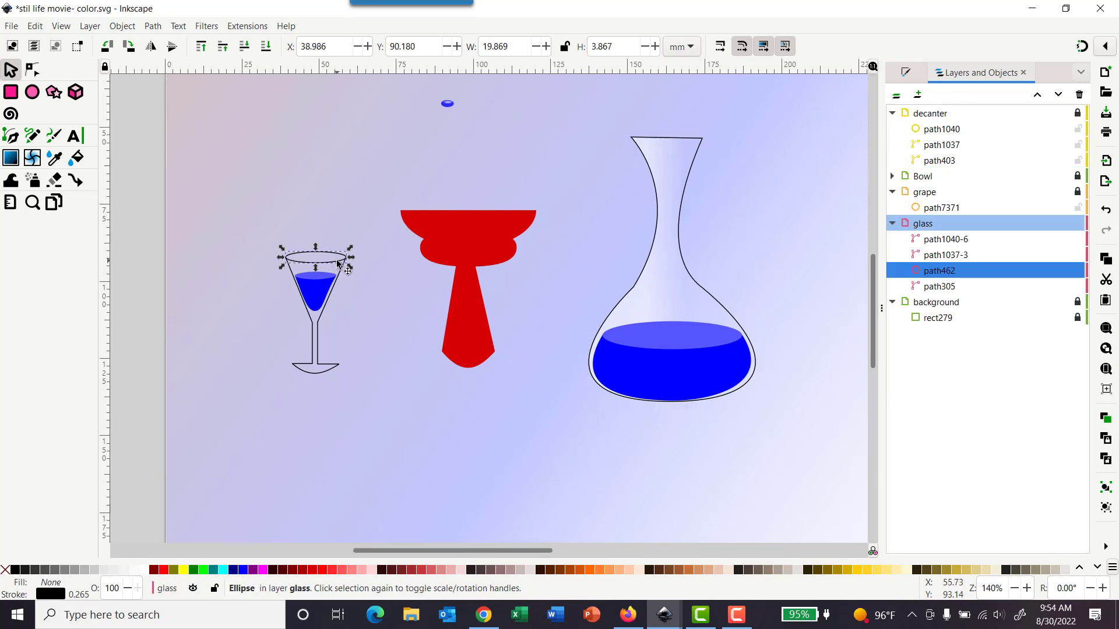
{"action": "left_click", "coordinate": [328, 367], "text": "shift"}
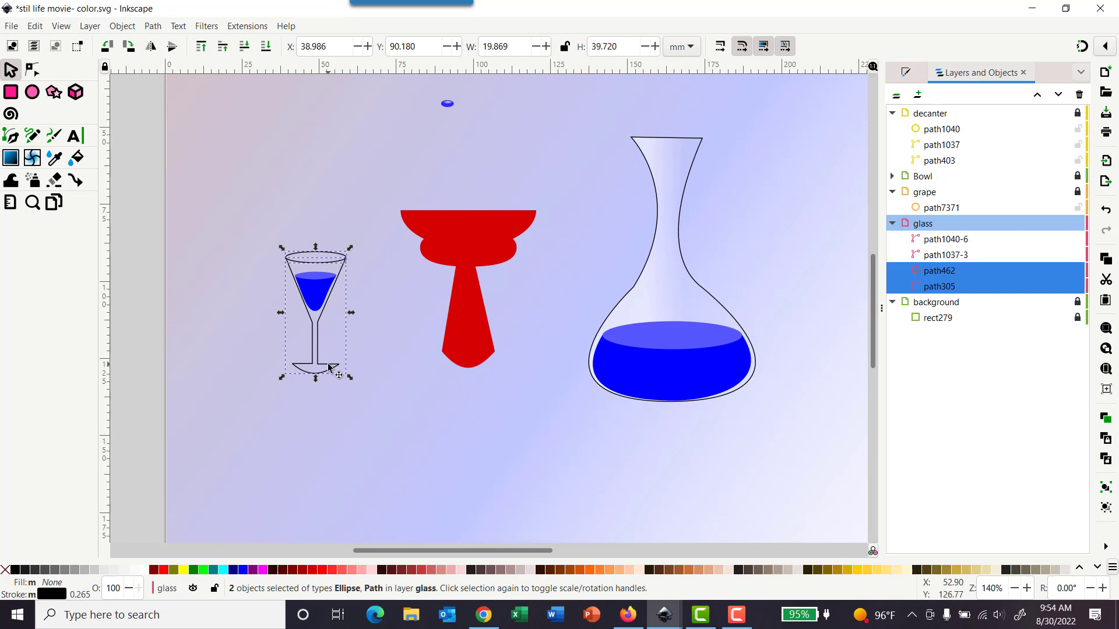
{"action": "left_click", "coordinate": [122, 26]}
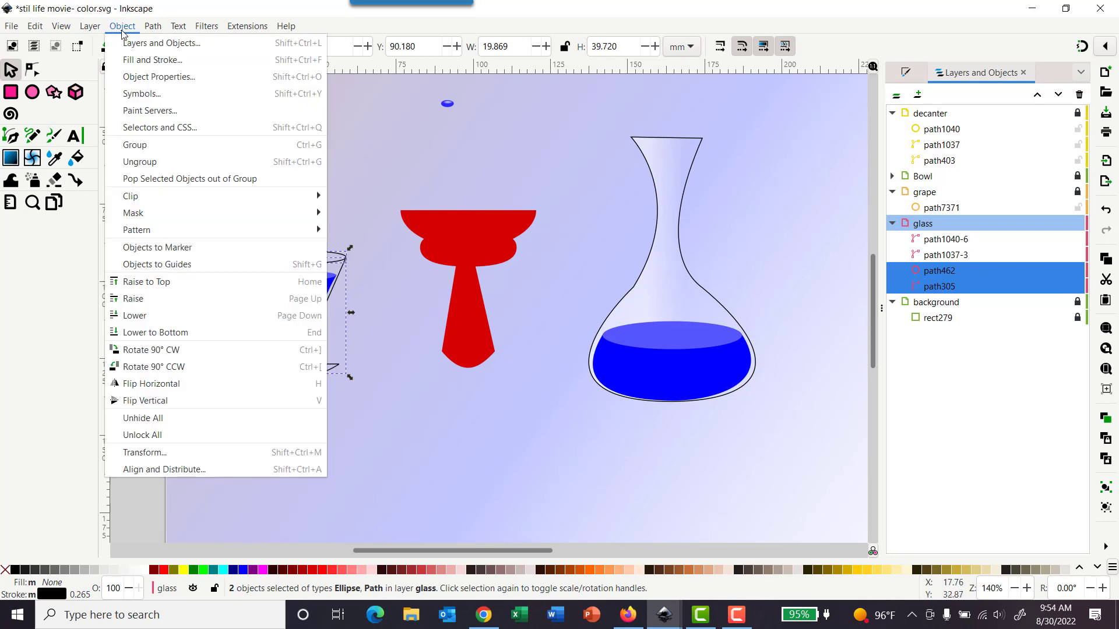
{"action": "left_click", "coordinate": [141, 147]}
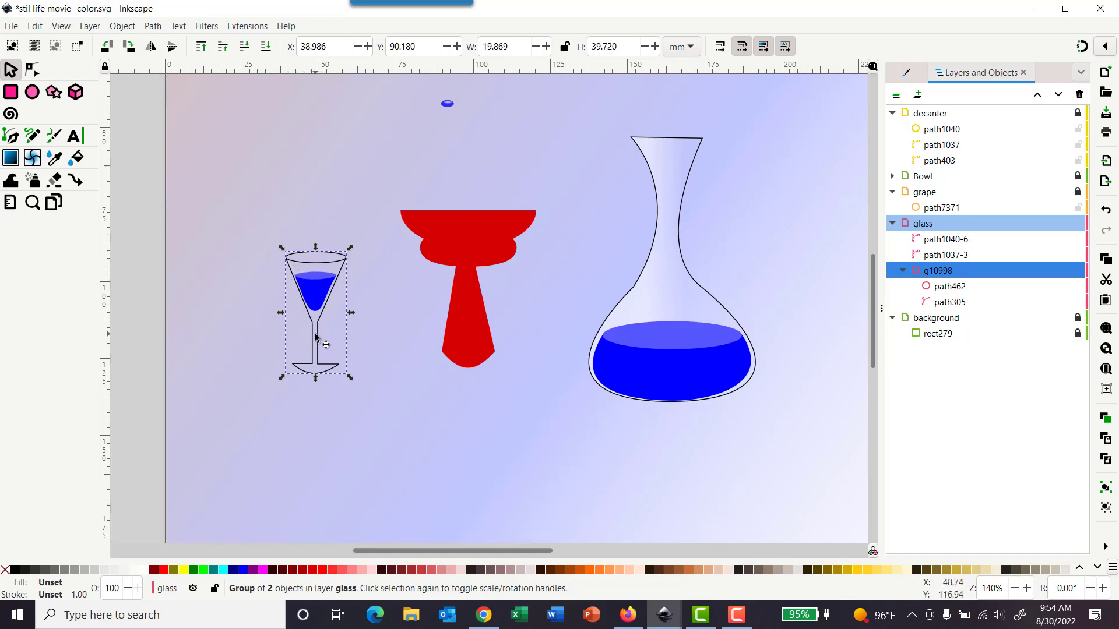
Step: Paste the copied style onto the glass group
{"action": "left_click", "coordinate": [393, 281]}
{"action": "left_click", "coordinate": [340, 282]}
{"action": "left_click", "coordinate": [40, 29]}
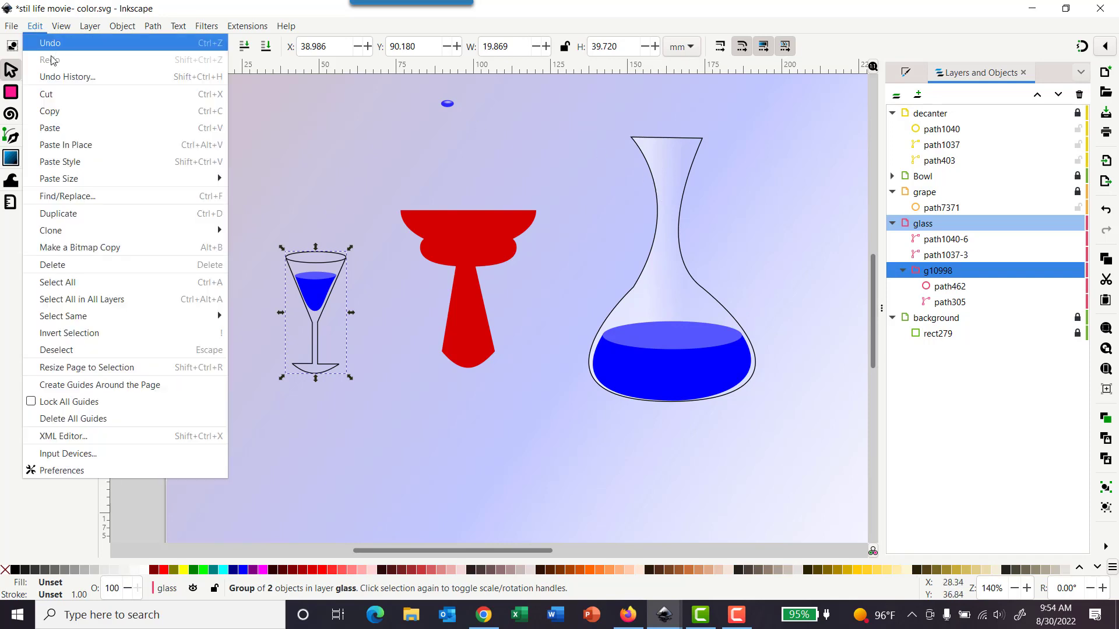
{"action": "left_click", "coordinate": [60, 162]}
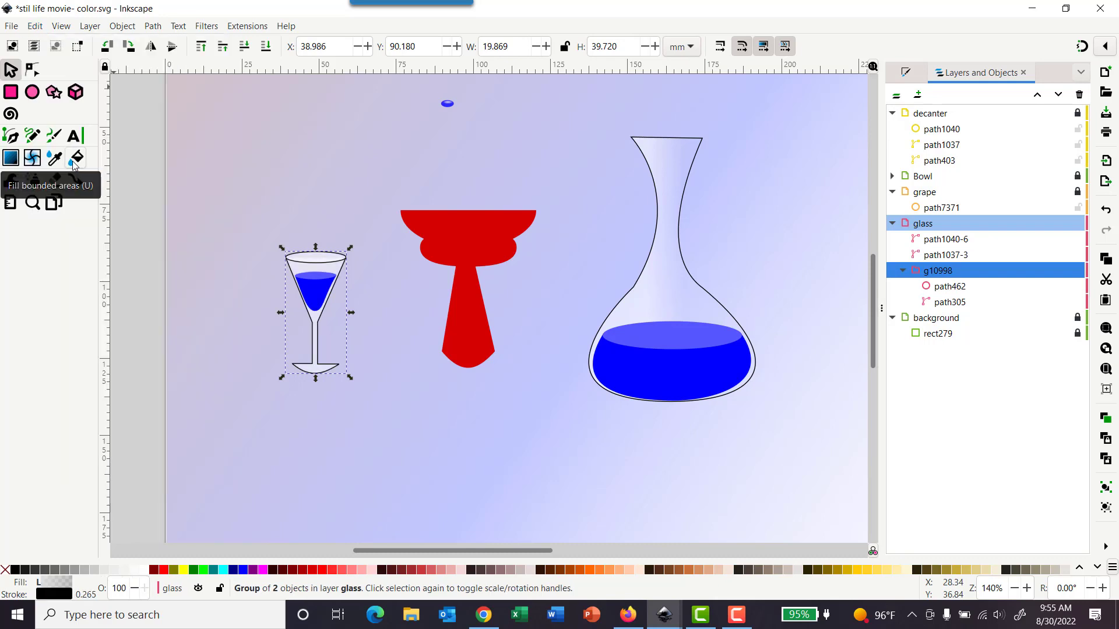
Step: Move the glass group's gradient so it runs from the glass's left edge to its stem centre
{"action": "left_click", "coordinate": [906, 72]}
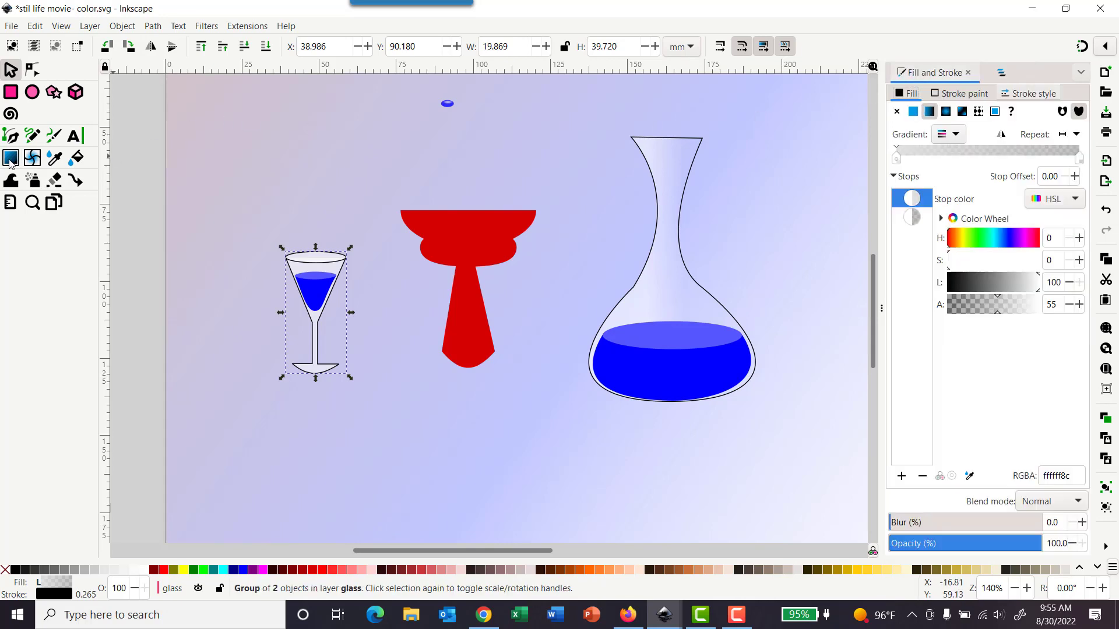
{"action": "left_click", "coordinate": [9, 159]}
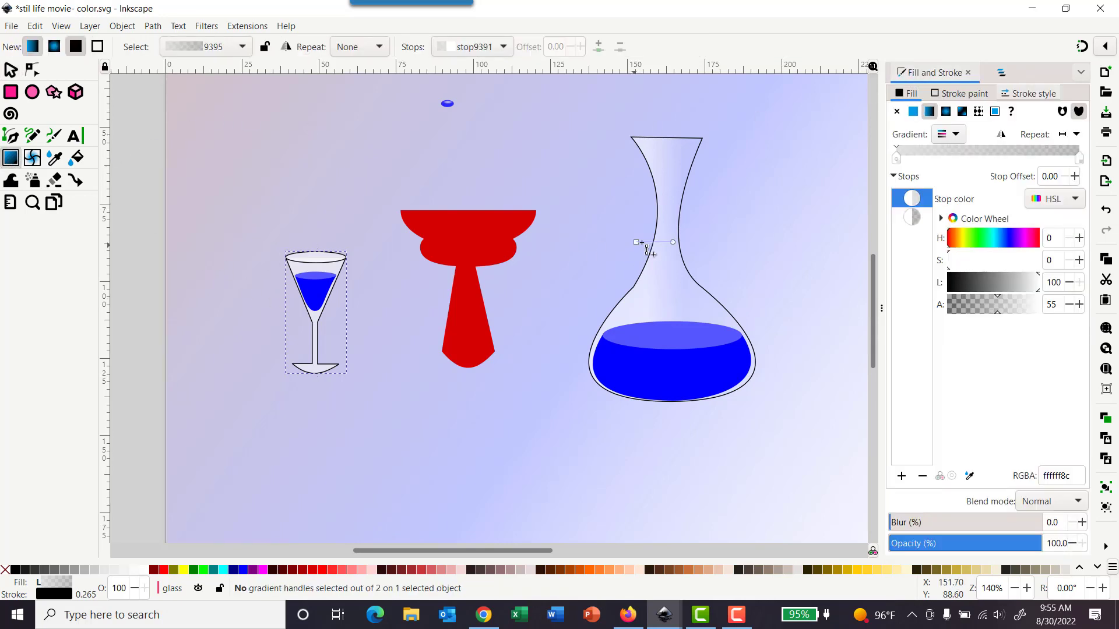
{"action": "left_click_drag", "start_coordinate": [637, 241], "coordinate": [621, 248]}
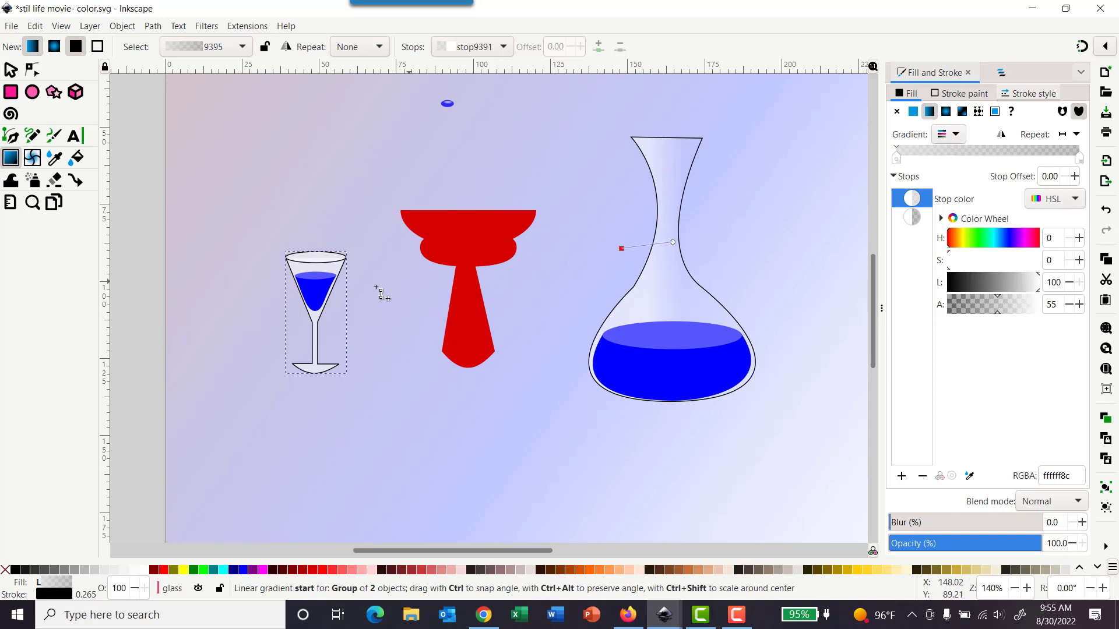
{"action": "left_click_drag", "start_coordinate": [376, 286], "coordinate": [285, 310]}
{"action": "left_click_drag", "start_coordinate": [673, 242], "coordinate": [318, 312]}
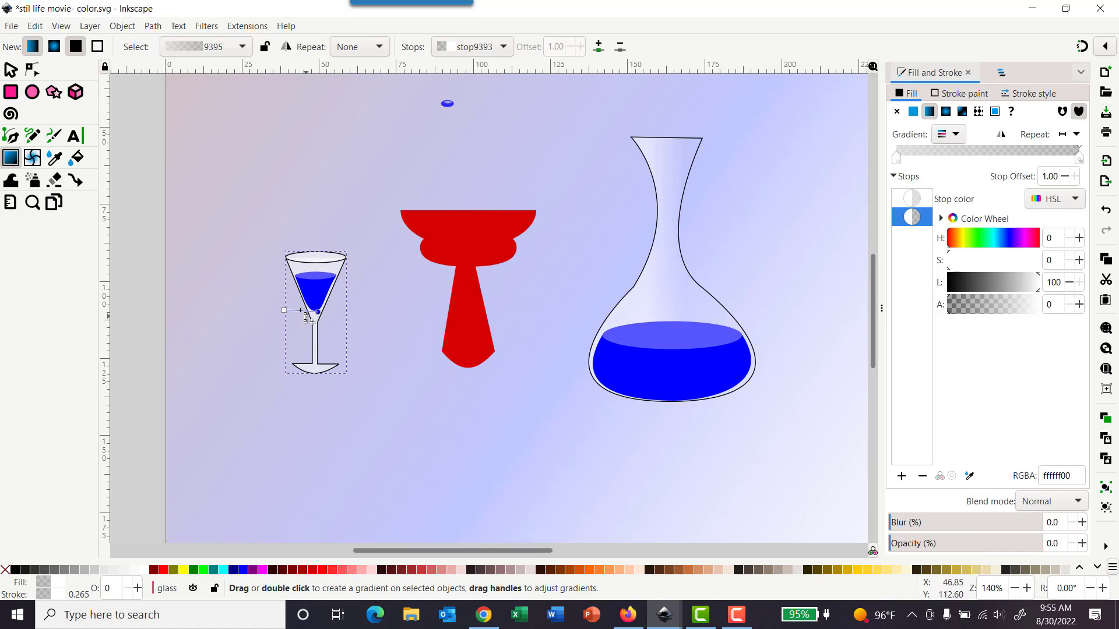
{"action": "left_click", "coordinate": [284, 311]}
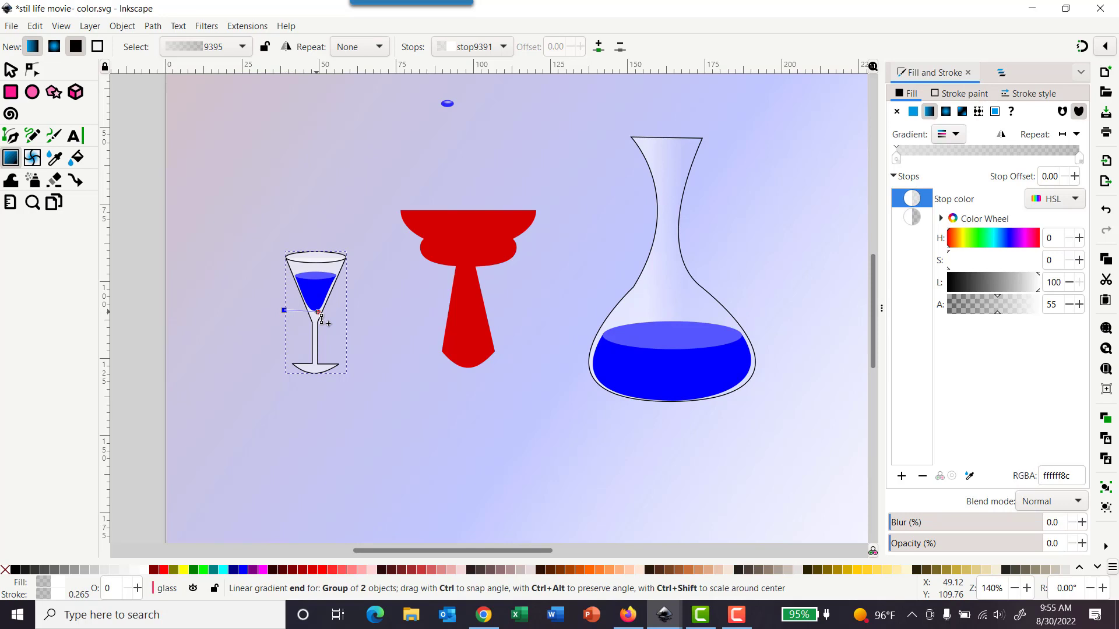
{"action": "mouse_move", "coordinate": [322, 320]}
{"action": "left_mouse_down"}
{"action": "mouse_move", "coordinate": [343, 313]}
{"action": "mouse_move", "coordinate": [287, 303]}
{"action": "mouse_move", "coordinate": [309, 319]}
{"action": "mouse_move", "coordinate": [328, 312]}
{"action": "left_mouse_up"}
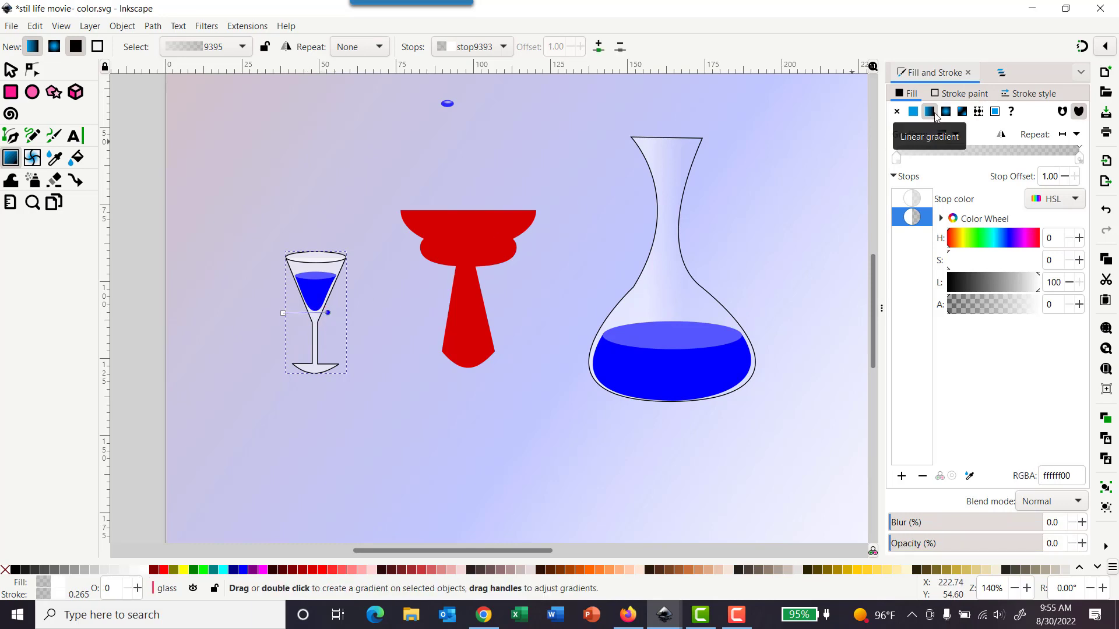
Step: Zoom to the glass and apply a new linear gradient to its fill
{"action": "left_click", "coordinate": [61, 26]}
{"action": "mouse_move", "coordinate": [72, 43]}
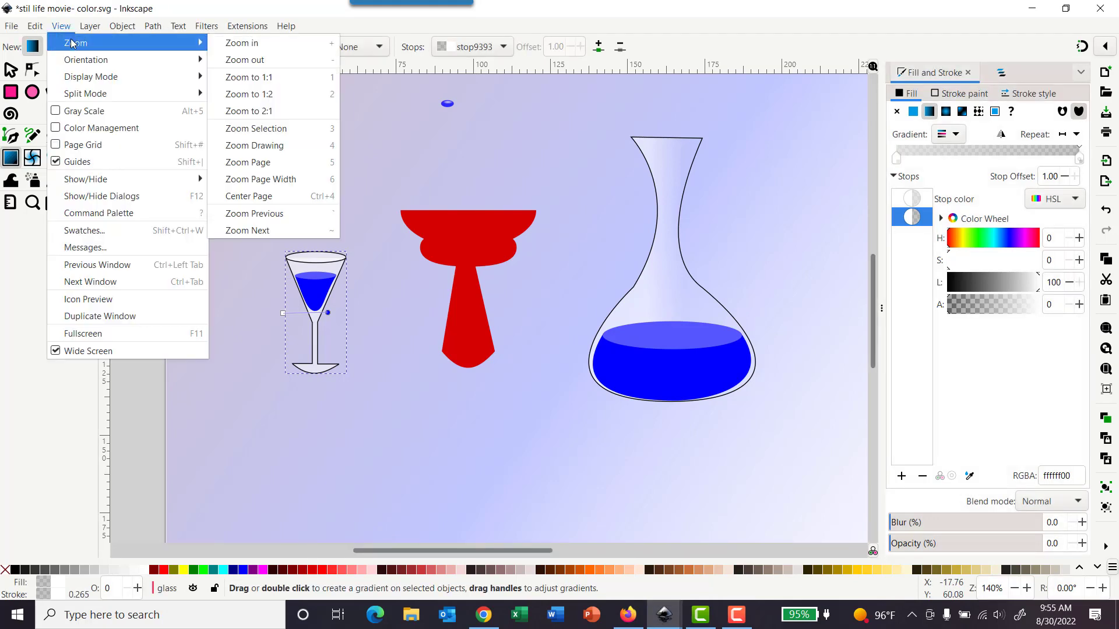
{"action": "left_click", "coordinate": [274, 129]}
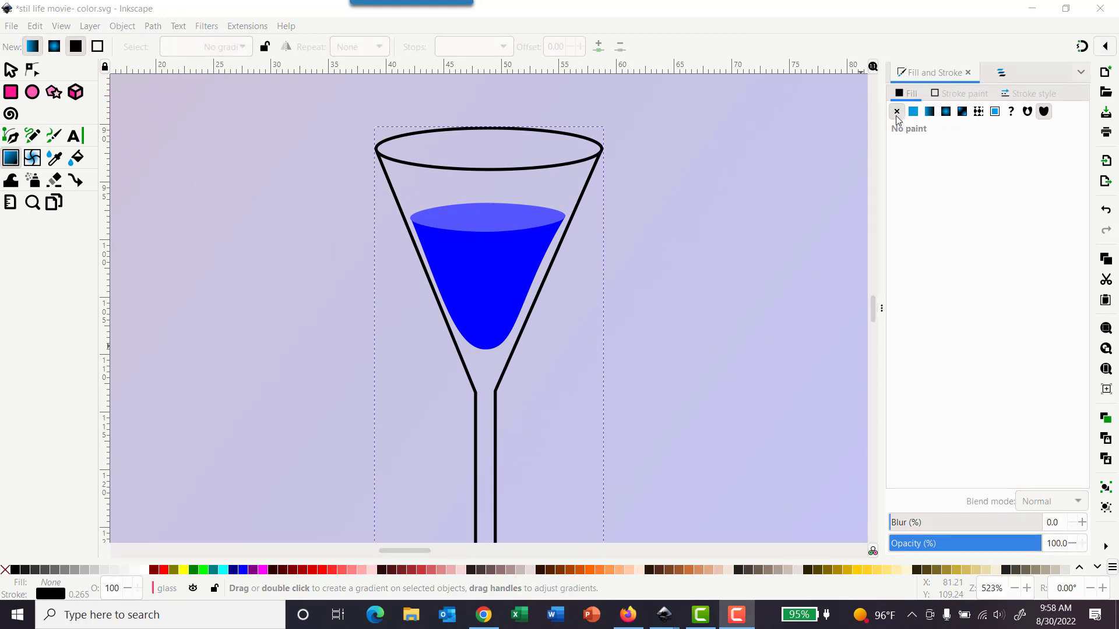
{"action": "left_click", "coordinate": [931, 114]}
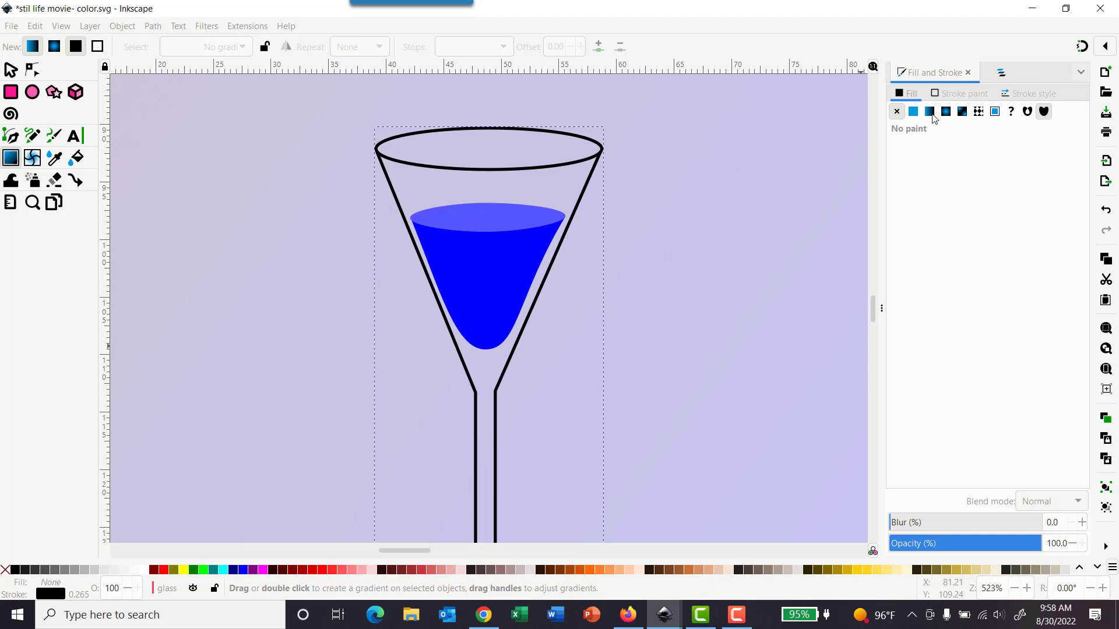
{"action": "left_click", "coordinate": [932, 115]}
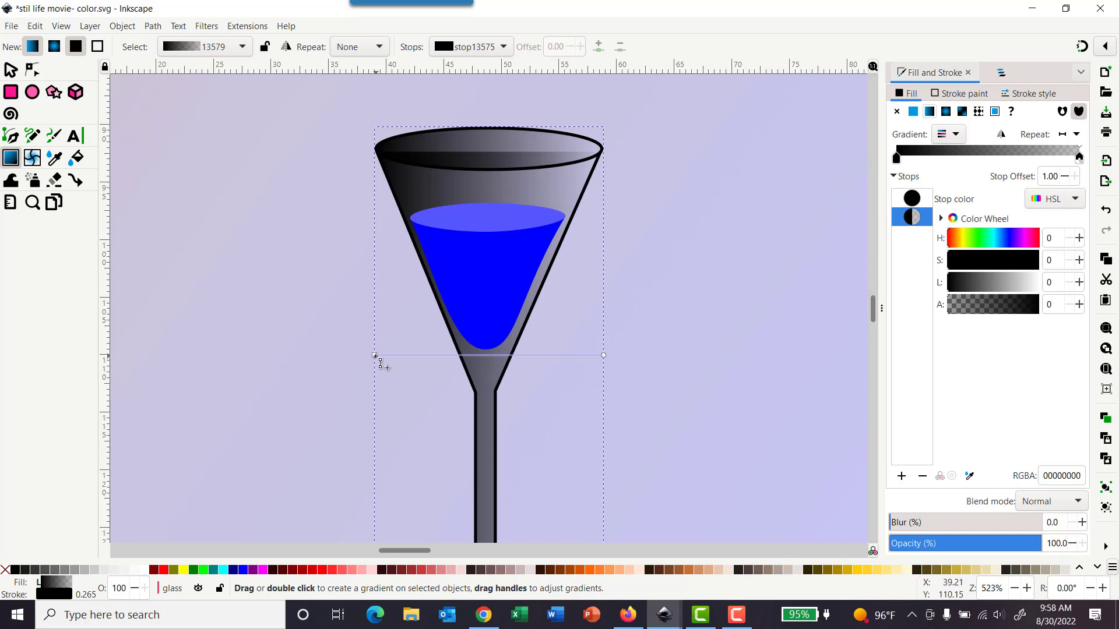
Step: Make both glass gradient stops white, setting the start stop's alpha to 51
{"action": "left_click", "coordinate": [374, 354]}
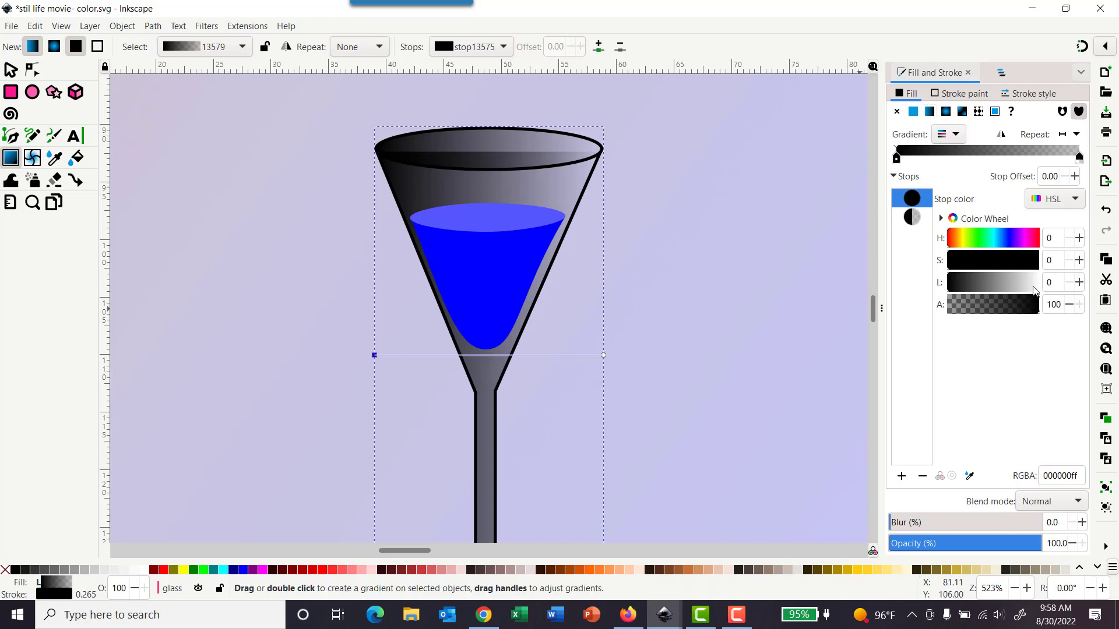
{"action": "left_click_drag", "start_coordinate": [1033, 290], "coordinate": [1043, 289]}
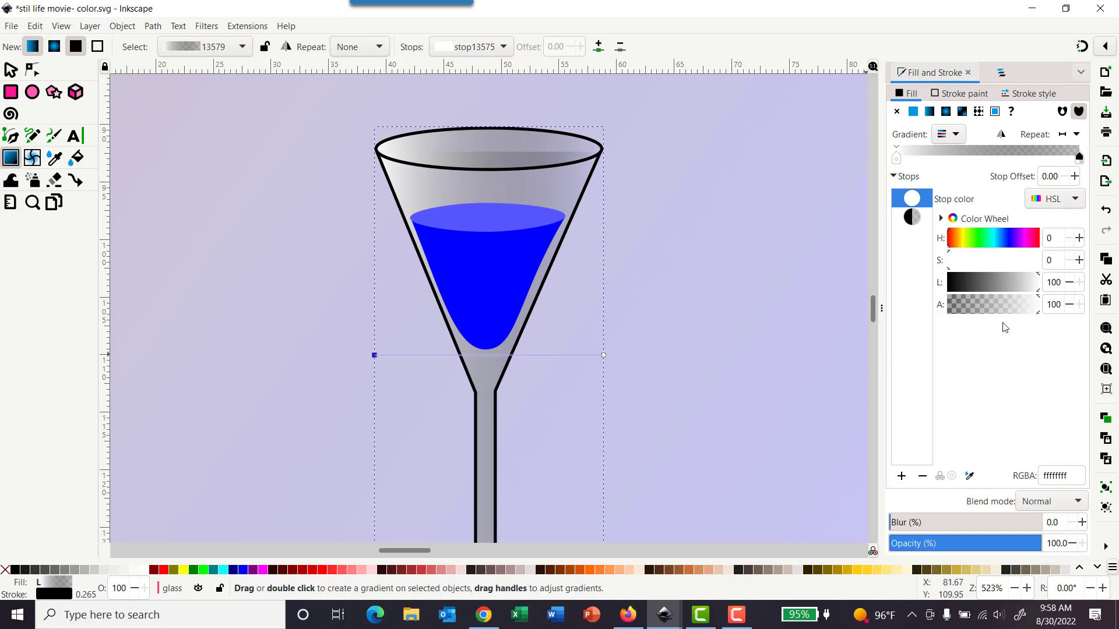
{"action": "left_click_drag", "start_coordinate": [1009, 315], "coordinate": [996, 311]}
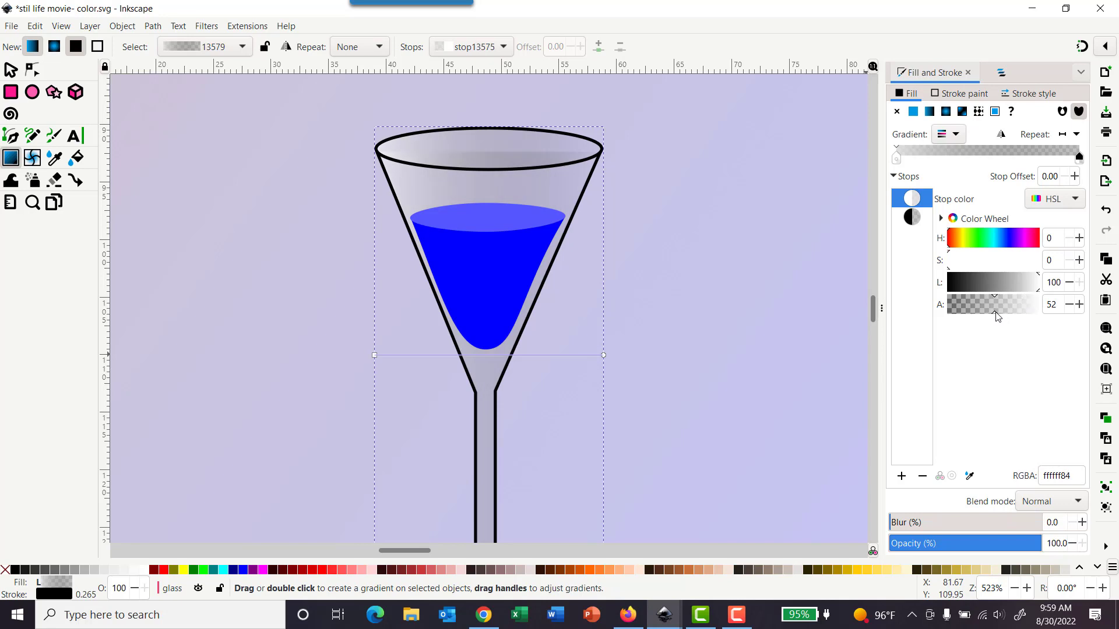
{"action": "left_click", "coordinate": [604, 355]}
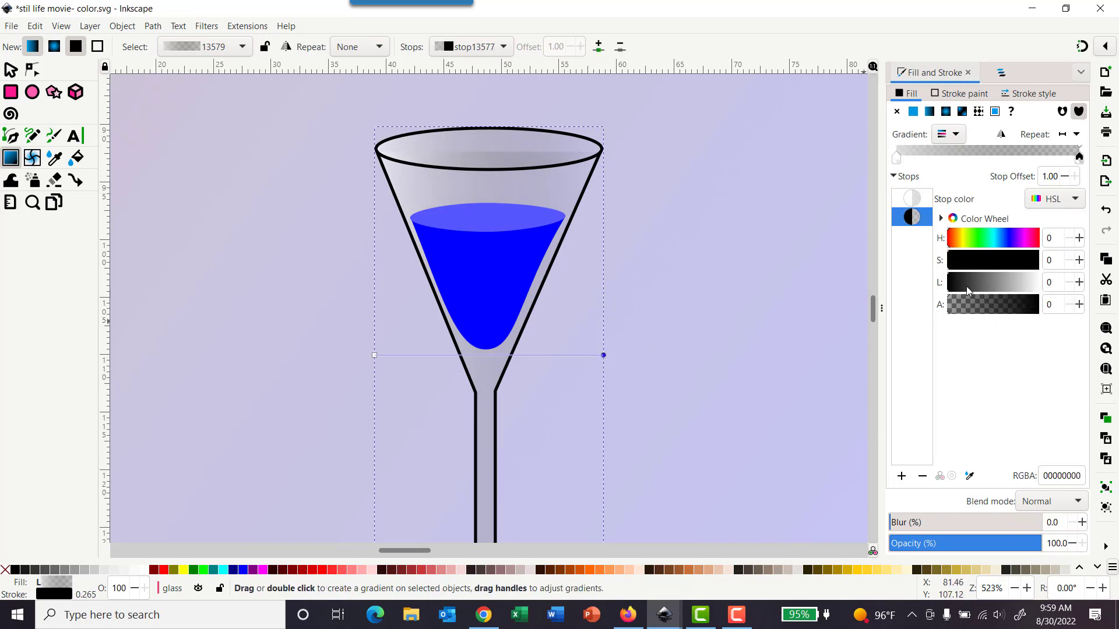
{"action": "left_click_drag", "start_coordinate": [966, 286], "coordinate": [1051, 283]}
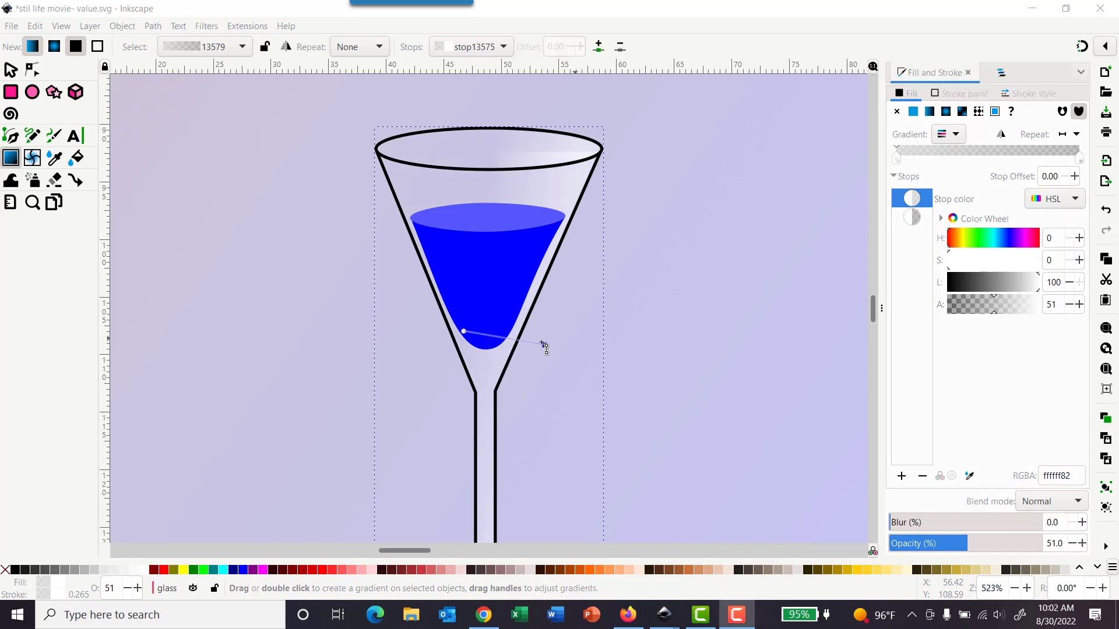
Step: Move the glass gradient's end handle toward the liquid's lower right, then view the whole page
{"action": "mouse_move", "coordinate": [544, 346]}
{"action": "left_mouse_down"}
{"action": "mouse_move", "coordinate": [558, 340]}
{"action": "mouse_move", "coordinate": [453, 369]}
{"action": "mouse_move", "coordinate": [407, 357]}
{"action": "mouse_move", "coordinate": [560, 375]}
{"action": "mouse_move", "coordinate": [580, 357]}
{"action": "mouse_move", "coordinate": [572, 338]}
{"action": "left_mouse_up"}
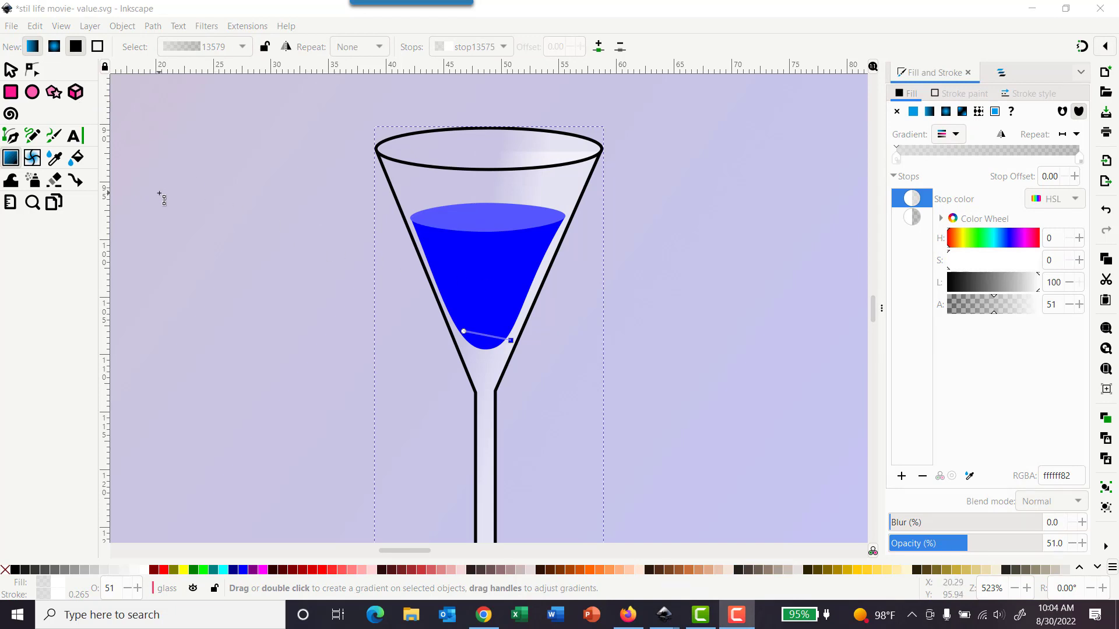
{"action": "left_click", "coordinate": [589, 18]}
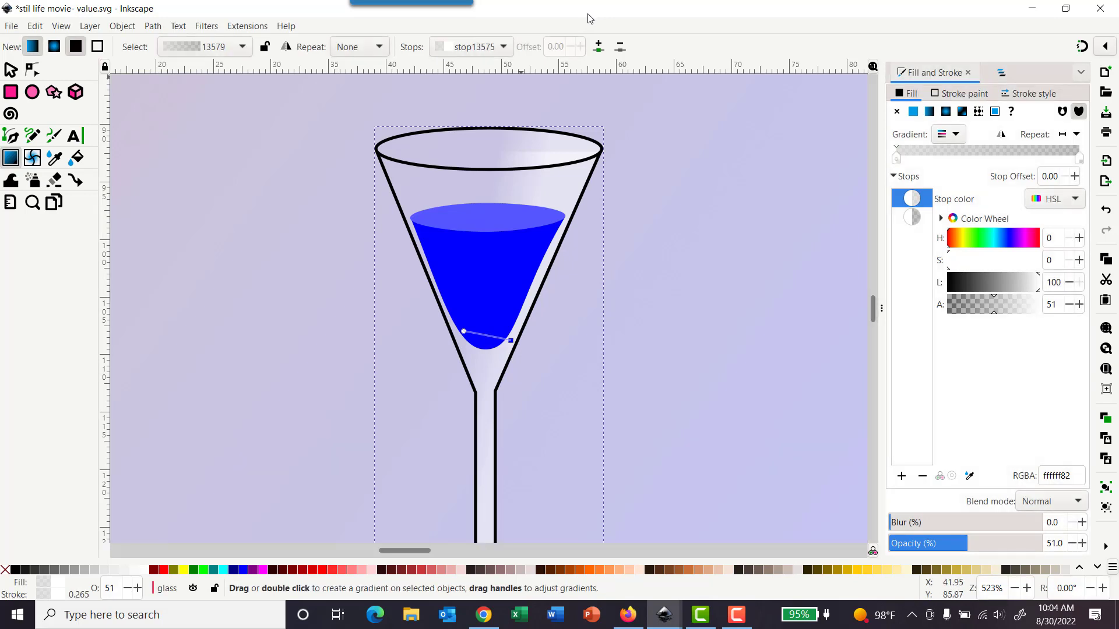
{"action": "key", "text": "5"}
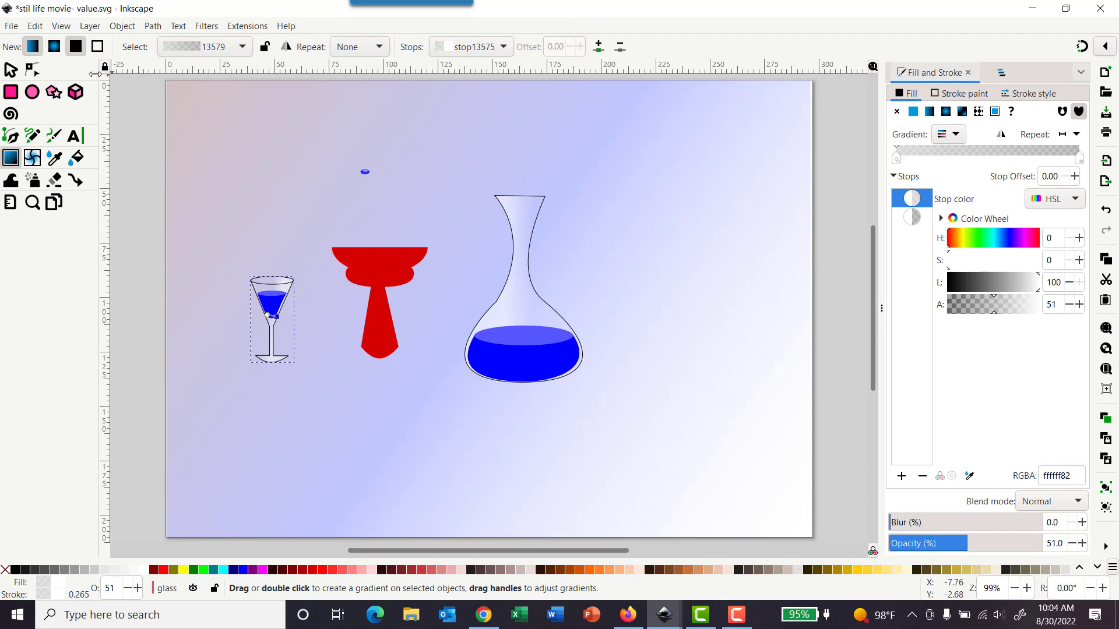
Step: Save the document
{"action": "left_click", "coordinate": [11, 26]}
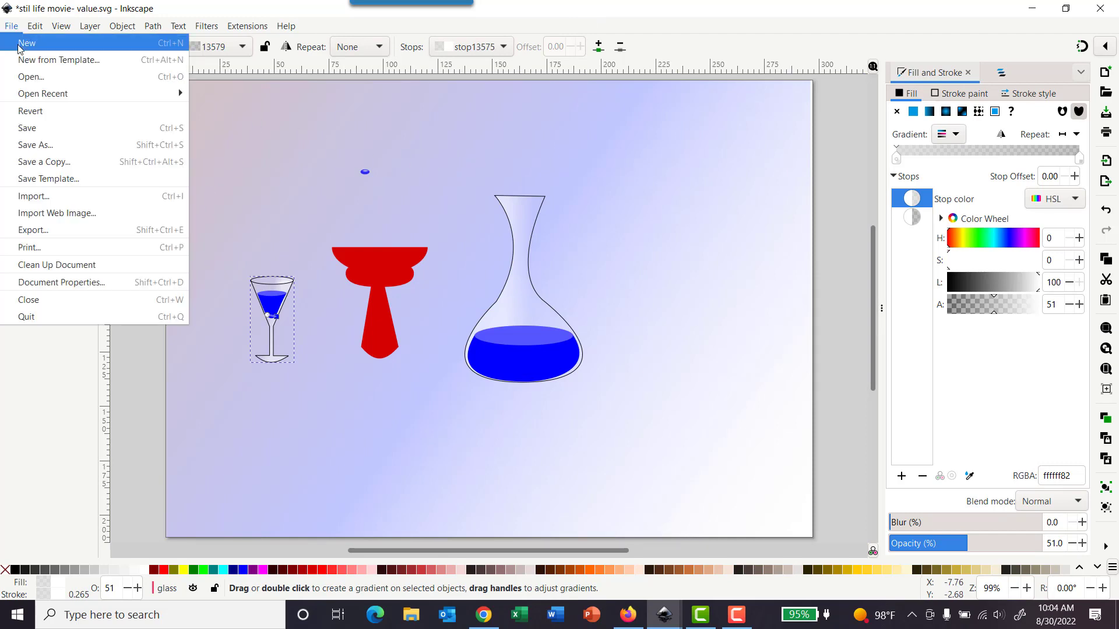
{"action": "left_click", "coordinate": [33, 124]}
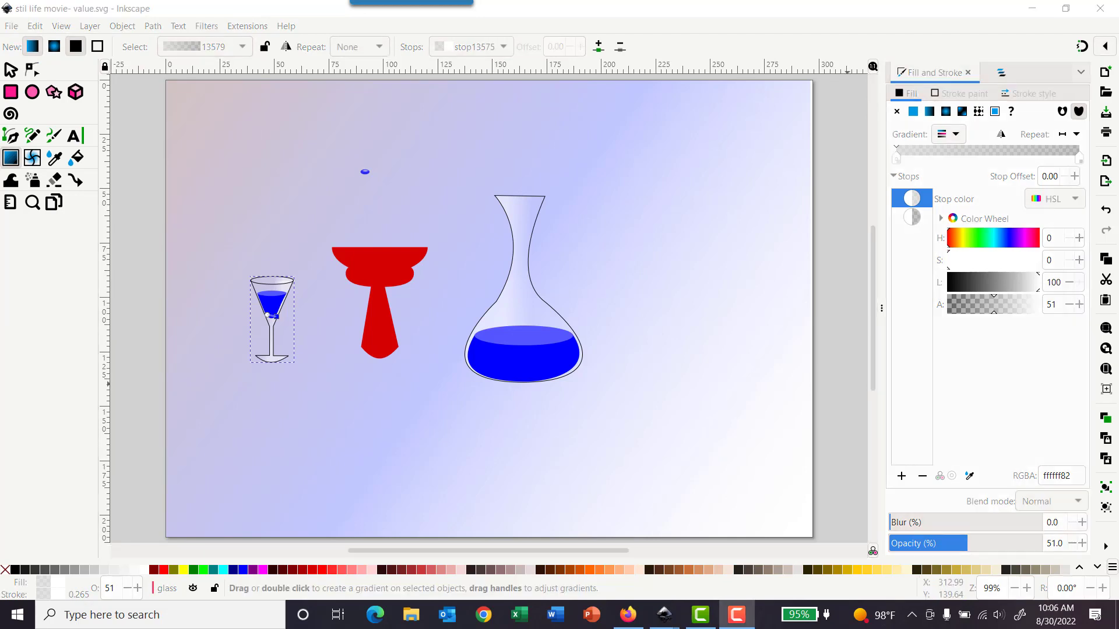
Step: Lock the glass layer
{"action": "left_click", "coordinate": [1000, 74]}
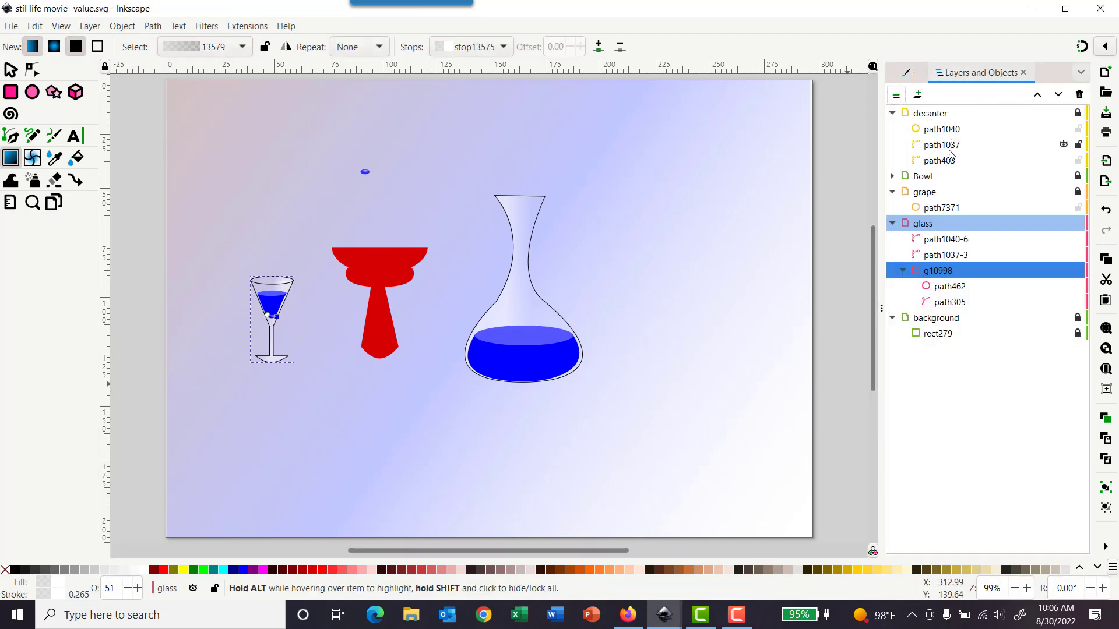
{"action": "left_click", "coordinate": [1079, 225]}
{"action": "left_click", "coordinate": [1079, 224]}
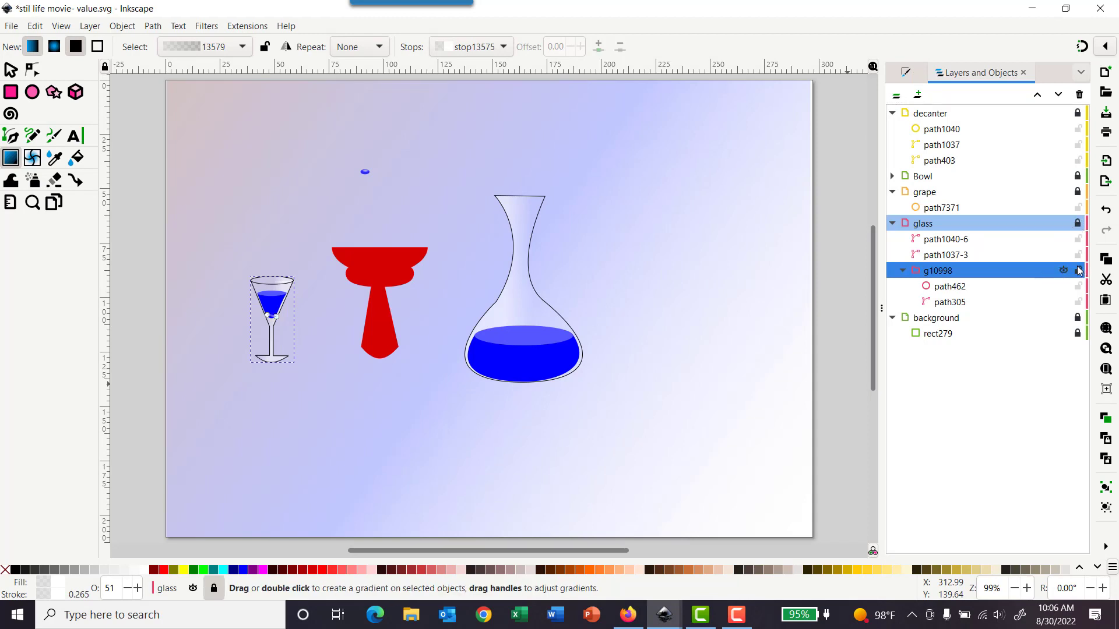
Step: Lock each individual object inside the decanter, grape and glass layers
{"action": "left_click", "coordinate": [1079, 270]}
{"action": "left_click", "coordinate": [1079, 253]}
{"action": "left_click", "coordinate": [1078, 239]}
{"action": "left_click", "coordinate": [1079, 286]}
{"action": "left_click", "coordinate": [1078, 161]}
{"action": "left_click", "coordinate": [1079, 145]}
{"action": "left_click", "coordinate": [1078, 129]}
{"action": "left_click", "coordinate": [1078, 208]}
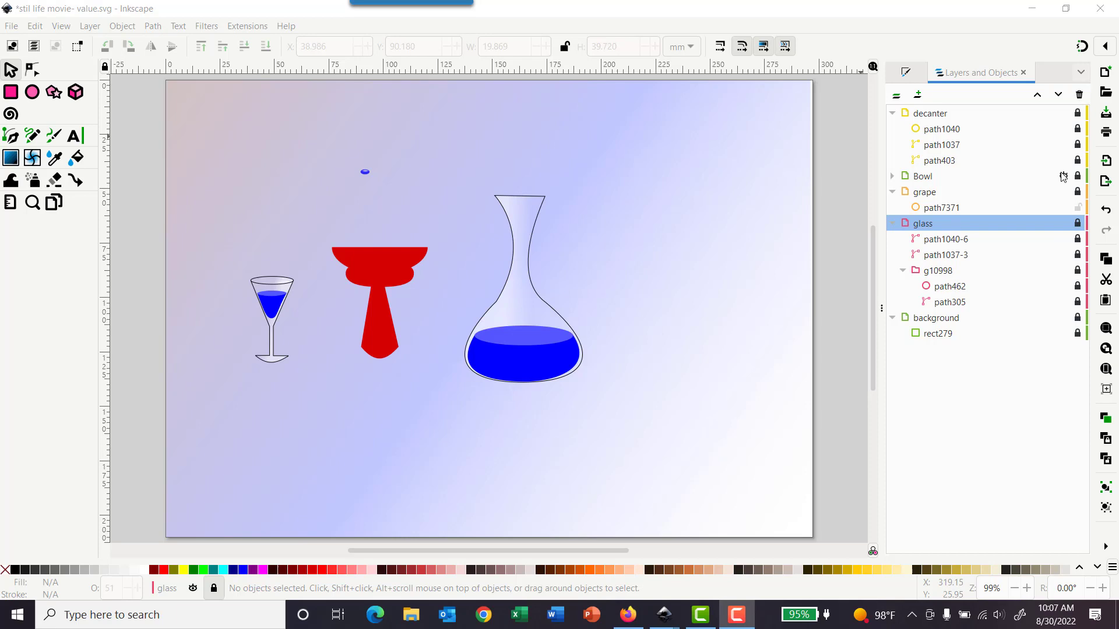
Step: Draw an ellipse about 48 by 15 mm over the top of the red bowl shape in the Bowl layer
{"action": "left_click", "coordinate": [892, 176]}
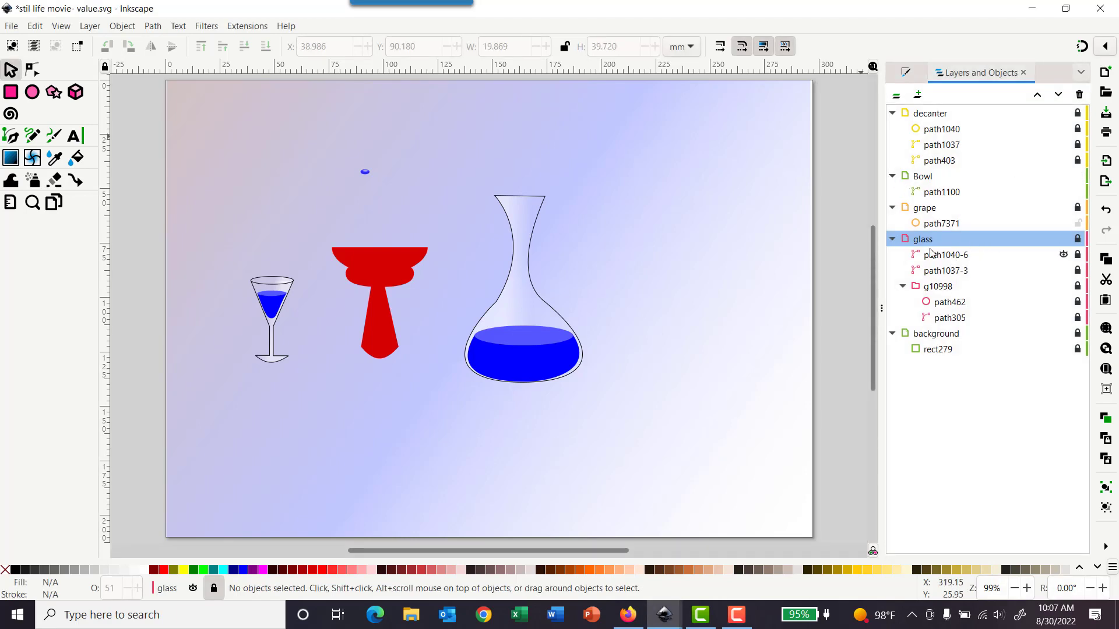
{"action": "left_click", "coordinate": [354, 254]}
{"action": "left_click", "coordinate": [58, 26]}
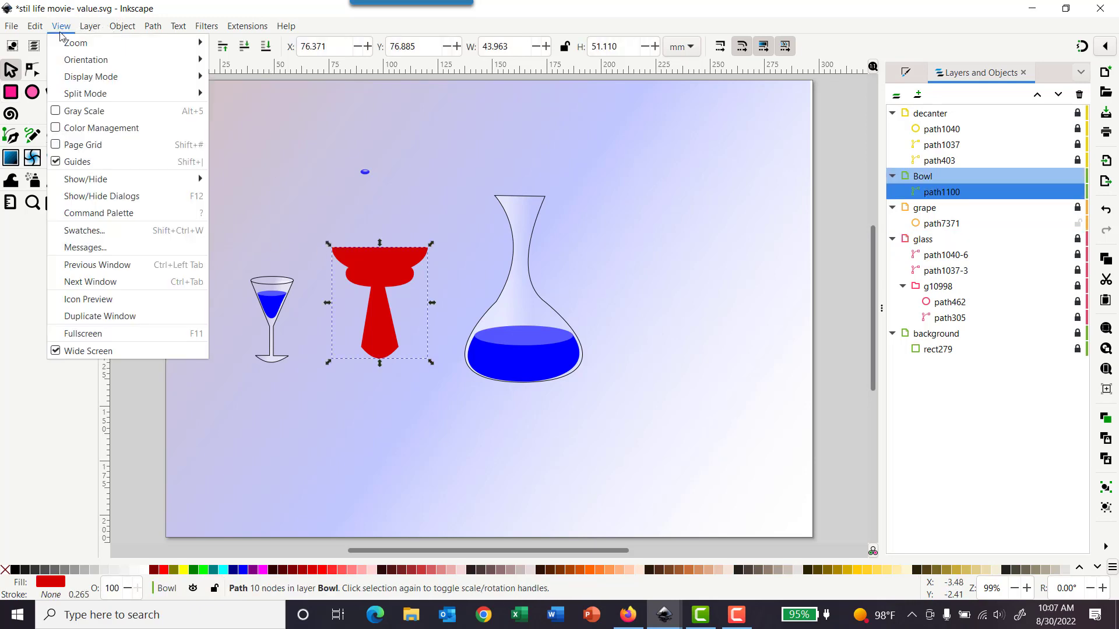
{"action": "mouse_move", "coordinate": [67, 44]}
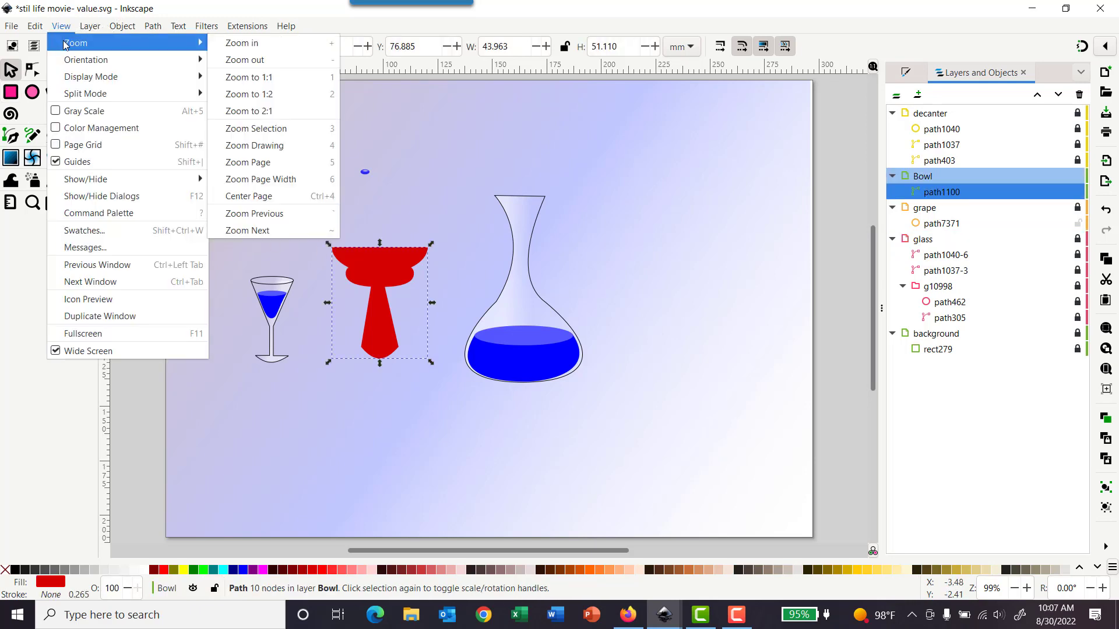
{"action": "left_click", "coordinate": [271, 129]}
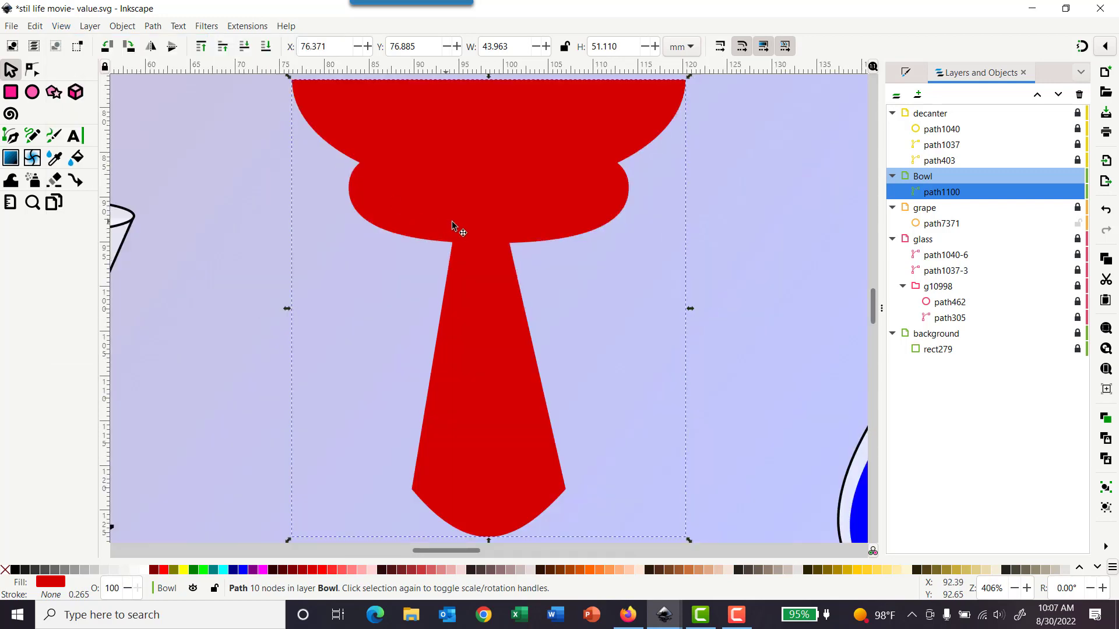
{"action": "scroll", "coordinate": [463, 230], "scroll_direction": "down", "scroll_amount": 1, "text": "ctrl"}
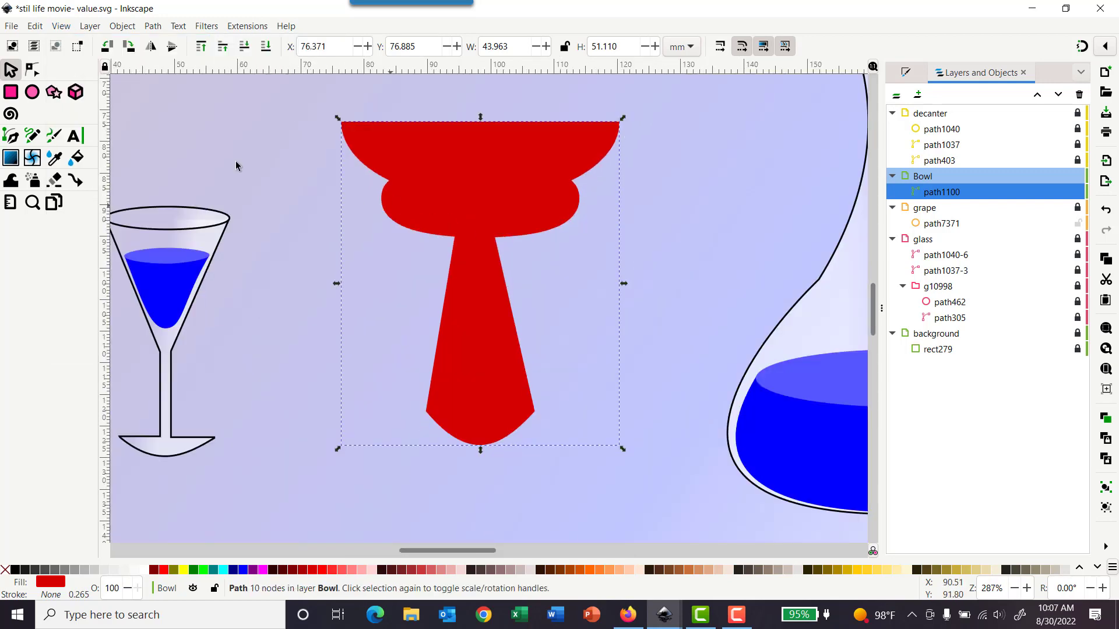
{"action": "left_click", "coordinate": [32, 93]}
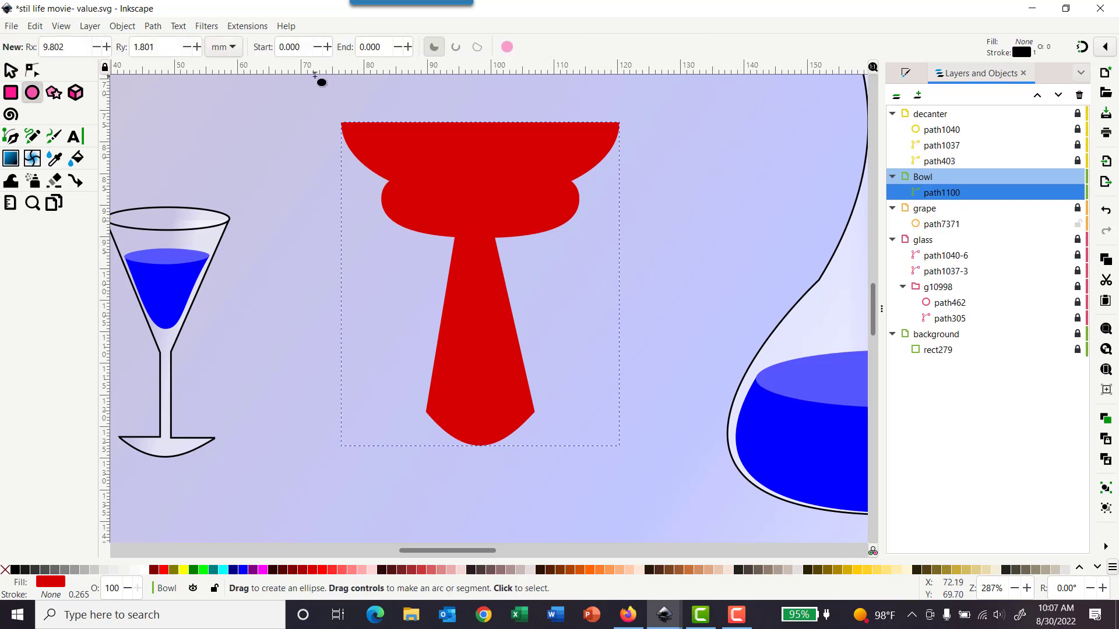
{"action": "left_click_drag", "start_coordinate": [314, 75], "coordinate": [621, 170]}
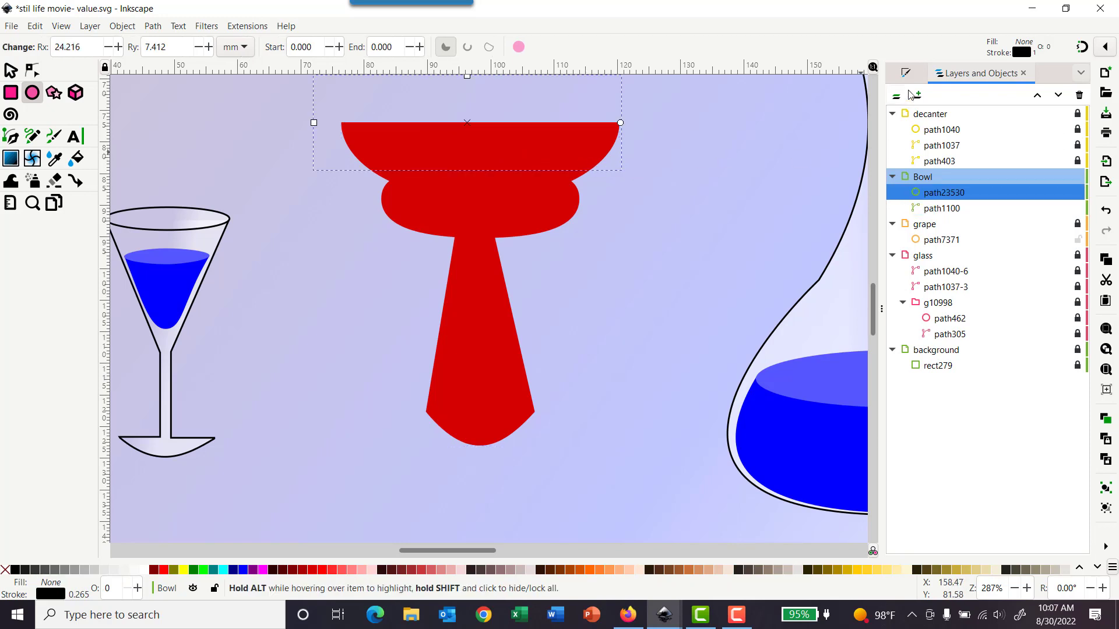
Step: Give the new ellipse a flat black fill
{"action": "key", "text": "ctrl+shift+f"}
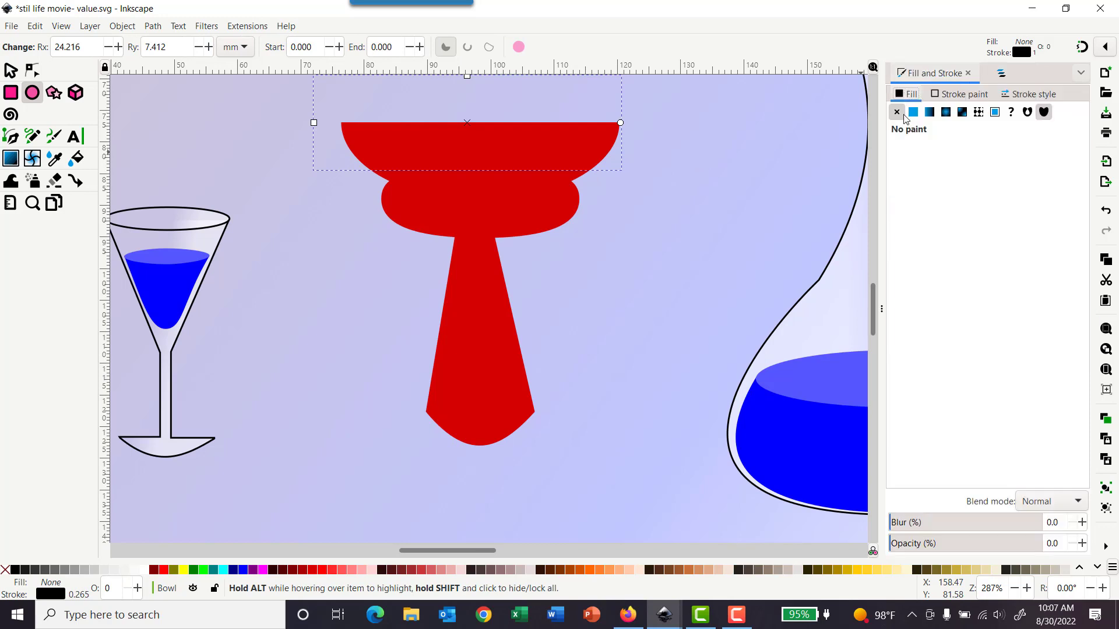
{"action": "left_click", "coordinate": [913, 112]}
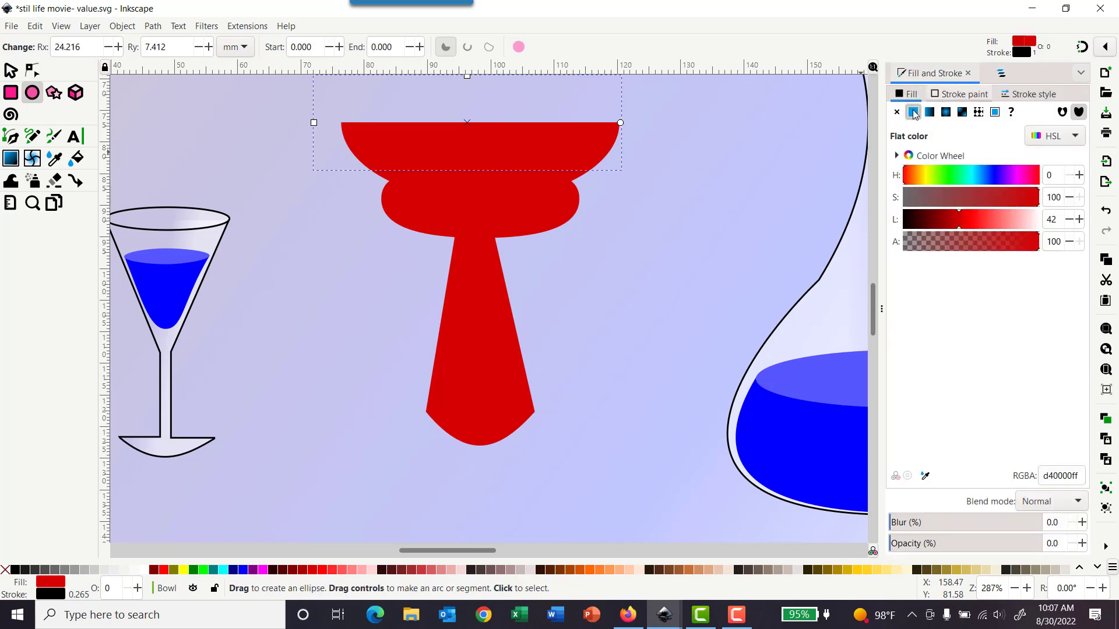
{"action": "left_click", "coordinate": [990, 176]}
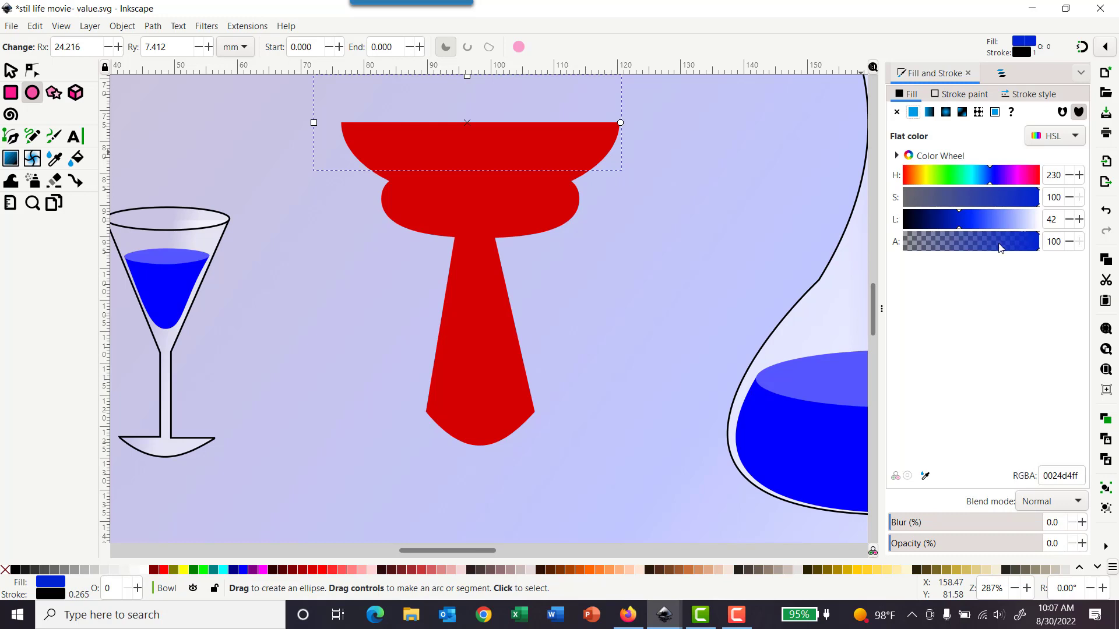
{"action": "left_click_drag", "start_coordinate": [1000, 248], "coordinate": [1038, 255]}
{"action": "left_click", "coordinate": [1005, 181]}
{"action": "left_click_drag", "start_coordinate": [1004, 196], "coordinate": [1039, 200]}
{"action": "left_click_drag", "start_coordinate": [957, 226], "coordinate": [905, 226]}
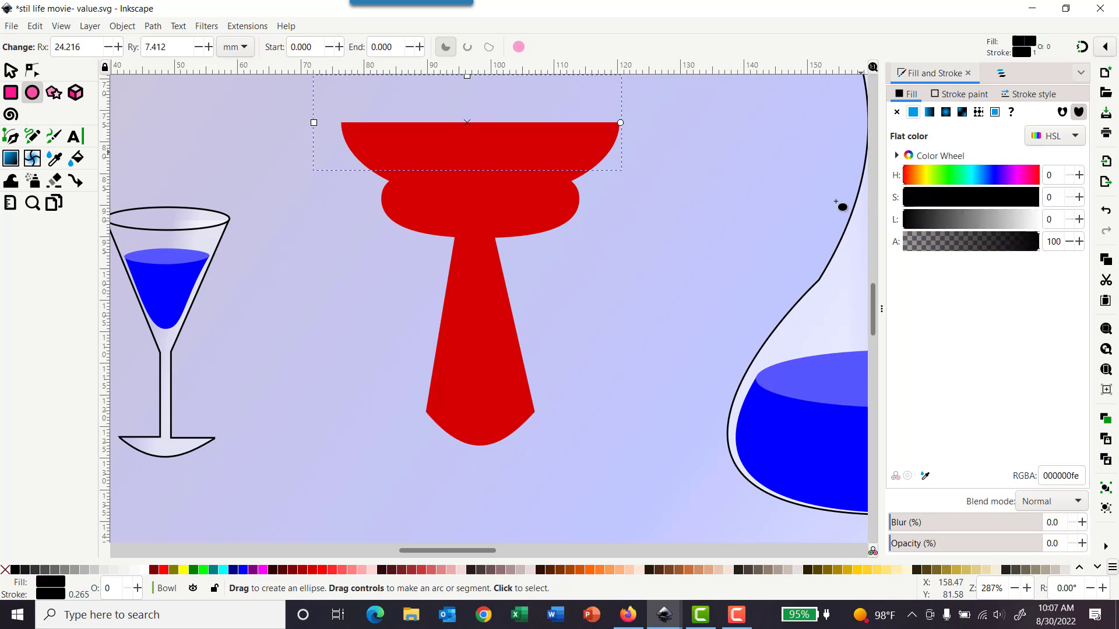
Step: Set the ellipse's stroke to a pale pink with hue 320, saturation 91 and lightness 94
{"action": "scroll", "coordinate": [711, 215], "scroll_direction": "down", "scroll_amount": 2}
{"action": "scroll", "coordinate": [714, 221], "scroll_direction": "down", "scroll_amount": 10}
{"action": "scroll", "coordinate": [710, 220], "scroll_direction": "up", "scroll_amount": 12}
{"action": "scroll", "coordinate": [710, 221], "scroll_direction": "up", "scroll_amount": 4}
{"action": "left_click", "coordinate": [963, 94]}
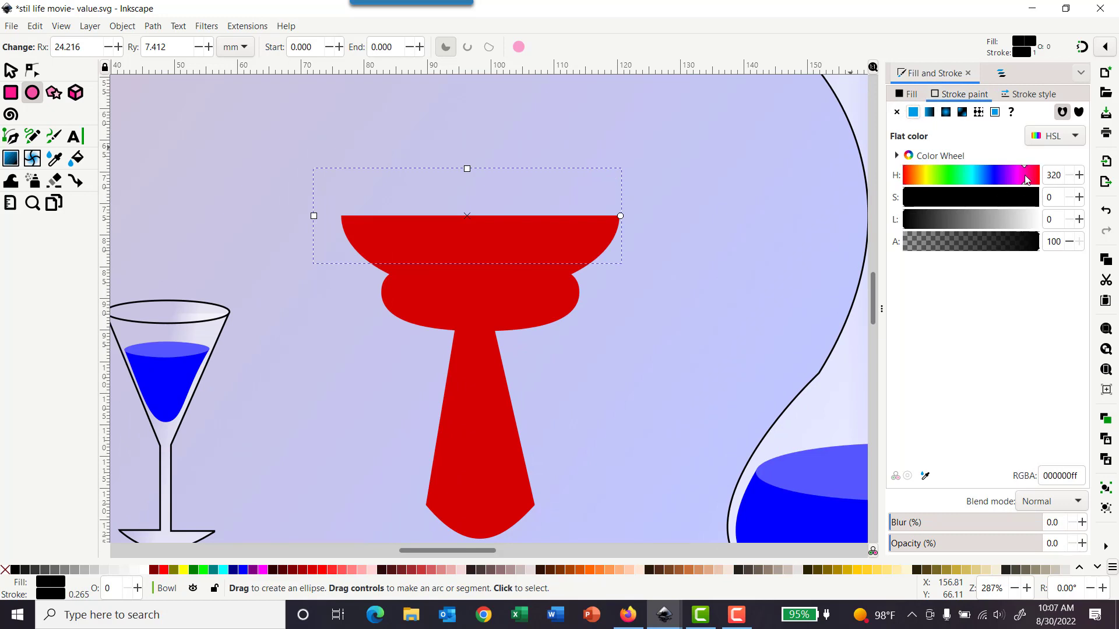
{"action": "left_click", "coordinate": [1027, 210]}
{"action": "left_click", "coordinate": [1031, 223]}
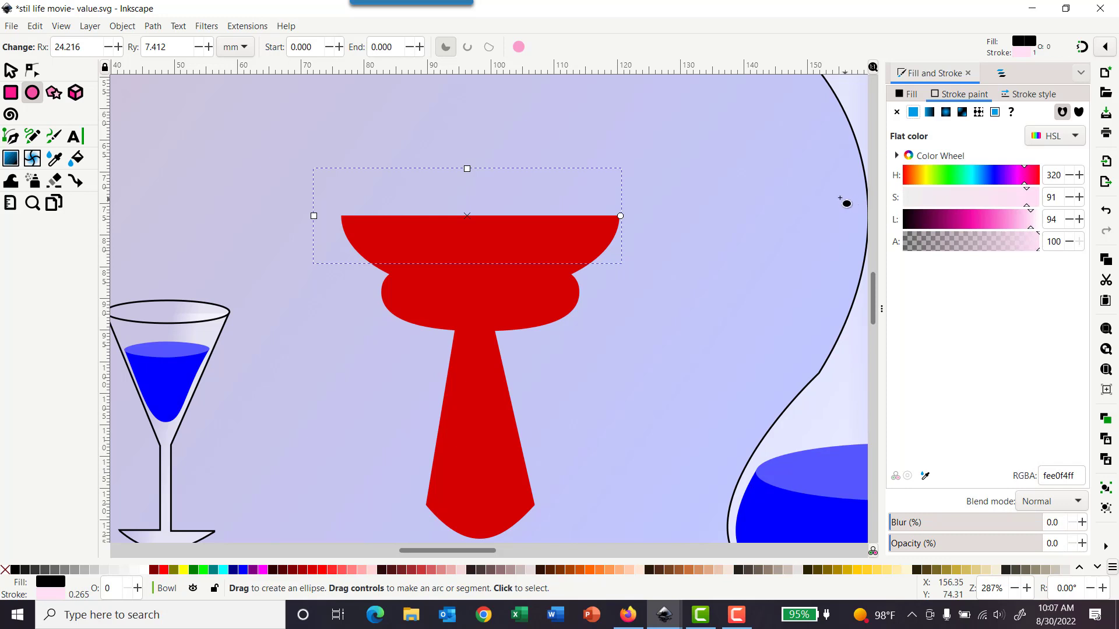
{"action": "left_click", "coordinate": [1003, 74]}
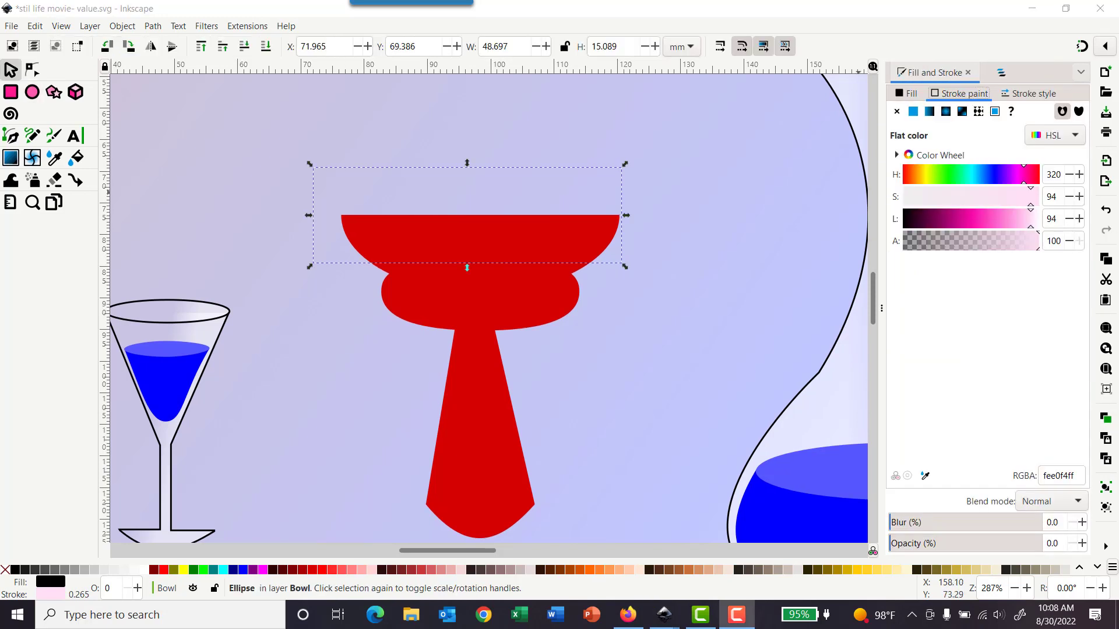
Step: Raise the ellipse's opacity to 100% and change its stroke to black
{"action": "left_click", "coordinate": [1007, 548]}
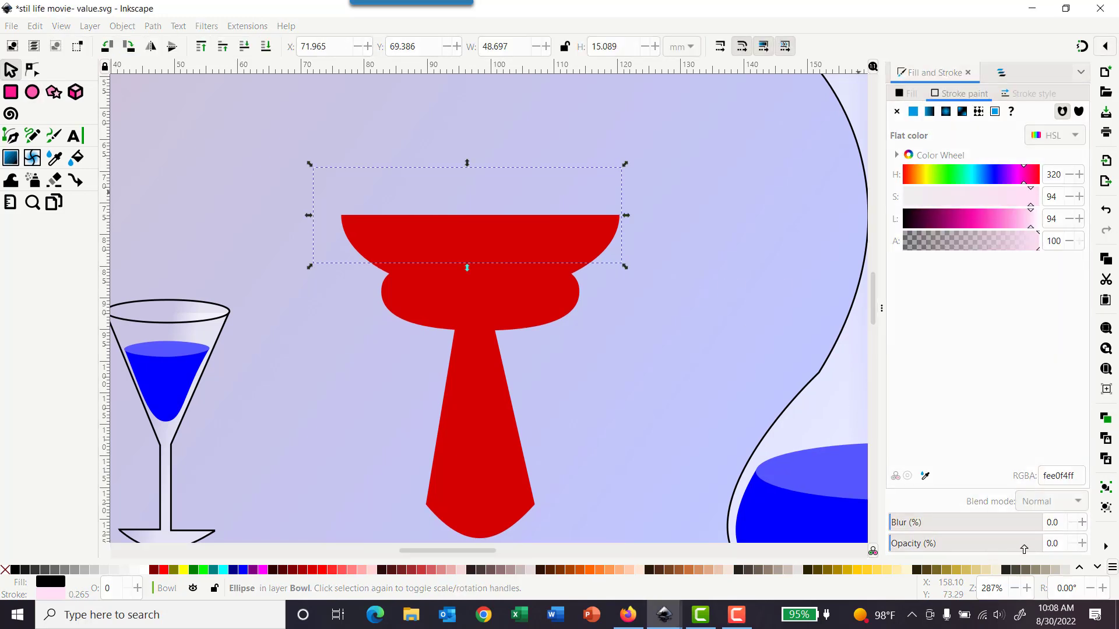
{"action": "left_click_drag", "start_coordinate": [1029, 547], "coordinate": [1050, 542]}
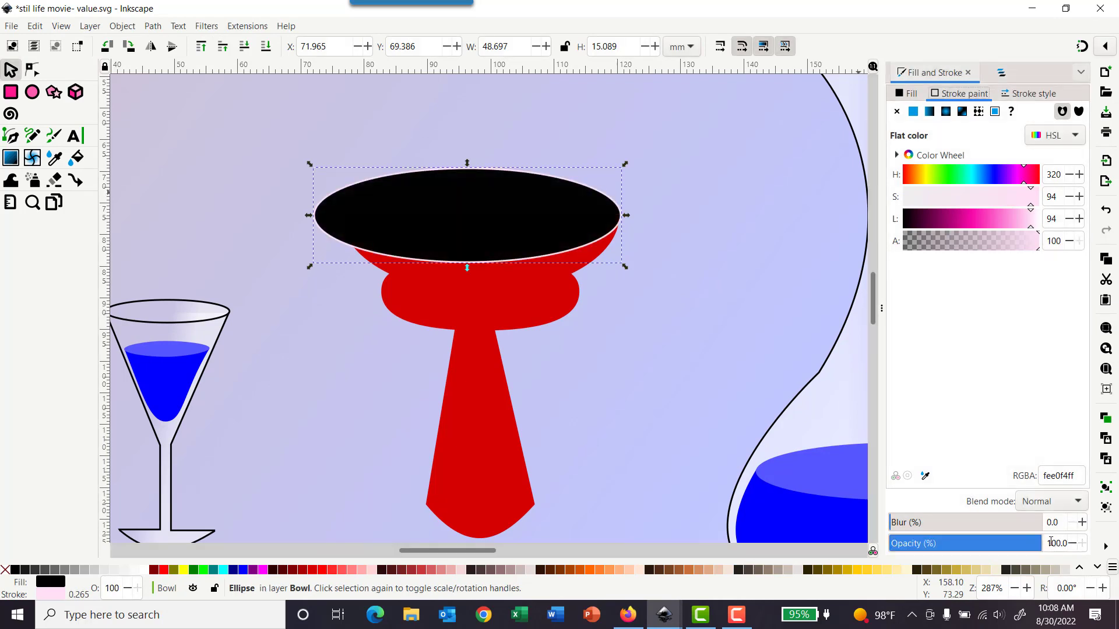
{"action": "left_click", "coordinate": [907, 94]}
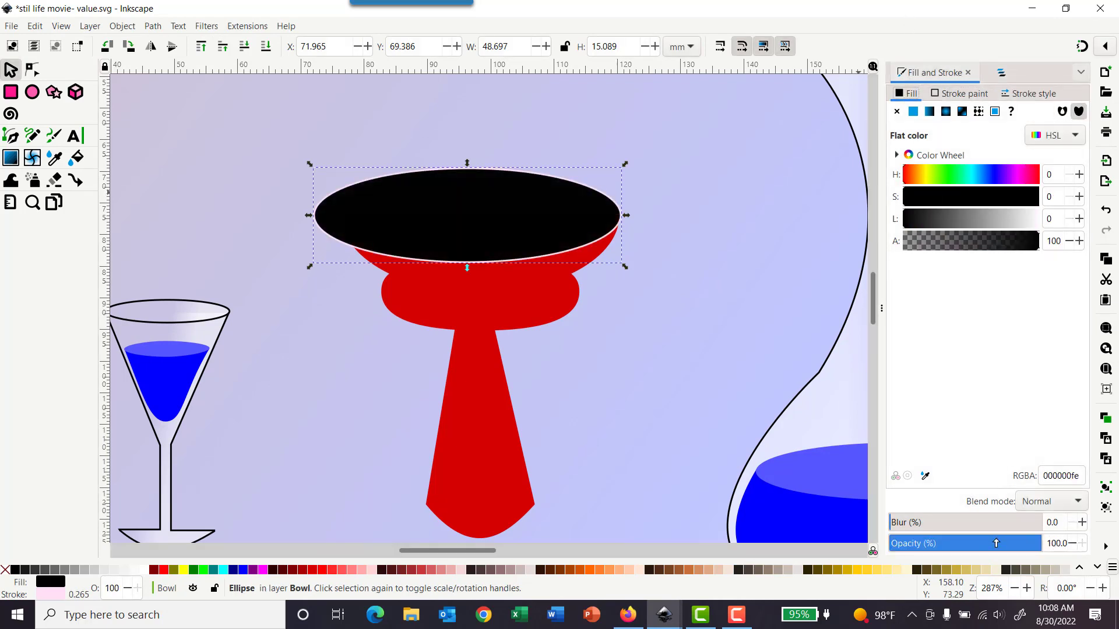
{"action": "left_click", "coordinate": [952, 97]}
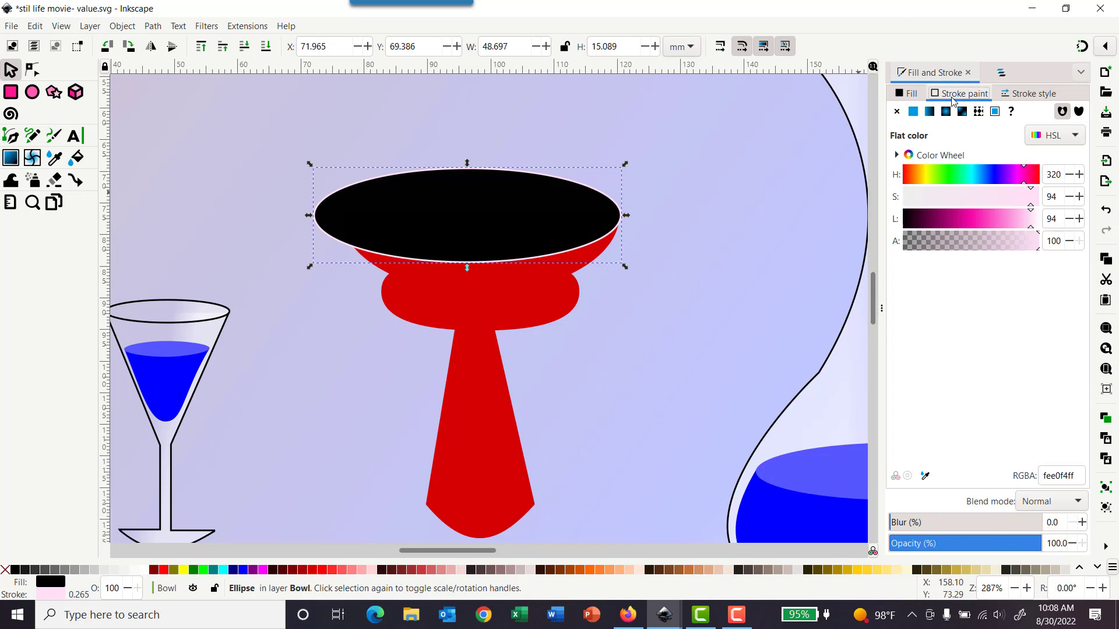
{"action": "left_click", "coordinate": [907, 93]}
{"action": "left_click", "coordinate": [955, 94]}
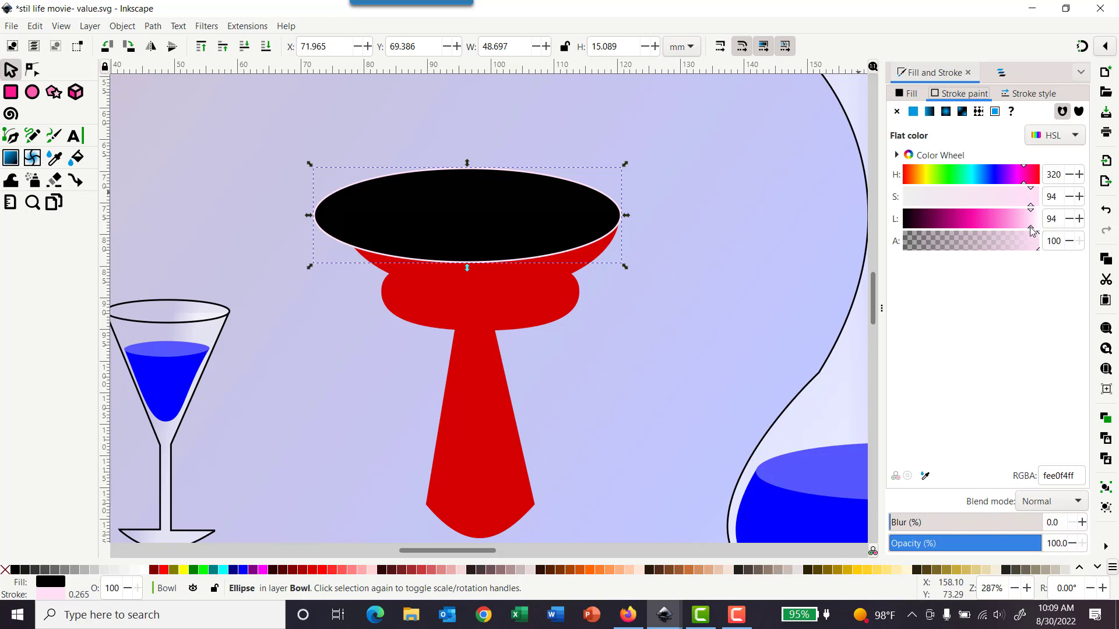
{"action": "left_click_drag", "start_coordinate": [1031, 230], "coordinate": [898, 226]}
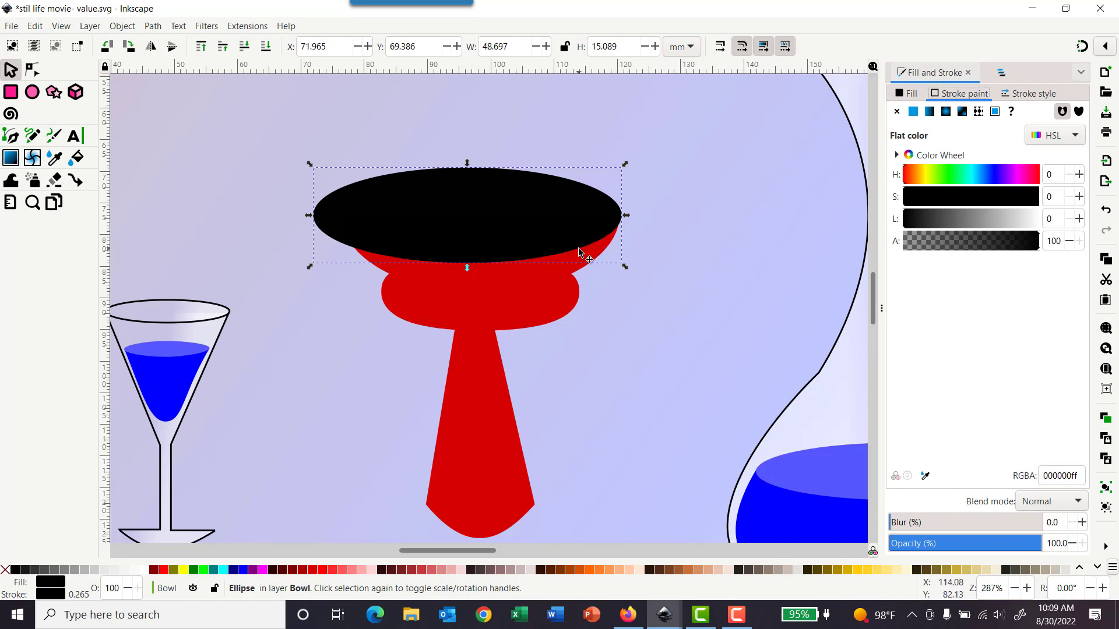
Step: Move and resize the ellipse to about 41 by 15 mm so it fits the bowl's top rim
{"action": "left_click_drag", "start_coordinate": [445, 201], "coordinate": [476, 208]}
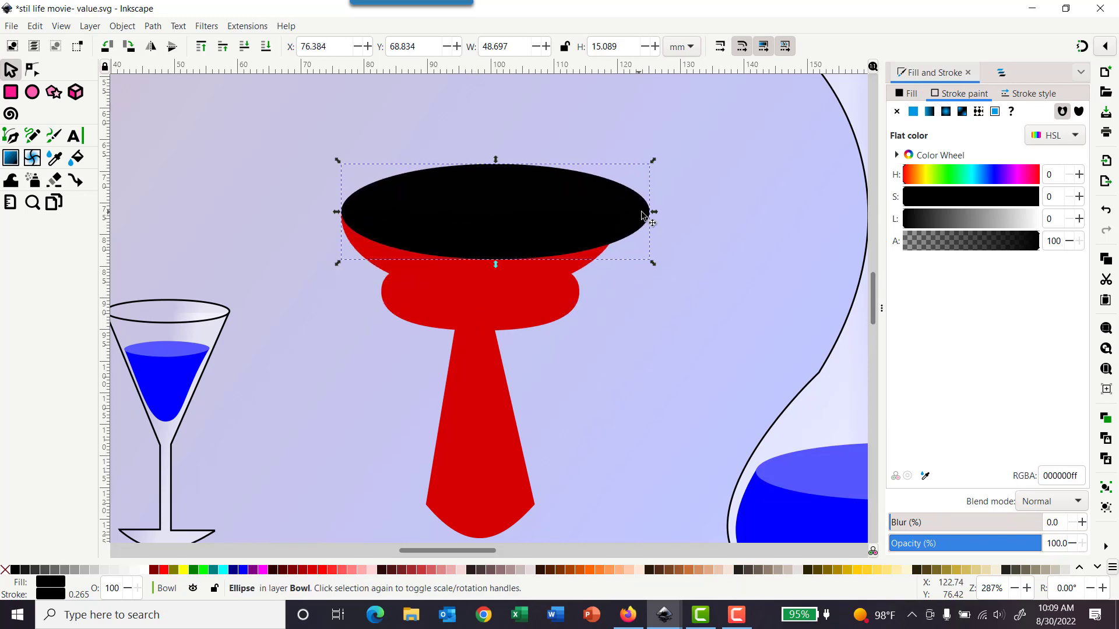
{"action": "left_click_drag", "start_coordinate": [651, 213], "coordinate": [624, 218]}
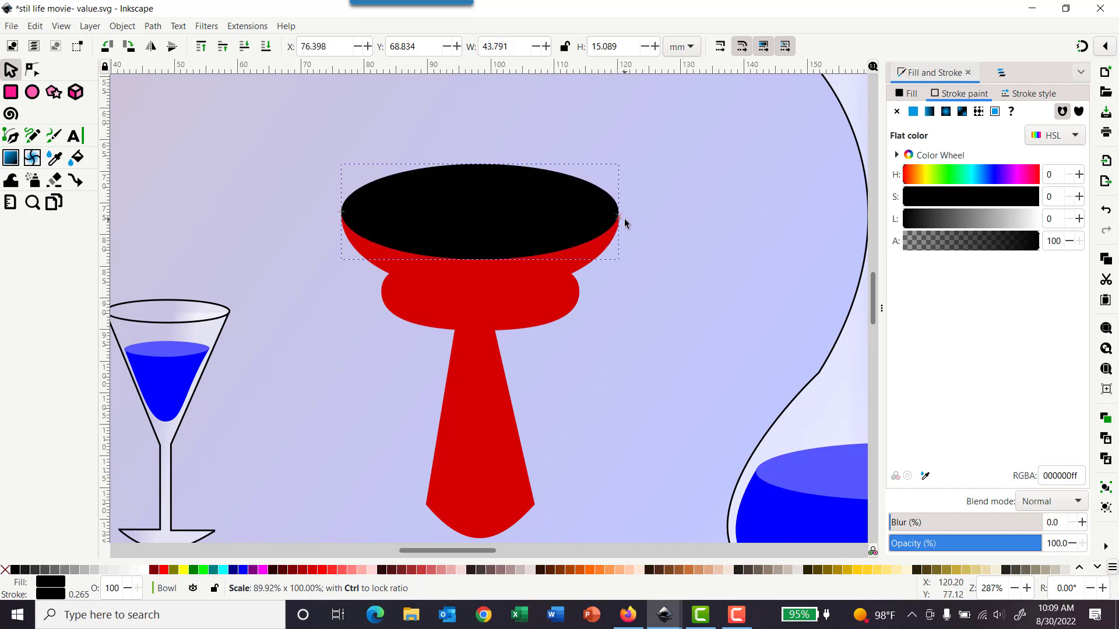
{"action": "left_click_drag", "start_coordinate": [526, 208], "coordinate": [515, 227]}
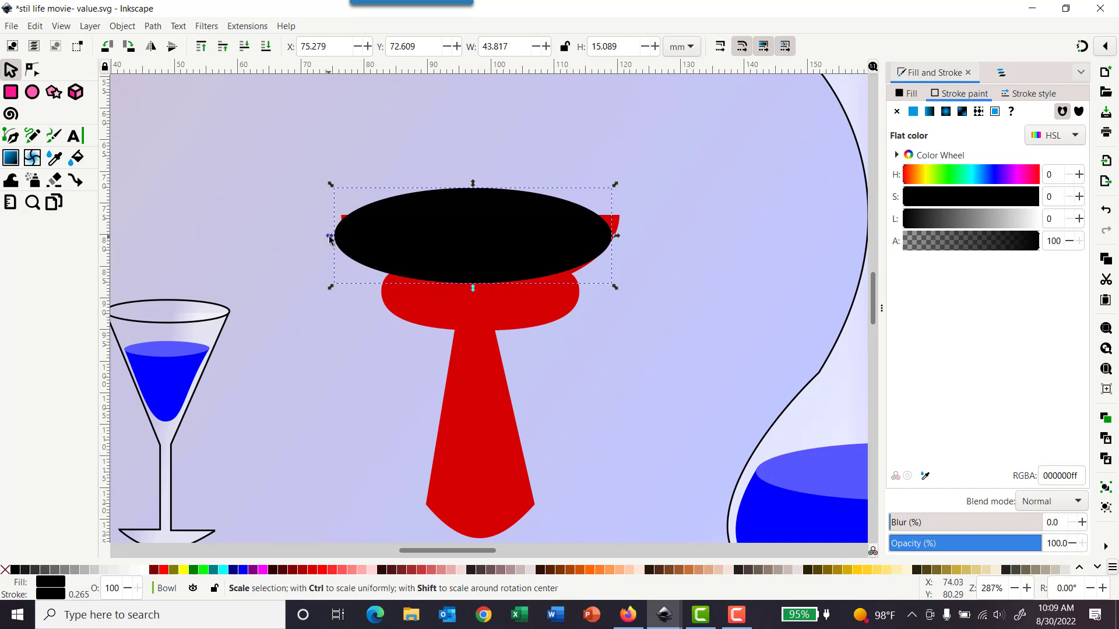
{"action": "left_click_drag", "start_coordinate": [329, 237], "coordinate": [346, 237]}
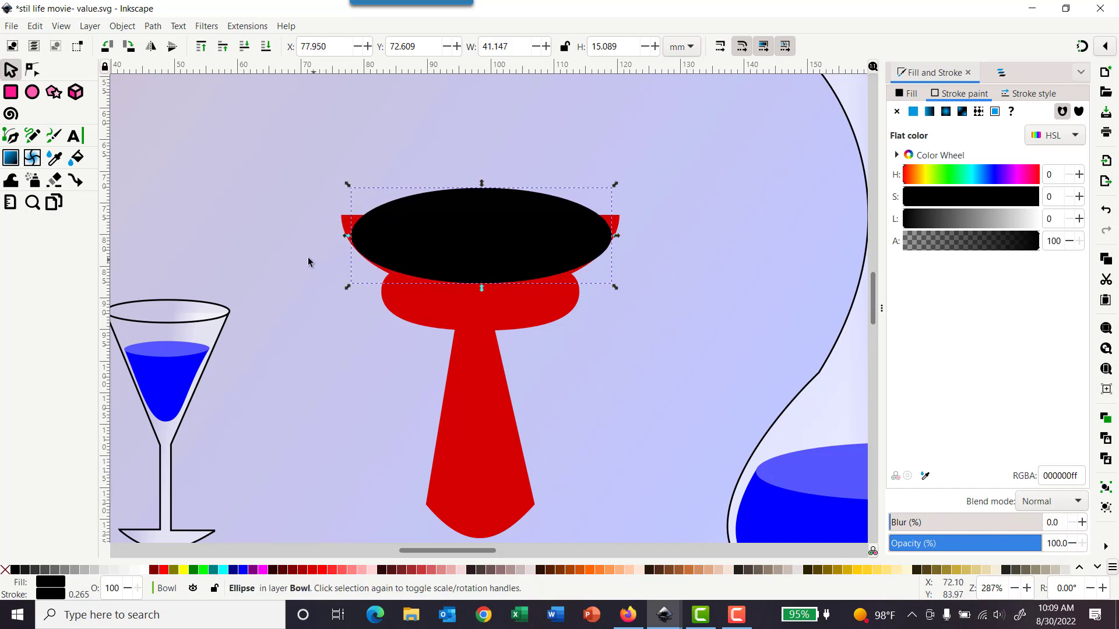
Step: Draw a second ellipse about 31 by 15 mm and fit it over the bowl's middle bulge
{"action": "left_click", "coordinate": [31, 93]}
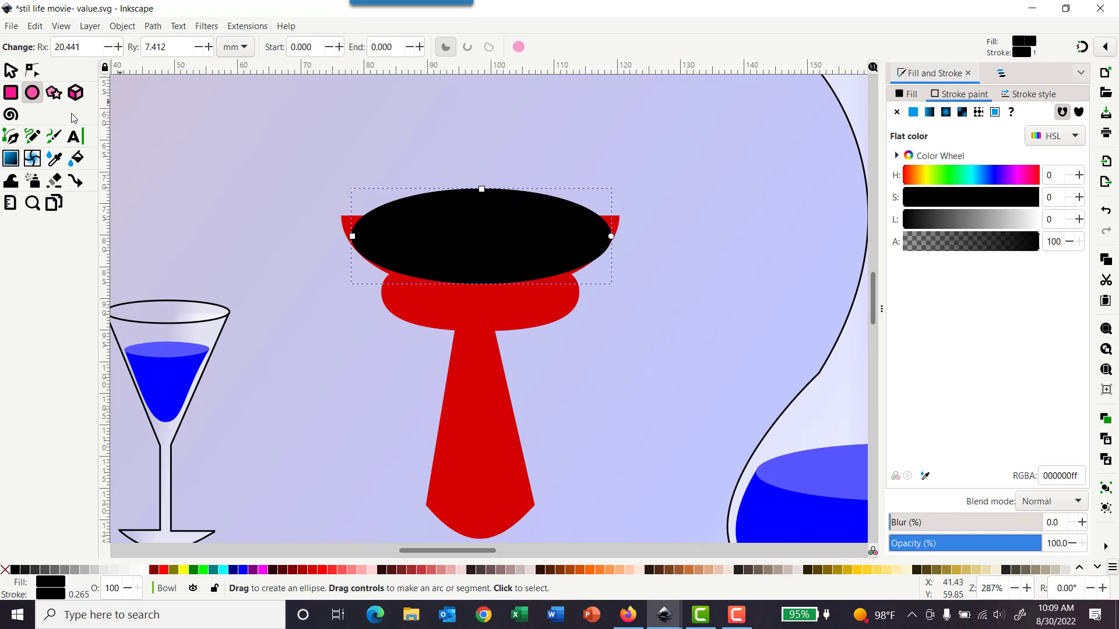
{"action": "left_click_drag", "start_coordinate": [277, 235], "coordinate": [476, 326]}
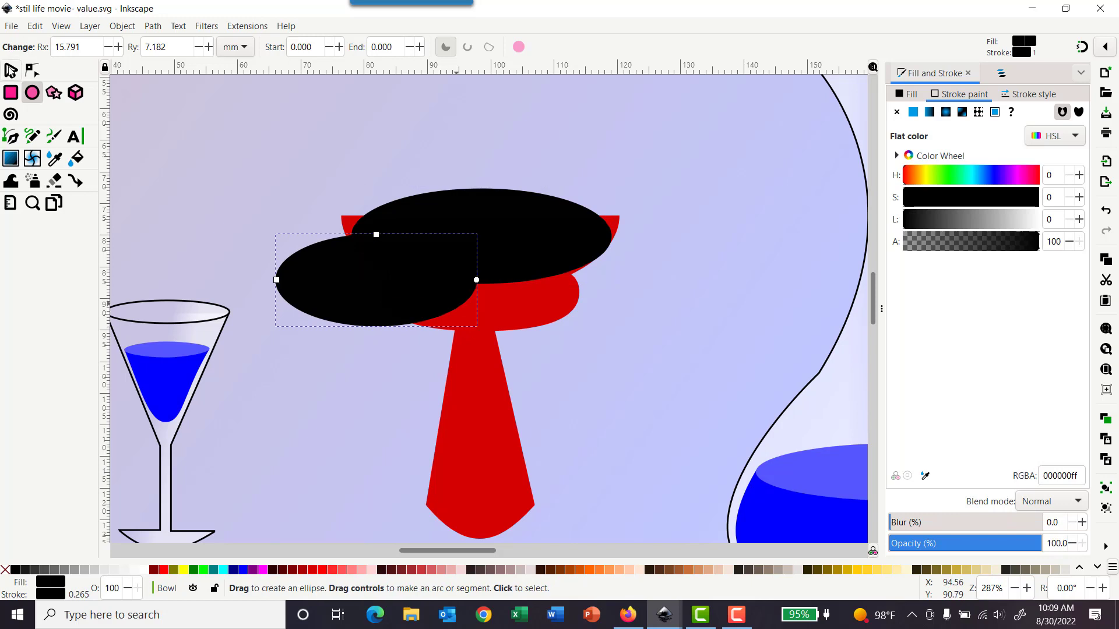
{"action": "key", "text": "s"}
{"action": "left_click_drag", "start_coordinate": [349, 292], "coordinate": [461, 298]}
{"action": "left_click_drag", "start_coordinate": [589, 290], "coordinate": [584, 292]}
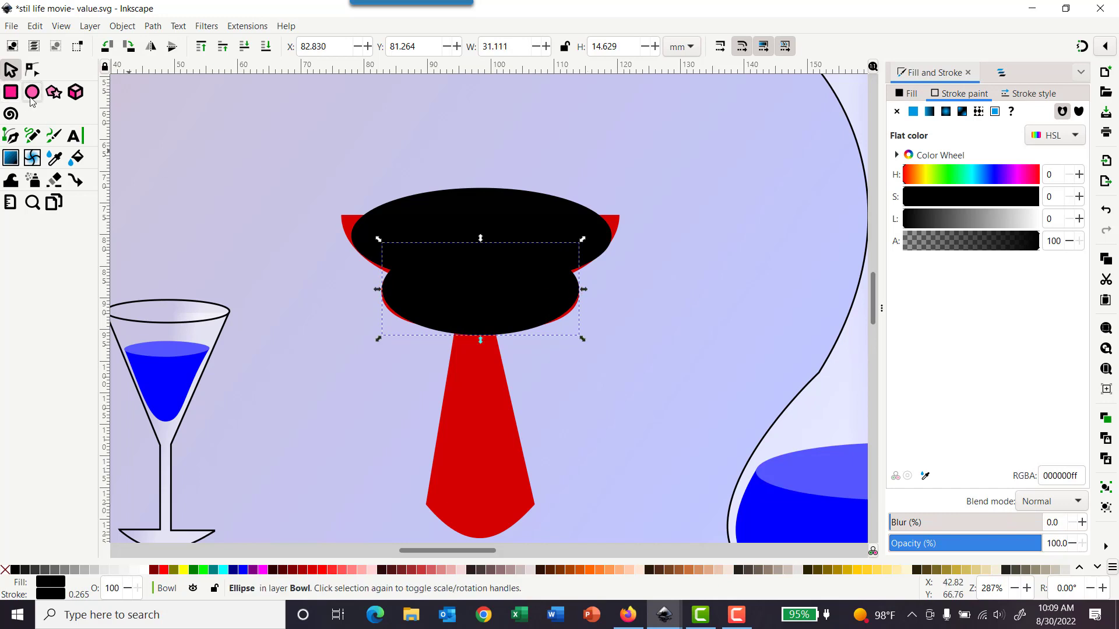
Step: Draw a tall third ellipse over the bowl's stem and fit it to about 13 by 32 mm
{"action": "left_click", "coordinate": [32, 92]}
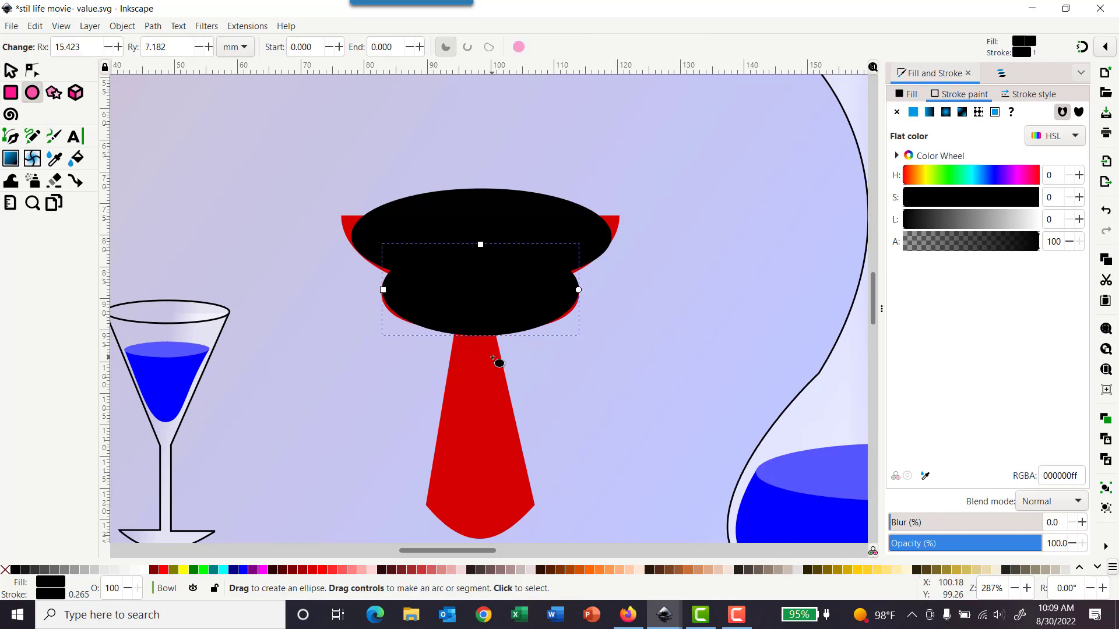
{"action": "left_click_drag", "start_coordinate": [493, 333], "coordinate": [392, 526]}
{"action": "left_click", "coordinate": [10, 70]}
{"action": "left_click_drag", "start_coordinate": [436, 387], "coordinate": [468, 389]}
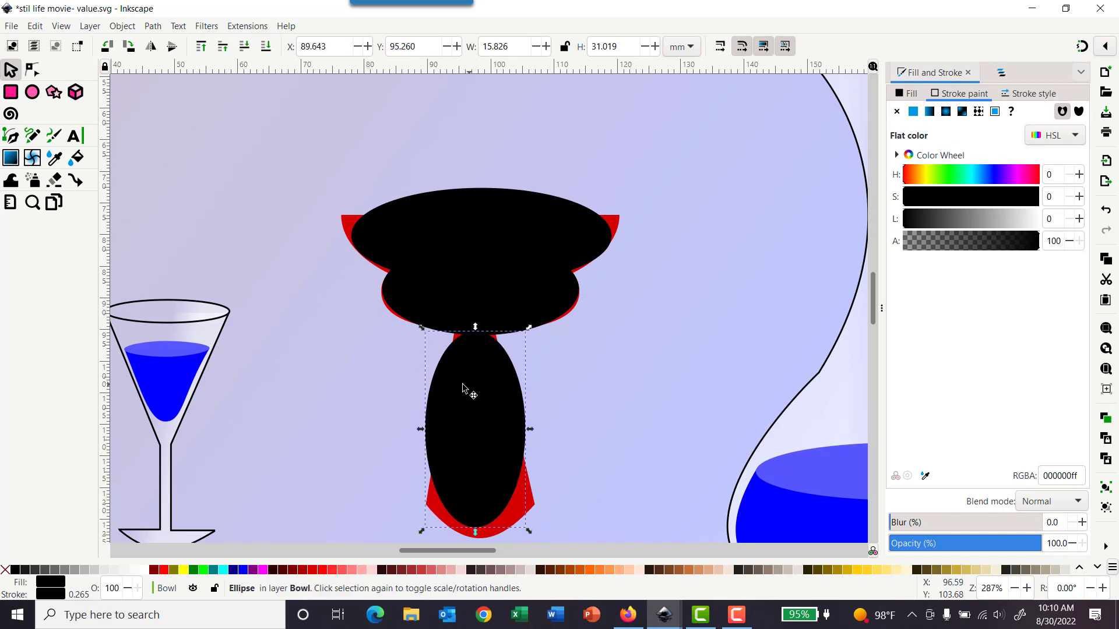
{"action": "left_click_drag", "start_coordinate": [475, 534], "coordinate": [477, 538]}
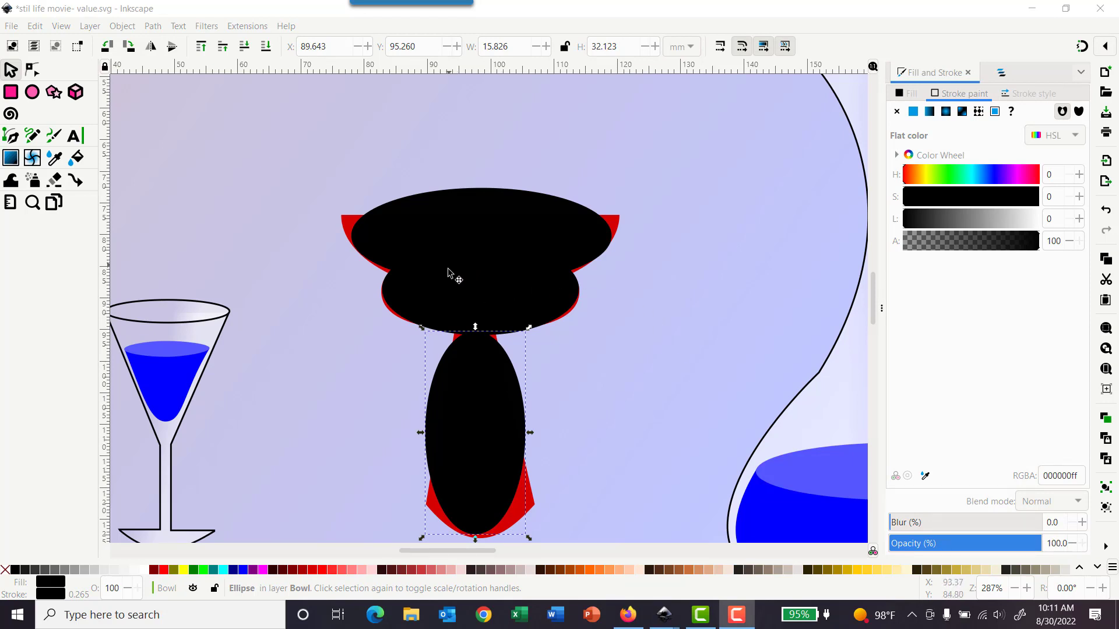
{"action": "left_click_drag", "start_coordinate": [418, 433], "coordinate": [431, 434]}
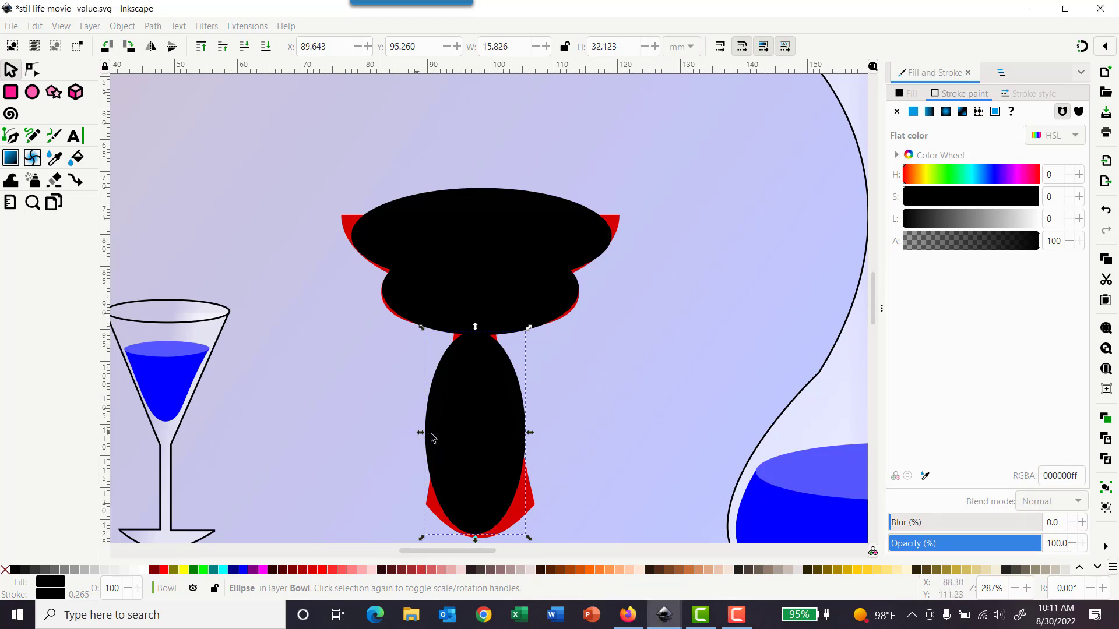
{"action": "left_click", "coordinate": [426, 441]}
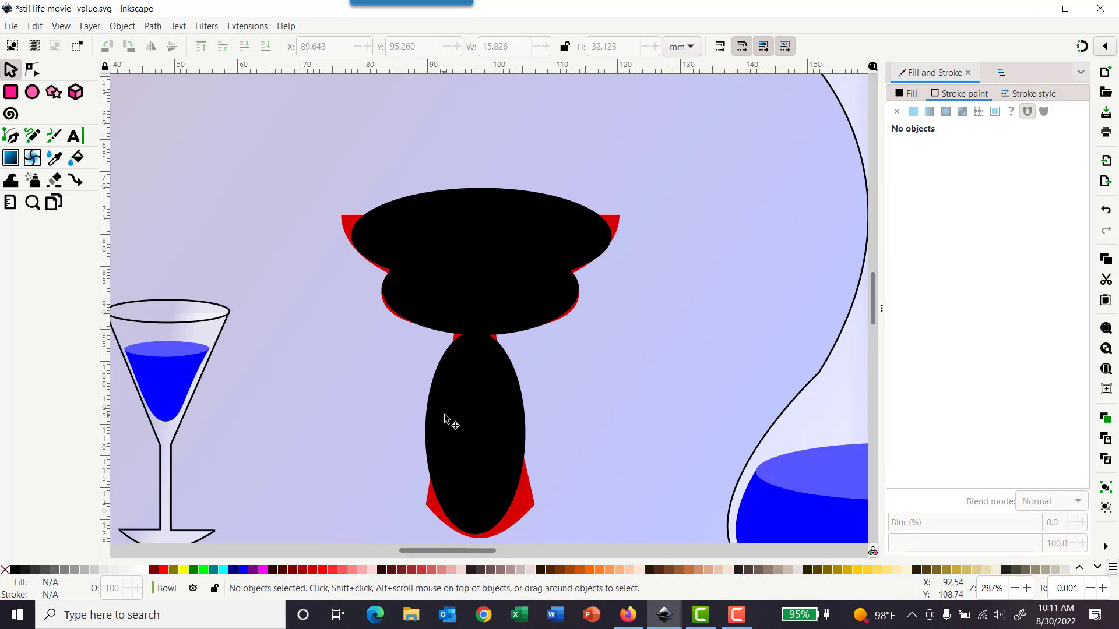
{"action": "left_click", "coordinate": [437, 434]}
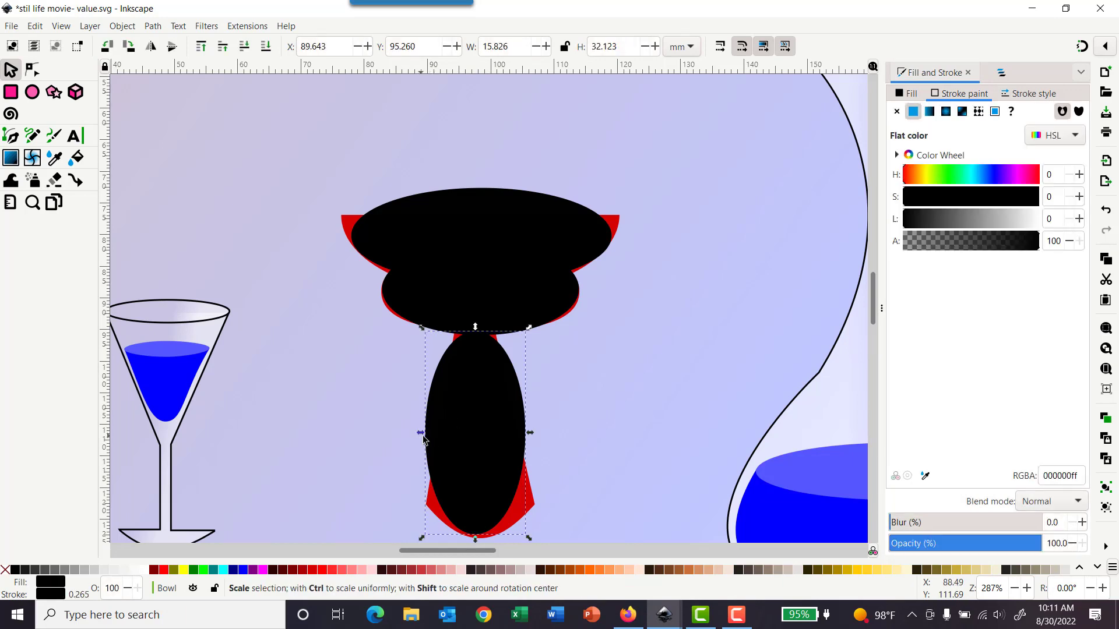
{"action": "left_click_drag", "start_coordinate": [423, 439], "coordinate": [438, 439]}
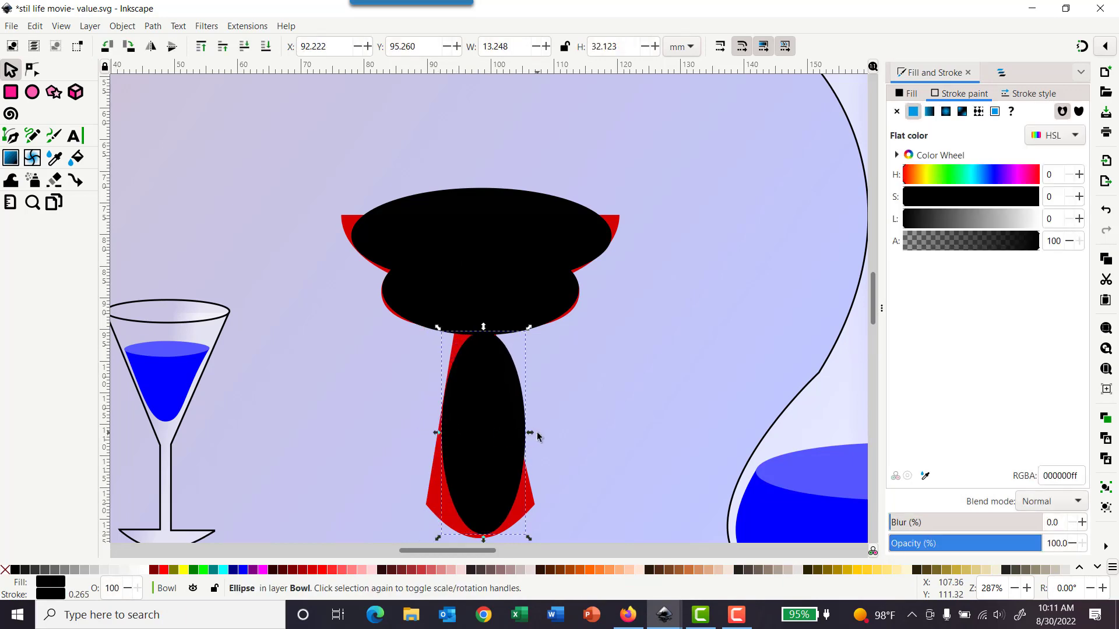
Step: Narrow the stem ellipse to about 11 mm wide
{"action": "left_click_drag", "start_coordinate": [530, 432], "coordinate": [515, 434]}
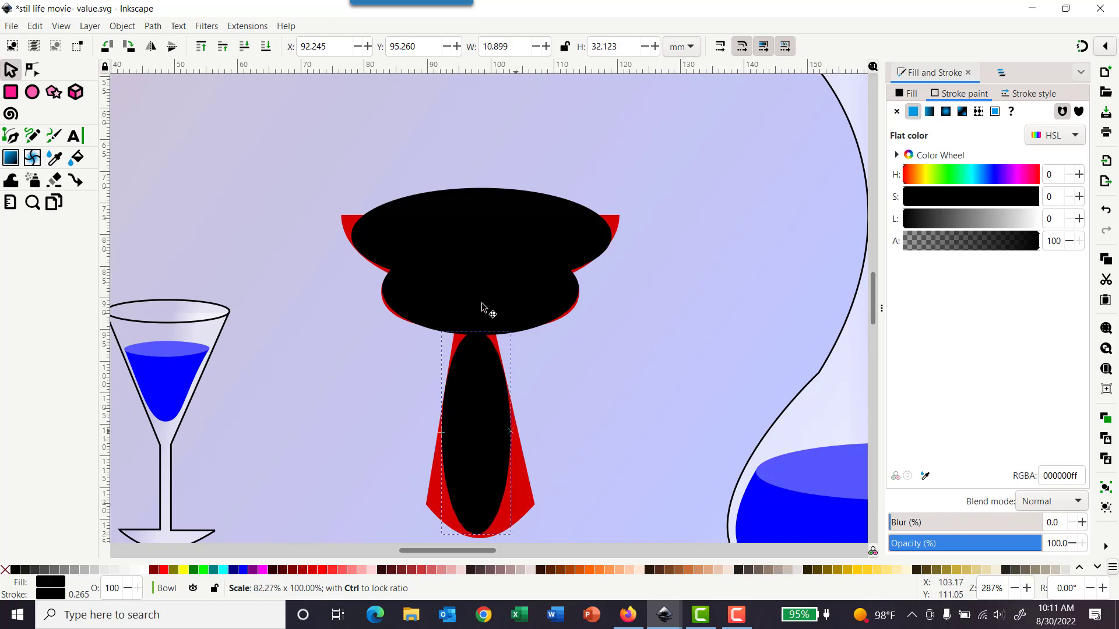
Step: Convert the bowl's top rim ellipse to a path for node editing
{"action": "left_click", "coordinate": [473, 233]}
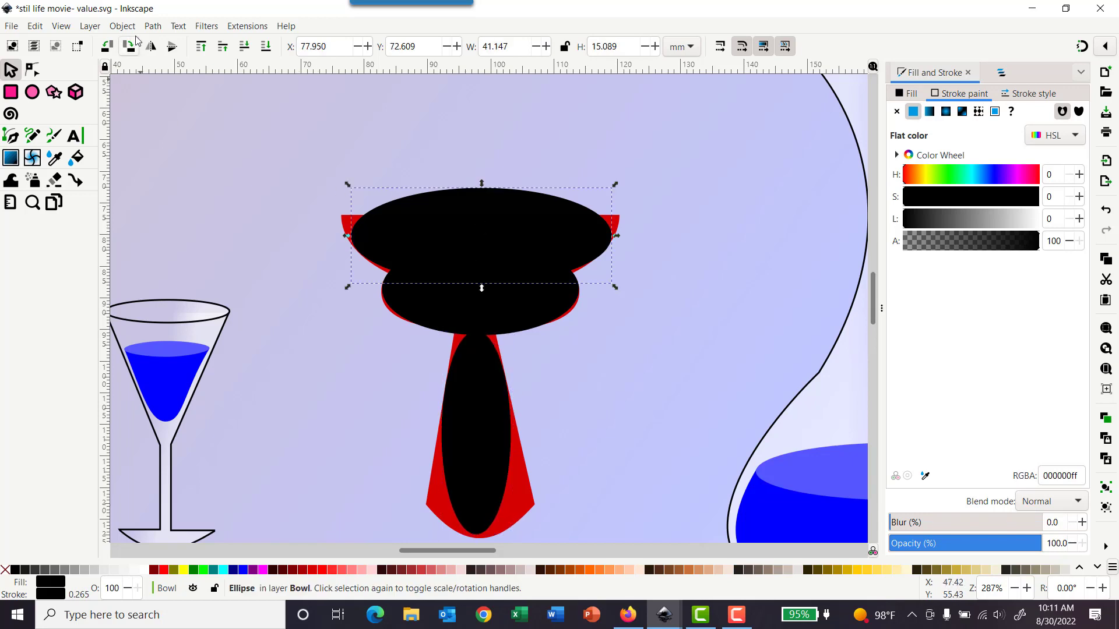
{"action": "left_click", "coordinate": [152, 26]}
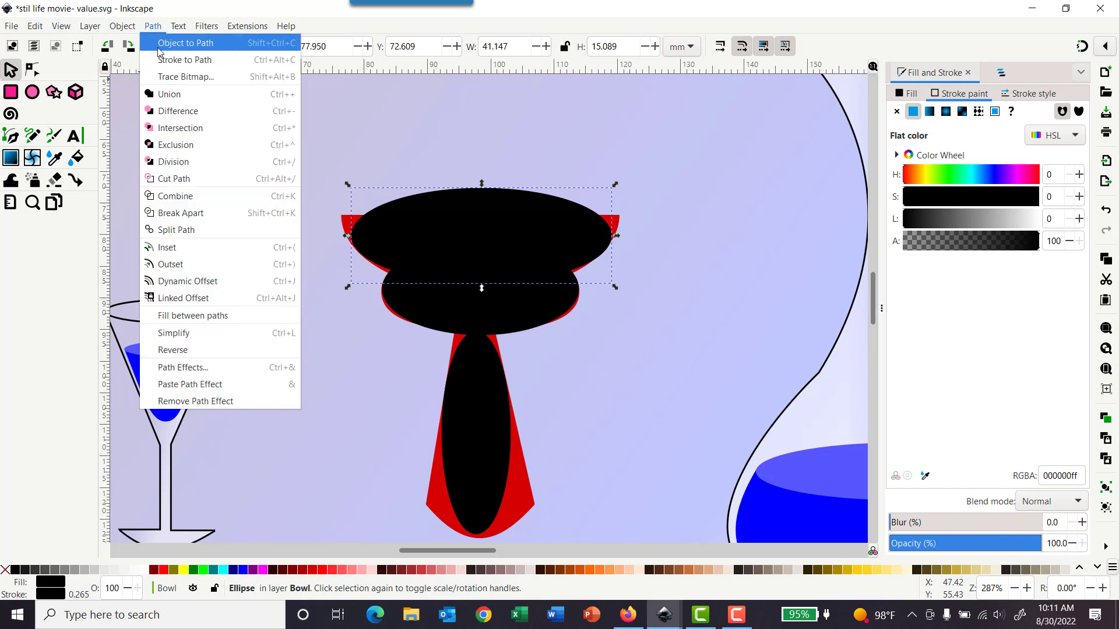
{"action": "left_click", "coordinate": [169, 43]}
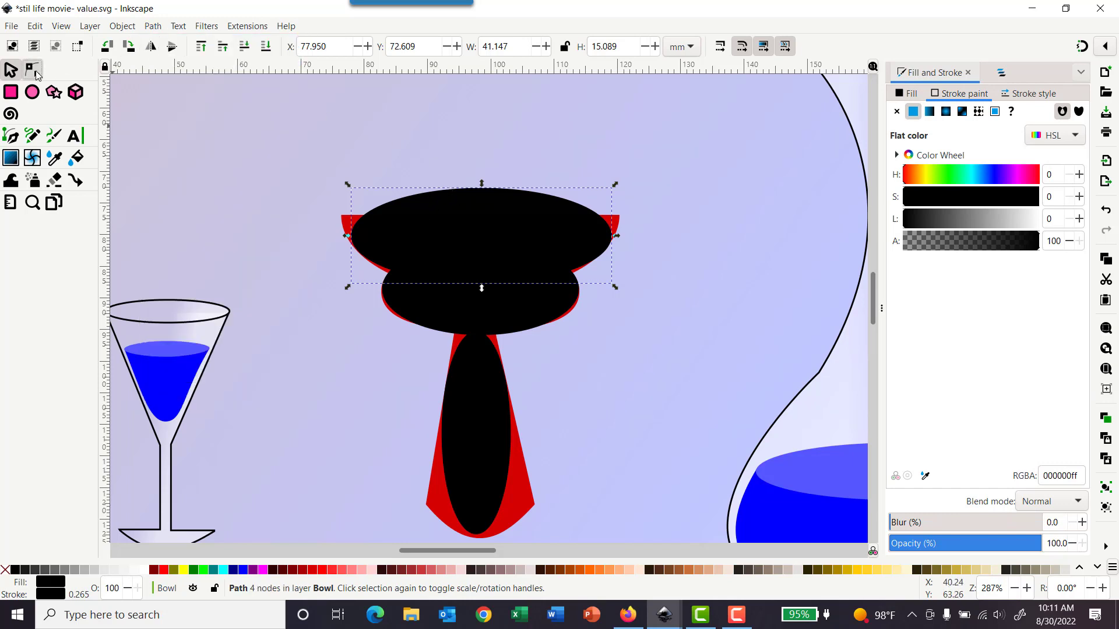
{"action": "left_click", "coordinate": [34, 70]}
Step: Try deleting the rim path's top node and bending its curve handles to flatten the top
{"action": "left_click", "coordinate": [483, 191]}
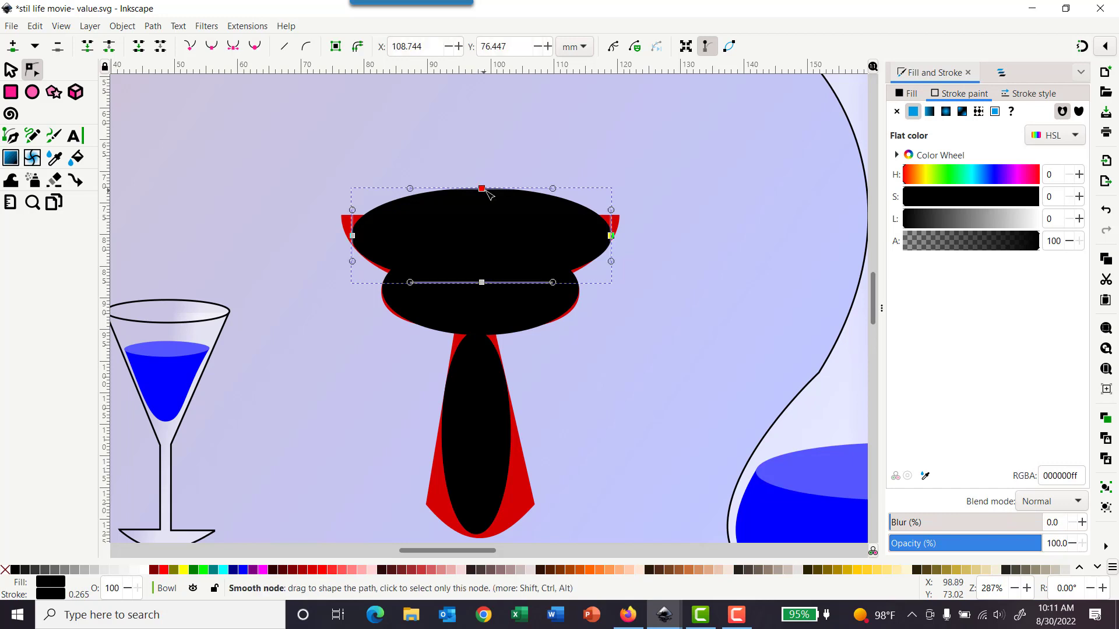
{"action": "key", "text": "Delete"}
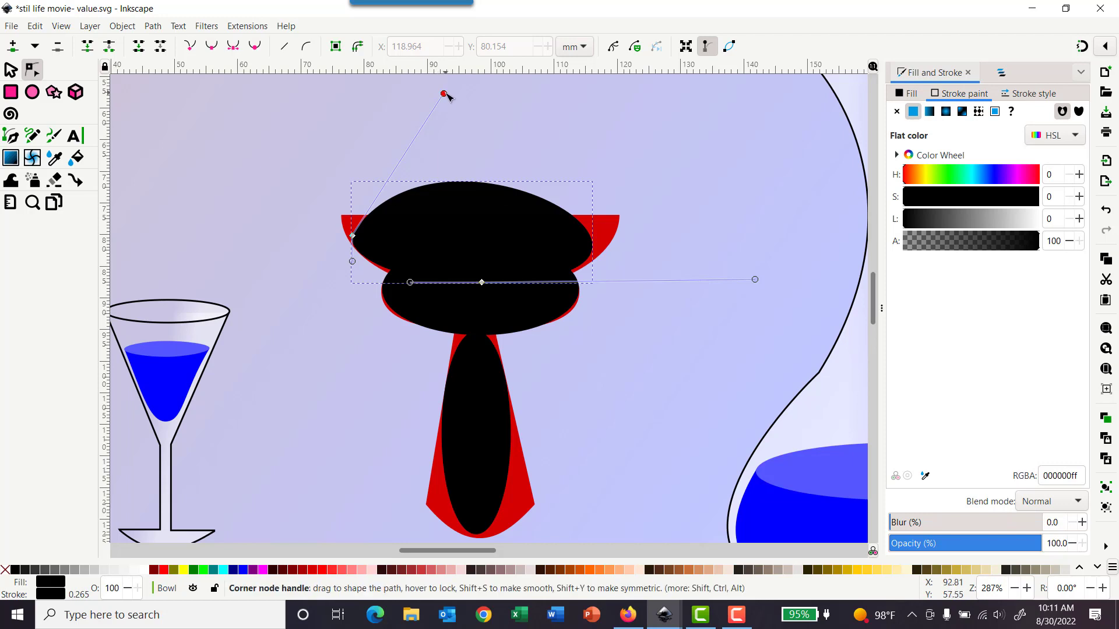
{"action": "left_click_drag", "start_coordinate": [444, 94], "coordinate": [528, 236]}
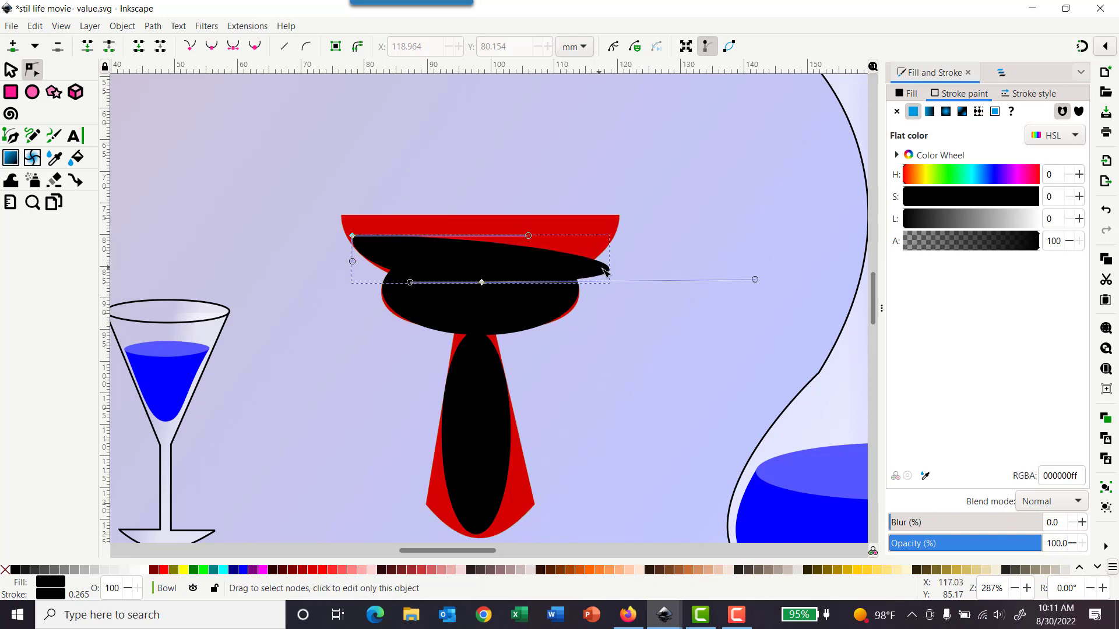
{"action": "left_click", "coordinate": [503, 261]}
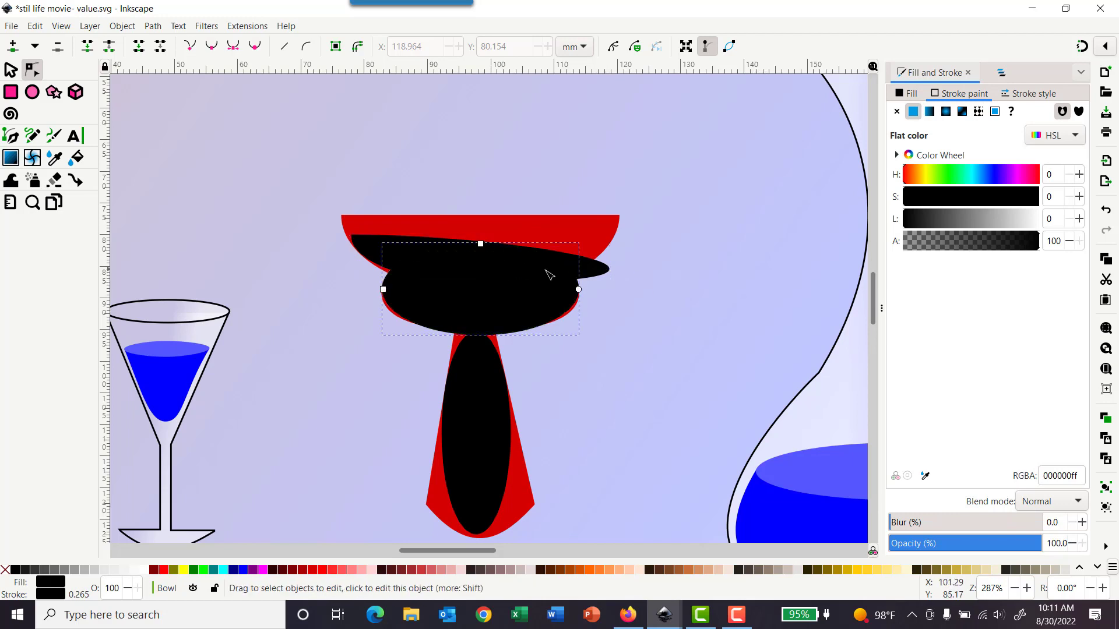
{"action": "left_click", "coordinate": [374, 244]}
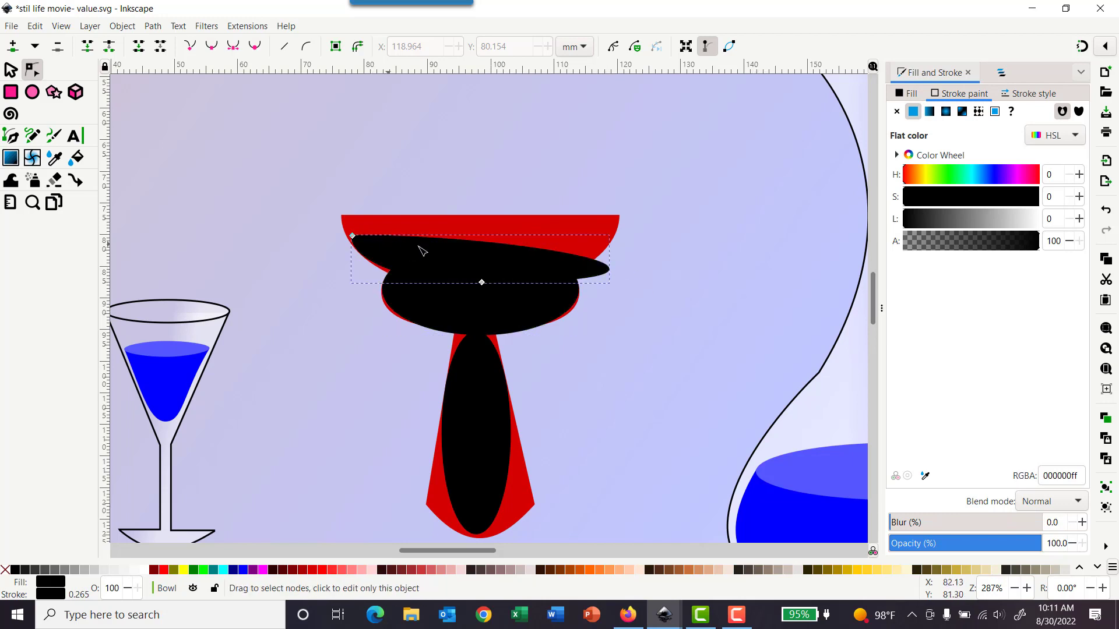
{"action": "left_click", "coordinate": [606, 271]}
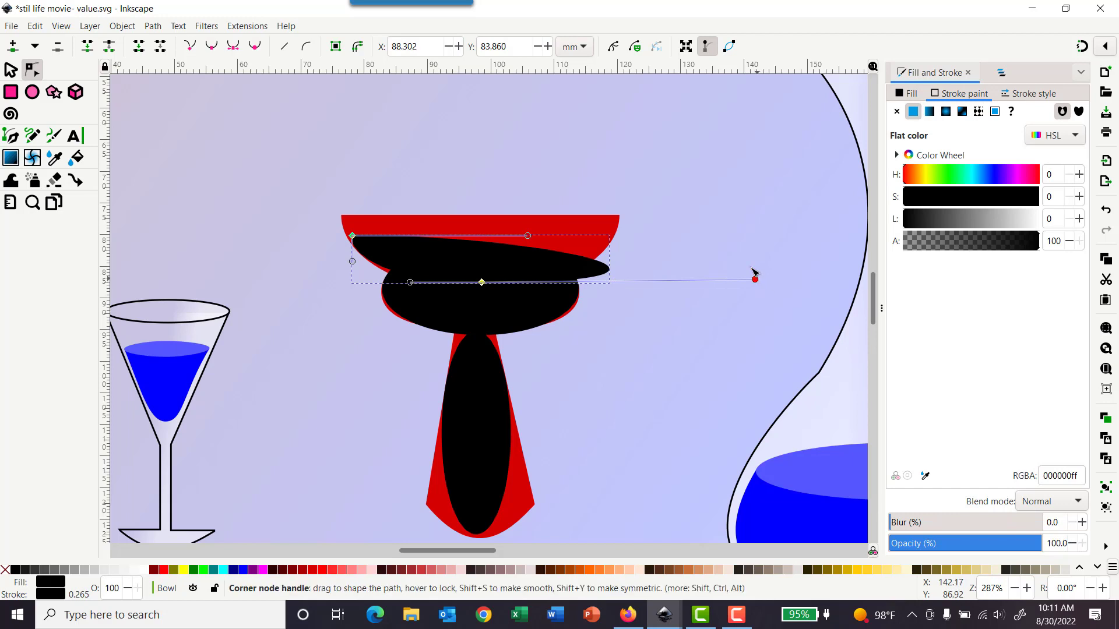
{"action": "left_click_drag", "start_coordinate": [756, 279], "coordinate": [763, 206]}
{"action": "key", "text": "ctrl+z"}
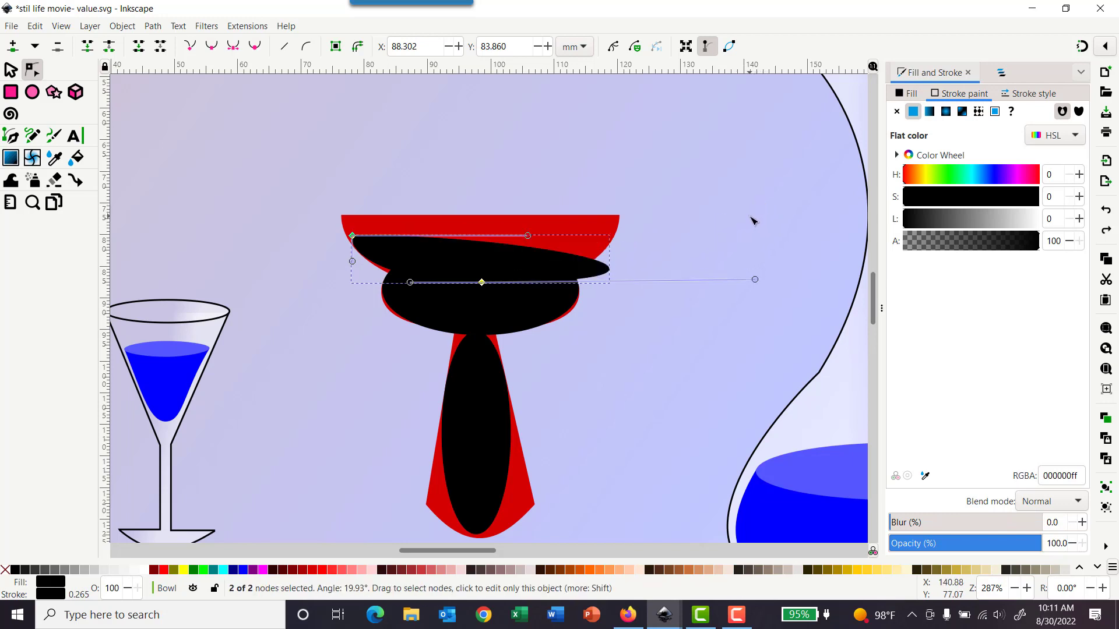
{"action": "key", "text": "ctrl+z"}
{"action": "key", "text": "ctrl+z"}
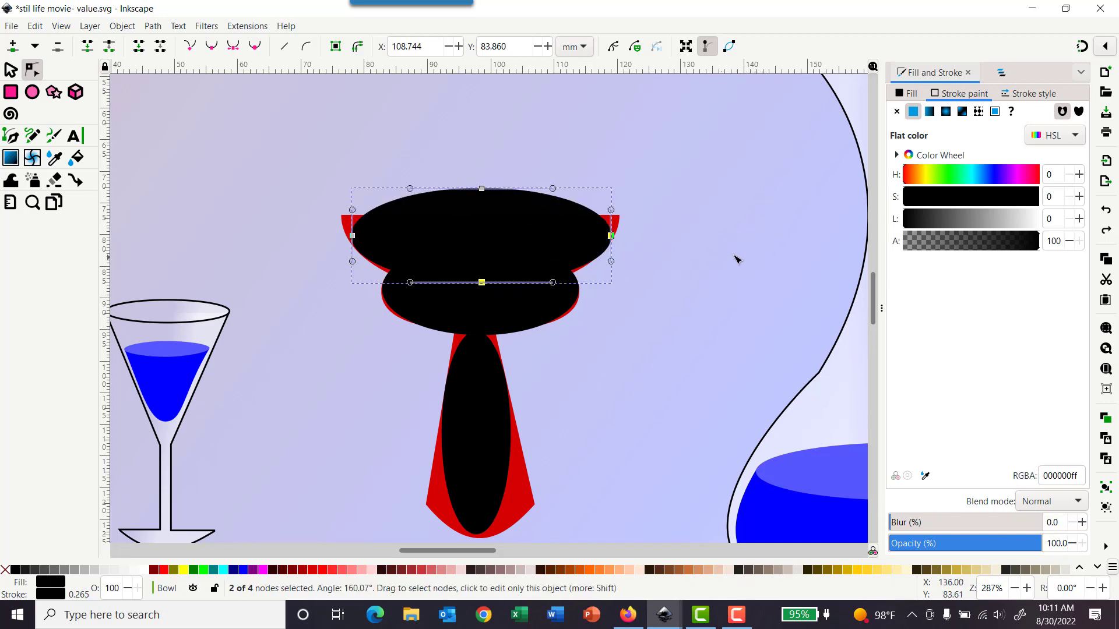
{"action": "key", "text": "Escape"}
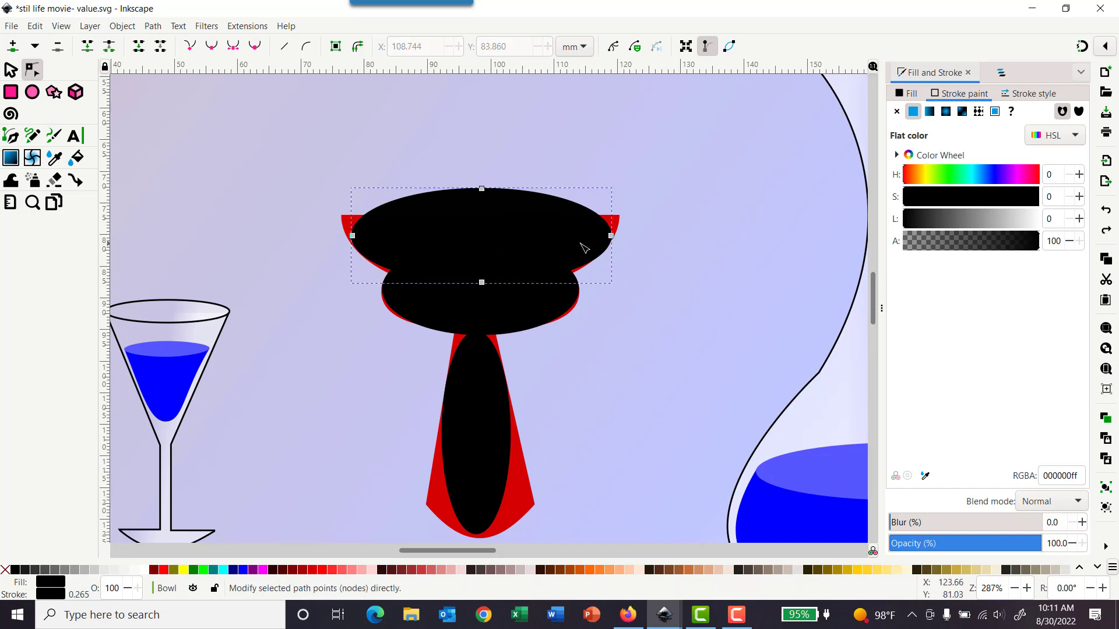
{"action": "left_click", "coordinate": [482, 190]}
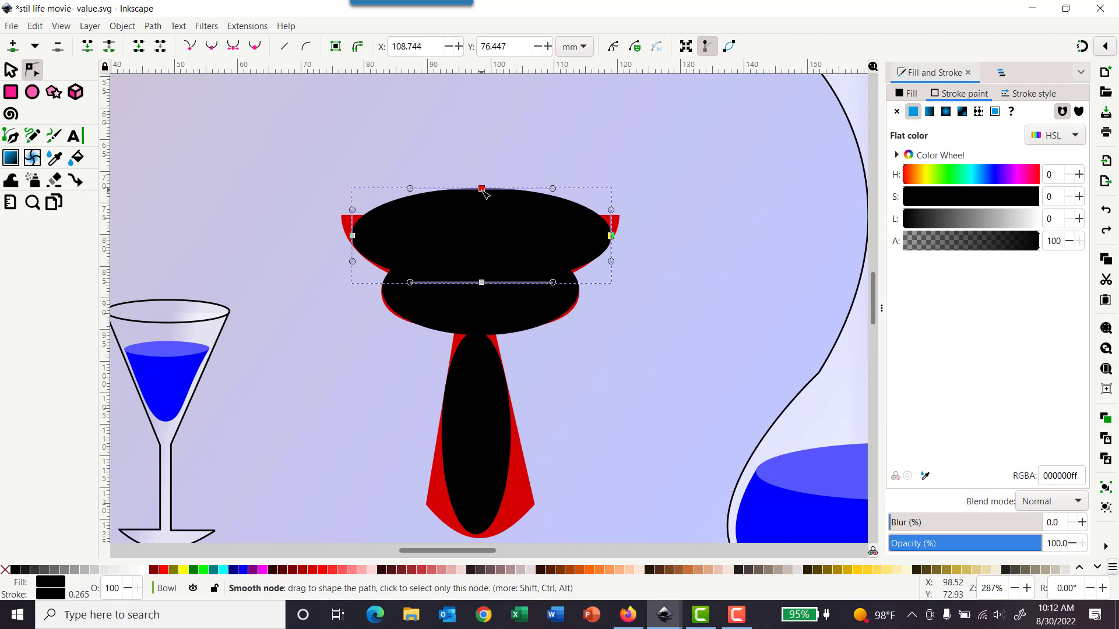
{"action": "key", "text": "Delete"}
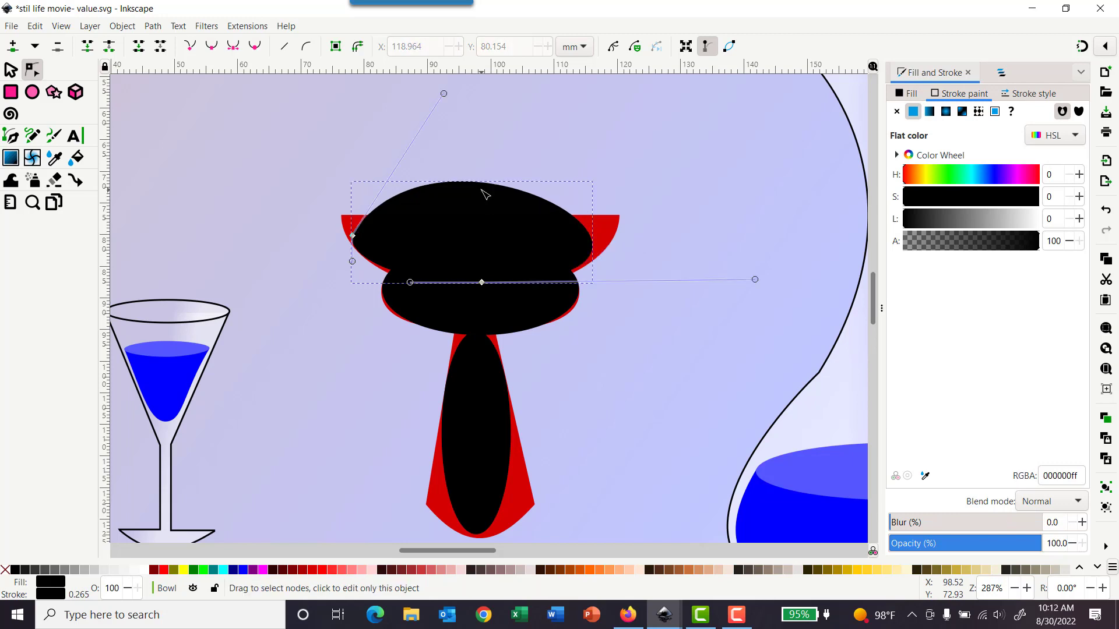
{"action": "key", "text": "ctrl+z"}
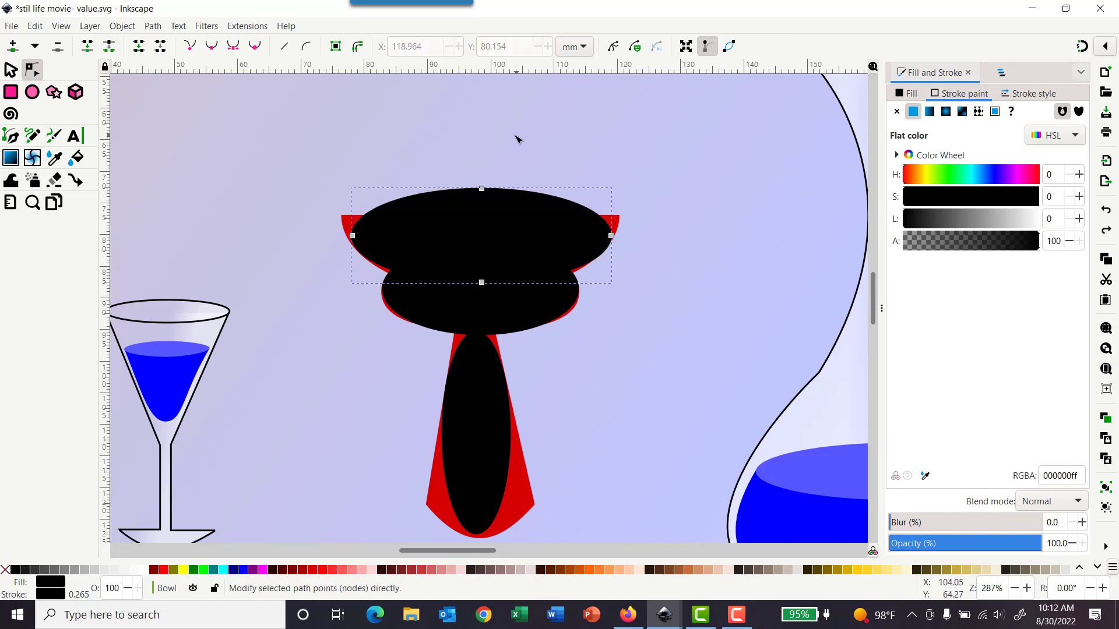
{"action": "left_click", "coordinate": [462, 168]}
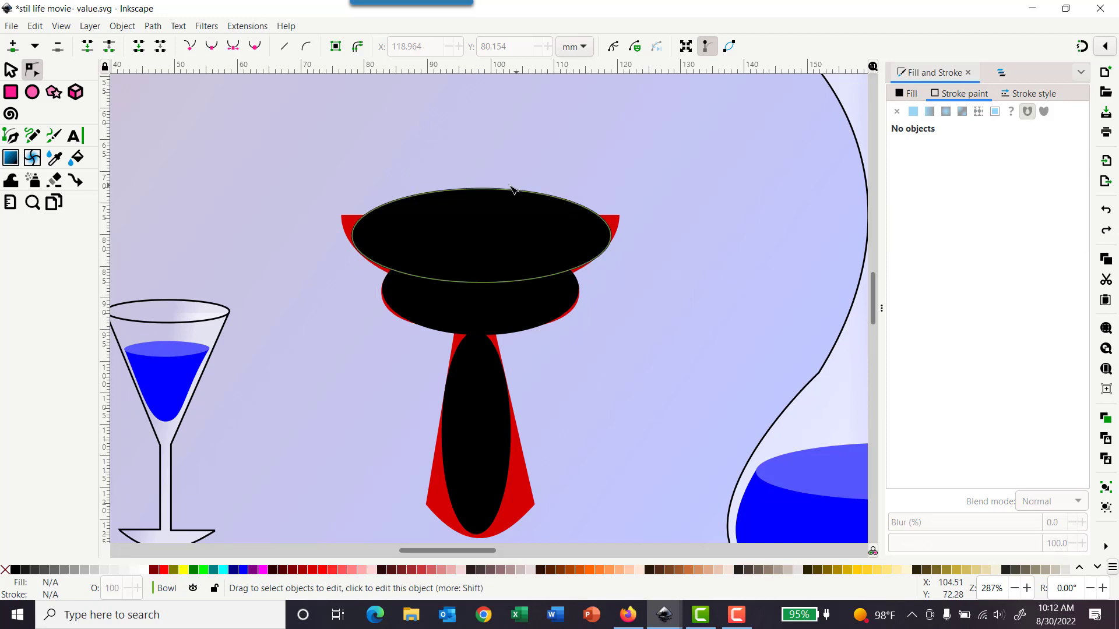
{"action": "left_click", "coordinate": [480, 213]}
{"action": "left_click", "coordinate": [482, 189]}
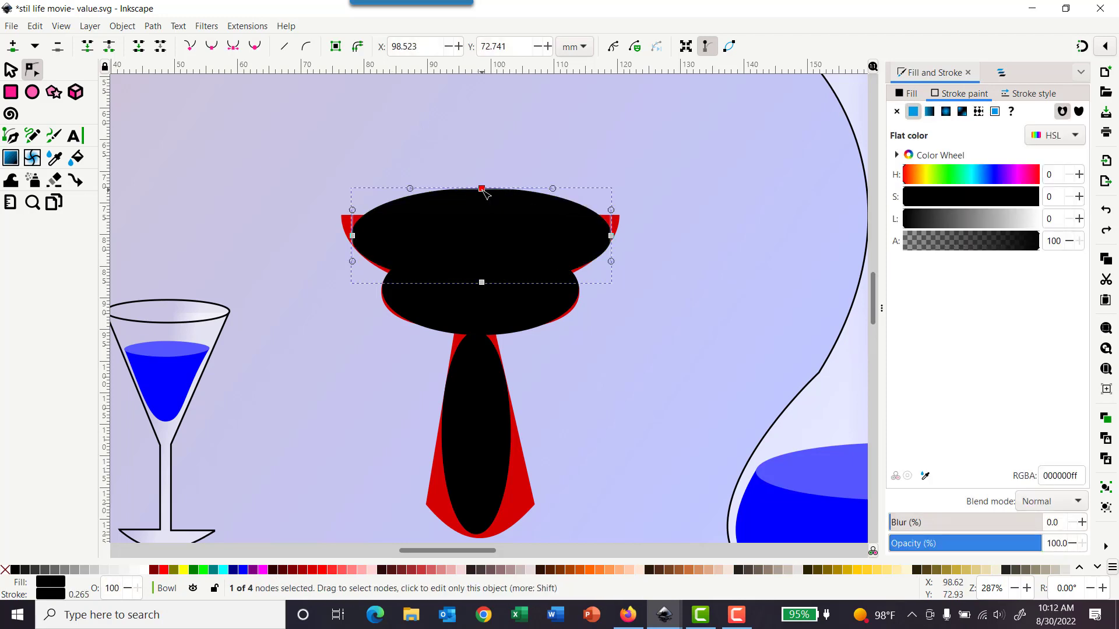
{"action": "right_click", "coordinate": [484, 192]}
{"action": "key", "text": "Escape"}
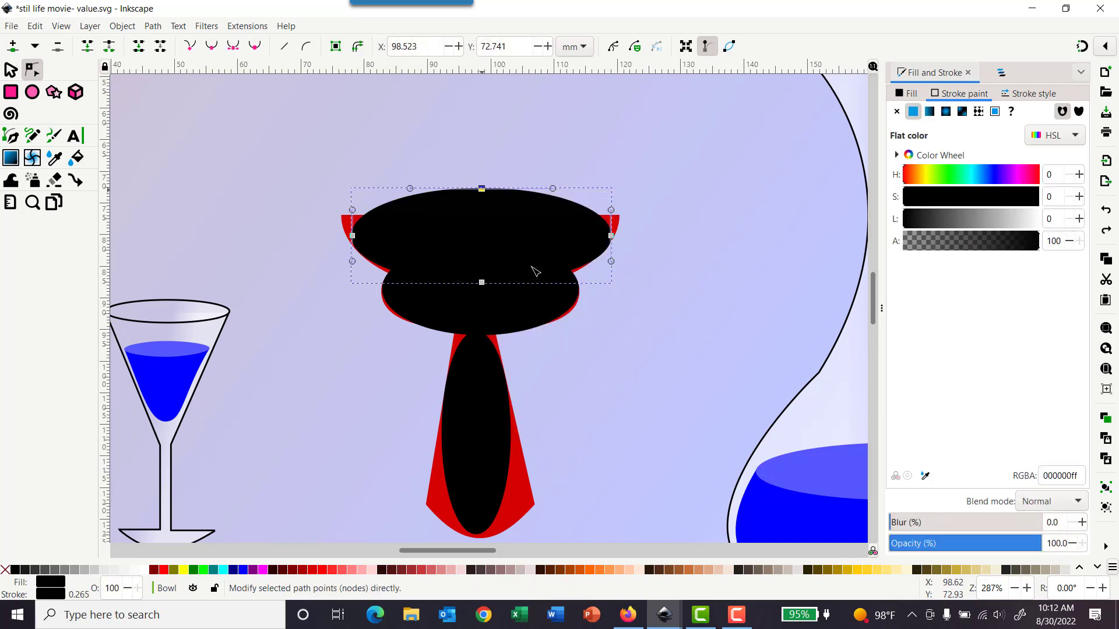
{"action": "key", "text": "Delete"}
{"action": "key", "text": "ctrl+z"}
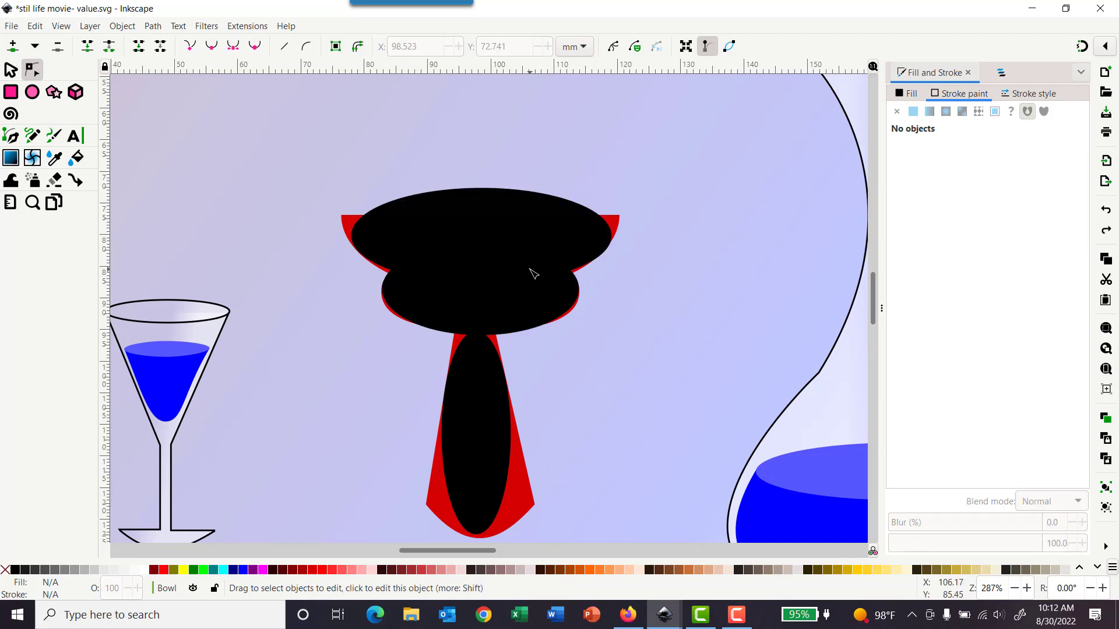
Step: Delete the rim path's top node and pull both side handles inward to give the shape a flat top edge
{"action": "left_click", "coordinate": [485, 196]}
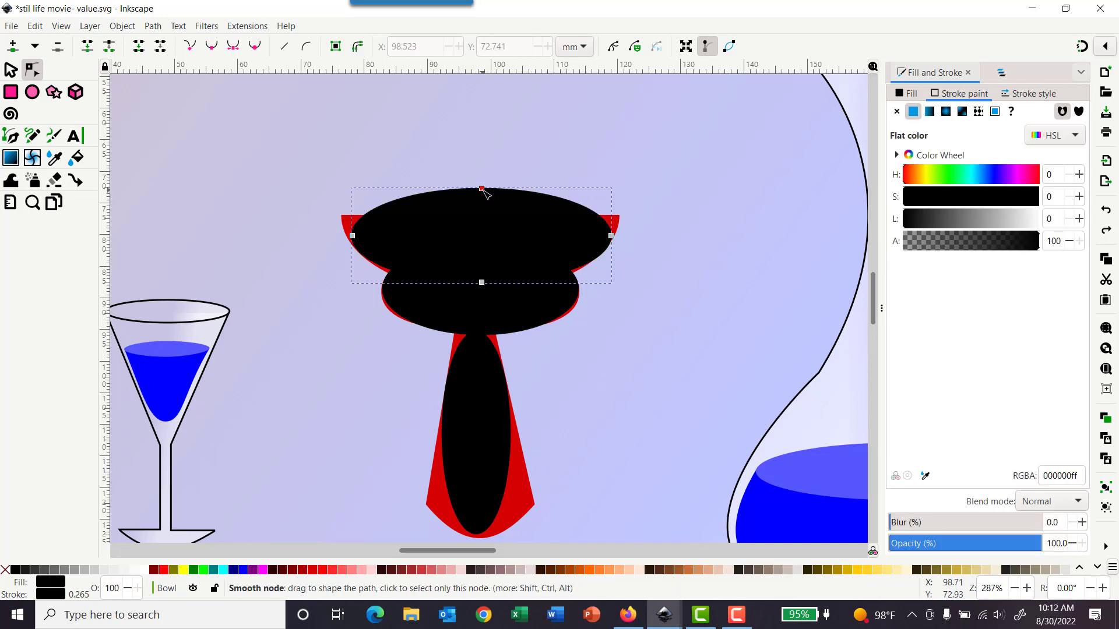
{"action": "left_click", "coordinate": [482, 190]}
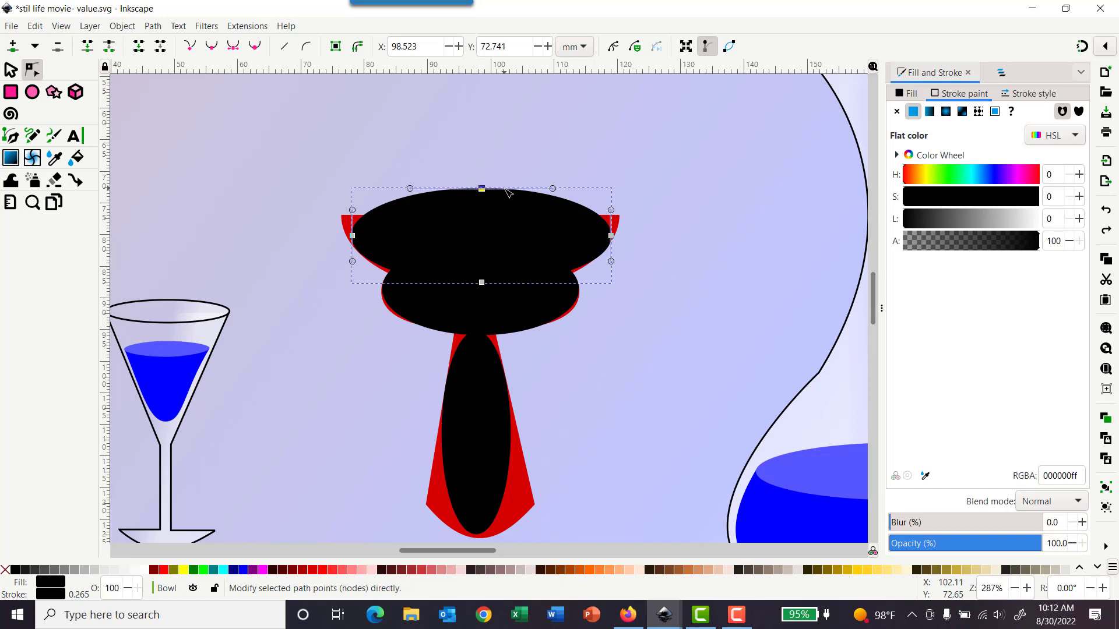
{"action": "key", "text": "Delete"}
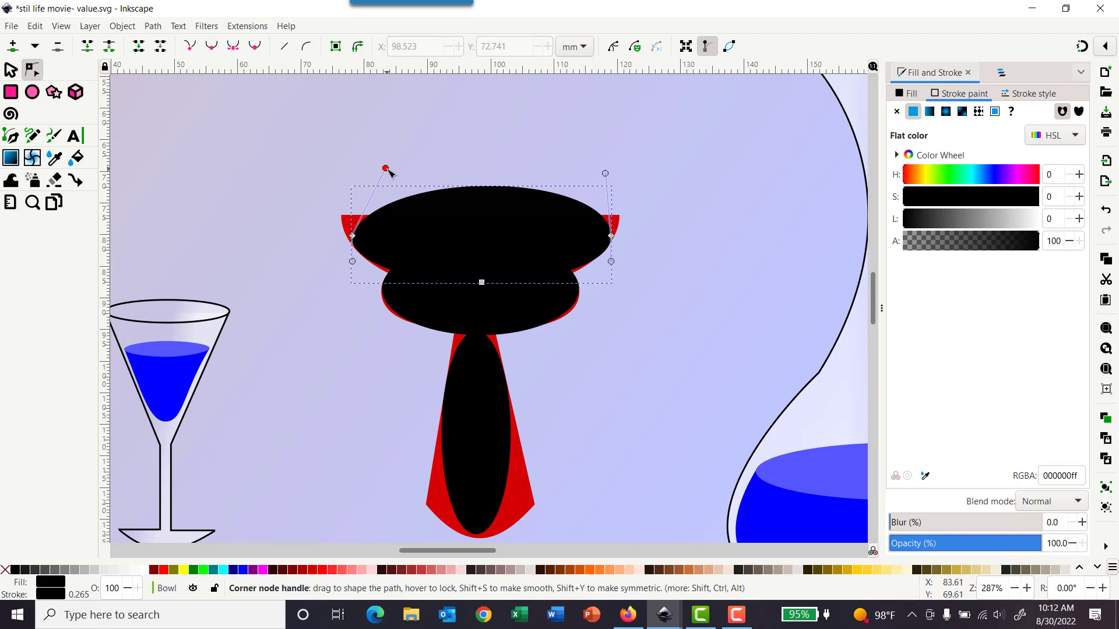
{"action": "left_click_drag", "start_coordinate": [387, 169], "coordinate": [517, 239]}
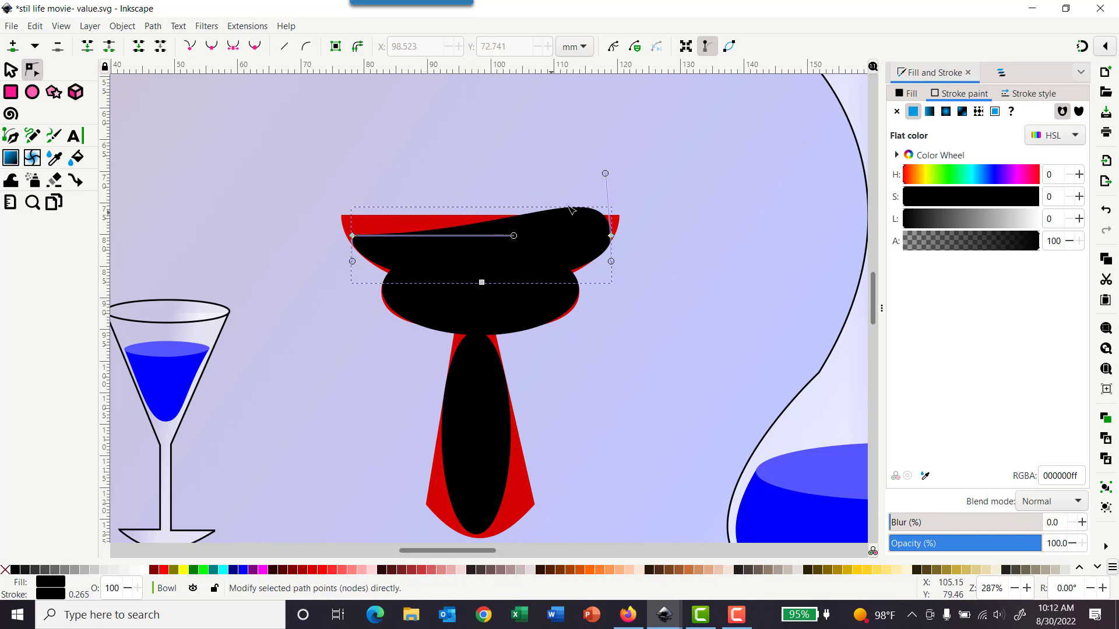
{"action": "left_click_drag", "start_coordinate": [605, 175], "coordinate": [471, 238]}
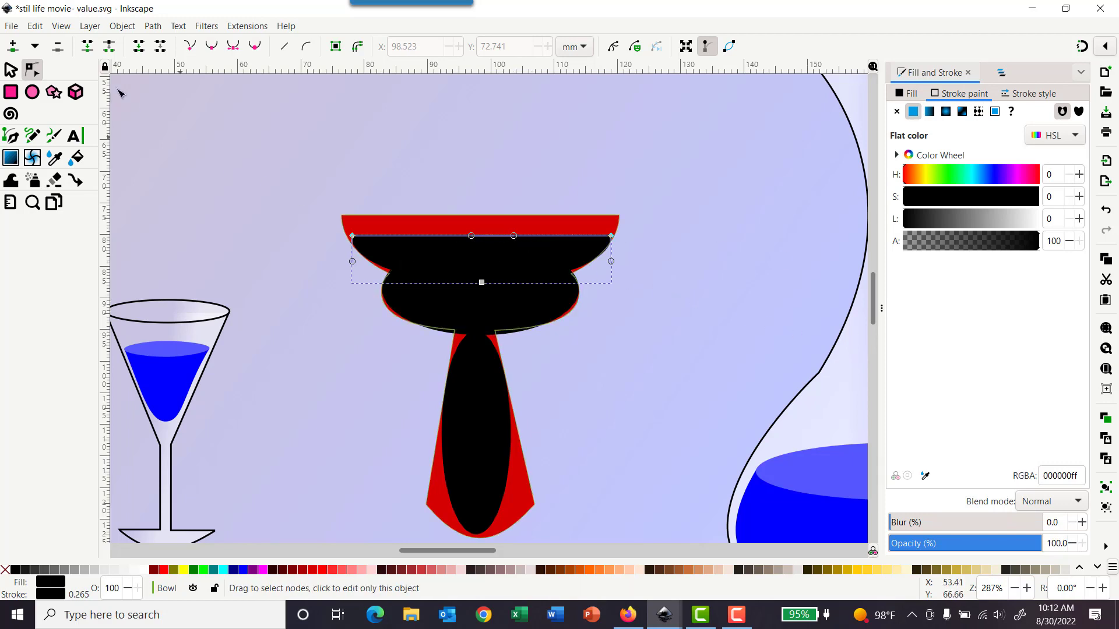
Step: Stretch the flattened rim shape upward to about 41 by 10 mm to meet the bowl's top edge
{"action": "left_click", "coordinate": [10, 70]}
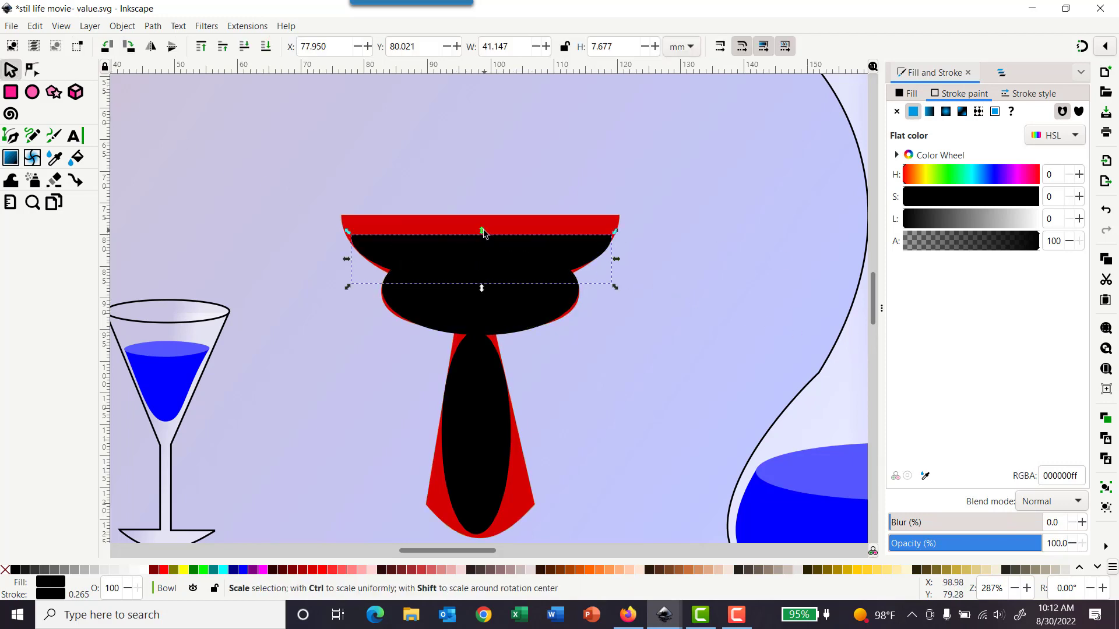
{"action": "left_click_drag", "start_coordinate": [481, 231], "coordinate": [479, 225]}
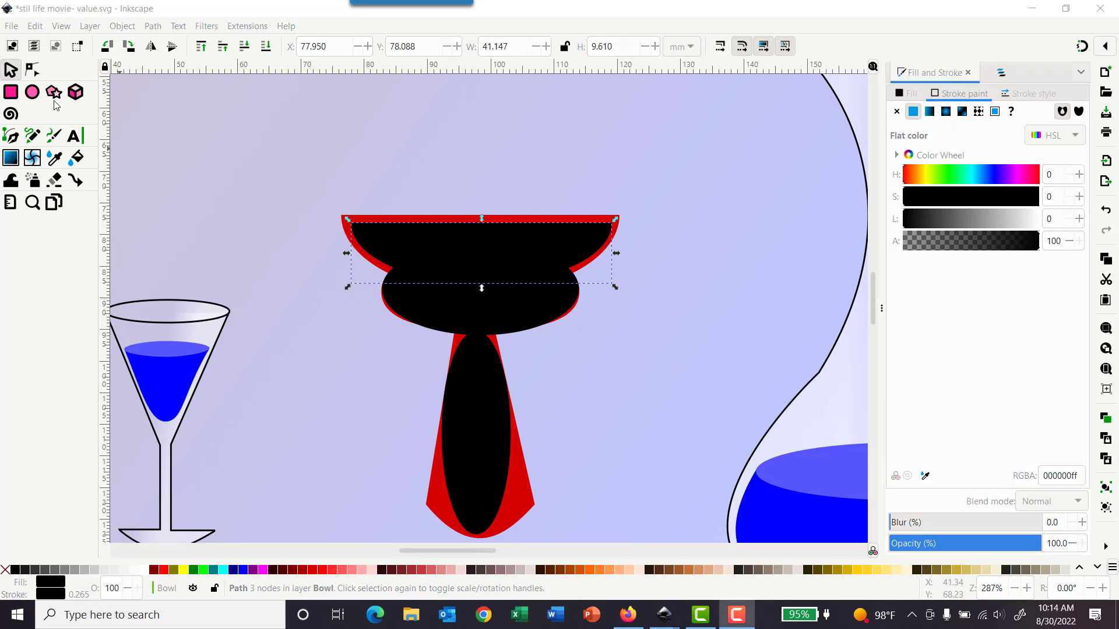
Step: Convert the bowl's middle bulge ellipse to a path for node editing
{"action": "scroll", "coordinate": [487, 323], "scroll_direction": "up", "scroll_amount": 3}
{"action": "left_click", "coordinate": [487, 323], "text": "ctrl"}
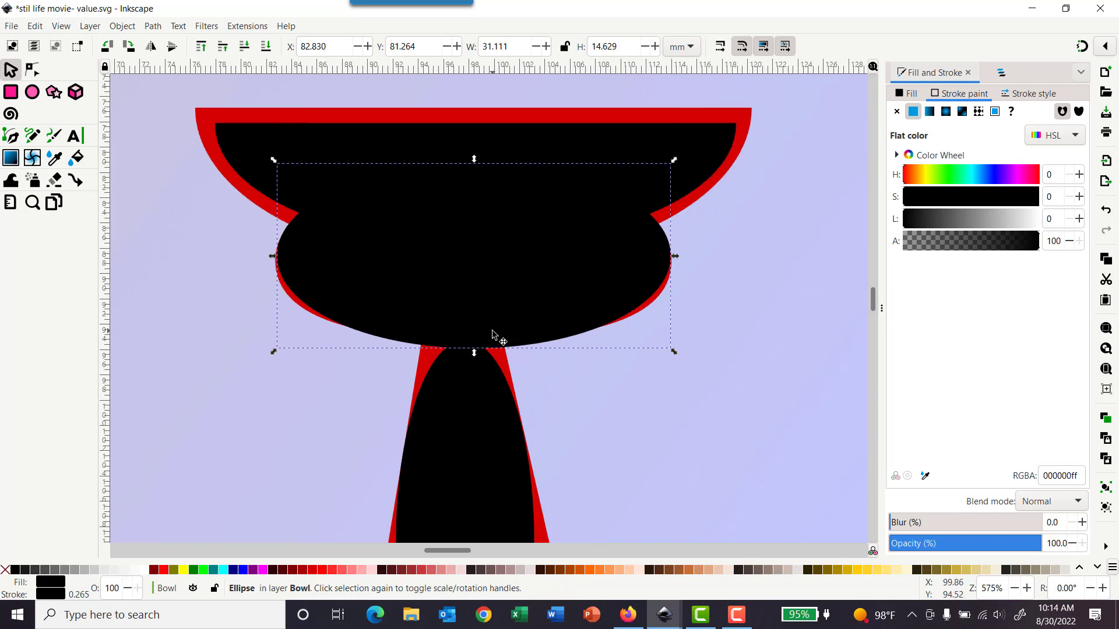
{"action": "left_click", "coordinate": [433, 313]}
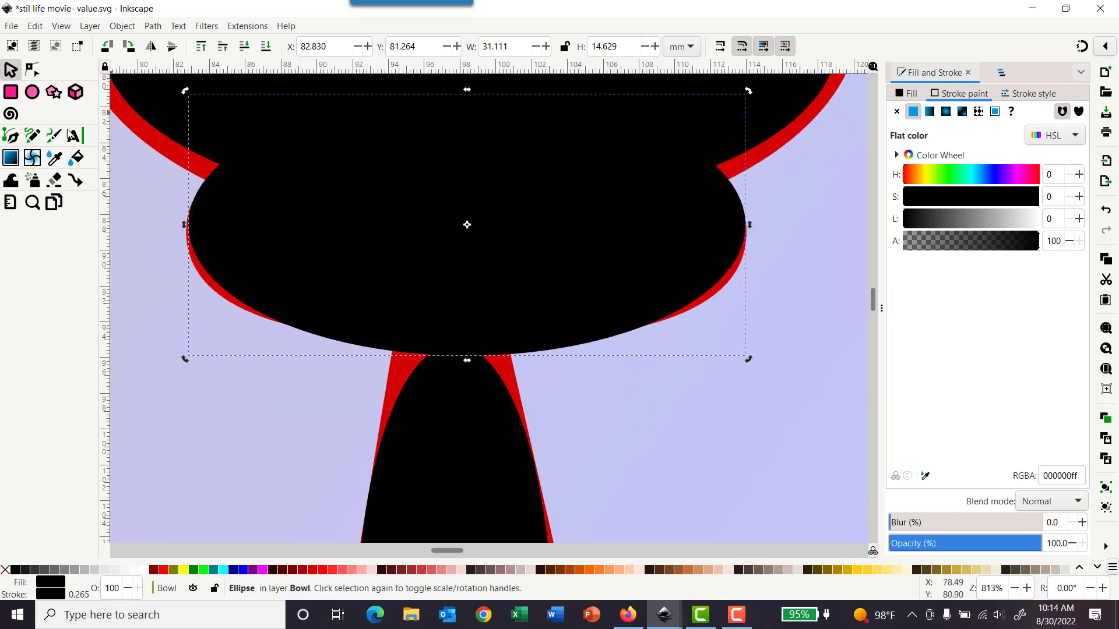
{"action": "left_click", "coordinate": [154, 27]}
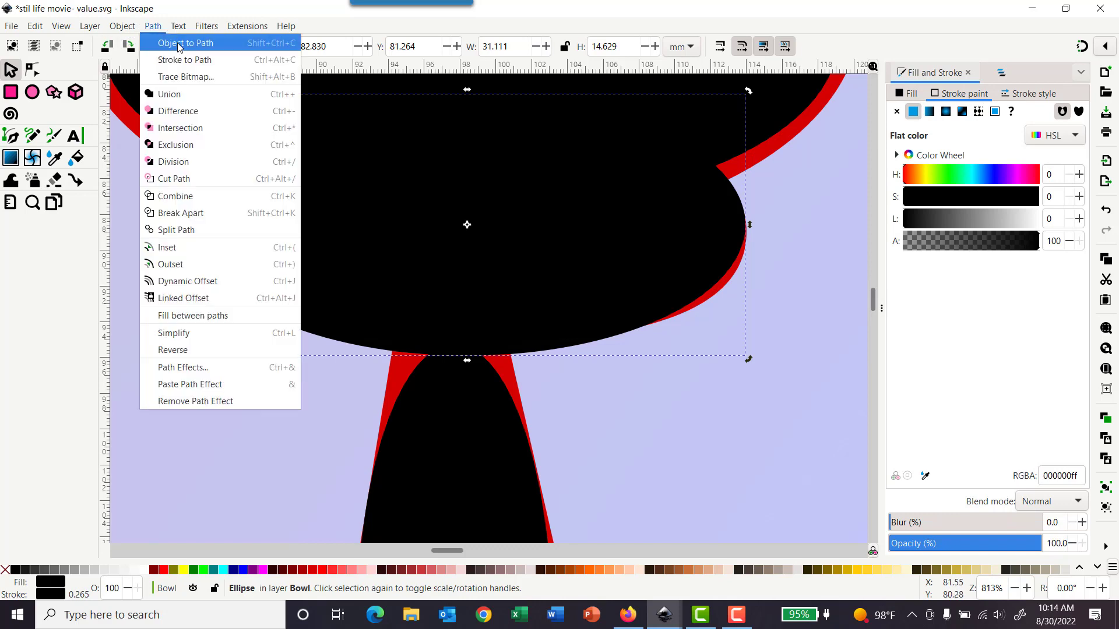
{"action": "left_click", "coordinate": [174, 44]}
{"action": "left_click", "coordinate": [31, 70]}
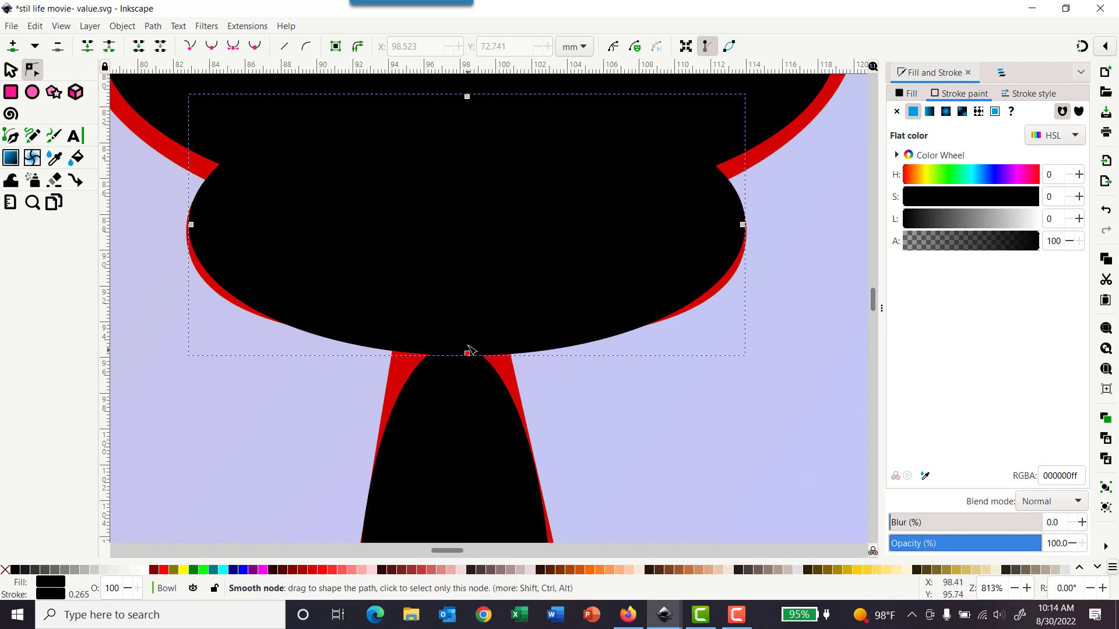
Step: Reshape the bulge path by nudging its bottom node and bending its side nodes' handles and segments to fit the bowl outline
{"action": "left_click_drag", "start_coordinate": [467, 346], "coordinate": [465, 341]}
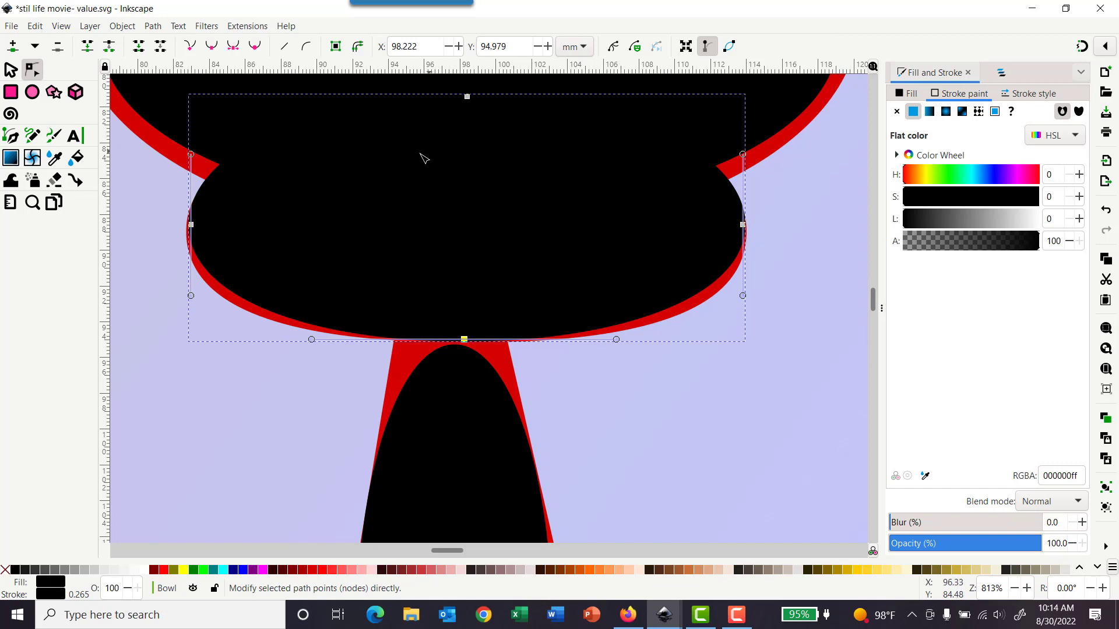
{"action": "left_click", "coordinate": [191, 224]}
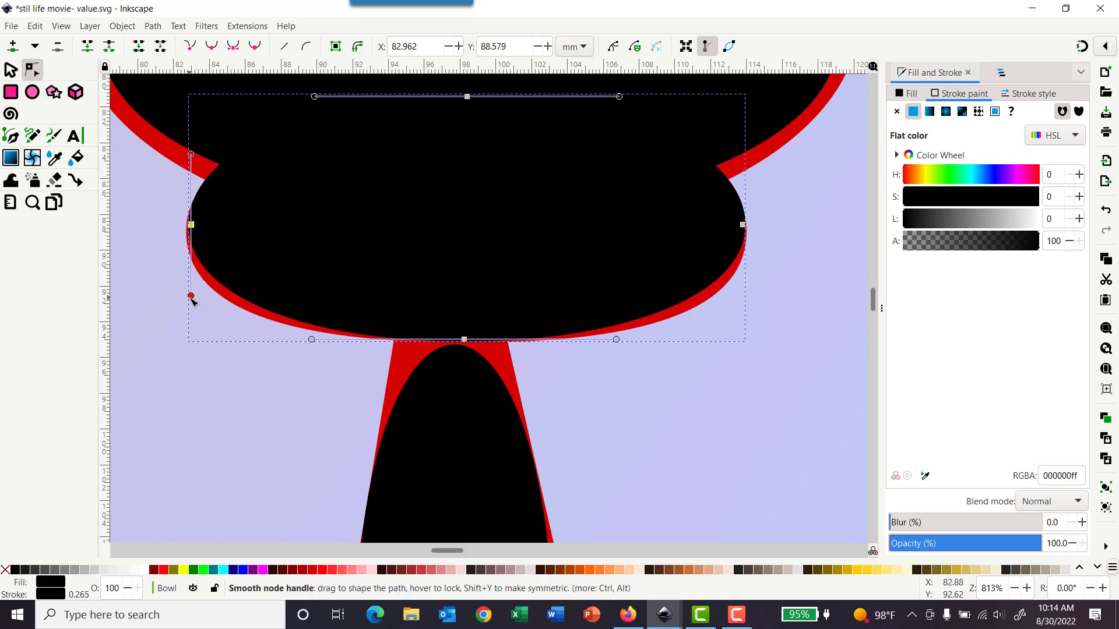
{"action": "mouse_move", "coordinate": [191, 297]}
{"action": "left_mouse_down"}
{"action": "mouse_move", "coordinate": [167, 290]}
{"action": "mouse_move", "coordinate": [177, 290]}
{"action": "left_mouse_up"}
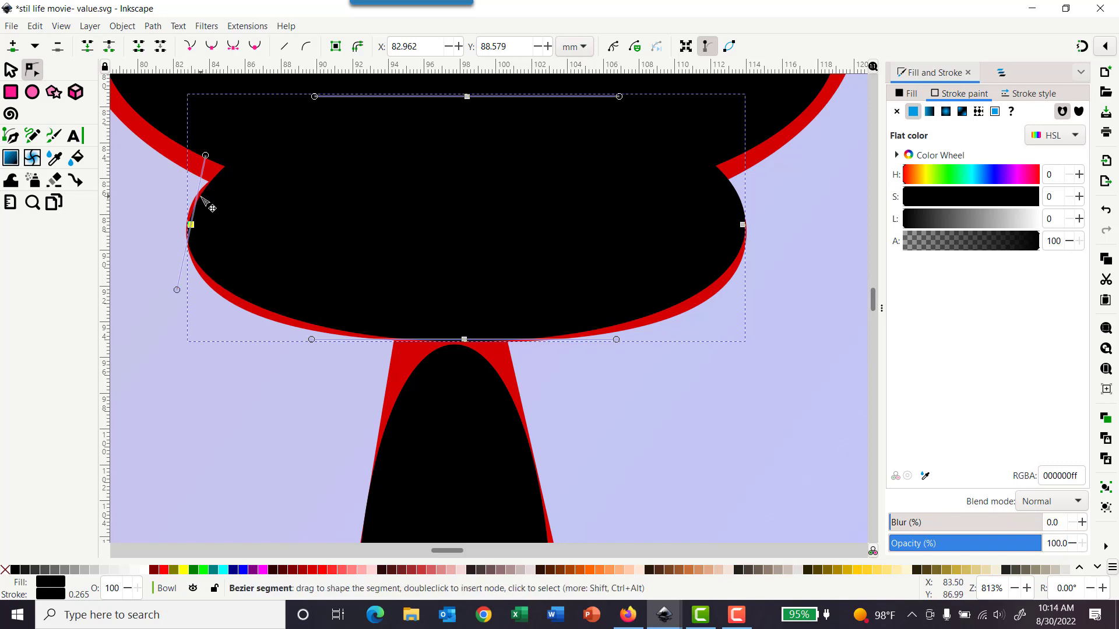
{"action": "left_click_drag", "start_coordinate": [208, 206], "coordinate": [211, 208]}
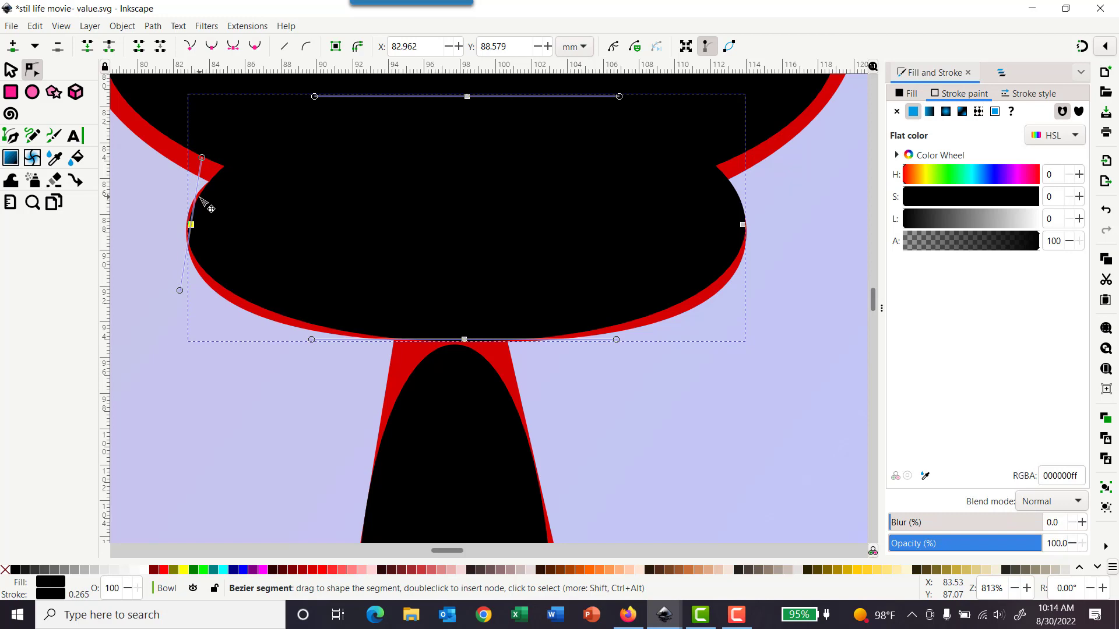
{"action": "left_click", "coordinate": [742, 225]}
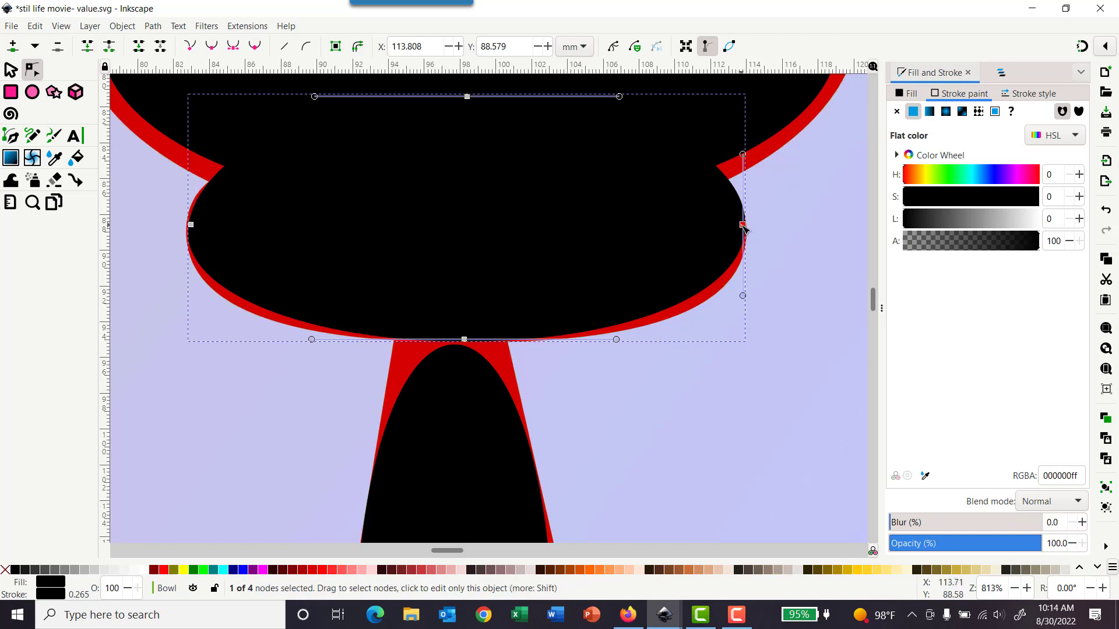
{"action": "left_click", "coordinate": [738, 193]}
{"action": "left_click_drag", "start_coordinate": [739, 193], "coordinate": [733, 194]}
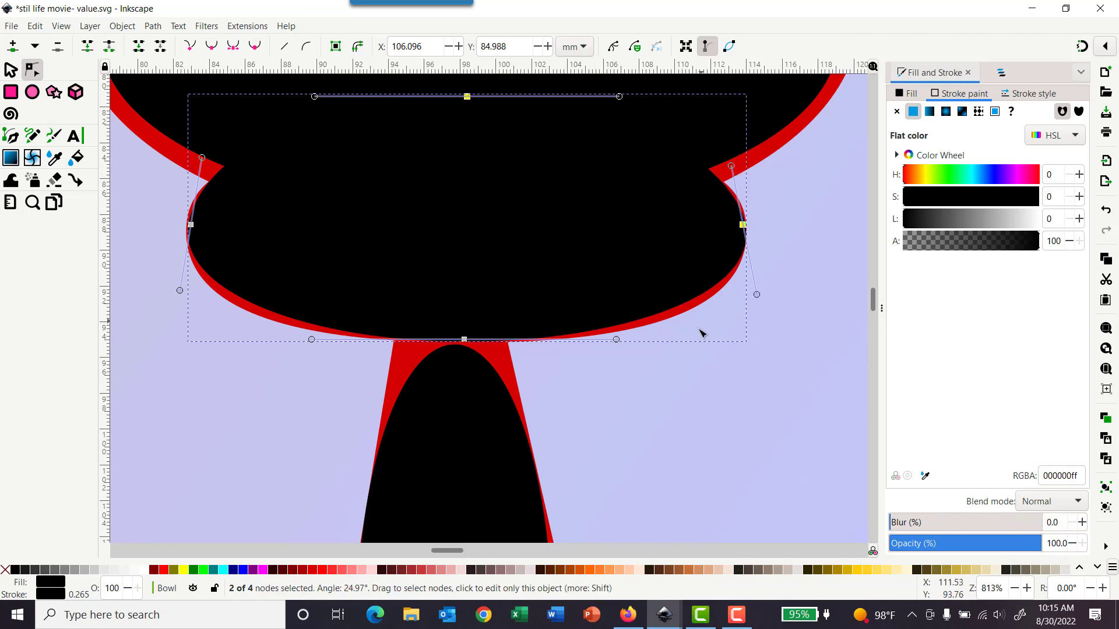
{"action": "scroll", "coordinate": [639, 370], "scroll_direction": "down", "scroll_amount": 6}
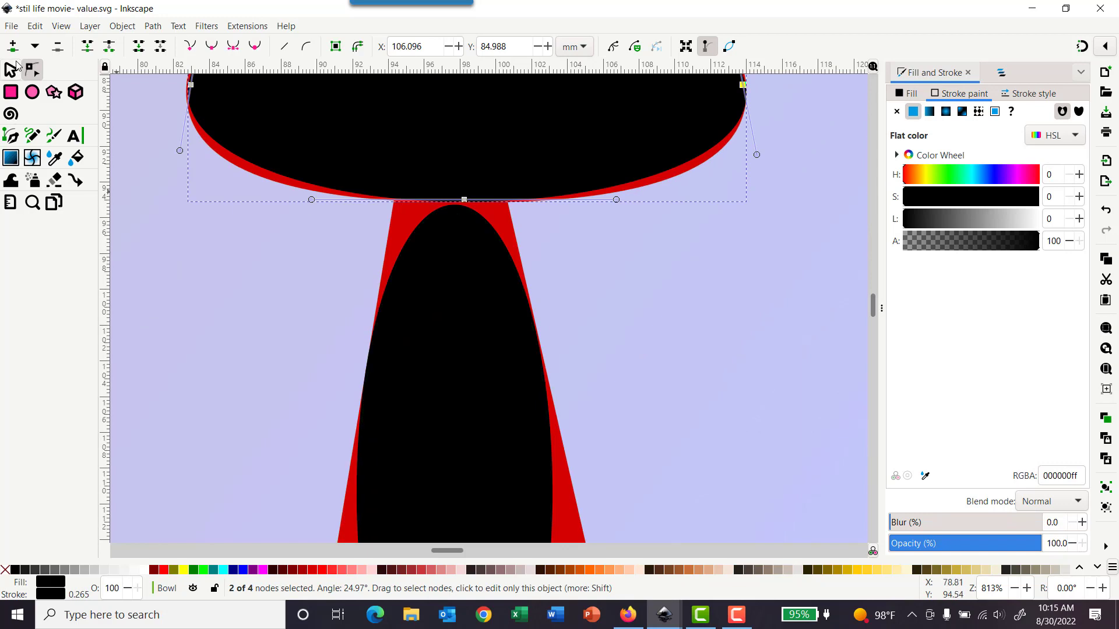
Step: Select the bowl's stem ellipse and convert it to a path for node editing
{"action": "left_click", "coordinate": [10, 70]}
{"action": "left_click", "coordinate": [460, 396]}
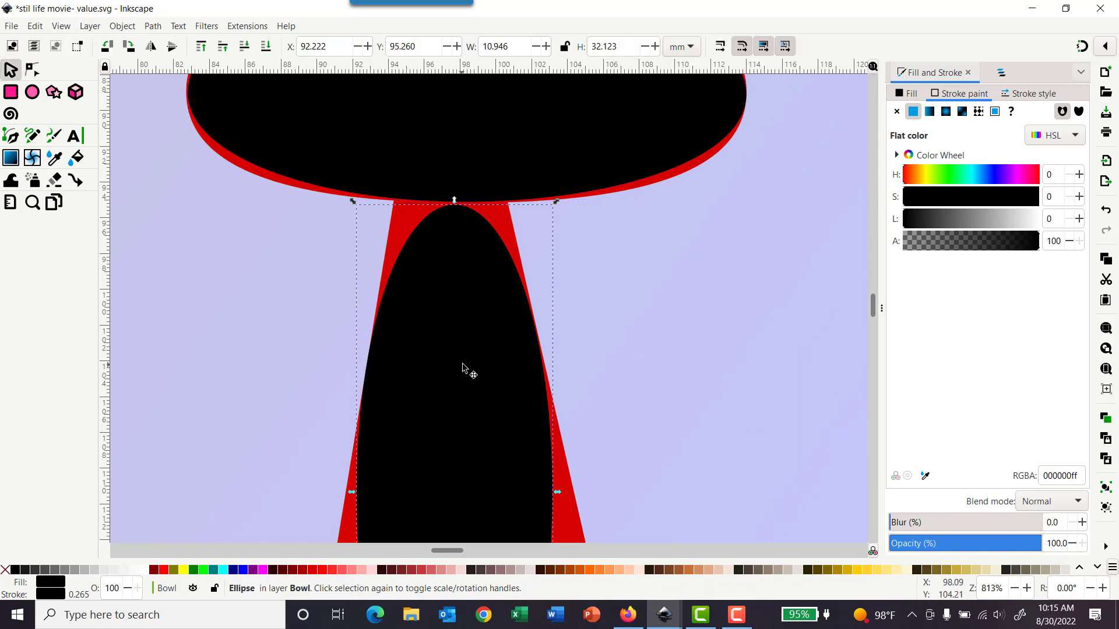
{"action": "scroll", "coordinate": [462, 367], "scroll_direction": "down", "scroll_amount": 4}
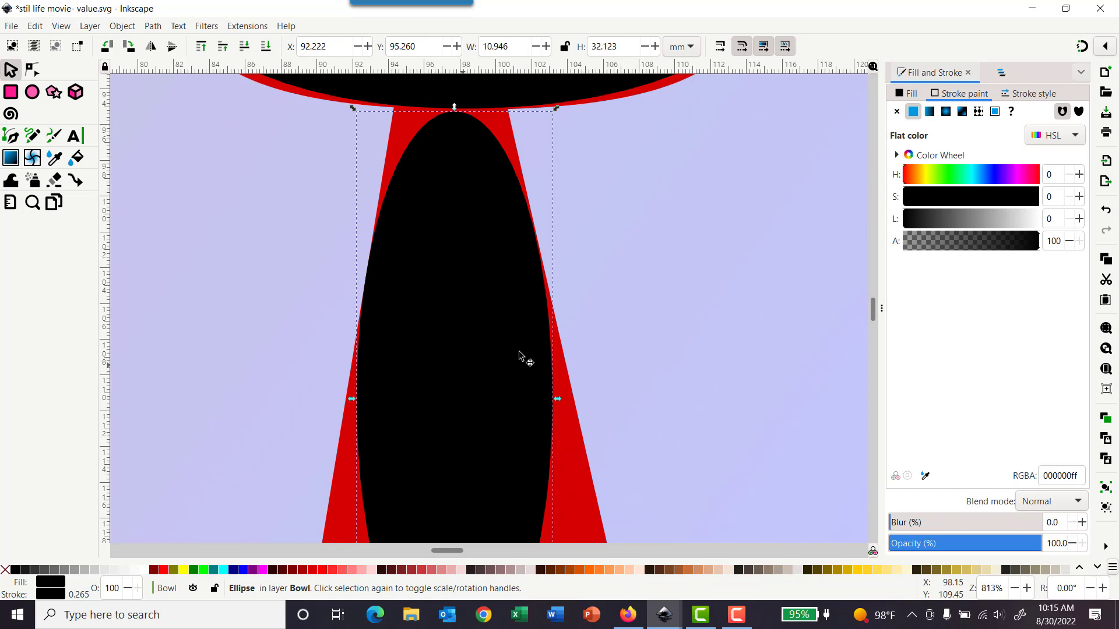
{"action": "scroll", "coordinate": [518, 356], "scroll_direction": "down", "scroll_amount": 2, "text": "ctrl"}
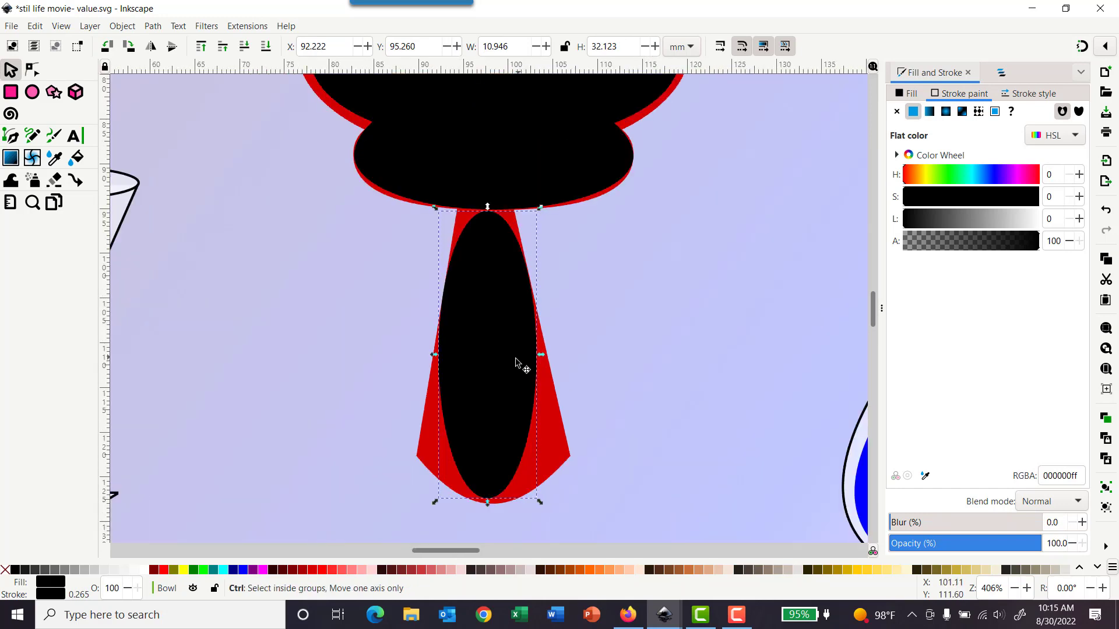
{"action": "left_click", "coordinate": [153, 26]}
{"action": "left_click", "coordinate": [185, 43]}
{"action": "key", "text": "n"}
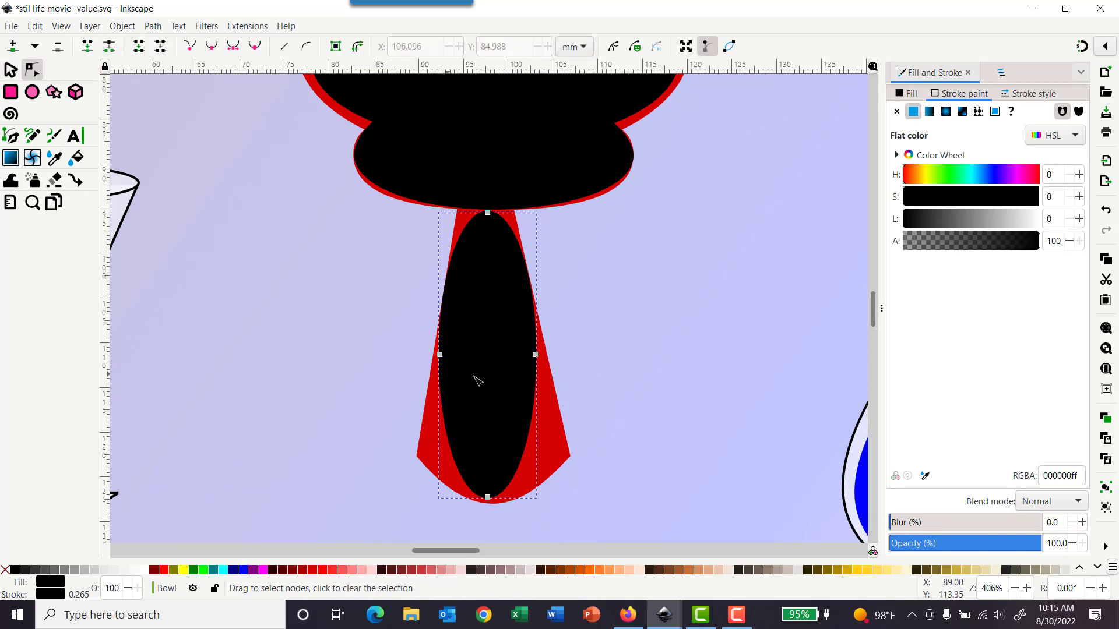
Step: Insert a node on each lower side of the stem path and pull both outward to widen its base
{"action": "scroll", "coordinate": [527, 417], "scroll_direction": "down", "scroll_amount": 1, "text": "ctrl"}
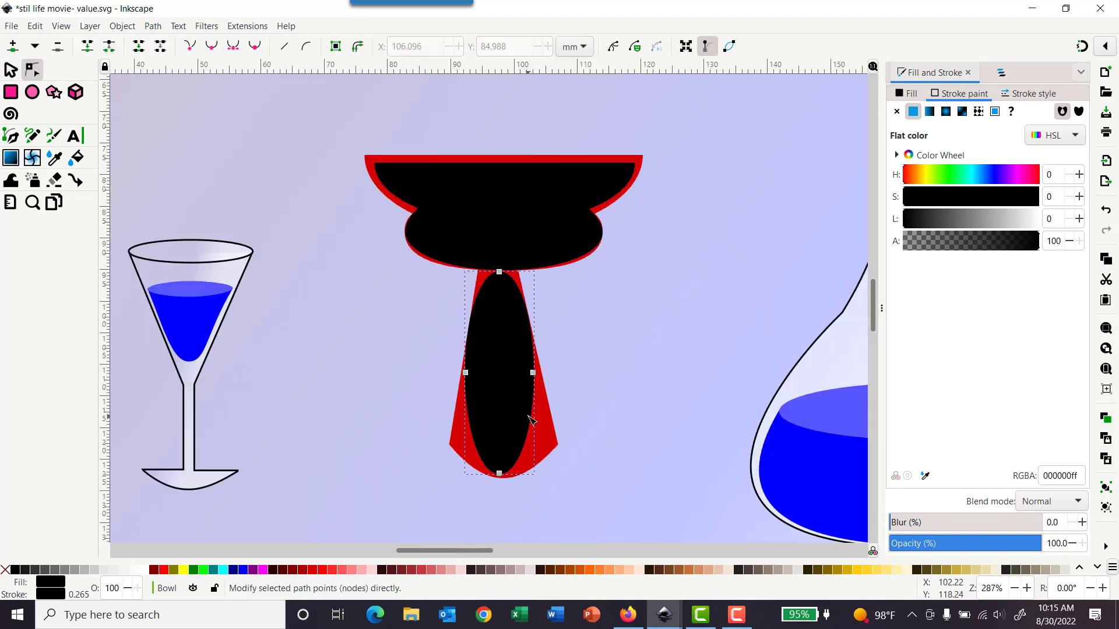
{"action": "scroll", "coordinate": [530, 418], "scroll_direction": "up", "scroll_amount": 2, "text": "ctrl"}
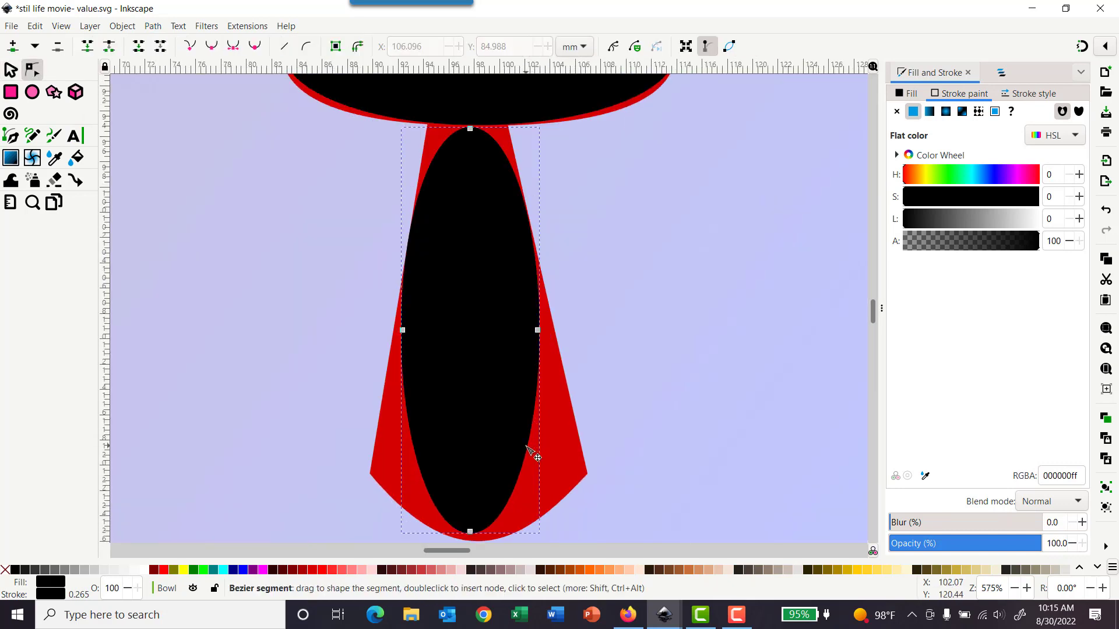
{"action": "double_click", "coordinate": [526, 447]}
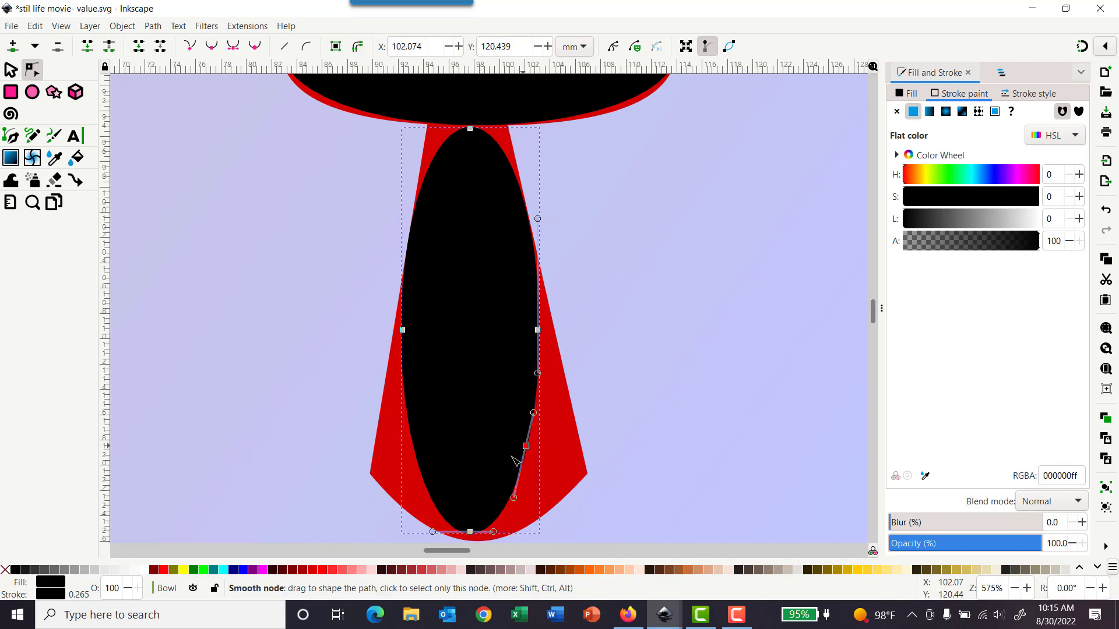
{"action": "double_click", "coordinate": [417, 457]}
{"action": "left_click_drag", "start_coordinate": [417, 457], "coordinate": [383, 477]}
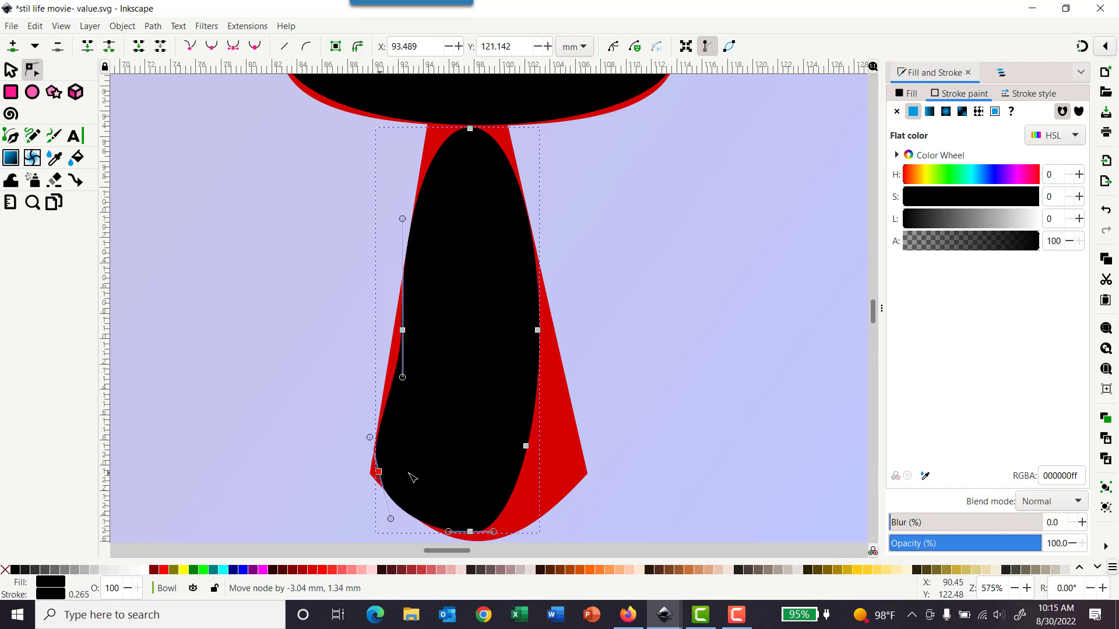
{"action": "left_click_drag", "start_coordinate": [557, 463], "coordinate": [583, 471]}
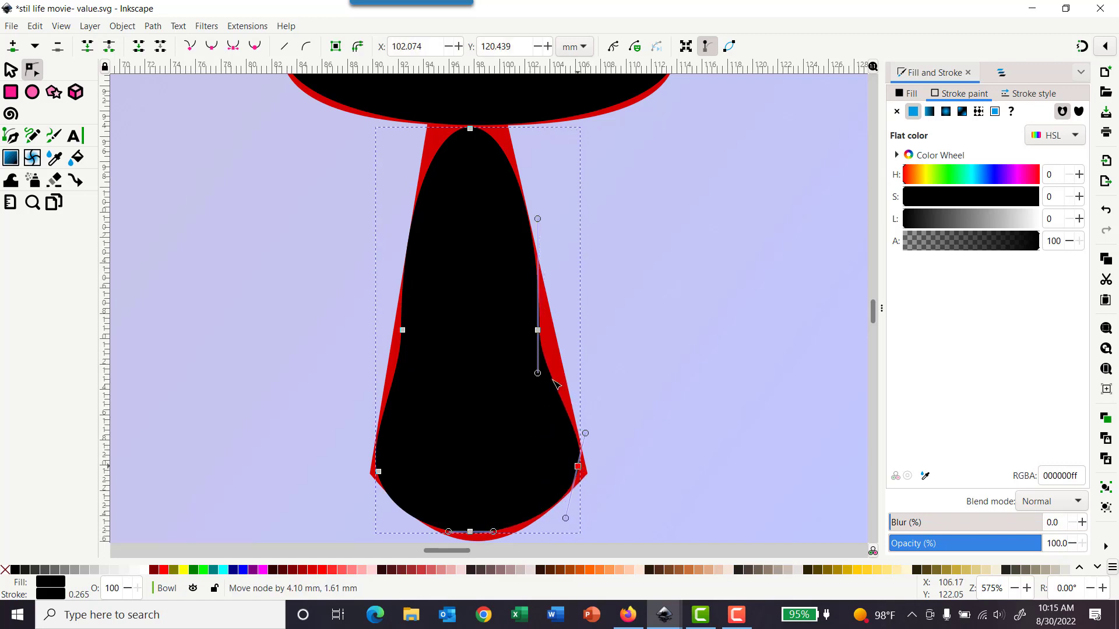
Step: Adjust the stem path's middle side nodes and their handles so its sides taper toward the top
{"action": "left_click_drag", "start_coordinate": [541, 328], "coordinate": [541, 325]}
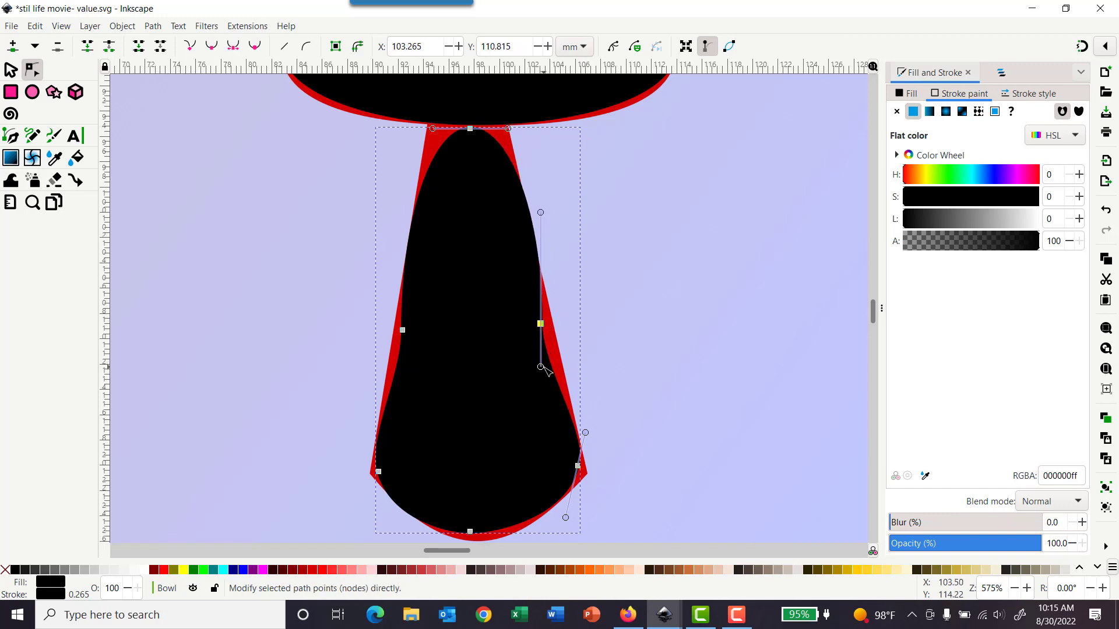
{"action": "left_click", "coordinate": [545, 371]}
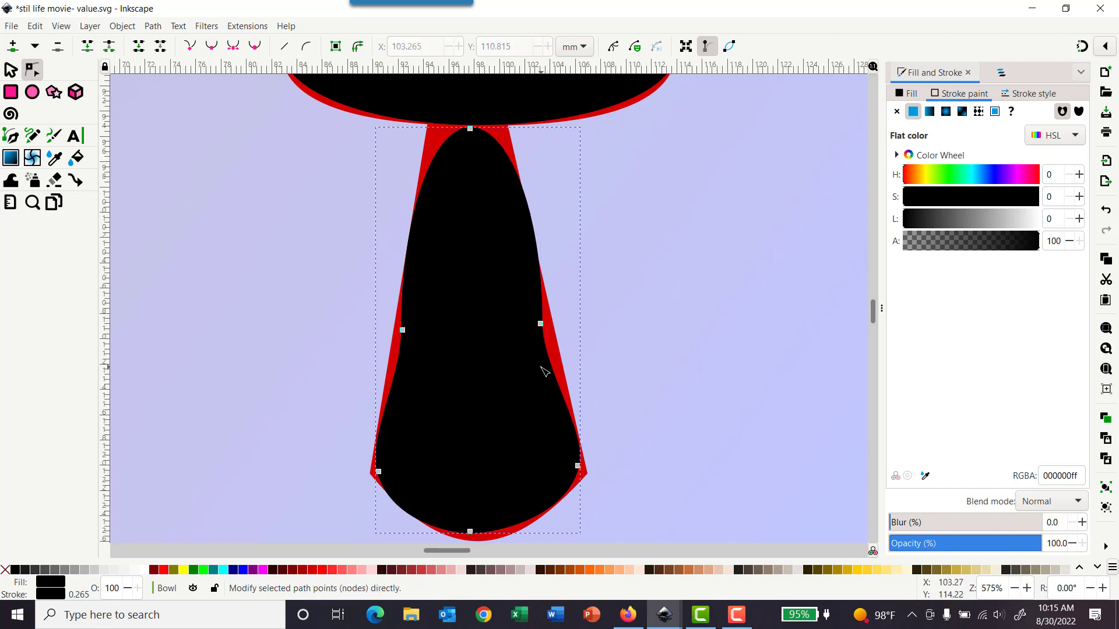
{"action": "left_click", "coordinate": [541, 324]}
{"action": "left_click_drag", "start_coordinate": [542, 369], "coordinate": [547, 370]}
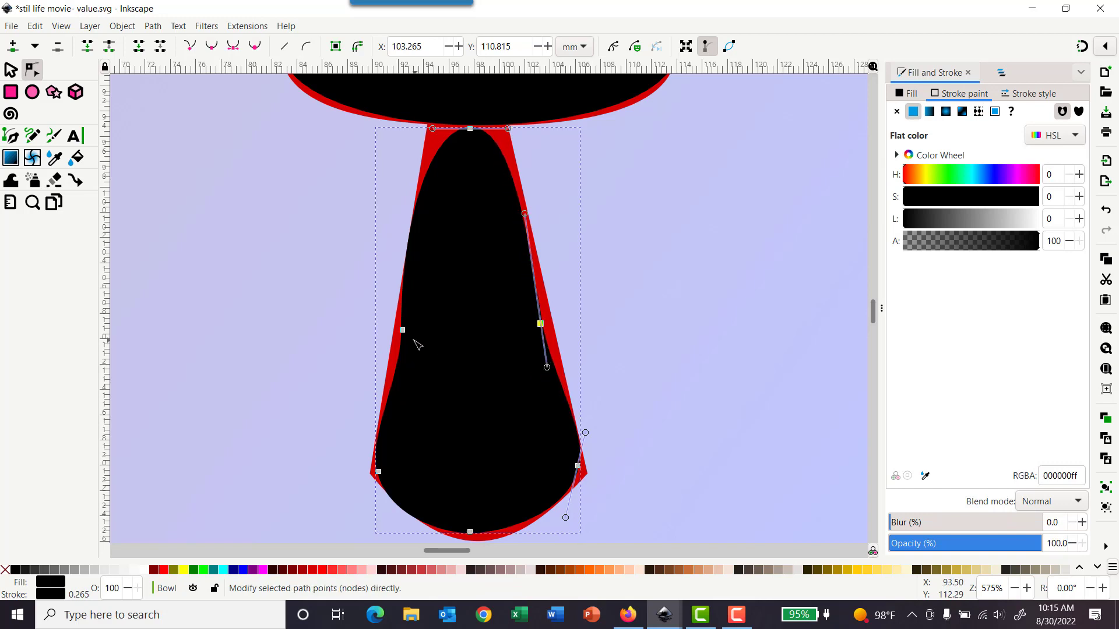
{"action": "left_click", "coordinate": [402, 330]}
{"action": "left_click_drag", "start_coordinate": [403, 378], "coordinate": [394, 378]}
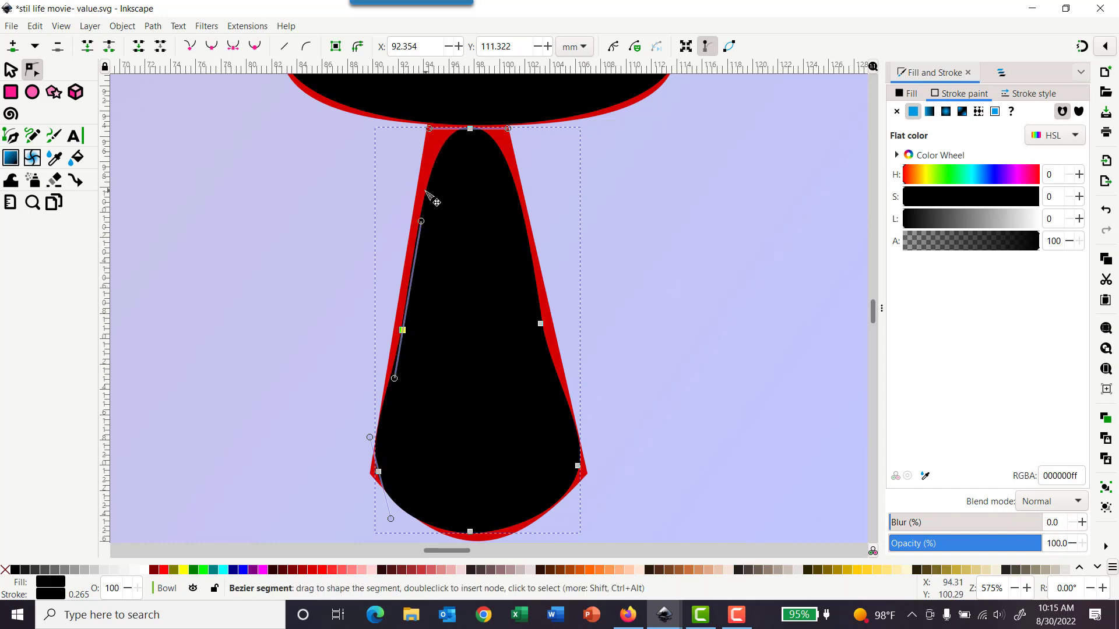
{"action": "left_click_drag", "start_coordinate": [426, 190], "coordinate": [431, 193]}
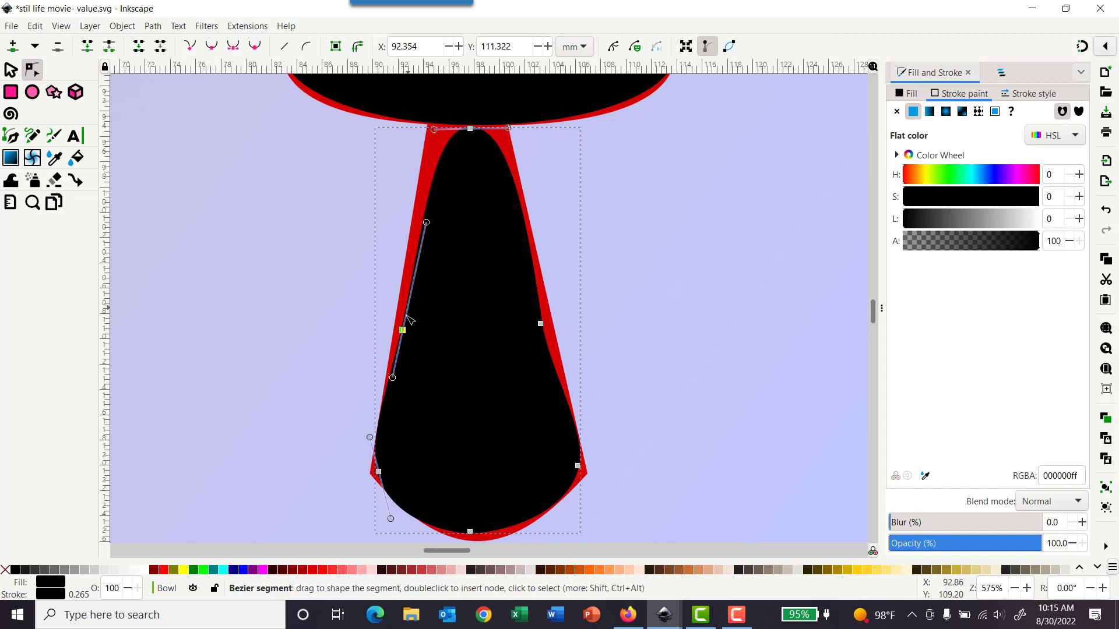
{"action": "left_click_drag", "start_coordinate": [405, 332], "coordinate": [405, 328]}
{"action": "mouse_move", "coordinate": [398, 378]}
{"action": "left_mouse_down"}
{"action": "mouse_move", "coordinate": [390, 391]}
{"action": "mouse_move", "coordinate": [399, 374]}
{"action": "left_mouse_up"}
{"action": "mouse_move", "coordinate": [371, 439]}
{"action": "left_mouse_down"}
{"action": "mouse_move", "coordinate": [364, 384]}
{"action": "mouse_move", "coordinate": [372, 455]}
{"action": "left_mouse_up"}
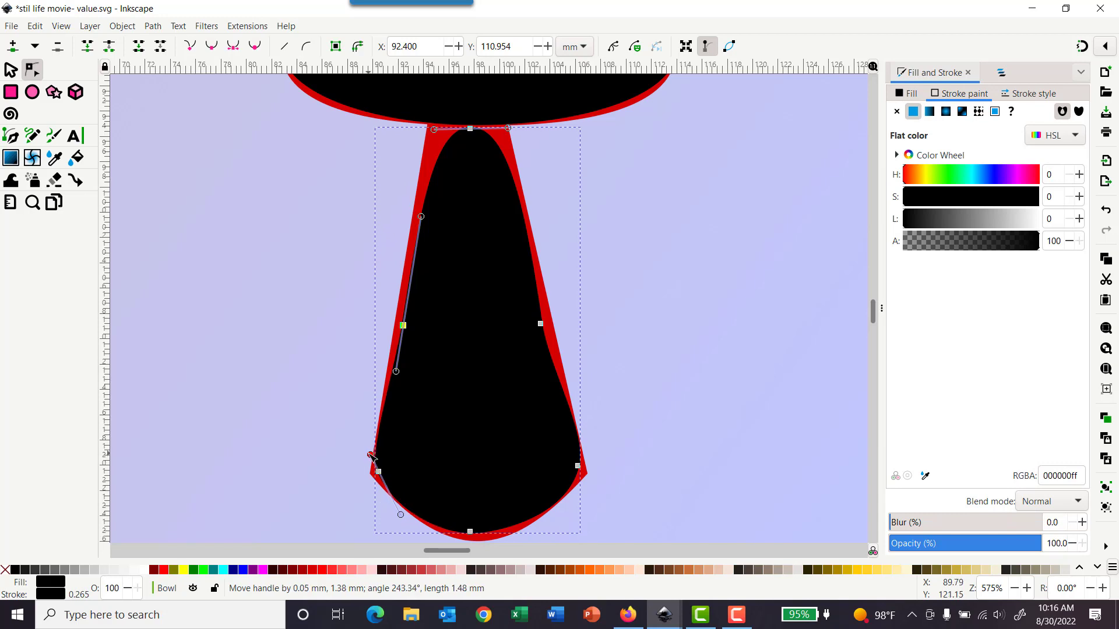
Step: Refine the stem's lower corner handles, spread the top node's handles and shift the bottom node to match the red foot
{"action": "left_click", "coordinate": [578, 466]}
{"action": "left_click_drag", "start_coordinate": [585, 433], "coordinate": [584, 445]}
{"action": "left_click_drag", "start_coordinate": [547, 367], "coordinate": [565, 410]}
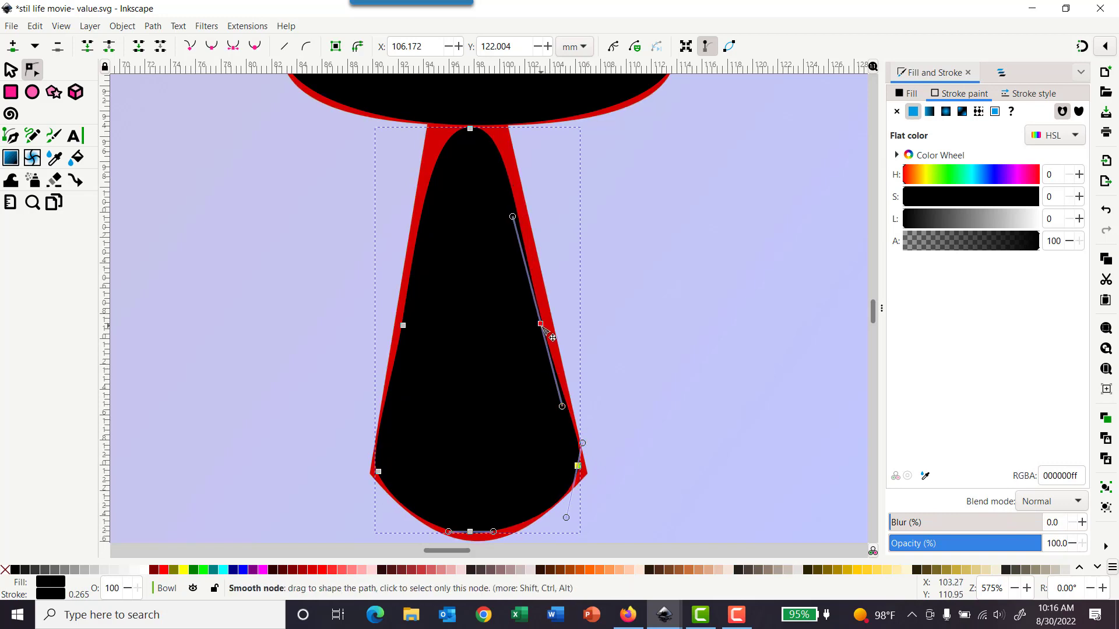
{"action": "left_click_drag", "start_coordinate": [543, 330], "coordinate": [549, 329]}
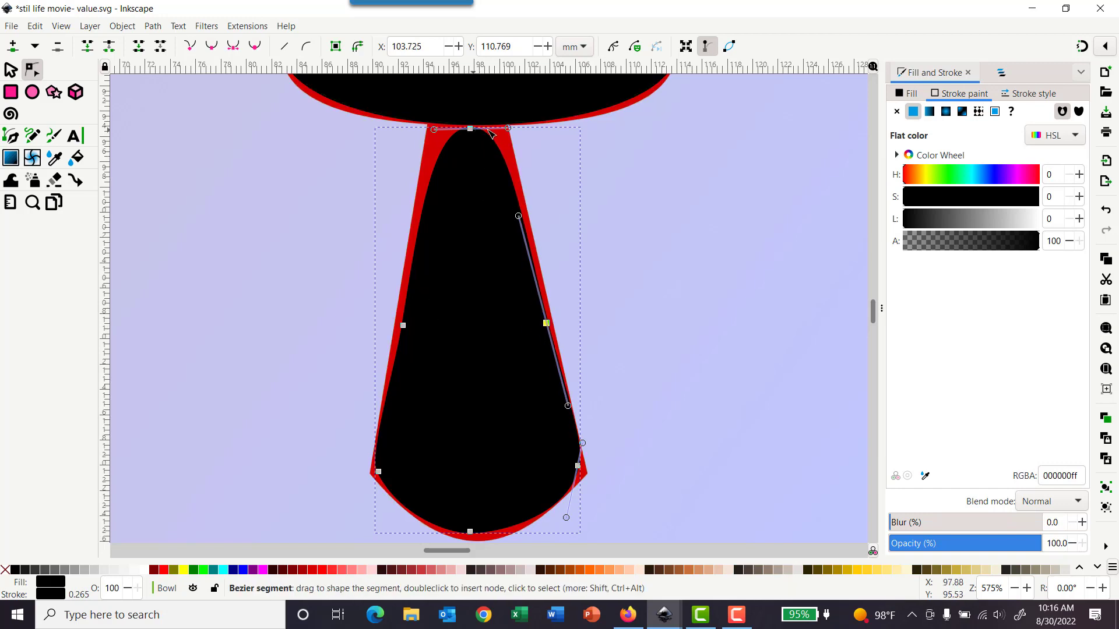
{"action": "mouse_move", "coordinate": [508, 129]}
{"action": "left_mouse_down"}
{"action": "mouse_move", "coordinate": [532, 130]}
{"action": "mouse_move", "coordinate": [523, 129]}
{"action": "left_mouse_up"}
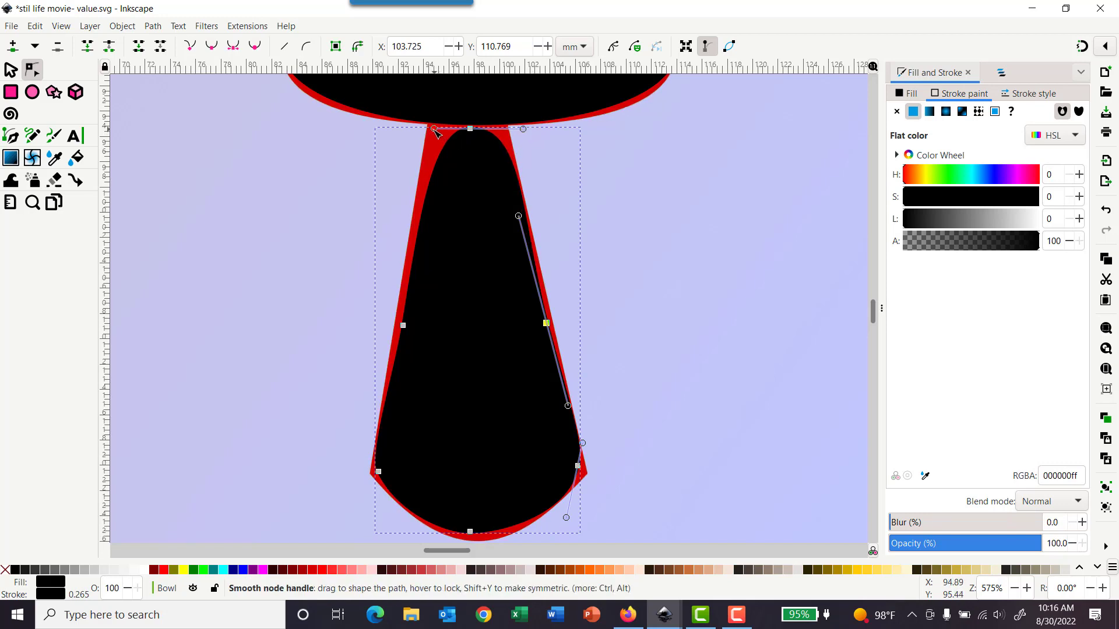
{"action": "left_click_drag", "start_coordinate": [434, 129], "coordinate": [413, 128]}
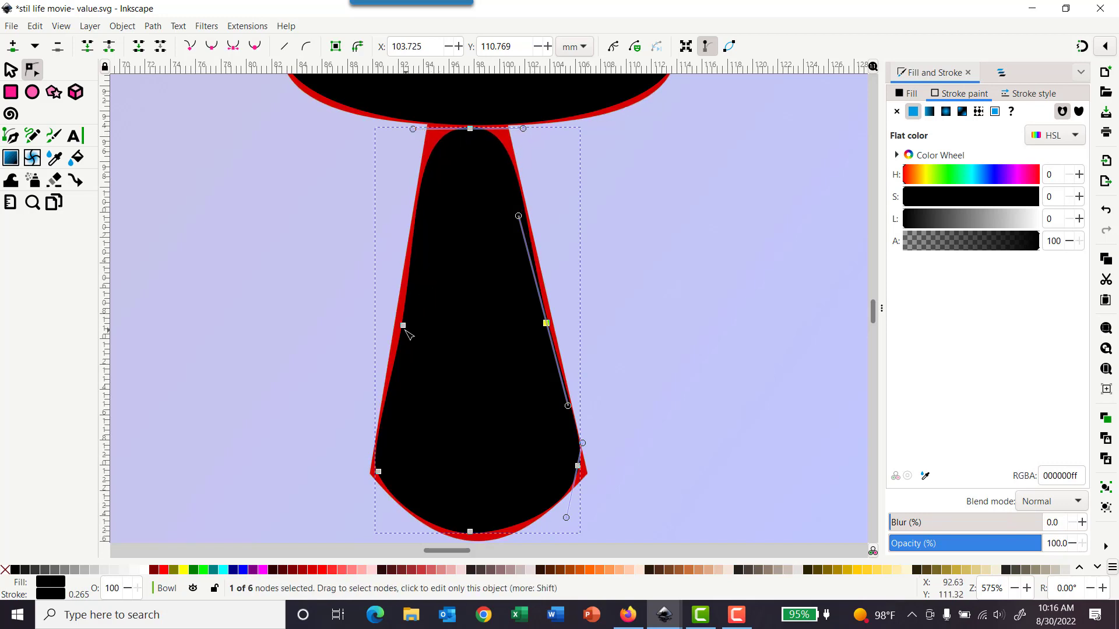
{"action": "left_click_drag", "start_coordinate": [403, 326], "coordinate": [402, 318]}
{"action": "scroll", "coordinate": [679, 364], "scroll_direction": "down", "scroll_amount": 4}
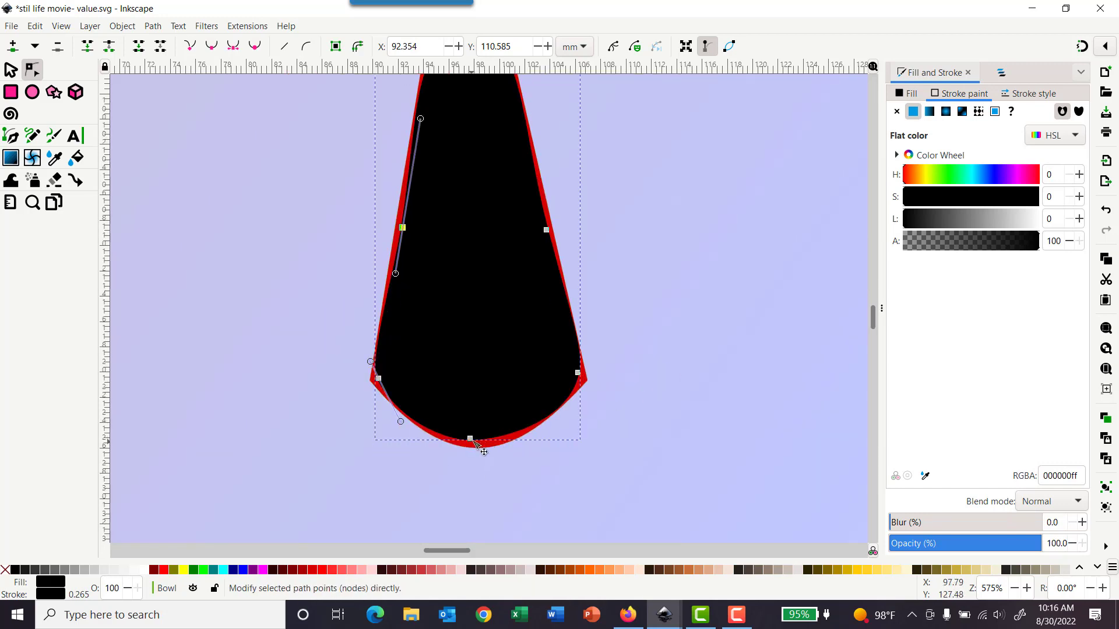
{"action": "mouse_move", "coordinate": [473, 441]}
{"action": "left_mouse_down"}
{"action": "mouse_move", "coordinate": [523, 442]}
{"action": "mouse_move", "coordinate": [561, 420]}
{"action": "mouse_move", "coordinate": [572, 390]}
{"action": "mouse_move", "coordinate": [475, 442]}
{"action": "mouse_move", "coordinate": [488, 448]}
{"action": "left_mouse_up"}
{"action": "left_click", "coordinate": [757, 312]}
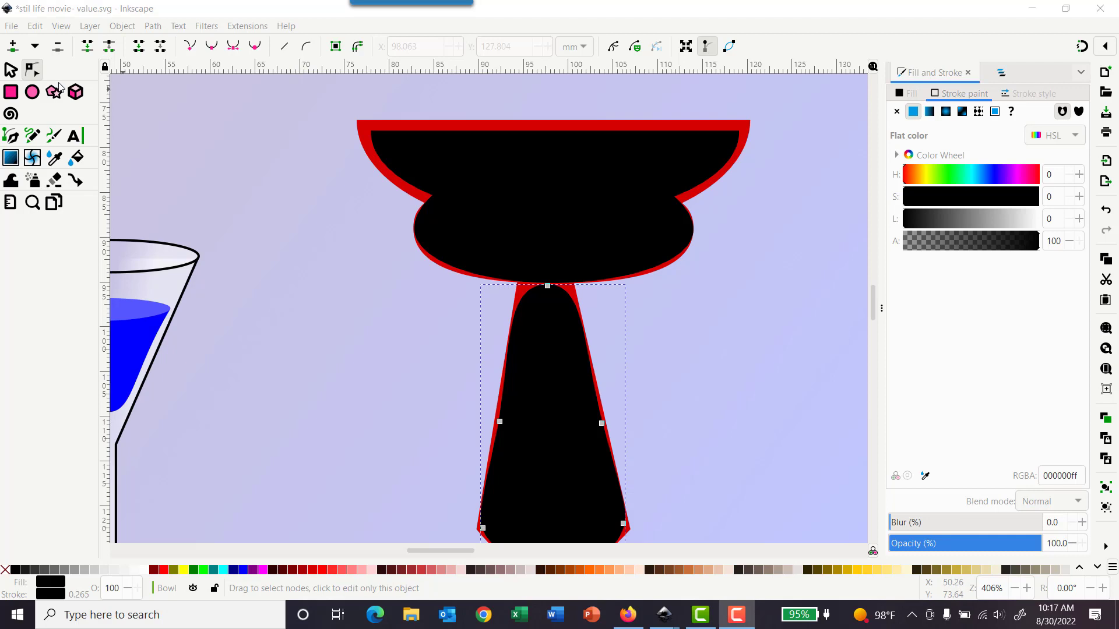
Step: Select the flattened rim shape and remove its stroke, keeping a flat black fill
{"action": "left_click", "coordinate": [12, 72]}
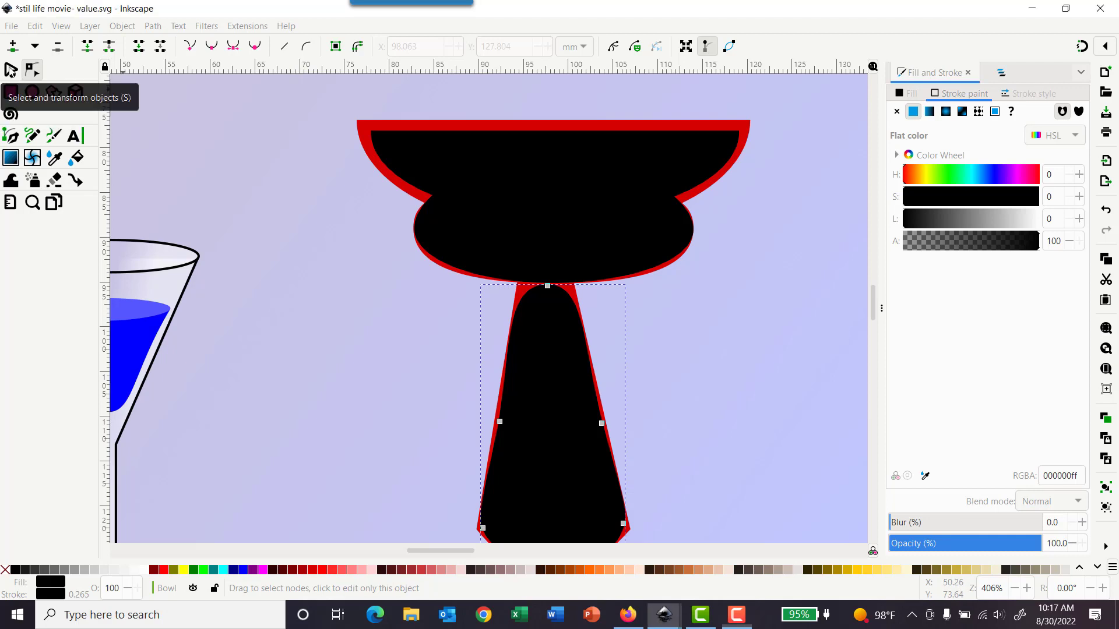
{"action": "key", "text": "s"}
{"action": "left_click", "coordinate": [417, 156]}
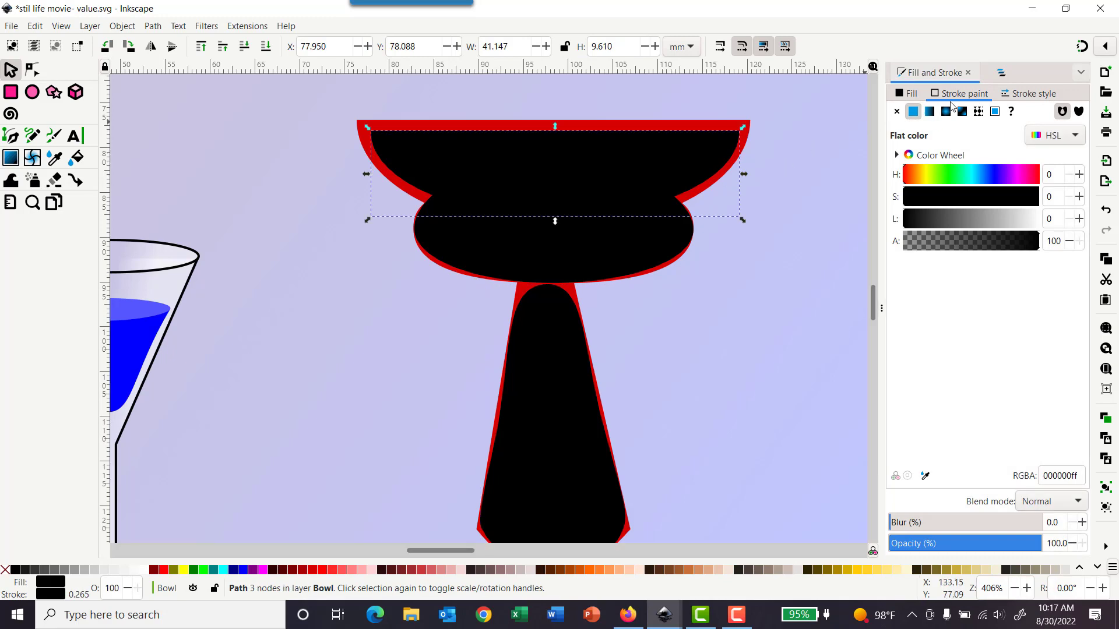
{"action": "left_click", "coordinate": [896, 112]}
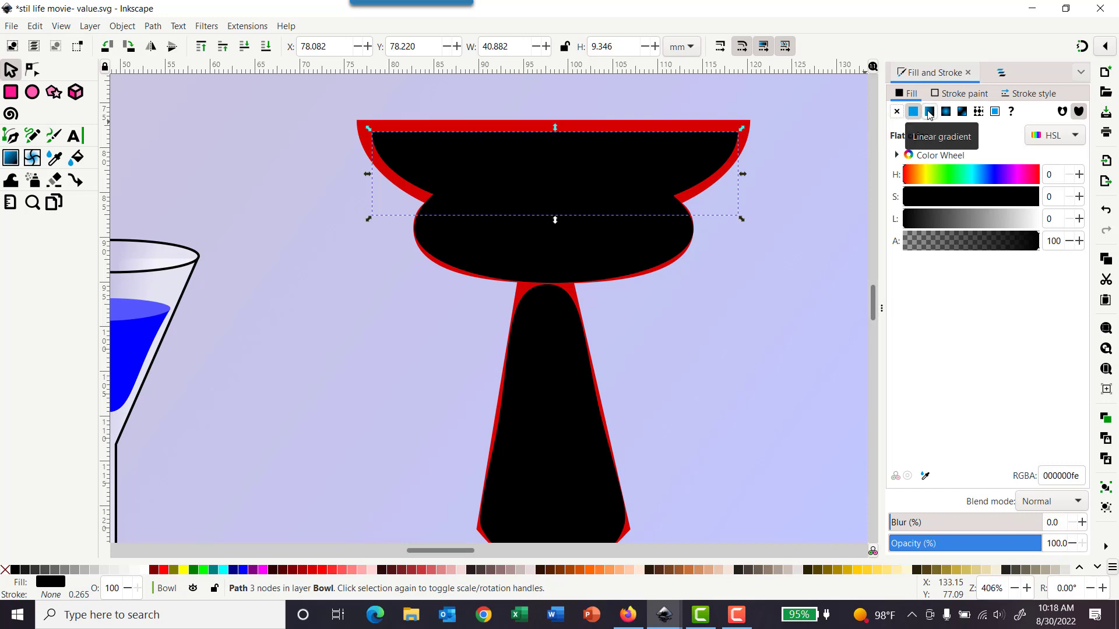
{"action": "left_click", "coordinate": [897, 111]}
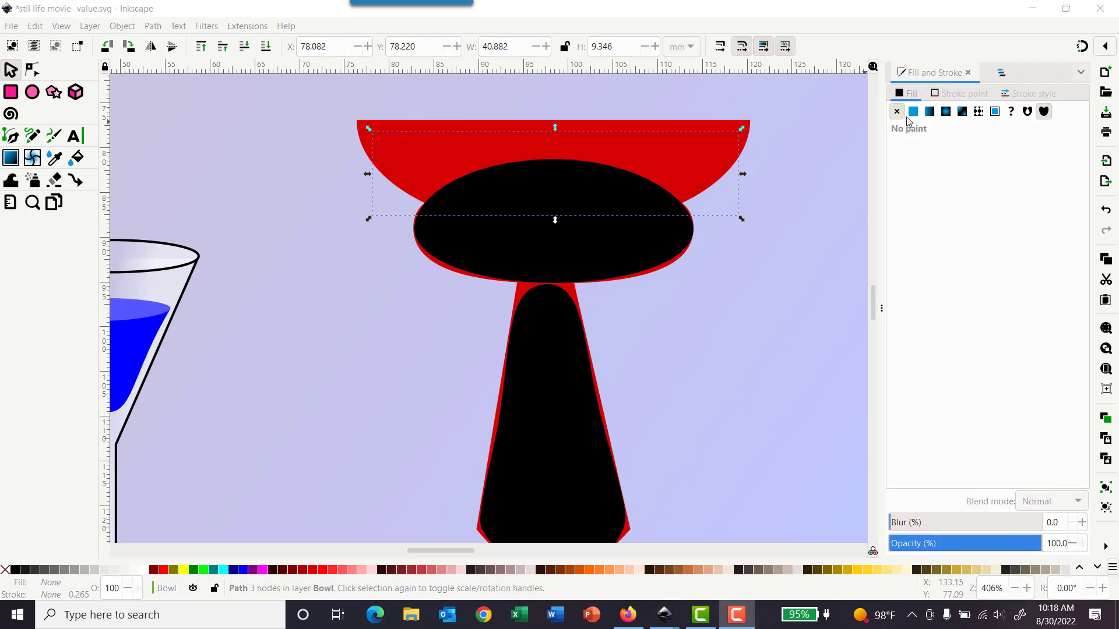
{"action": "left_click", "coordinate": [914, 114]}
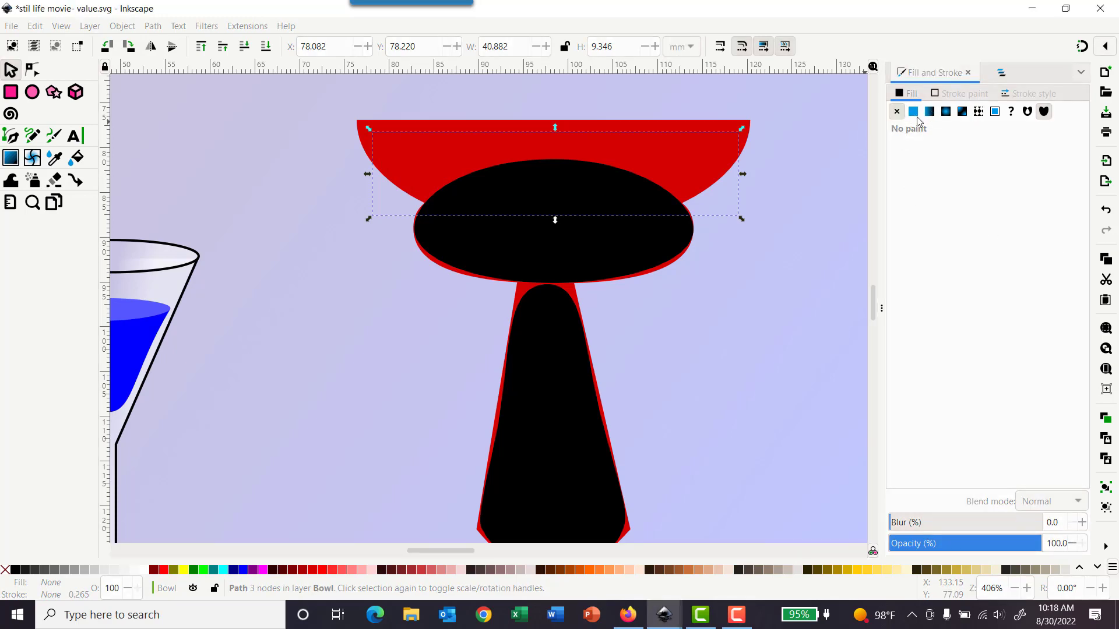
{"action": "left_click", "coordinate": [913, 112]}
Step: Open the Layers and Objects panel to view the objects in the Bowl layer
{"action": "scroll", "coordinate": [802, 314], "scroll_direction": "down", "scroll_amount": 2}
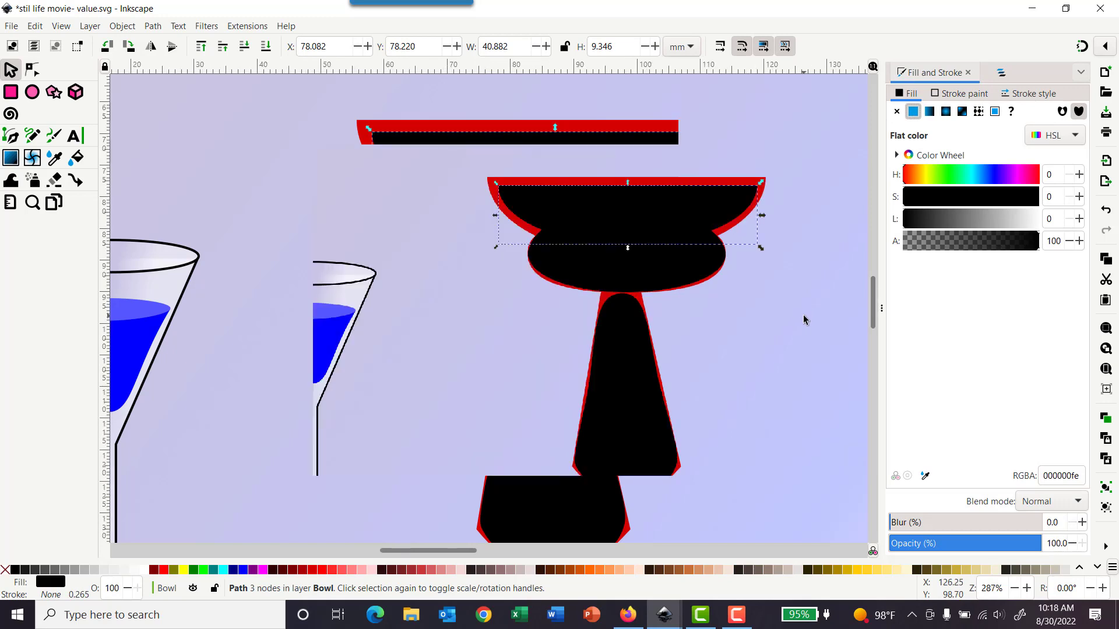
{"action": "left_click", "coordinate": [1001, 73]}
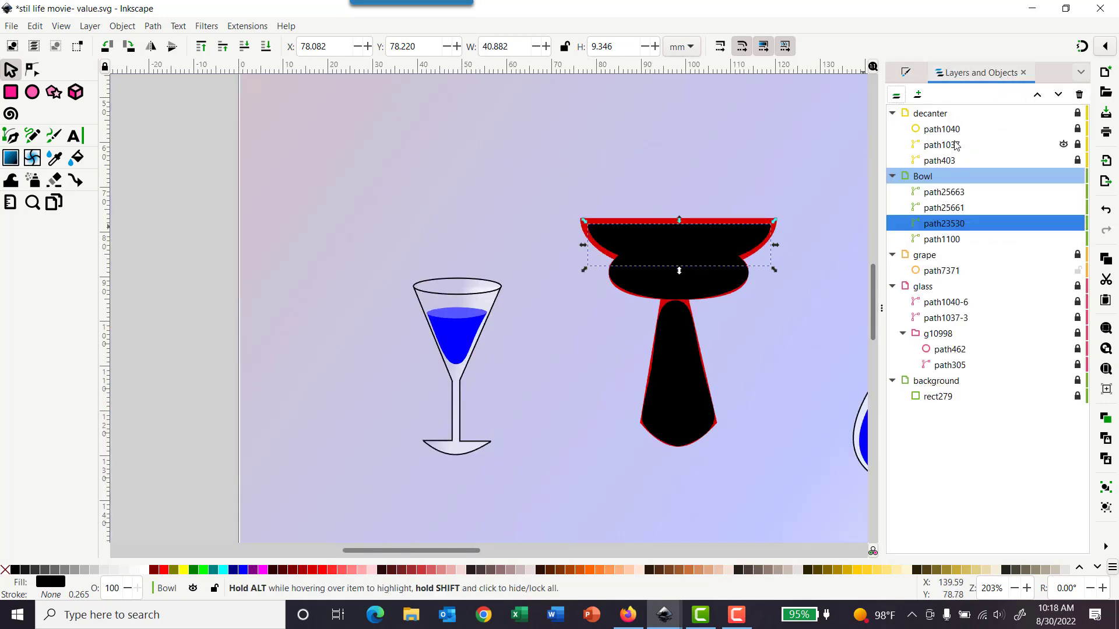
Step: Unlock the decanter's outline path in the decanter layer and select it
{"action": "left_click", "coordinate": [931, 117]}
{"action": "left_click", "coordinate": [1078, 113]}
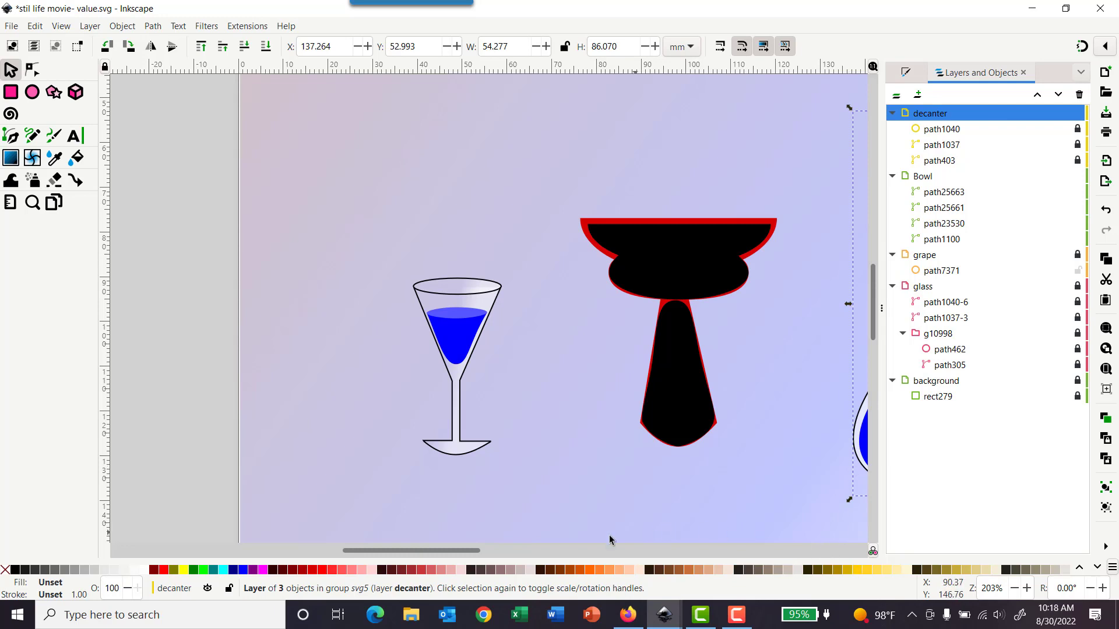
{"action": "left_click_drag", "start_coordinate": [485, 551], "coordinate": [608, 550]}
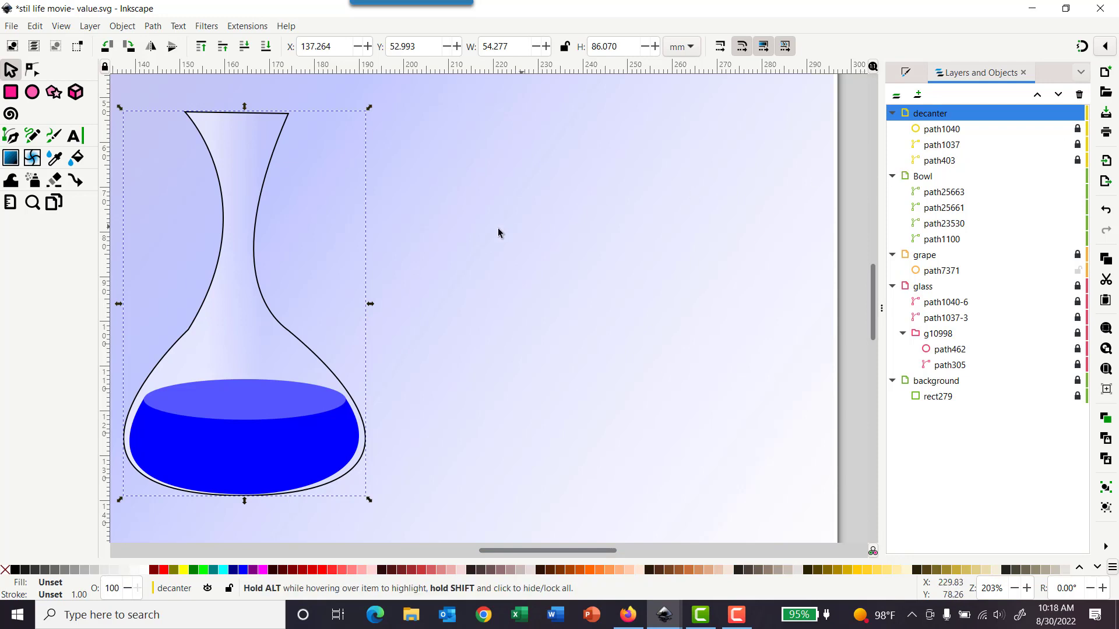
{"action": "left_click", "coordinate": [272, 130]}
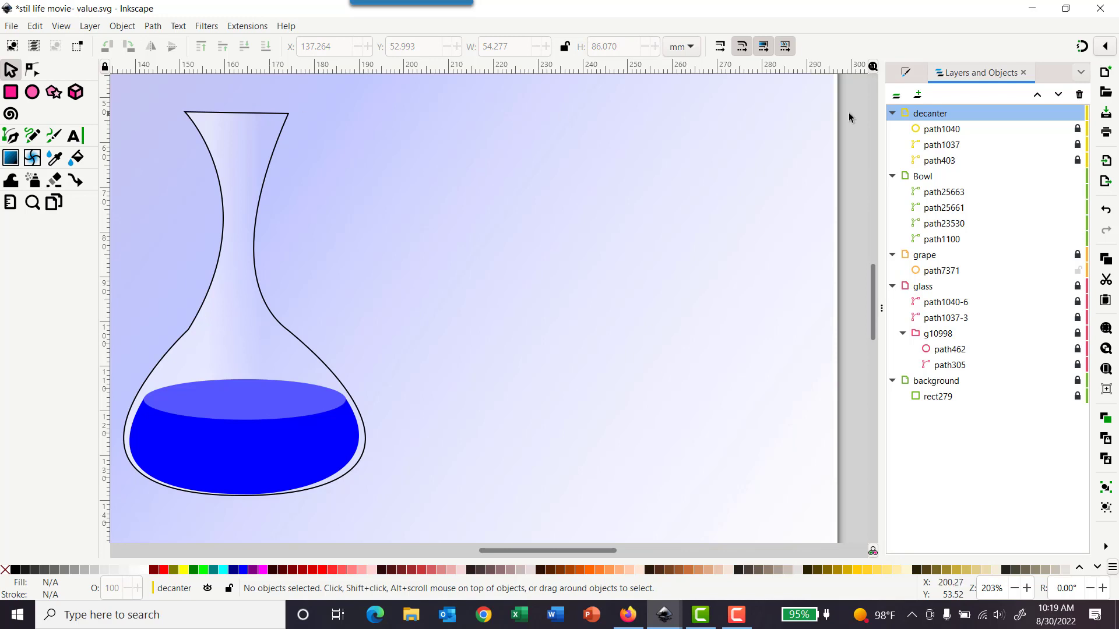
{"action": "left_click", "coordinate": [1077, 129]}
{"action": "left_click", "coordinate": [280, 117]}
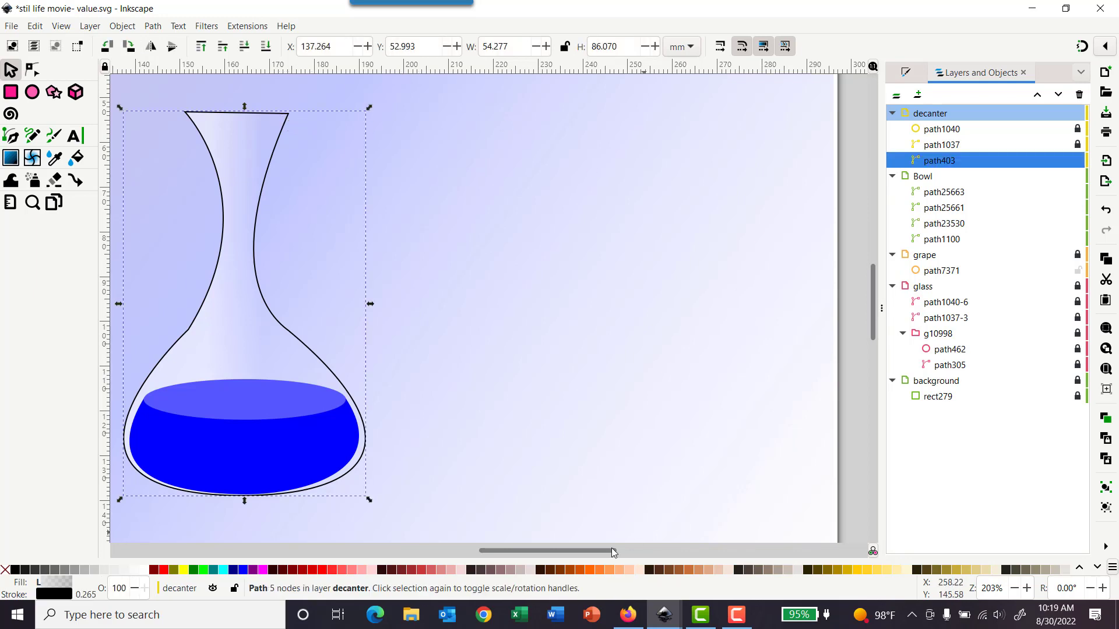
Step: Paste the decanter outline's style onto the flattened bowl rim shape
{"action": "left_click_drag", "start_coordinate": [612, 552], "coordinate": [514, 402]}
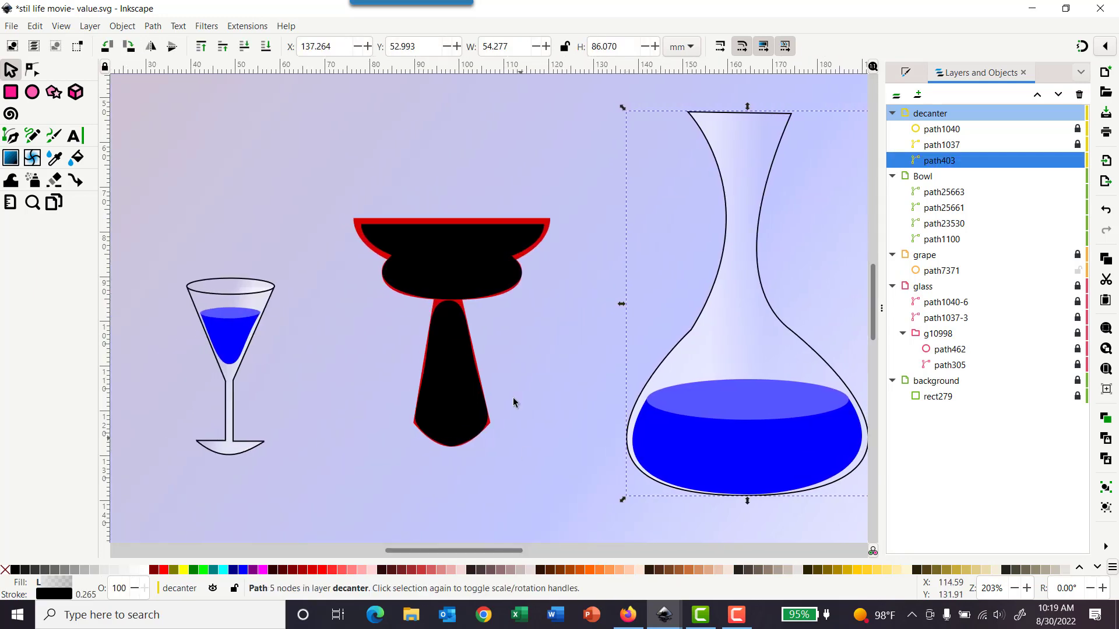
{"action": "left_click", "coordinate": [492, 245]}
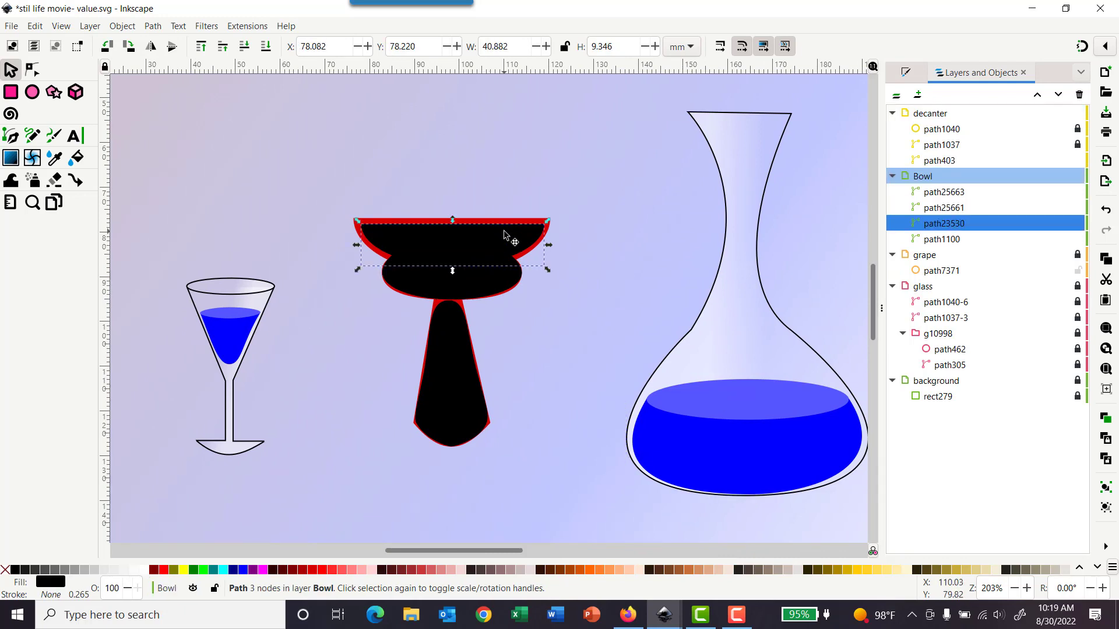
{"action": "left_click", "coordinate": [35, 25]}
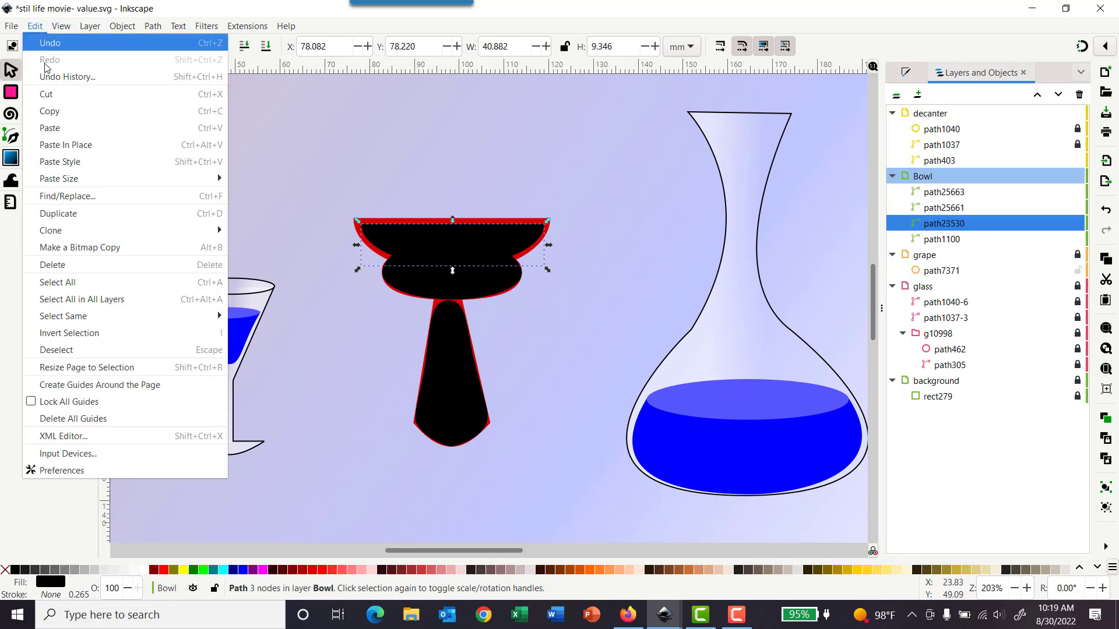
{"action": "left_click", "coordinate": [60, 162]}
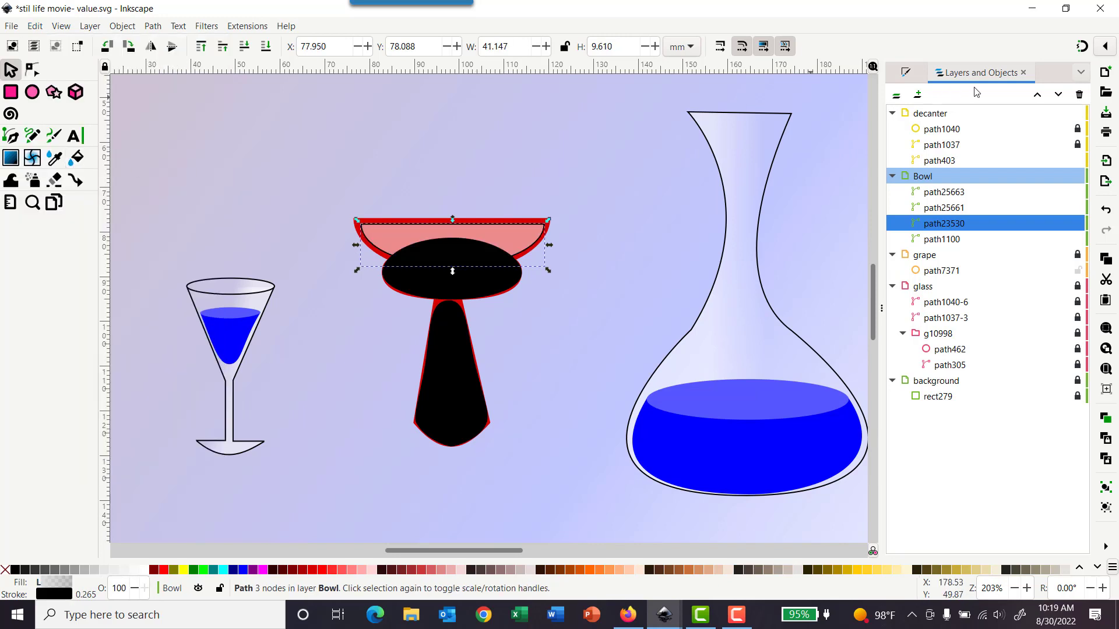
Step: Remove the stroke from the rim shape, returning to its fill settings
{"action": "left_click", "coordinate": [905, 72]}
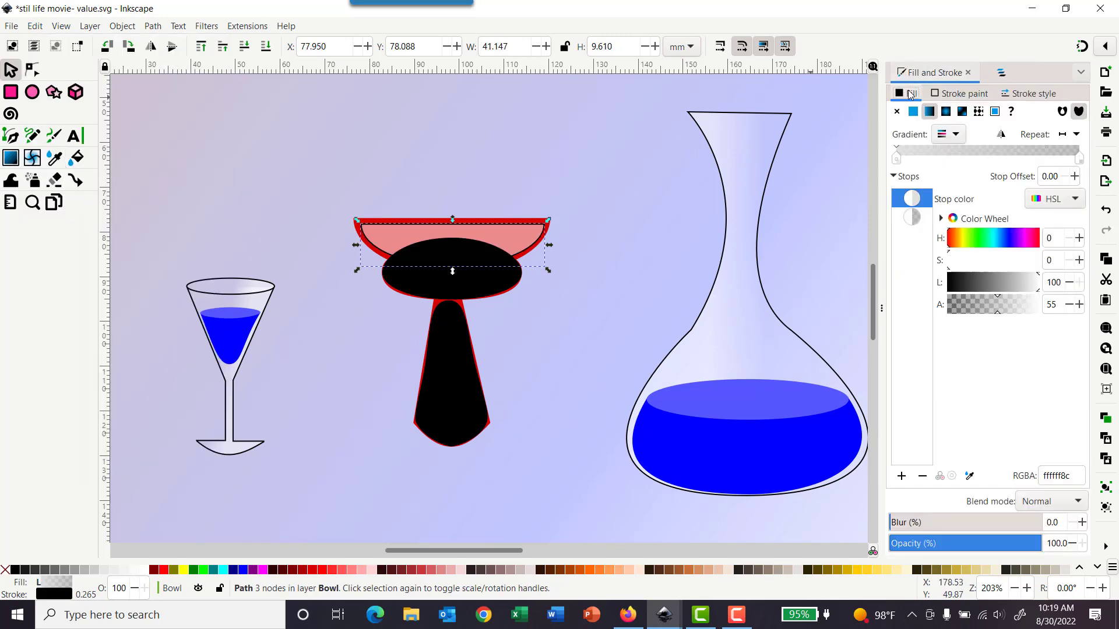
{"action": "left_click", "coordinate": [961, 93]}
{"action": "left_click", "coordinate": [896, 112]}
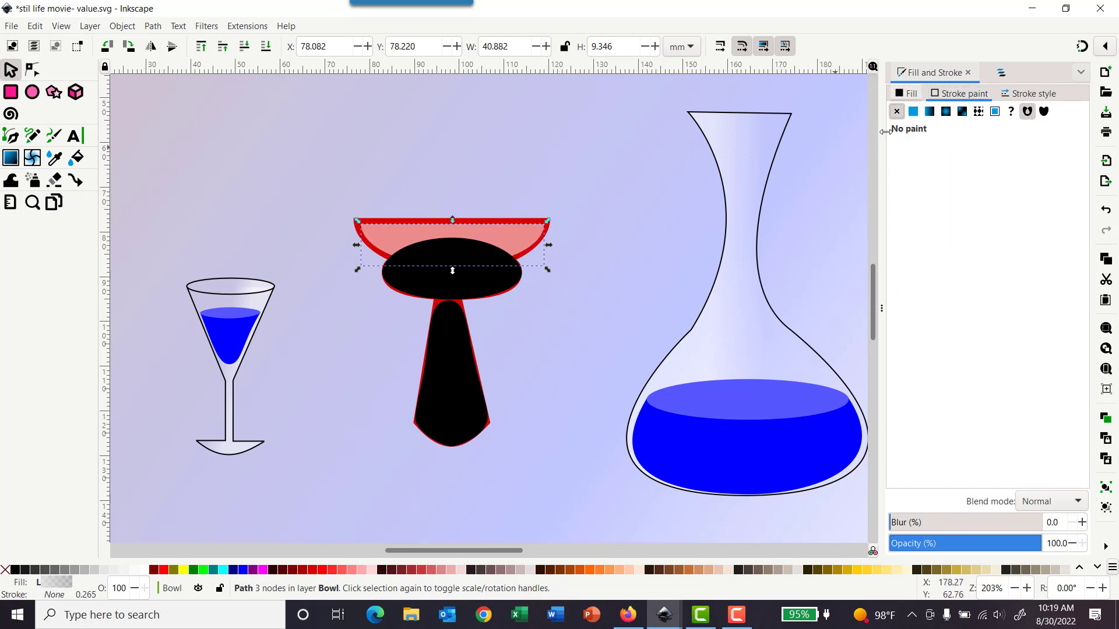
{"action": "left_click", "coordinate": [909, 94]}
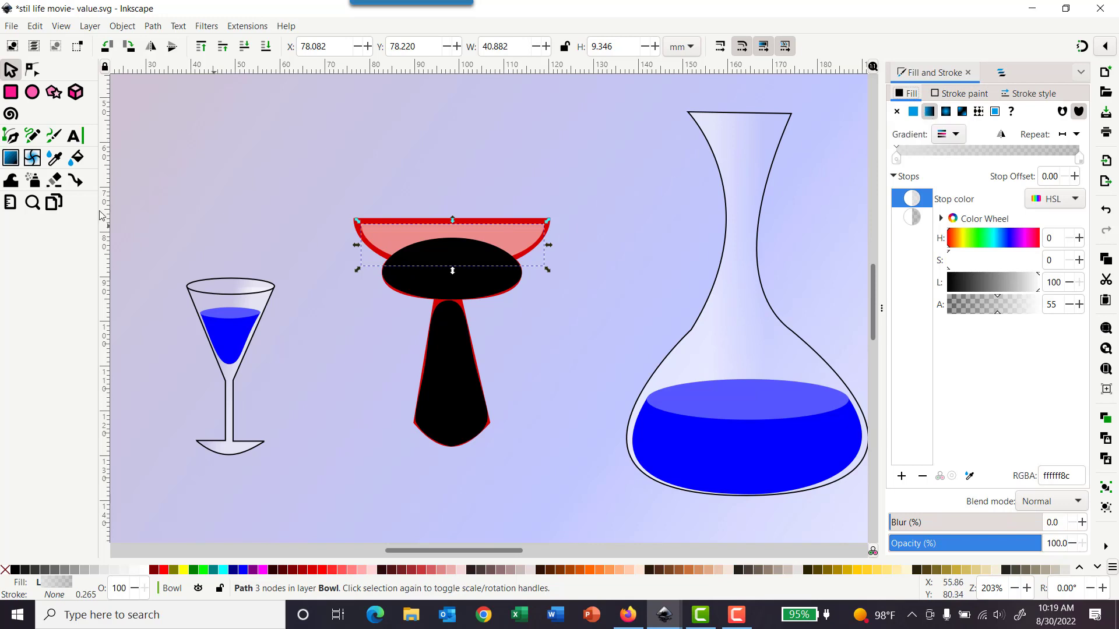
Step: Draw a vertical gradient upward across the rim shape and set its top stop to white
{"action": "left_click", "coordinate": [11, 157]}
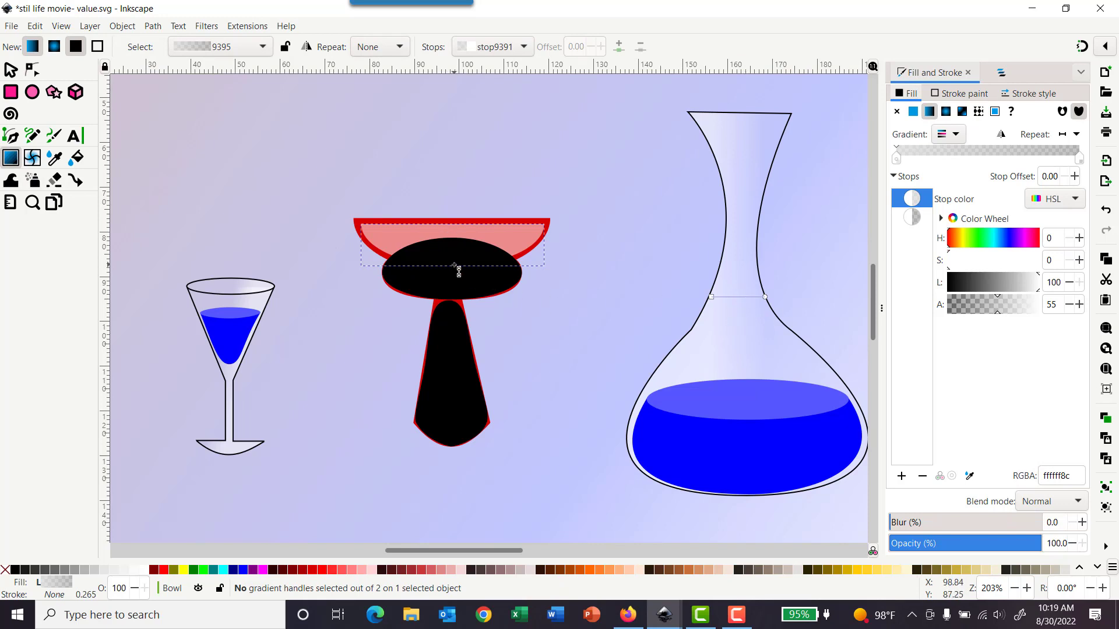
{"action": "left_click_drag", "start_coordinate": [454, 265], "coordinate": [455, 221]}
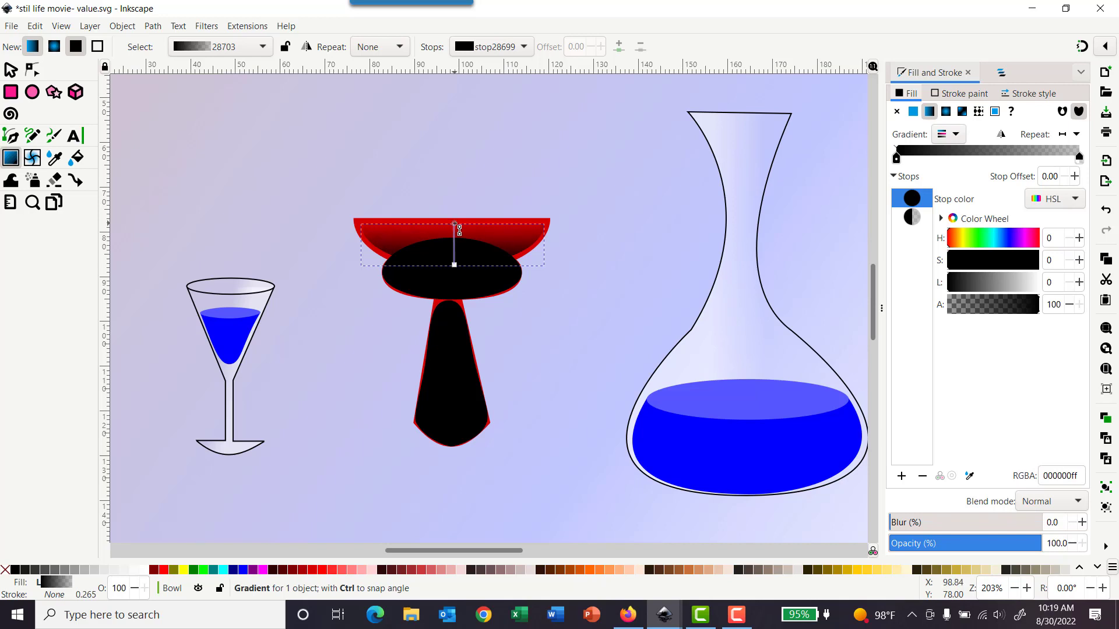
{"action": "left_click", "coordinate": [454, 224]}
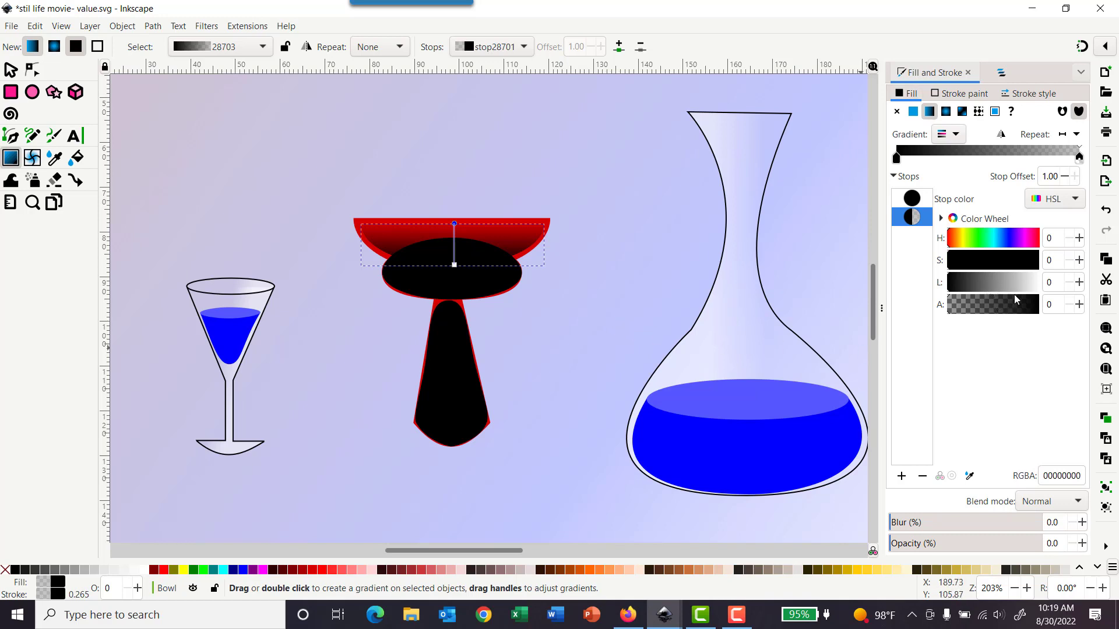
{"action": "left_click_drag", "start_coordinate": [1019, 289], "coordinate": [1039, 286]}
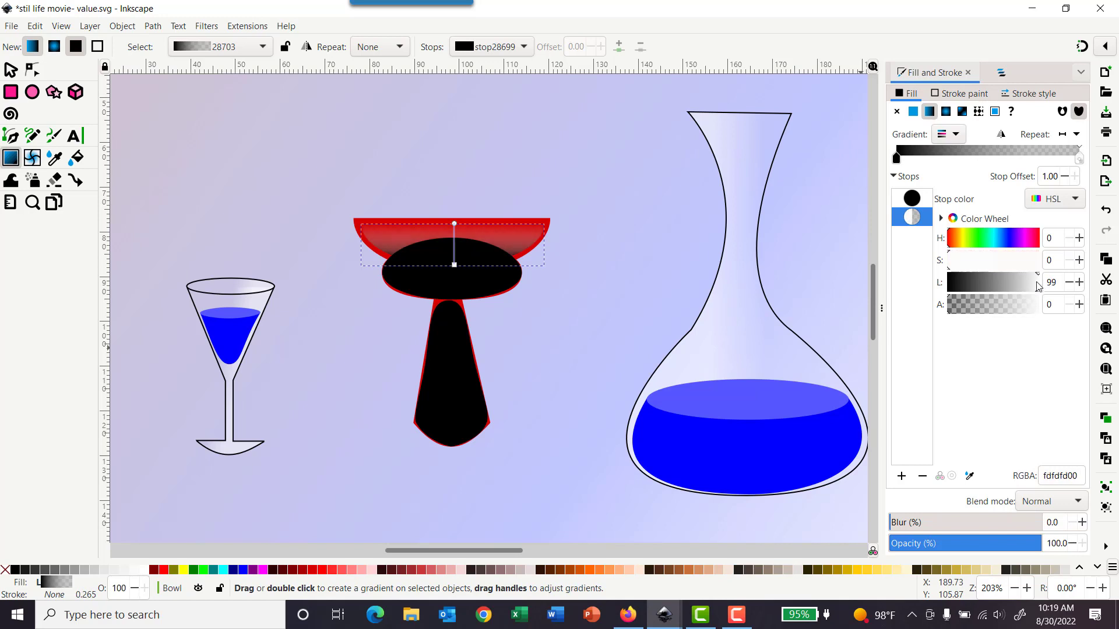
Step: Set the rim gradient's lower stop to white with alpha 36
{"action": "left_click", "coordinate": [454, 264]}
{"action": "left_click_drag", "start_coordinate": [1002, 285], "coordinate": [1054, 284]}
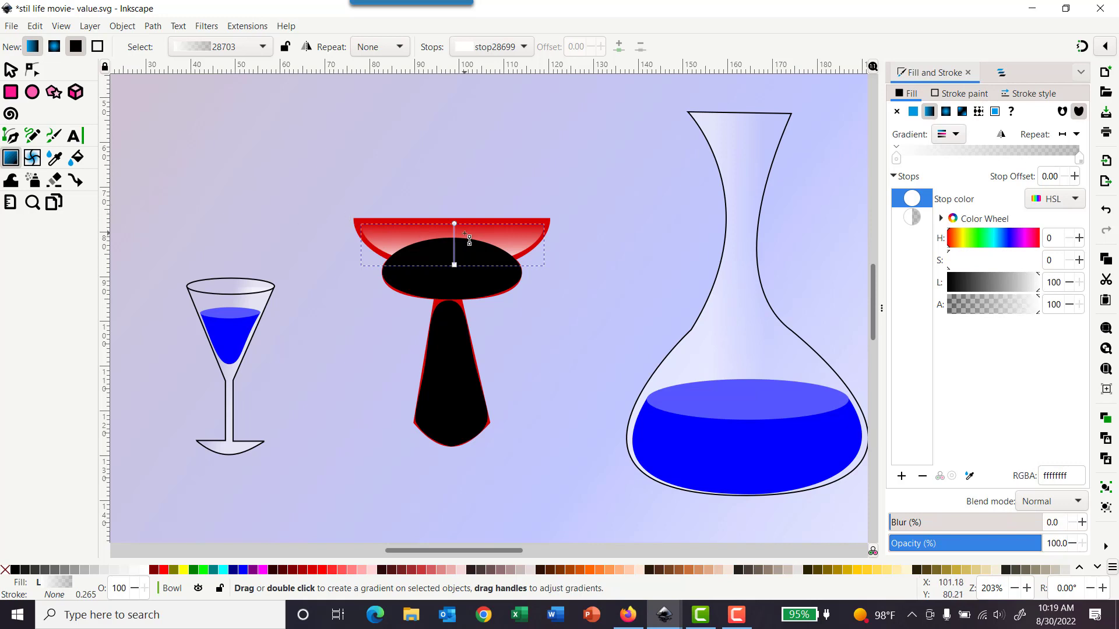
{"action": "left_click", "coordinate": [986, 311]}
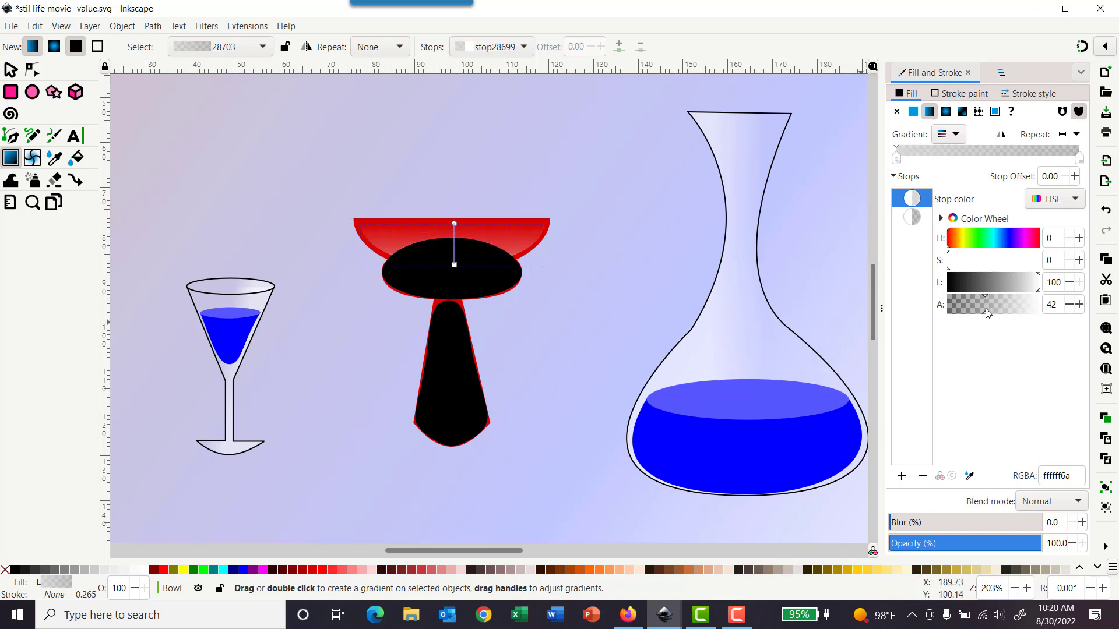
{"action": "left_click", "coordinate": [981, 309]}
{"action": "left_click", "coordinate": [11, 69]}
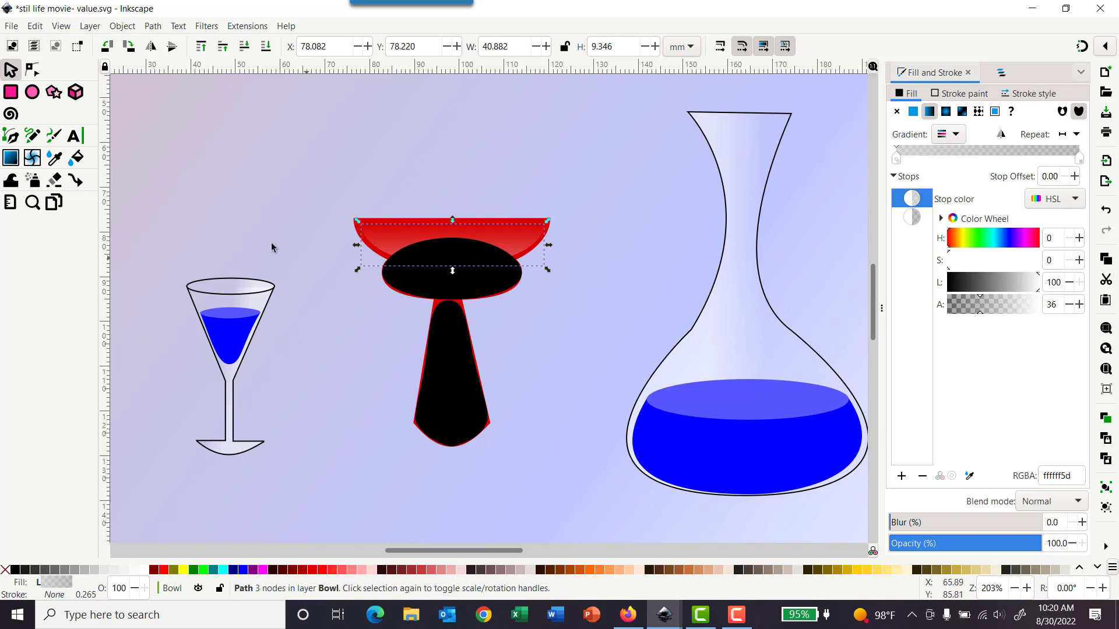
Step: Paste the same style onto the bowl's oval body shape and onto the stem shape
{"action": "left_click", "coordinate": [425, 283]}
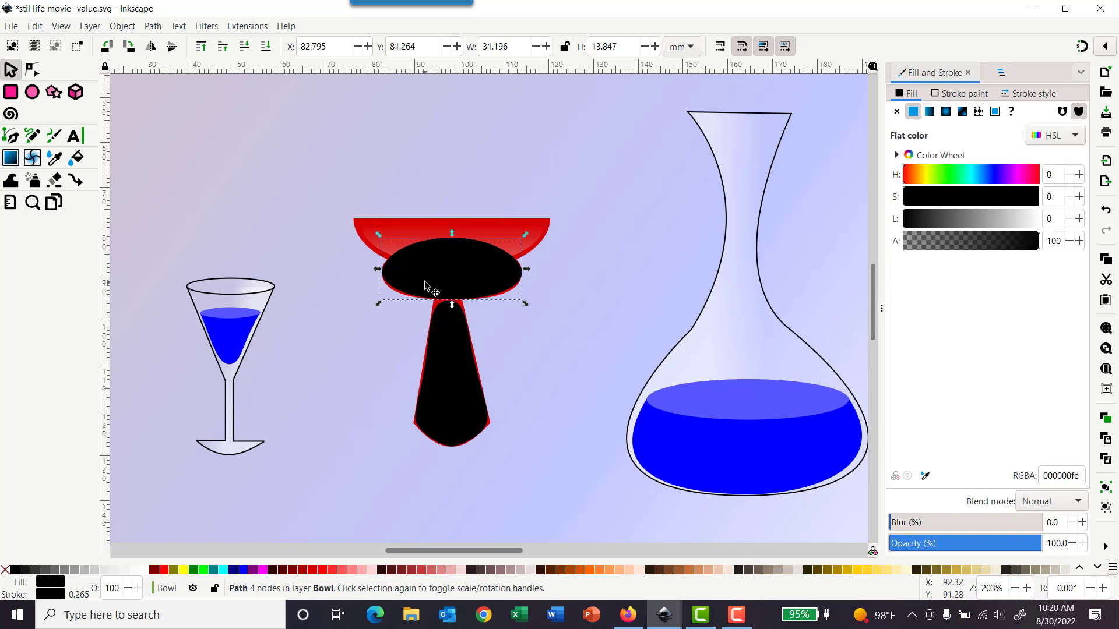
{"action": "left_click", "coordinate": [36, 27]}
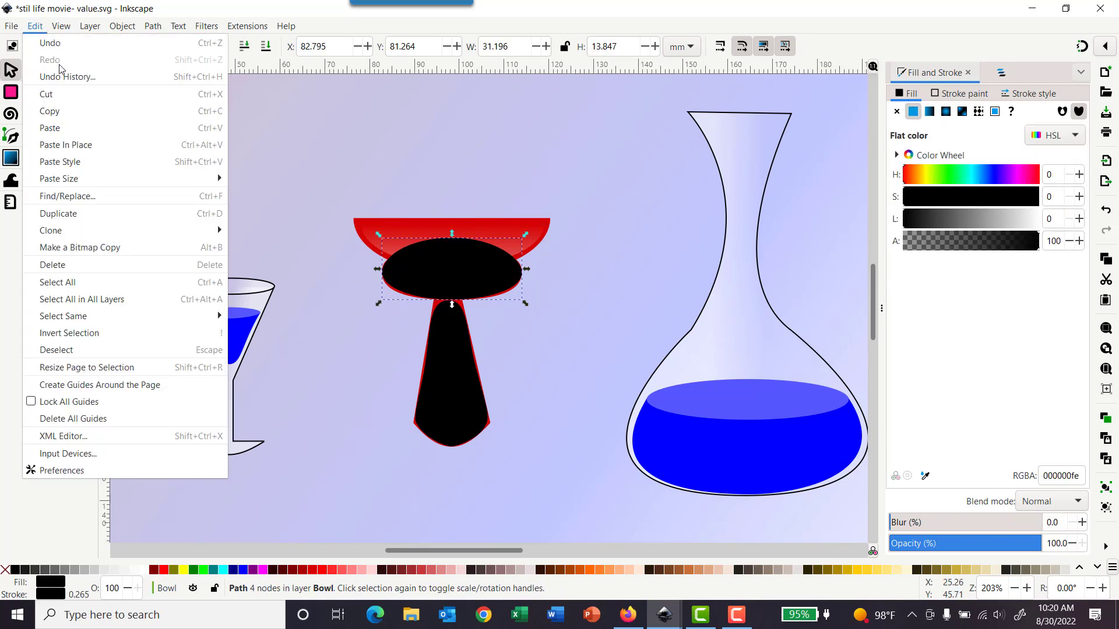
{"action": "left_click", "coordinate": [63, 163]}
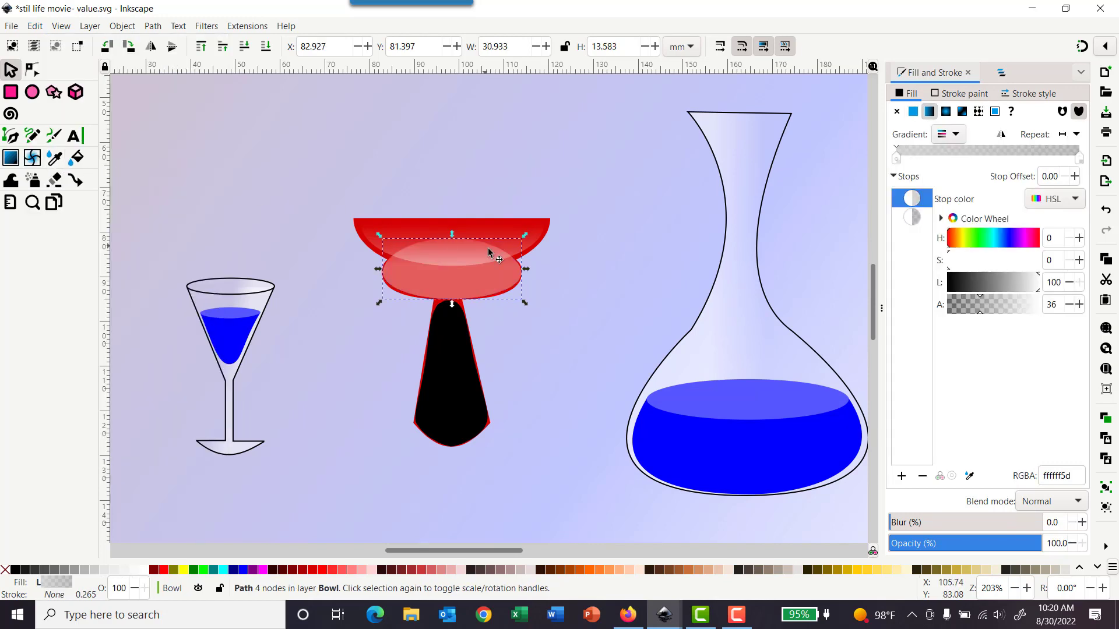
{"action": "left_click", "coordinate": [464, 370]}
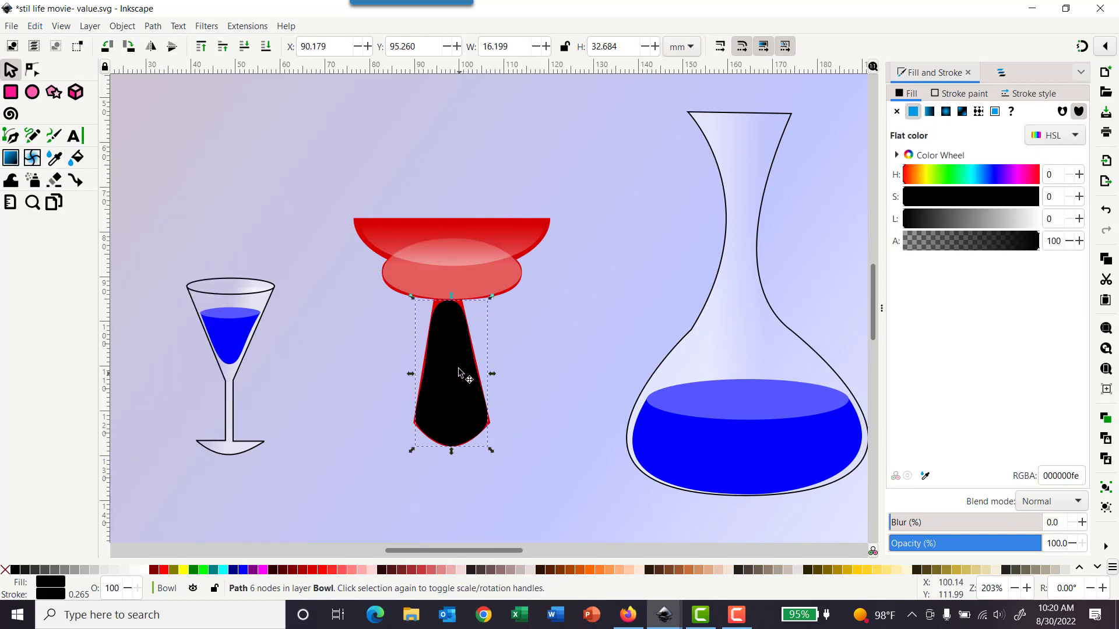
{"action": "left_click", "coordinate": [36, 26]}
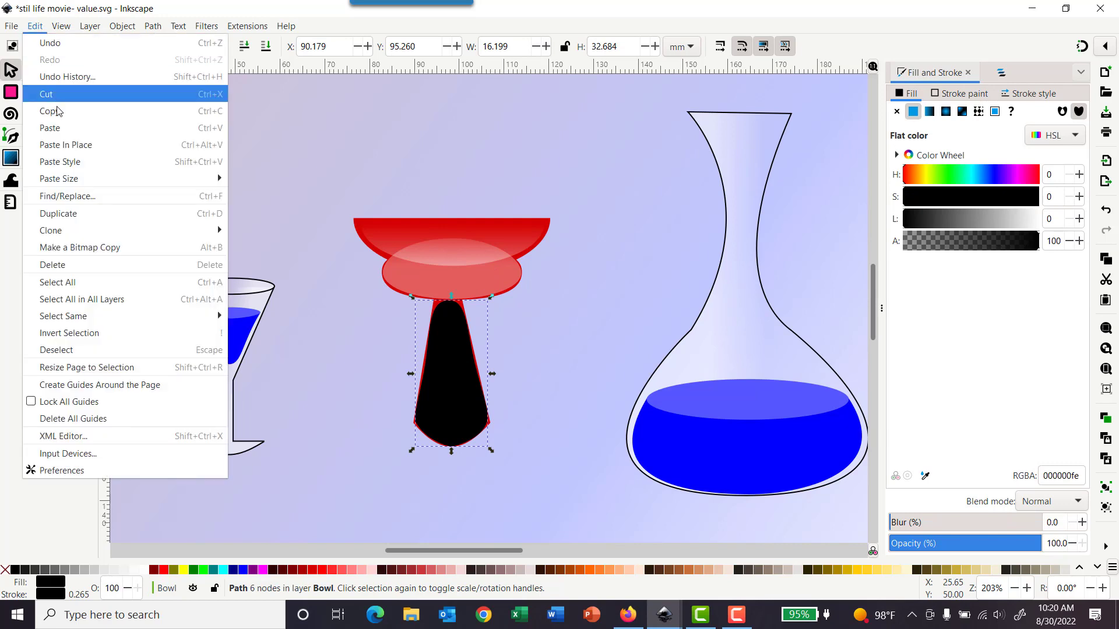
{"action": "left_click", "coordinate": [66, 167]}
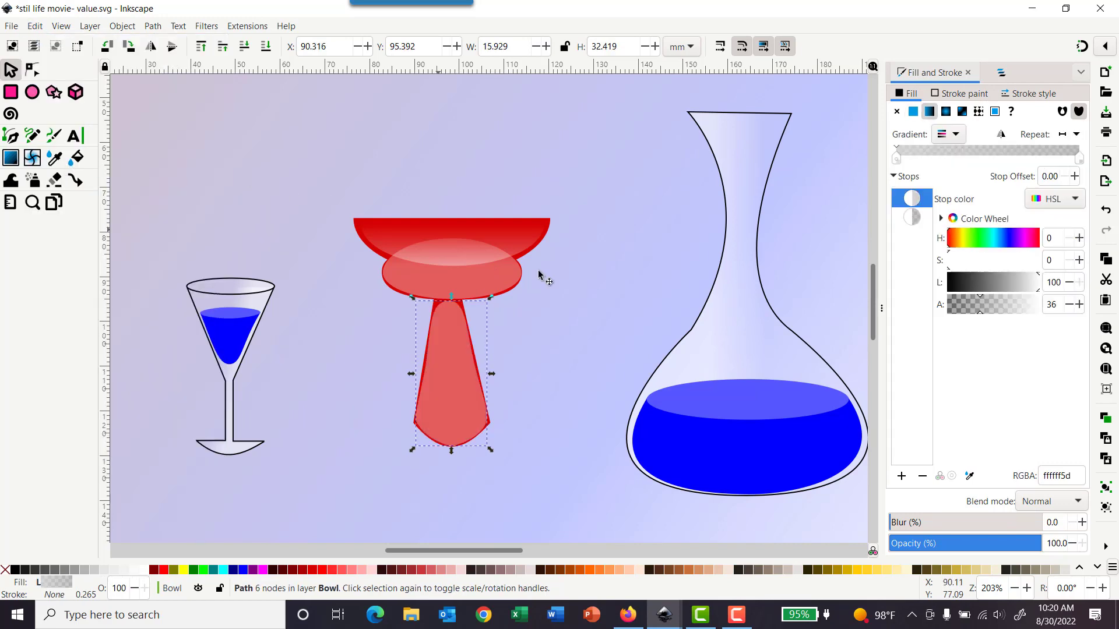
Step: Redraw the oval body's gradient vertically from its bottom edge up to the rim's top
{"action": "scroll", "coordinate": [521, 306], "scroll_direction": "up", "scroll_amount": 2}
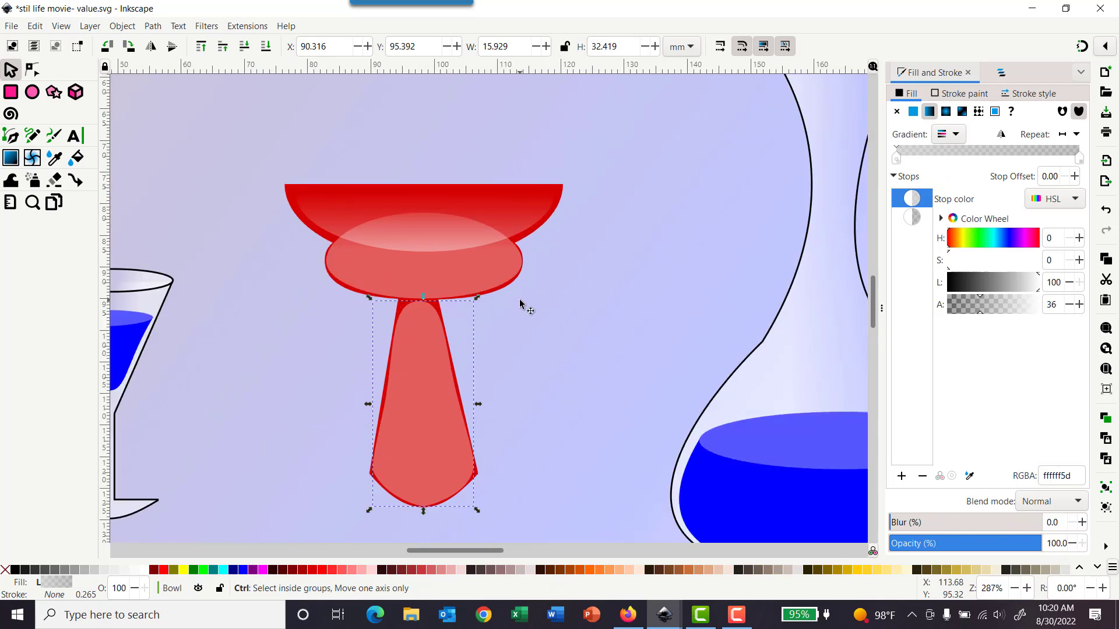
{"action": "left_click", "coordinate": [360, 245]}
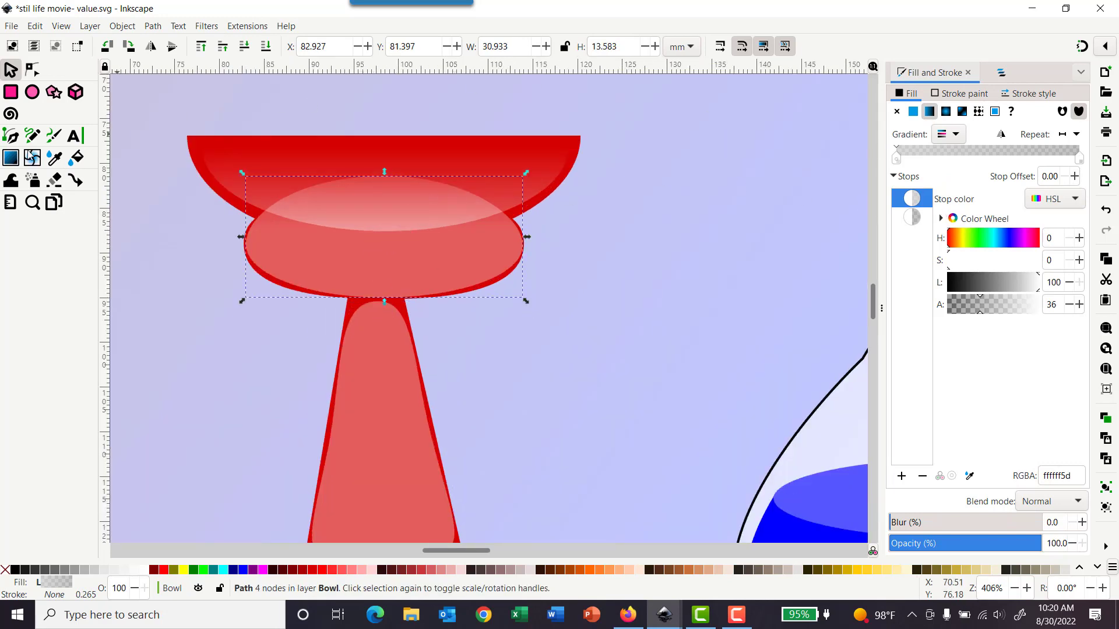
{"action": "left_click", "coordinate": [11, 159]}
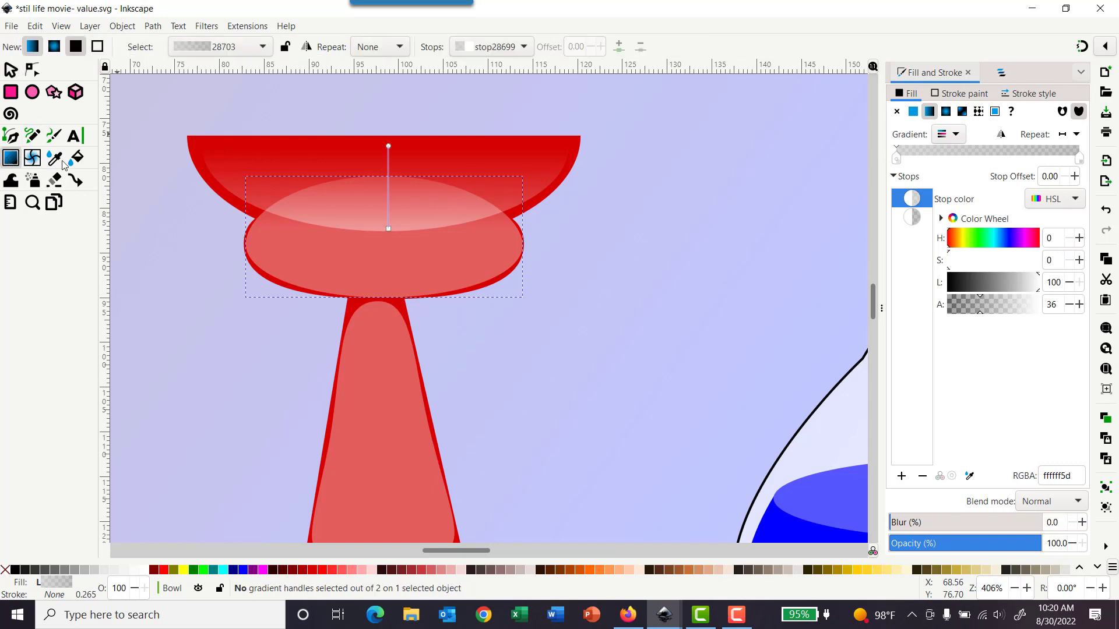
{"action": "left_click_drag", "start_coordinate": [378, 299], "coordinate": [377, 182]}
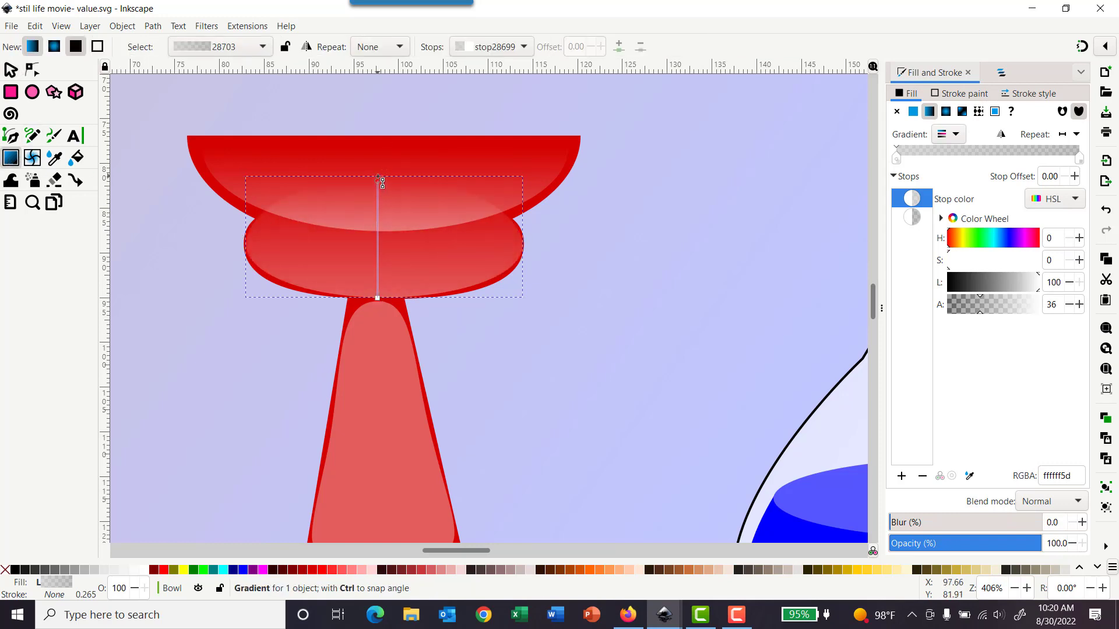
{"action": "left_click", "coordinate": [378, 176]}
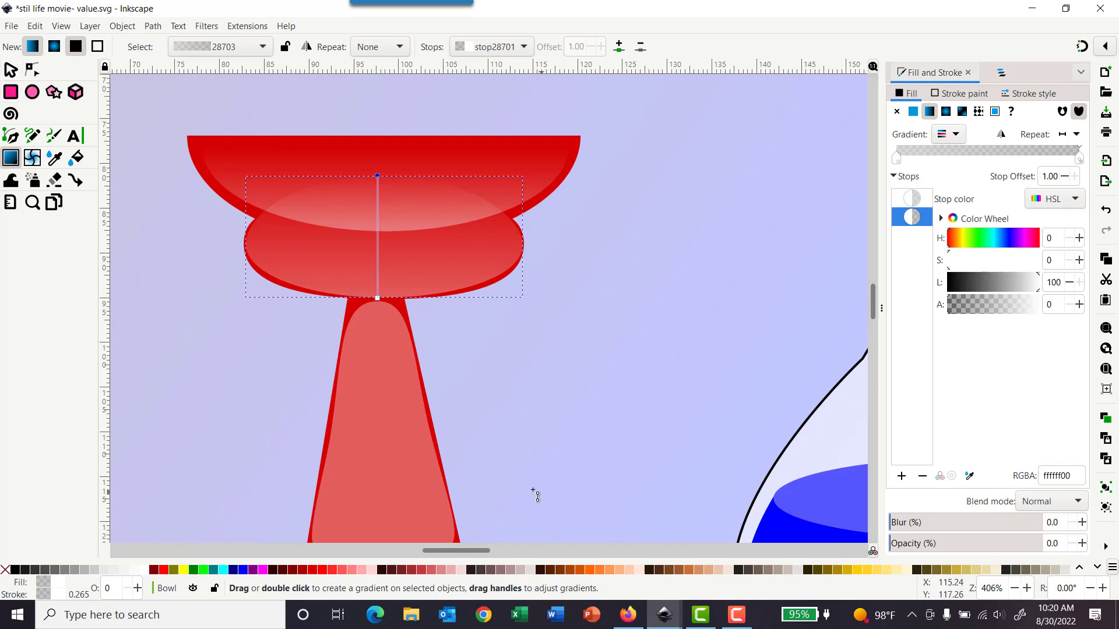
Step: Darken the oval gradient's top stop to lightness 57
{"action": "scroll", "coordinate": [414, 320], "scroll_direction": "down", "scroll_amount": 4}
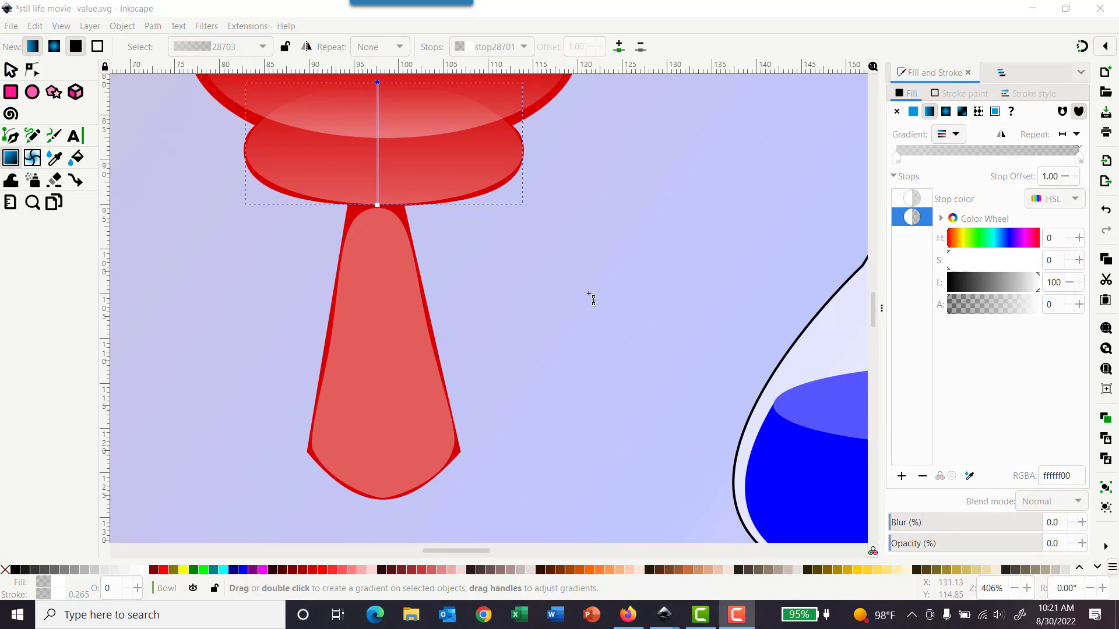
{"action": "scroll", "coordinate": [469, 243], "scroll_direction": "up", "scroll_amount": 4}
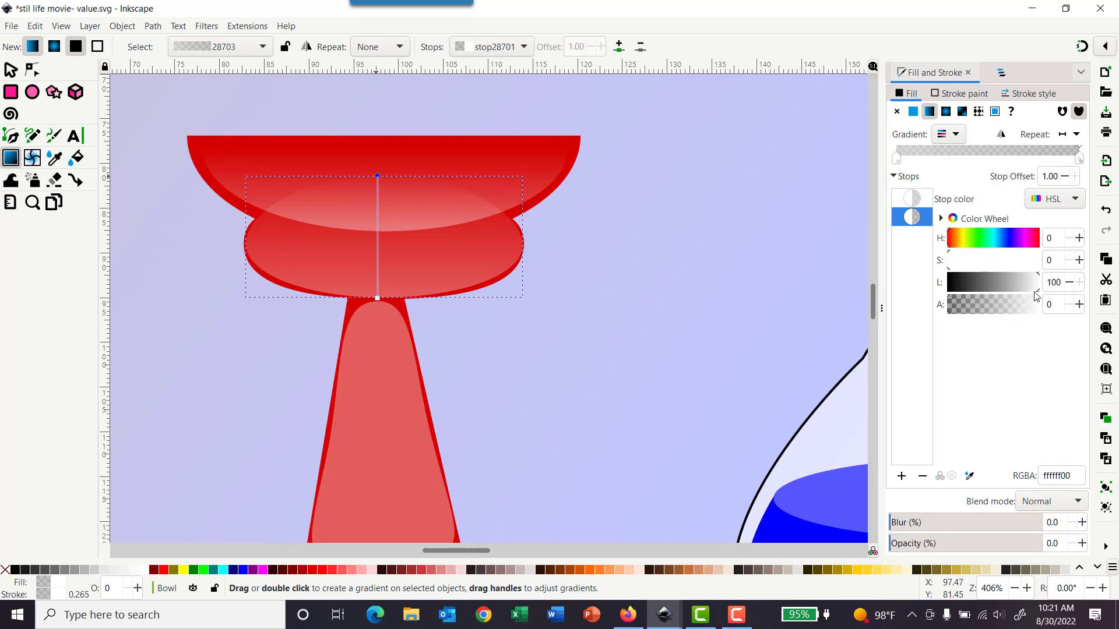
{"action": "left_click_drag", "start_coordinate": [1037, 294], "coordinate": [1000, 292]}
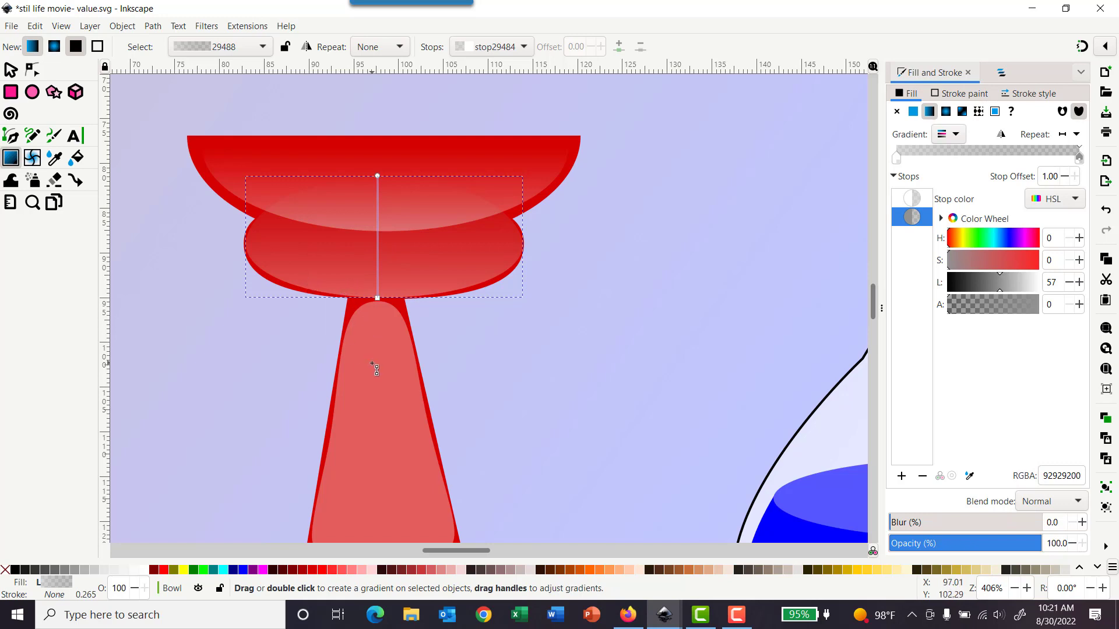
Step: Redraw the stem highlight's gradient vertically from the stem's bottom tip up to its top
{"action": "key", "text": "s"}
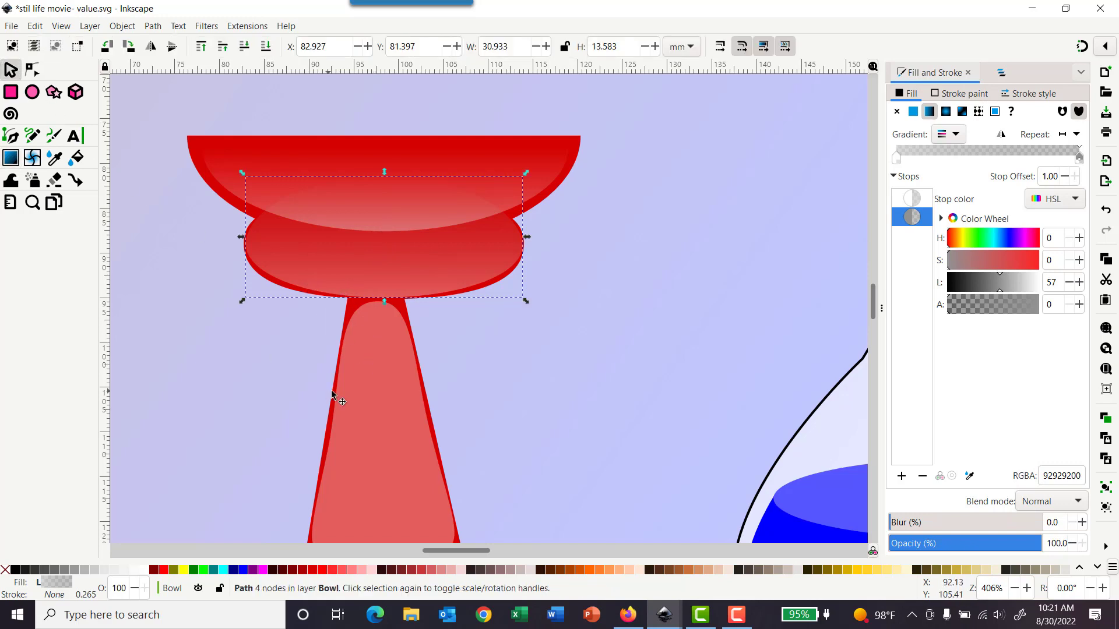
{"action": "left_click", "coordinate": [379, 394]}
{"action": "scroll", "coordinate": [641, 361], "scroll_direction": "down", "scroll_amount": 6}
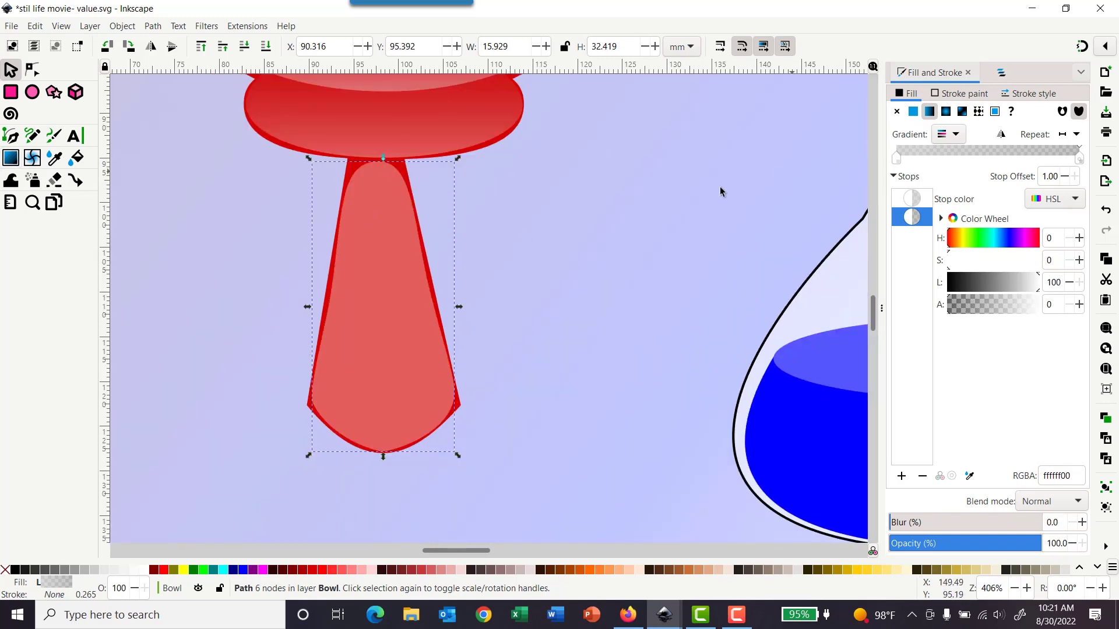
{"action": "left_click", "coordinate": [17, 161]}
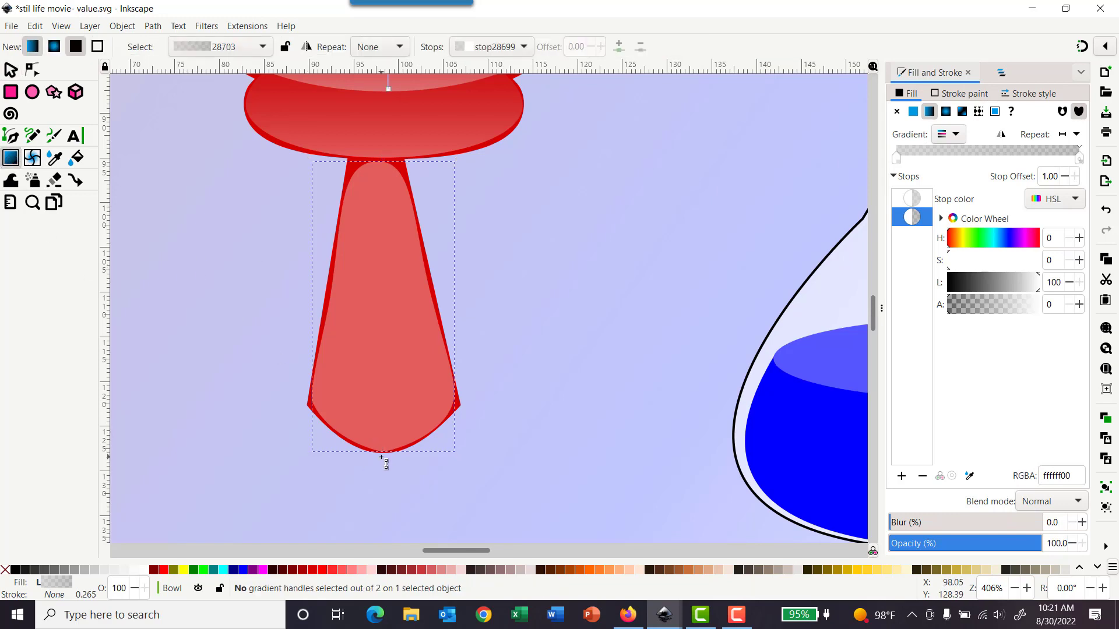
{"action": "left_click_drag", "start_coordinate": [383, 457], "coordinate": [381, 161]}
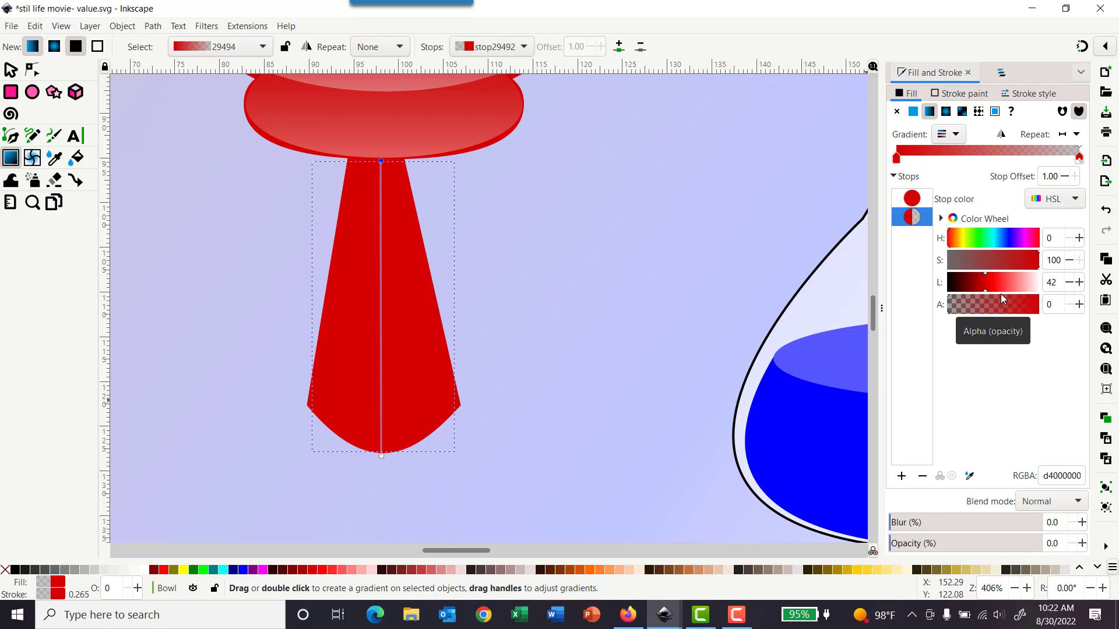
Step: Set the stem gradient's top stop to lightness 97 and alpha 43
{"action": "left_click_drag", "start_coordinate": [1007, 290], "coordinate": [1038, 286]}
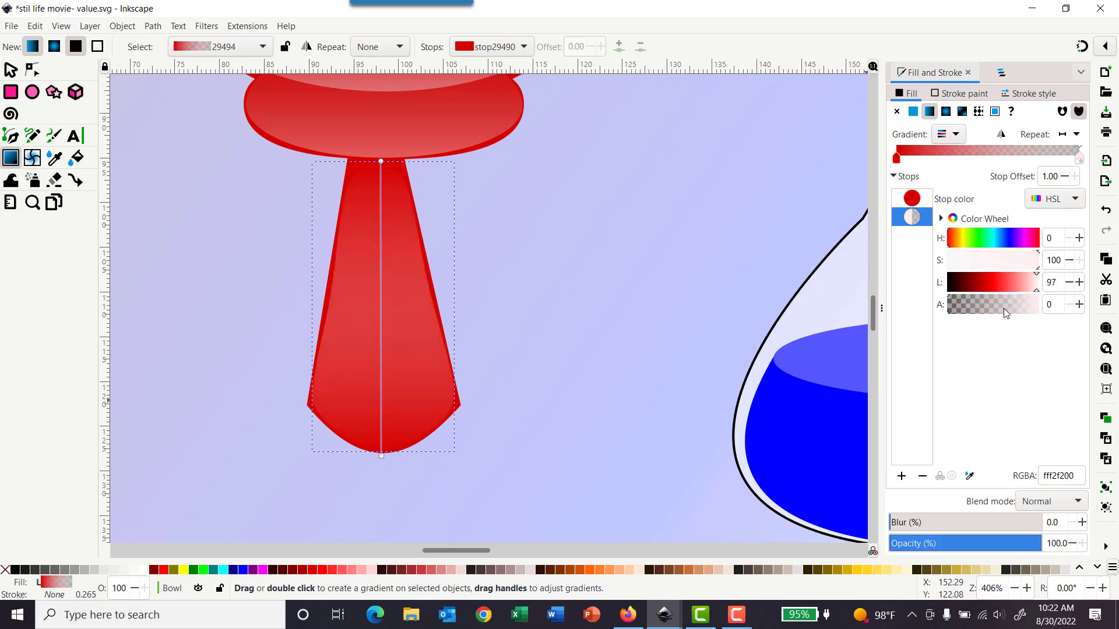
{"action": "left_click_drag", "start_coordinate": [1024, 313], "coordinate": [987, 306]}
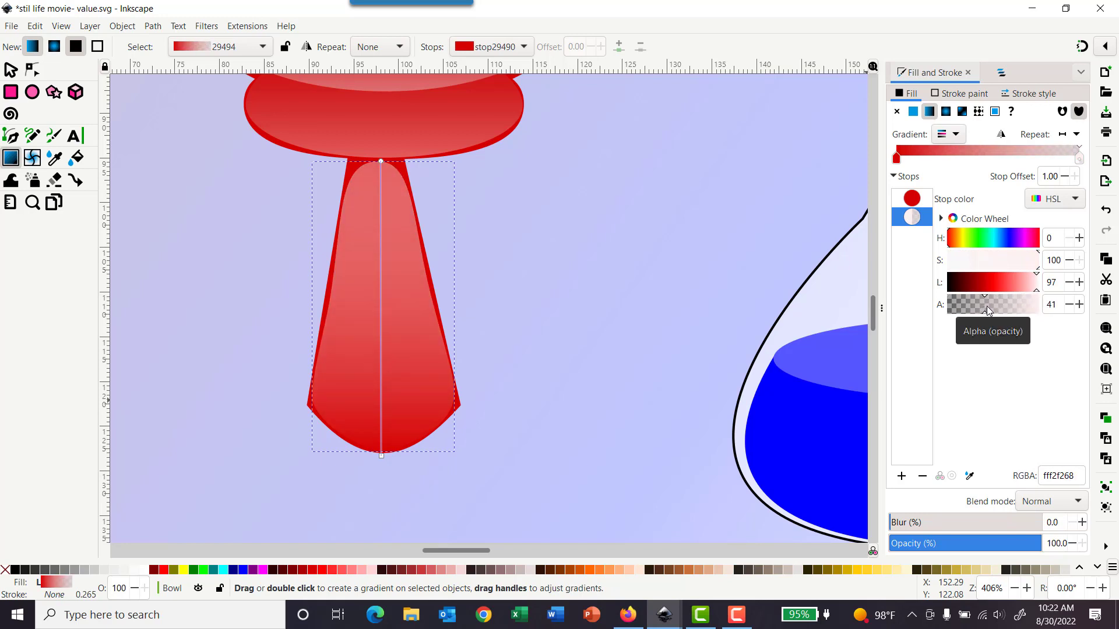
Step: Set the stem gradient's bottom stop to lightness 44 and alpha 0
{"action": "left_click", "coordinate": [382, 455]}
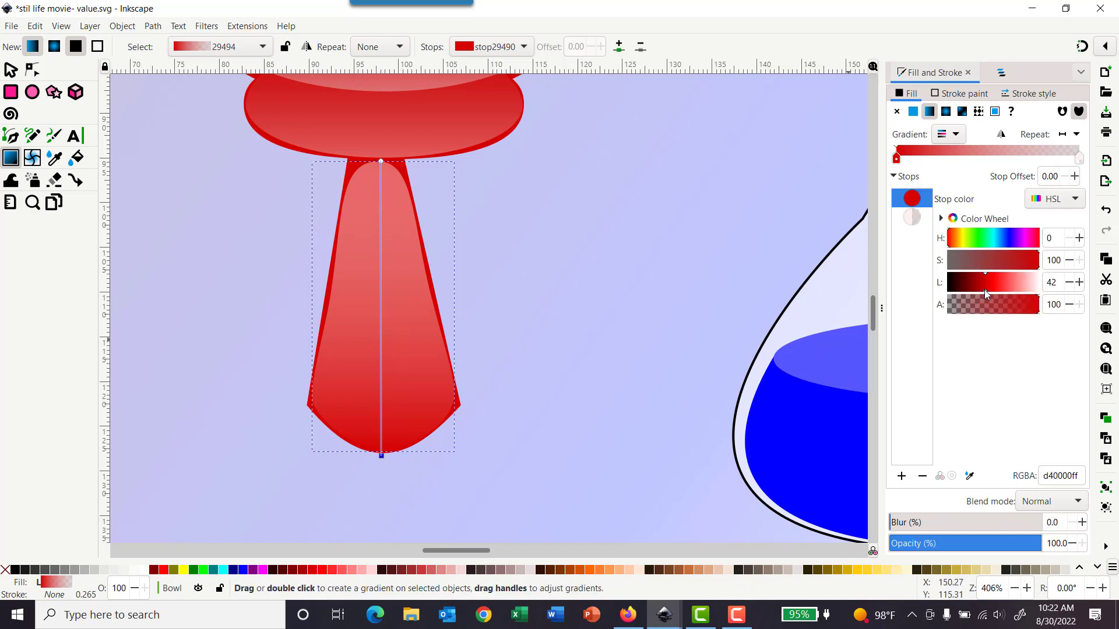
{"action": "mouse_move", "coordinate": [986, 294]}
{"action": "left_mouse_down"}
{"action": "mouse_move", "coordinate": [954, 295]}
{"action": "mouse_move", "coordinate": [1003, 285]}
{"action": "mouse_move", "coordinate": [977, 285]}
{"action": "mouse_move", "coordinate": [988, 286]}
{"action": "left_mouse_up"}
{"action": "left_click_drag", "start_coordinate": [1024, 315], "coordinate": [946, 321]}
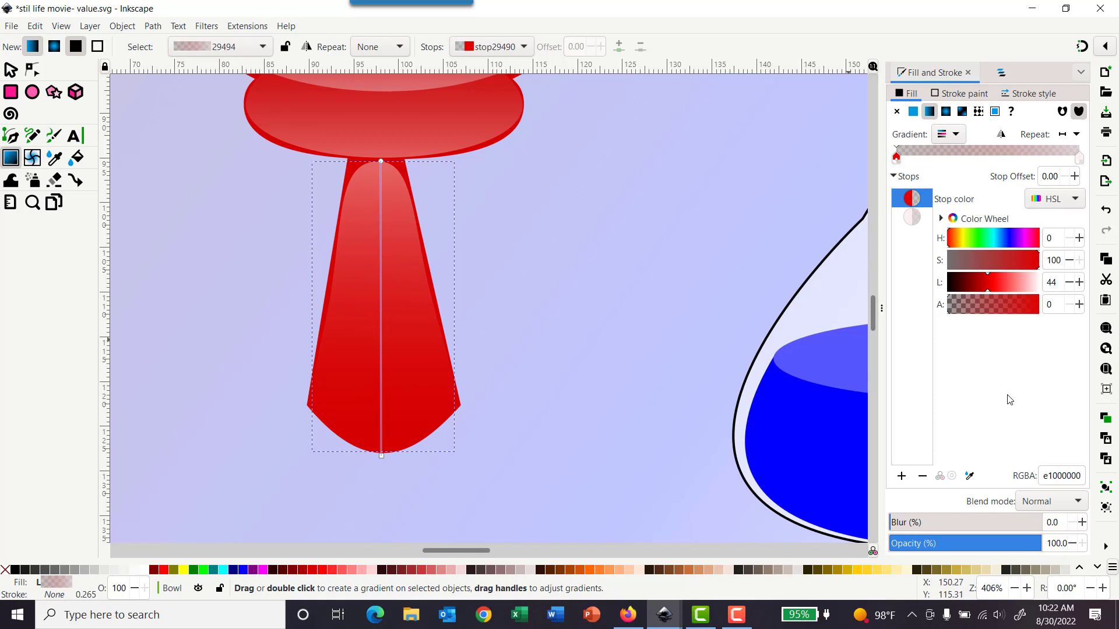
Step: Blur the stem highlight shape by 30%
{"action": "left_click_drag", "start_coordinate": [1067, 524], "coordinate": [1034, 520]}
{"action": "type", "text": "3"}
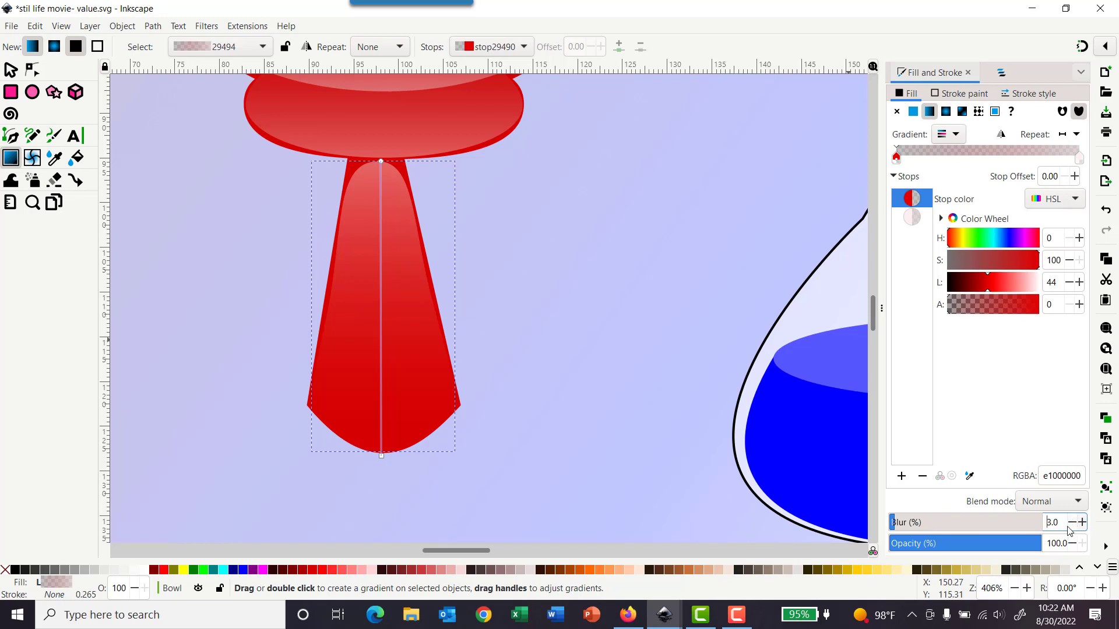
{"action": "left_click_drag", "start_coordinate": [1061, 523], "coordinate": [1046, 526]}
{"action": "type", "text": "30"}
{"action": "key", "text": "Return"}
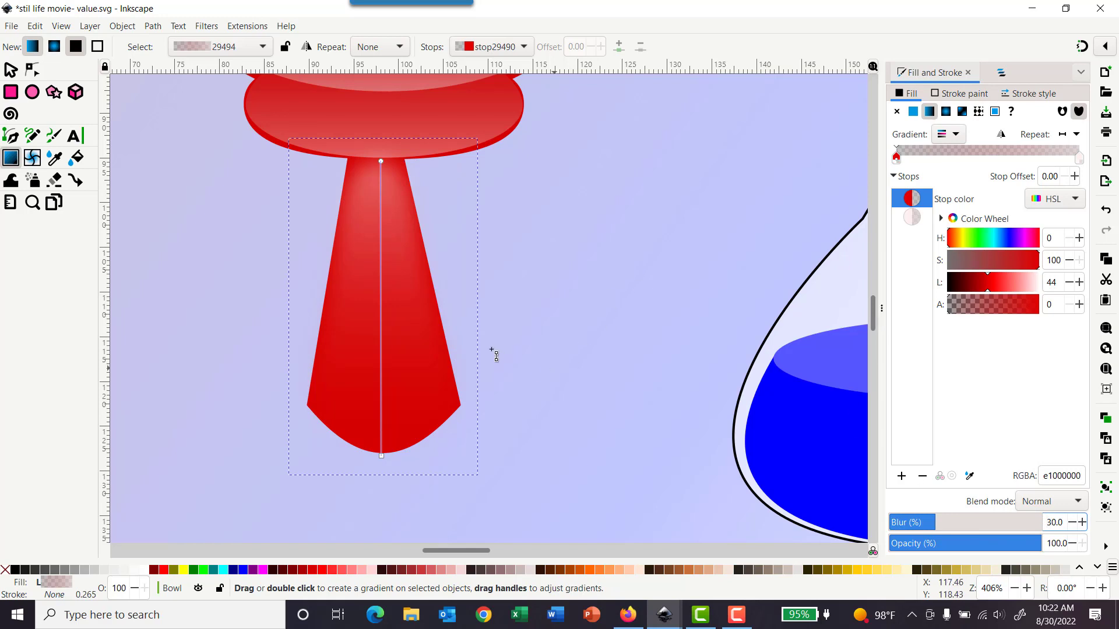
Step: Try blur values of 20% and 100% on the oval body highlight and undo them
{"action": "scroll", "coordinate": [492, 352], "scroll_direction": "up", "scroll_amount": 4}
{"action": "left_click", "coordinate": [10, 69]}
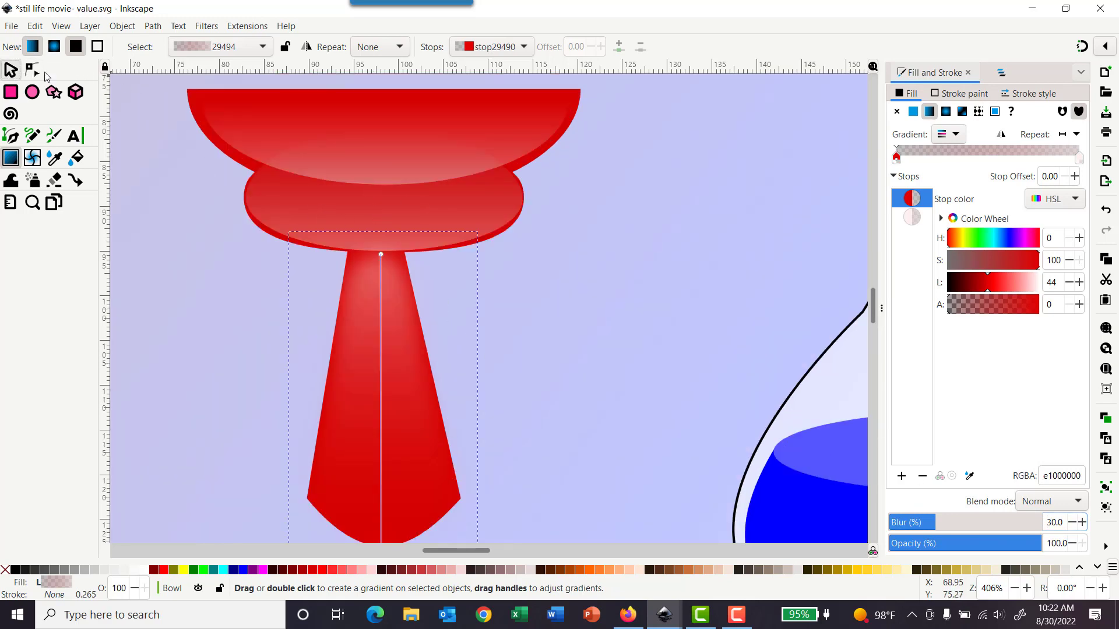
{"action": "left_click", "coordinate": [342, 204]}
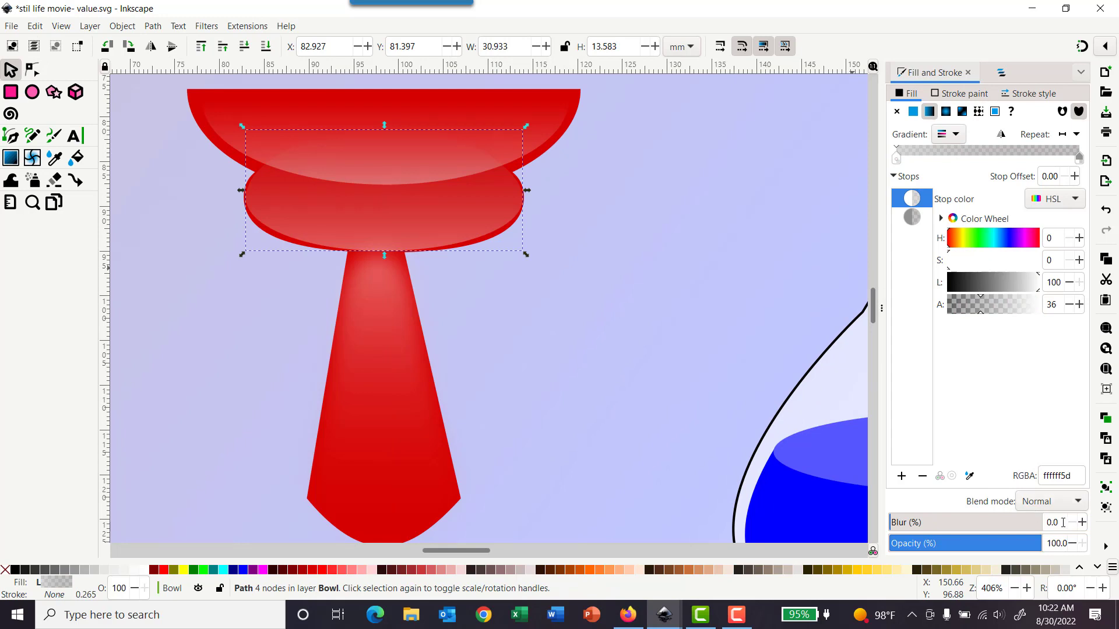
{"action": "left_click_drag", "start_coordinate": [1062, 523], "coordinate": [1040, 519]}
{"action": "type", "text": "20"}
{"action": "key", "text": "Return"}
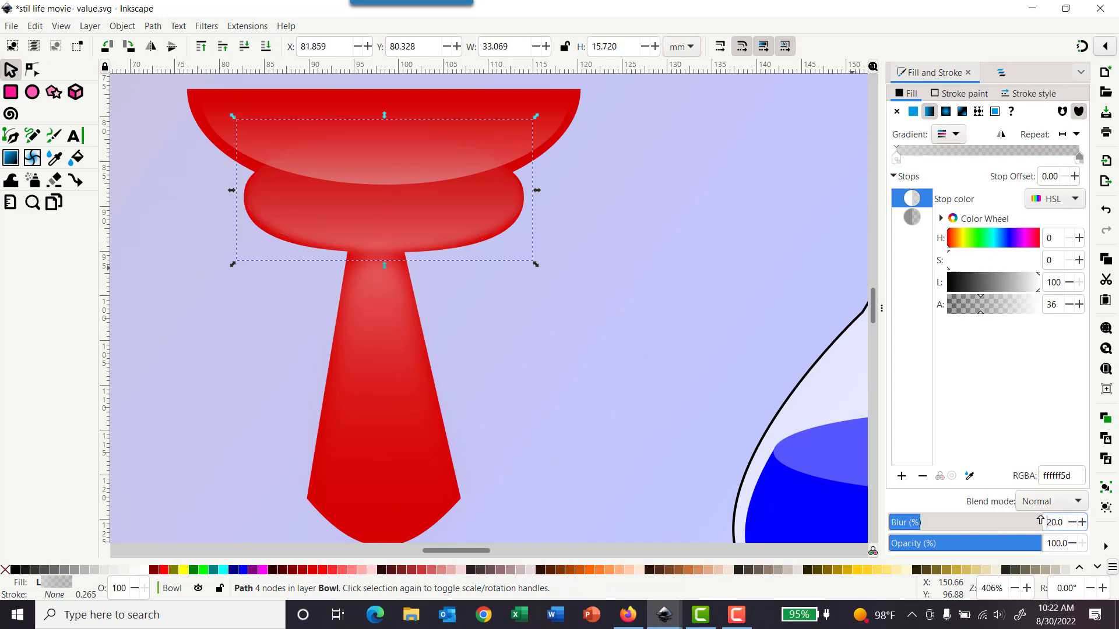
{"action": "key", "text": "ctrl+z"}
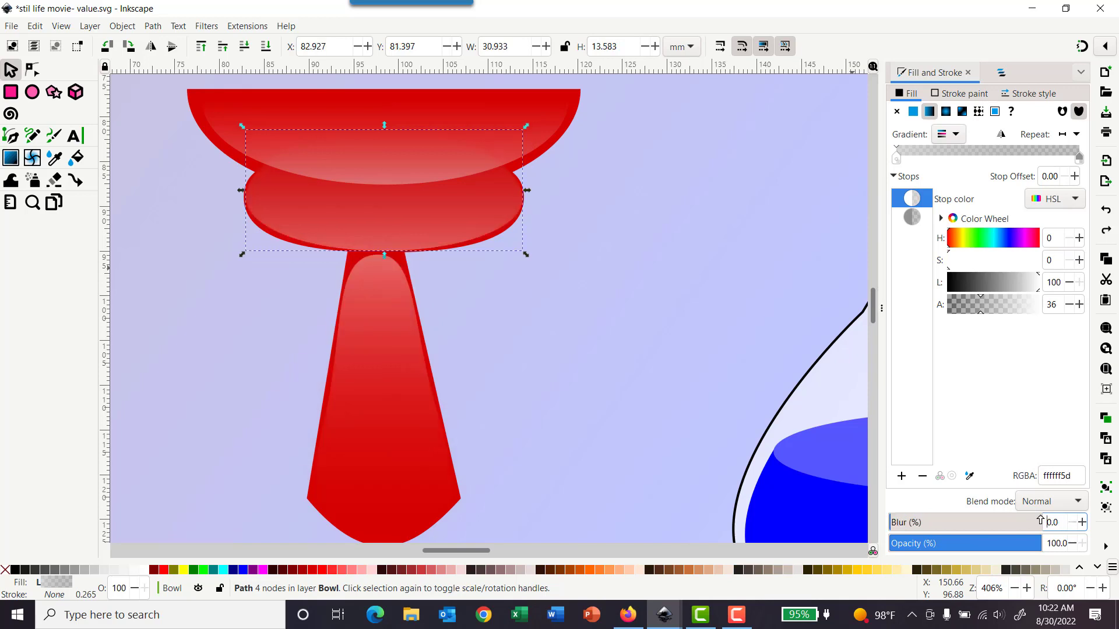
{"action": "left_click", "coordinate": [1040, 520]}
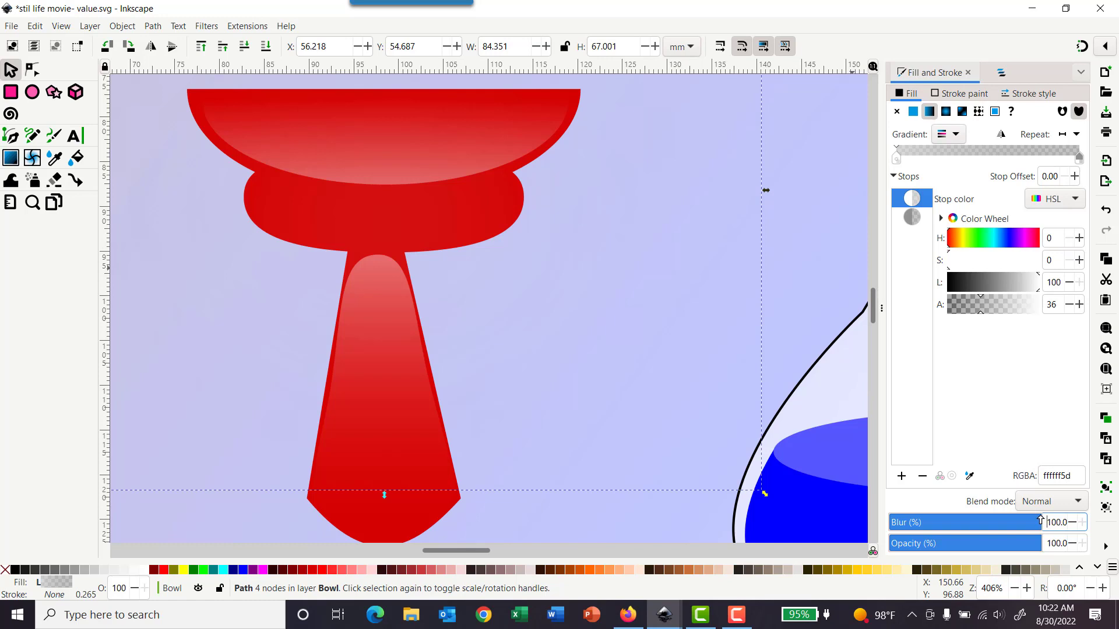
{"action": "key", "text": "ctrl+z"}
Step: Set the oval body highlight's blur to 10%
{"action": "triple_click", "coordinate": [1064, 521]}
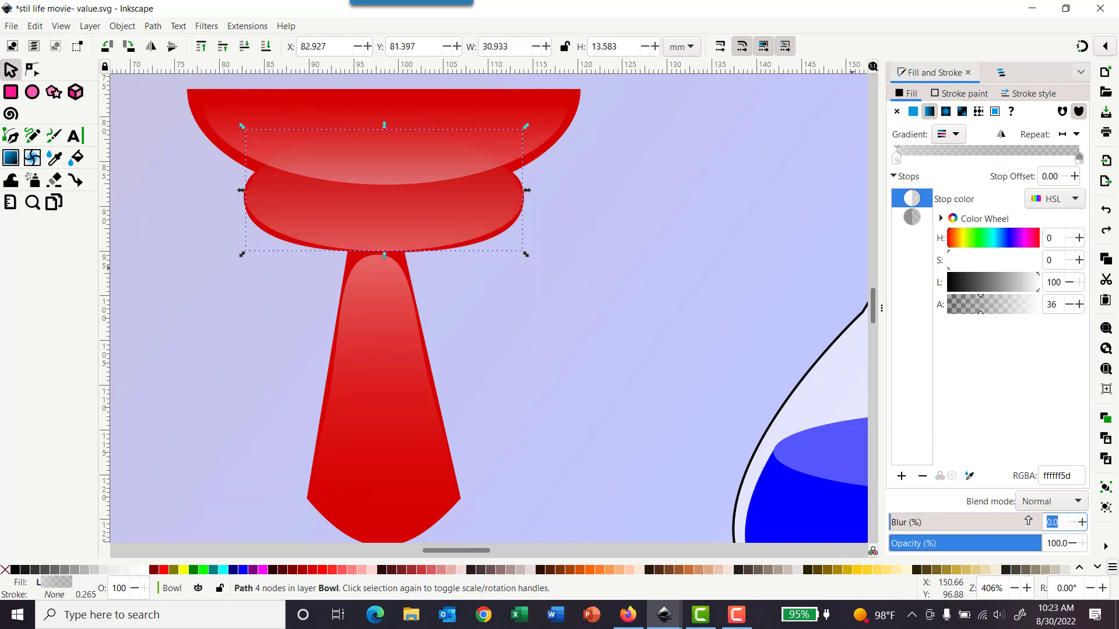
{"action": "type", "text": "30"}
{"action": "key", "text": "Return"}
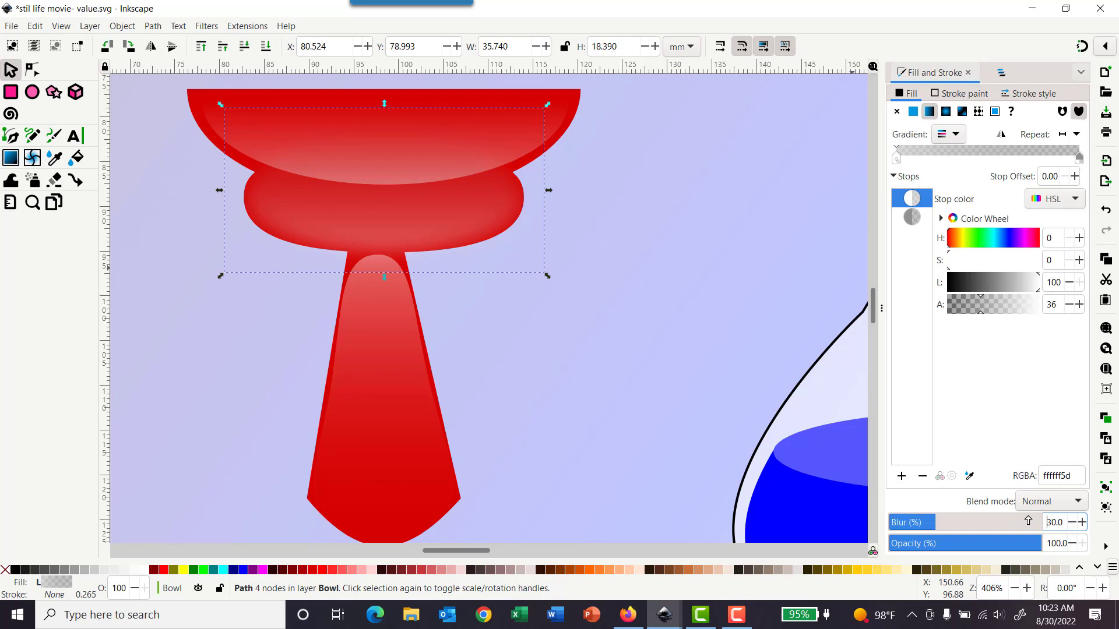
{"action": "left_click", "coordinate": [1071, 522]}
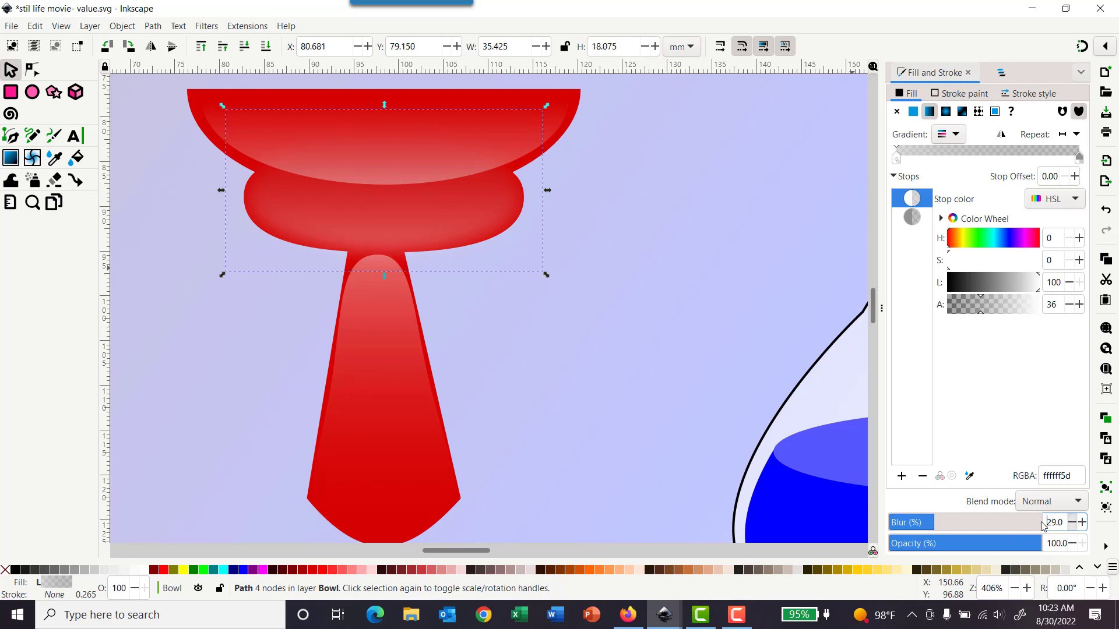
{"action": "left_click_drag", "start_coordinate": [1060, 522], "coordinate": [1046, 522]}
{"action": "type", "text": "10"}
{"action": "key", "text": "Return"}
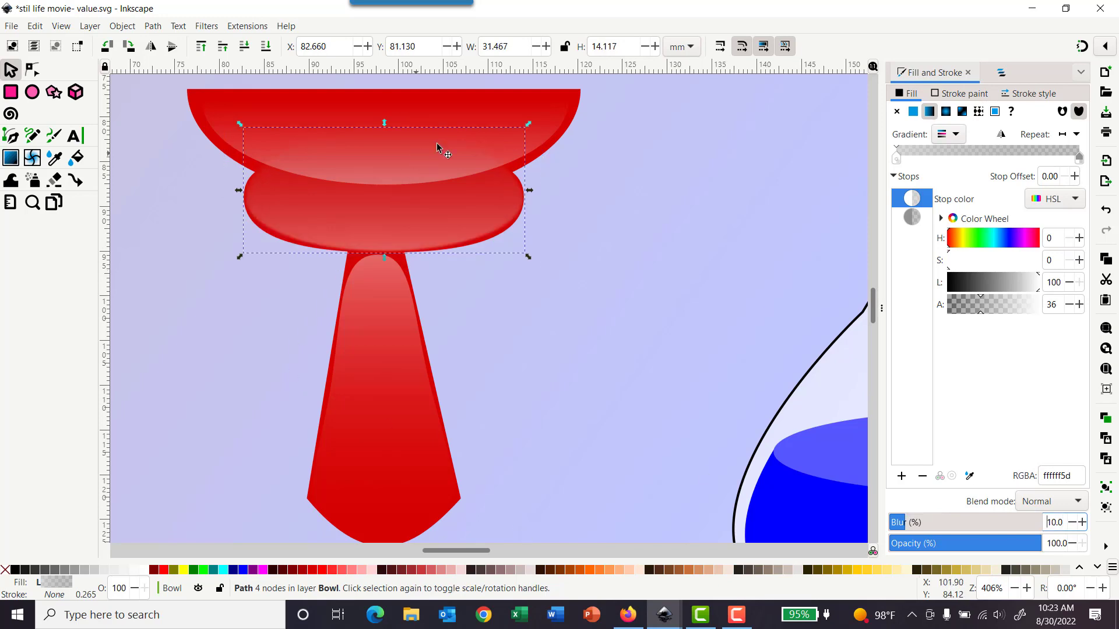
Step: Blur the rim highlight shape by 15%
{"action": "left_click", "coordinate": [500, 112]}
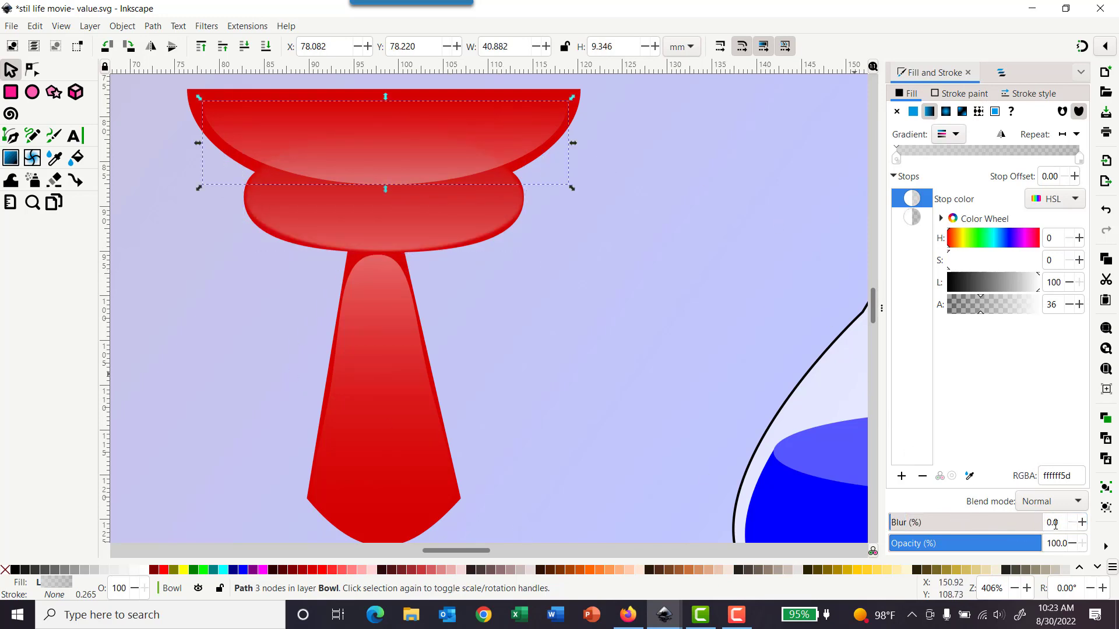
{"action": "double_click", "coordinate": [1054, 523]}
{"action": "type", "text": "3"}
{"action": "key", "text": "Return"}
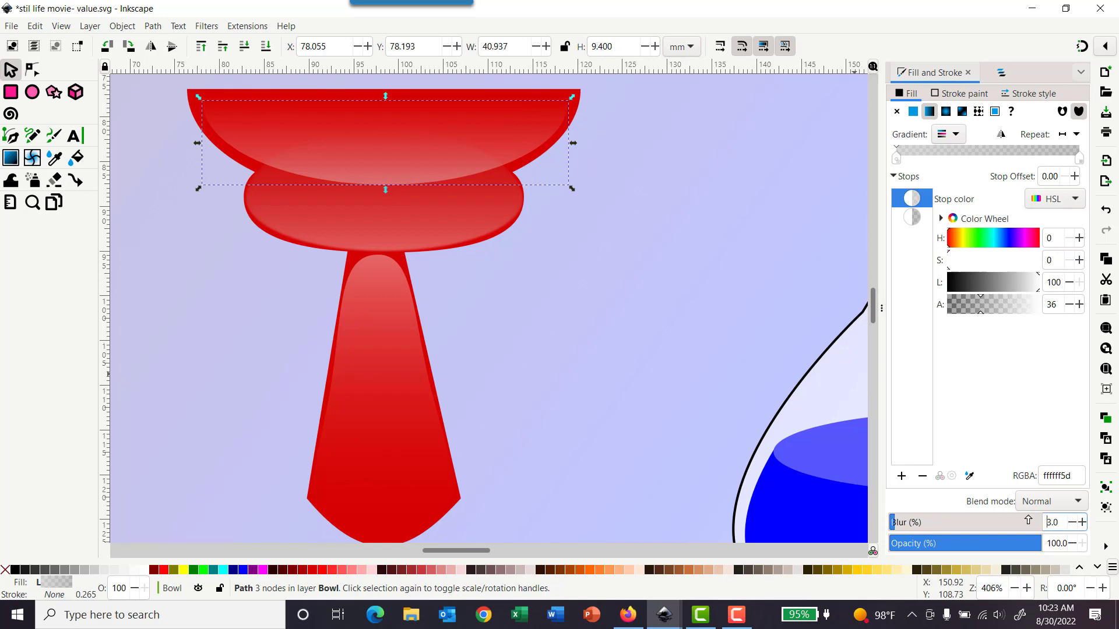
{"action": "double_click", "coordinate": [1045, 525]}
{"action": "type", "text": "15"}
{"action": "key", "text": "Return"}
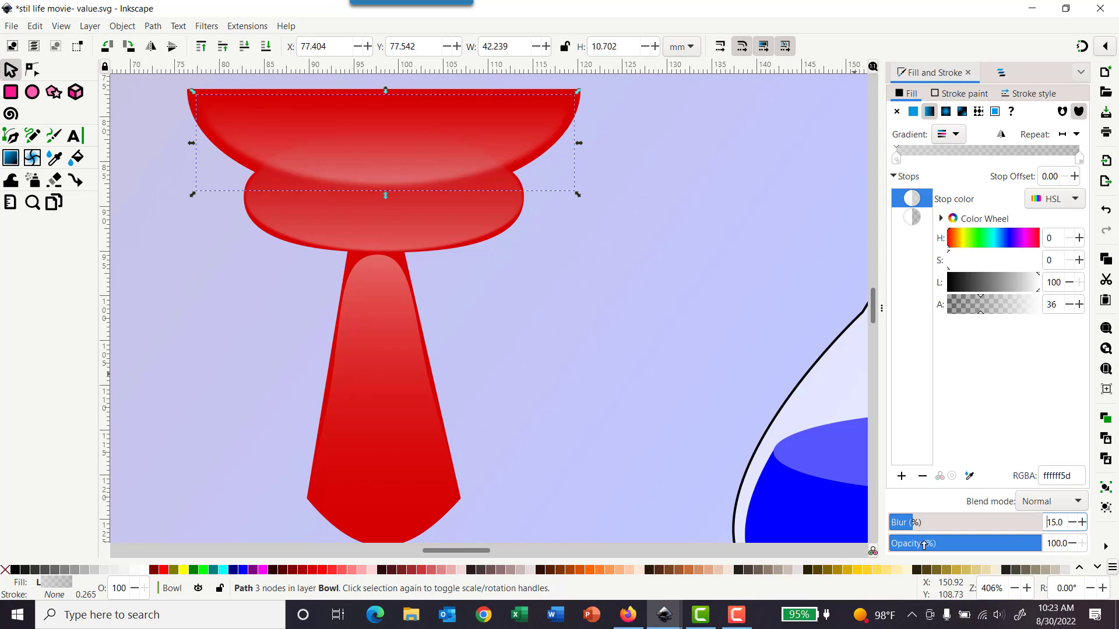
Step: Set the oval body highlight's blur to 15%
{"action": "left_click", "coordinate": [387, 242]}
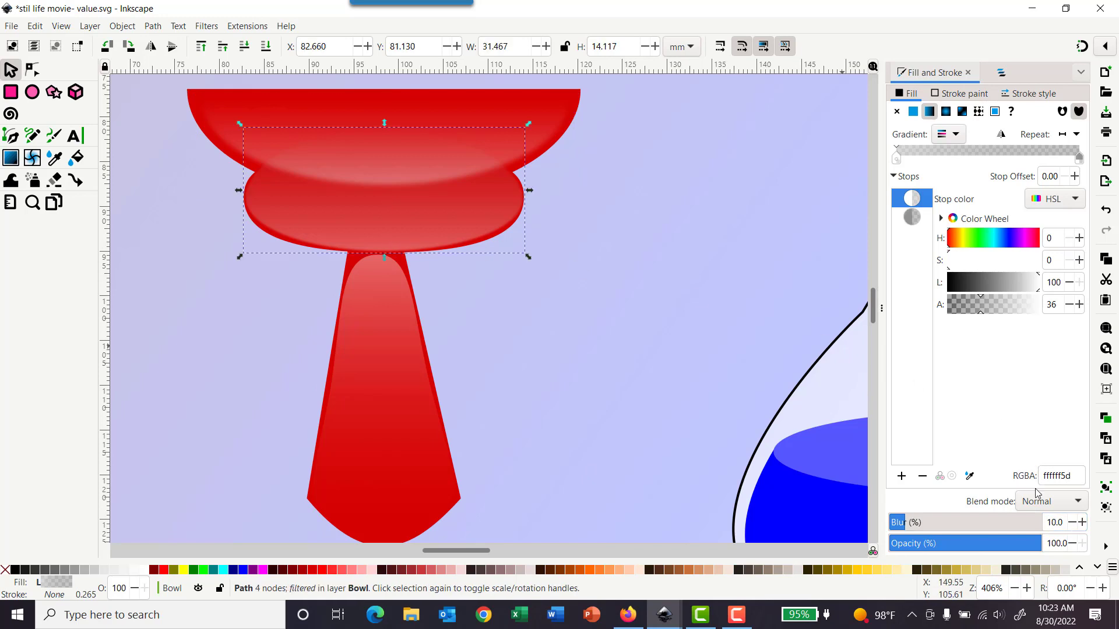
{"action": "triple_click", "coordinate": [1067, 525]}
{"action": "type", "text": "15"}
{"action": "key", "text": "Return"}
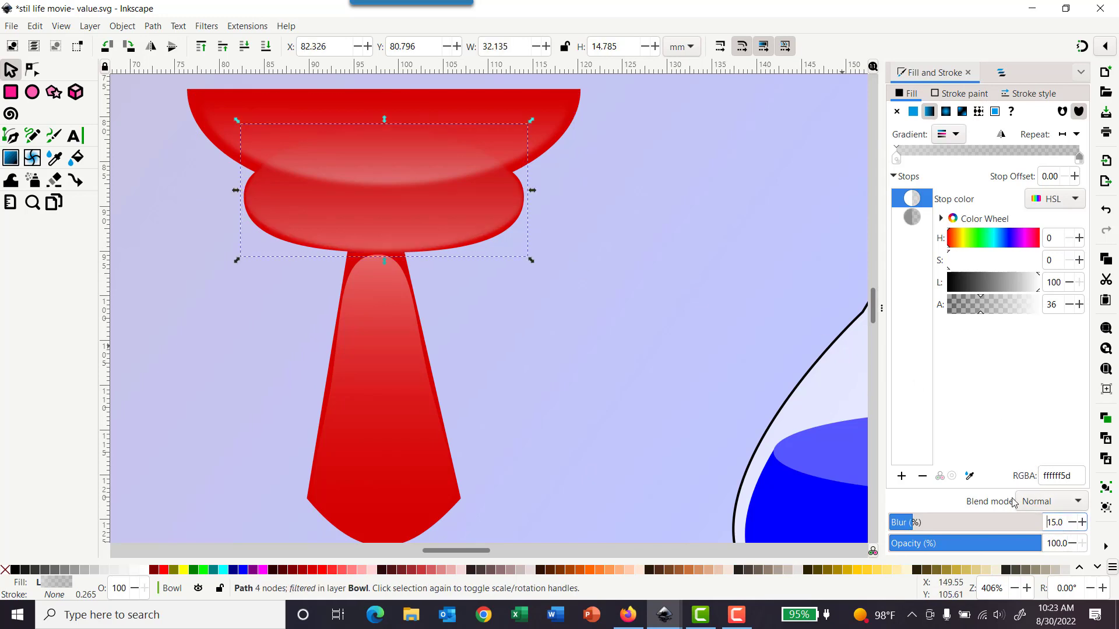
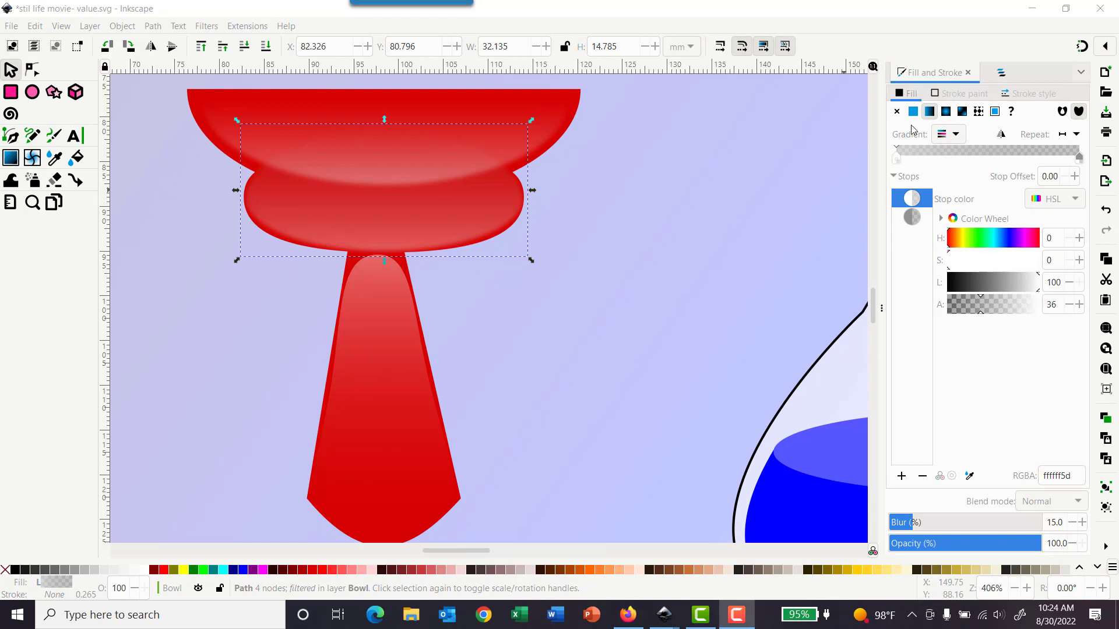
Step: Copy the bowl's rim highlight shape
{"action": "left_click", "coordinate": [234, 106]}
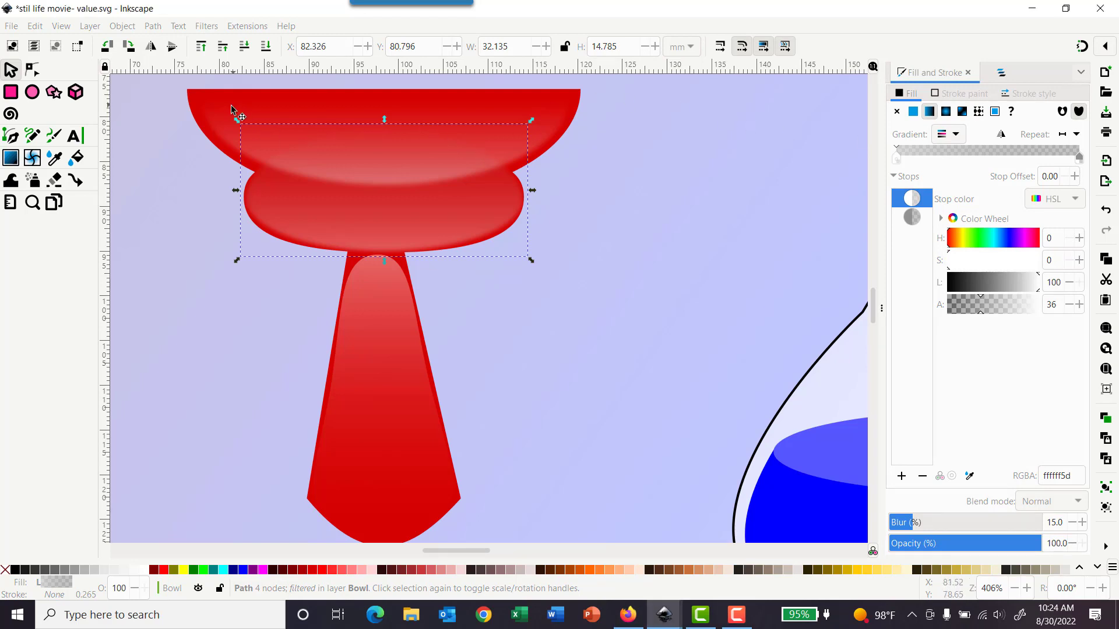
{"action": "left_click", "coordinate": [215, 126]}
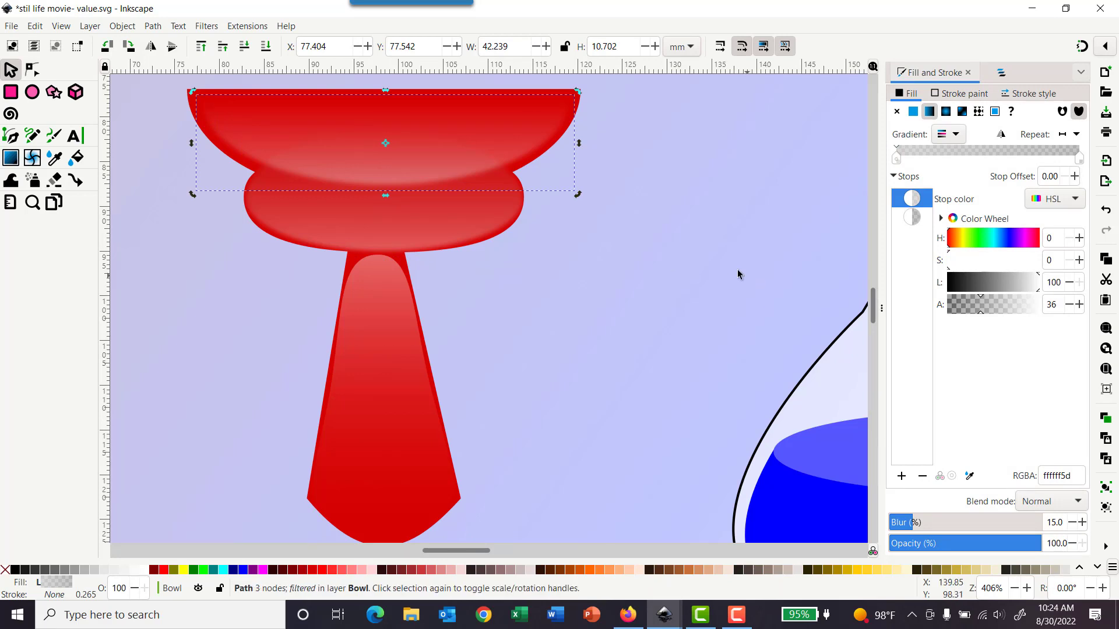
{"action": "scroll", "coordinate": [725, 282], "scroll_direction": "right", "scroll_amount": 4}
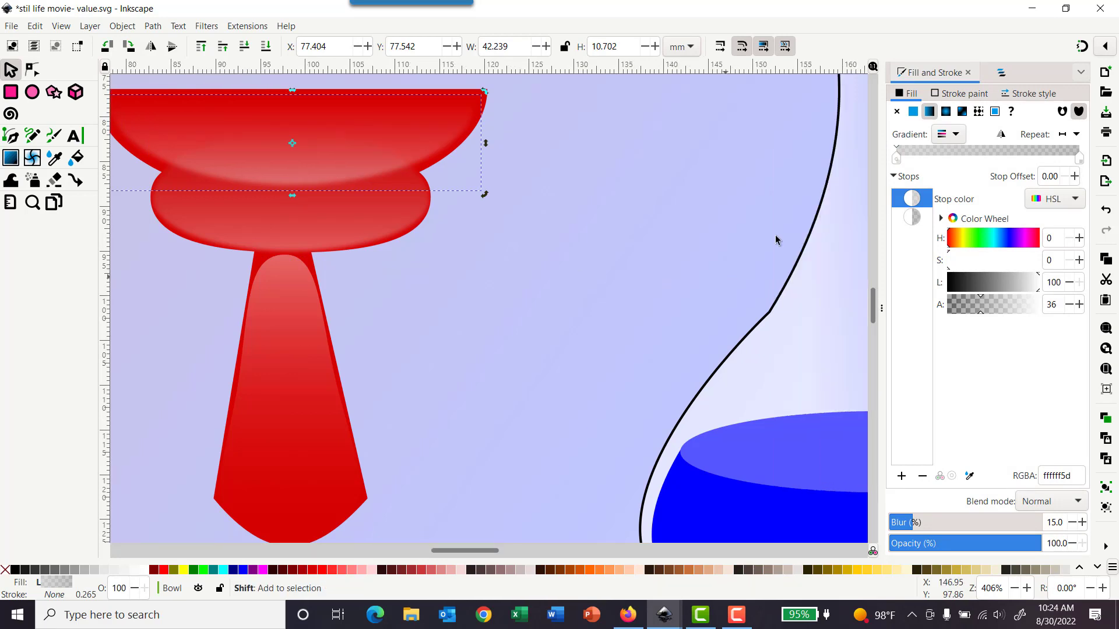
{"action": "scroll", "coordinate": [856, 76], "scroll_direction": "right", "scroll_amount": 2}
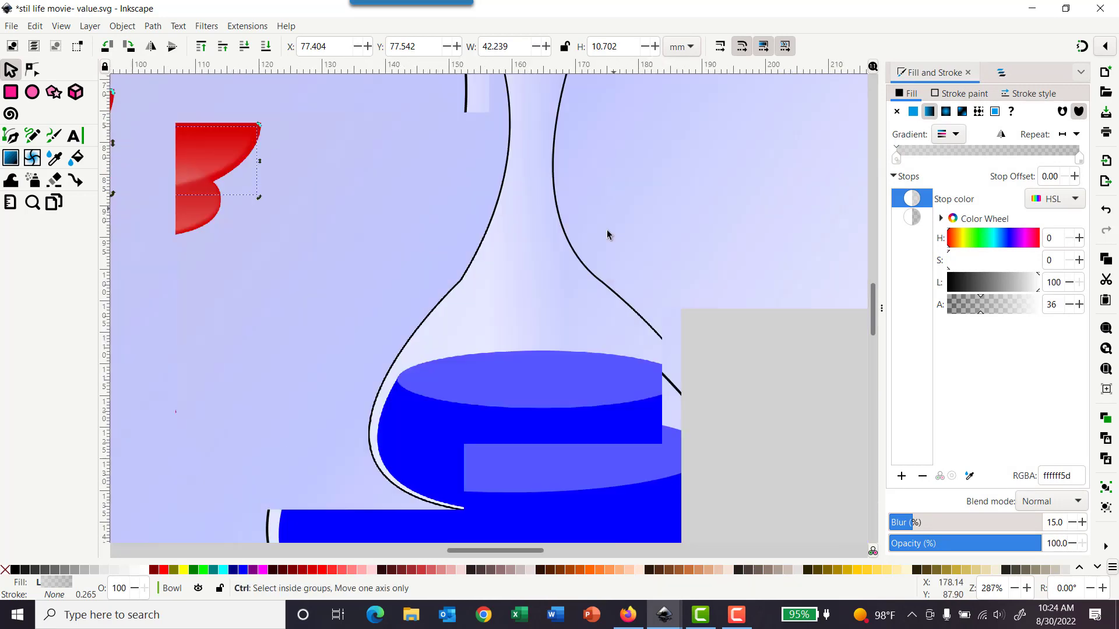
{"action": "scroll", "coordinate": [607, 231], "scroll_direction": "down", "scroll_amount": 3}
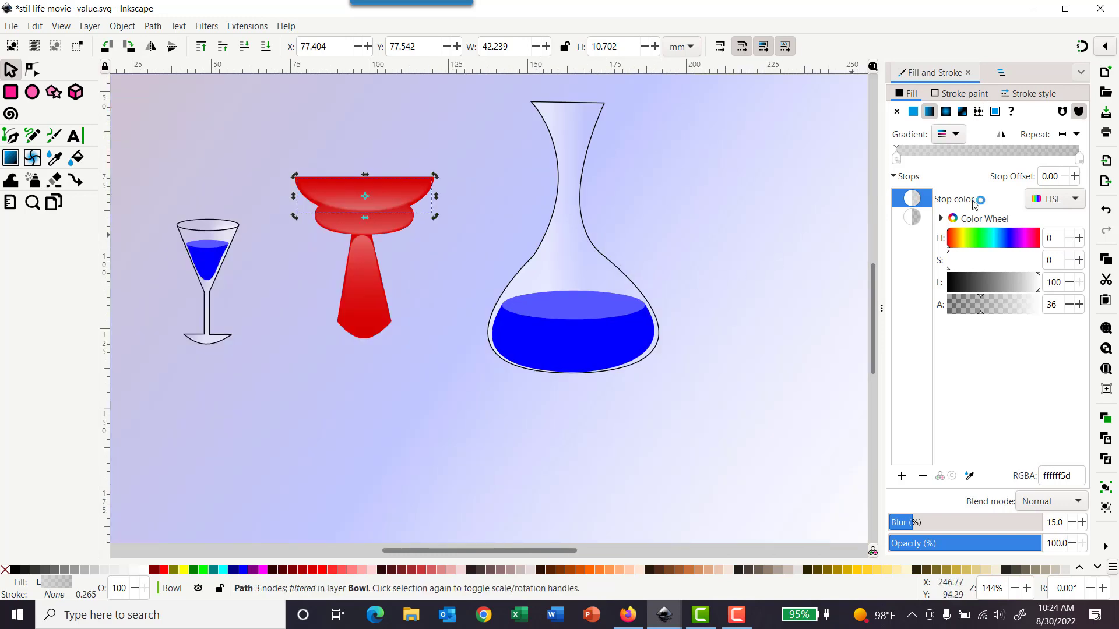
Step: Unlock the decanter's paths and the glass layer's objects in the layers list
{"action": "left_click", "coordinate": [1002, 72]}
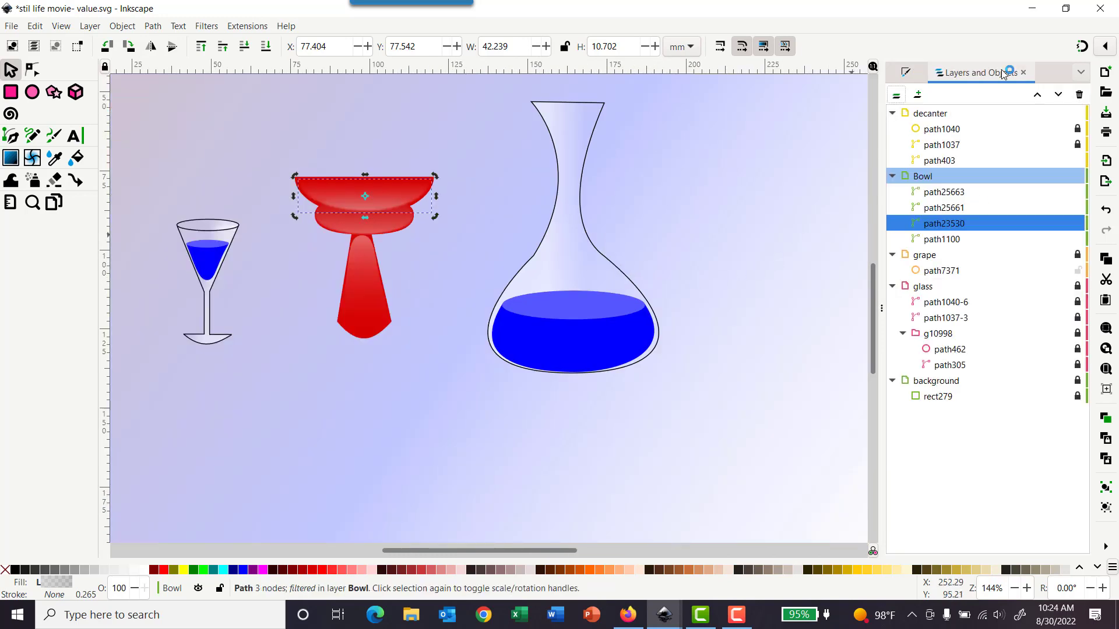
{"action": "left_click", "coordinate": [1077, 129]}
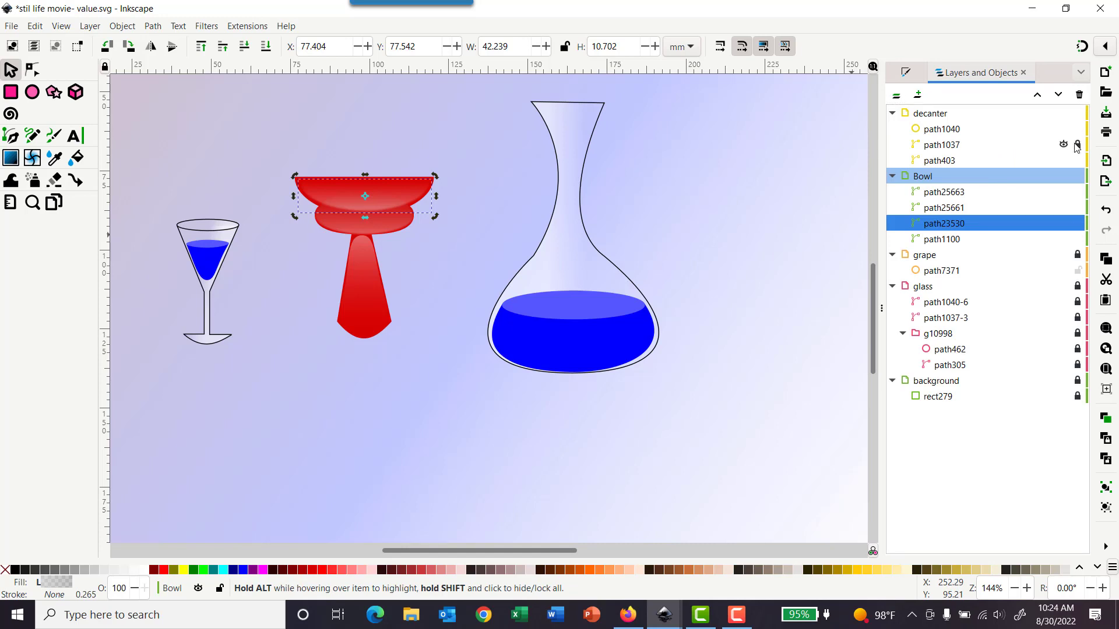
{"action": "left_click", "coordinate": [1077, 145]}
{"action": "left_click", "coordinate": [1078, 302]}
{"action": "left_click", "coordinate": [1077, 317]}
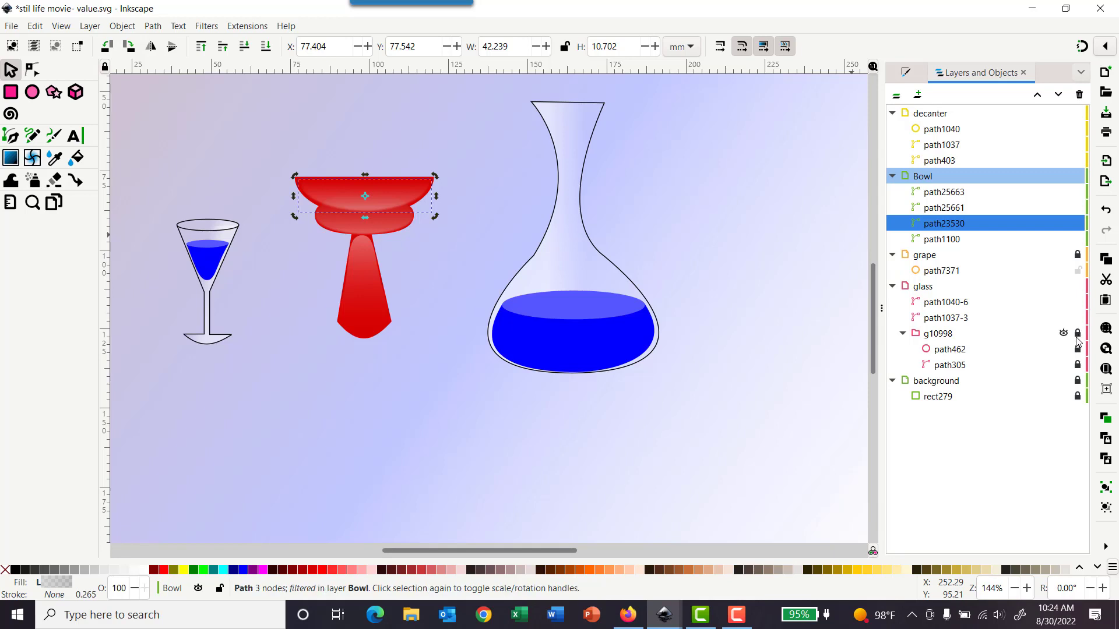
{"action": "left_click", "coordinate": [1077, 333]}
{"action": "left_click", "coordinate": [1077, 349]}
{"action": "left_click", "coordinate": [1077, 365]}
Step: Paste the rim highlight onto the decanter's liquid and resize it to about 50 × 16 mm
{"action": "left_click", "coordinate": [945, 114]}
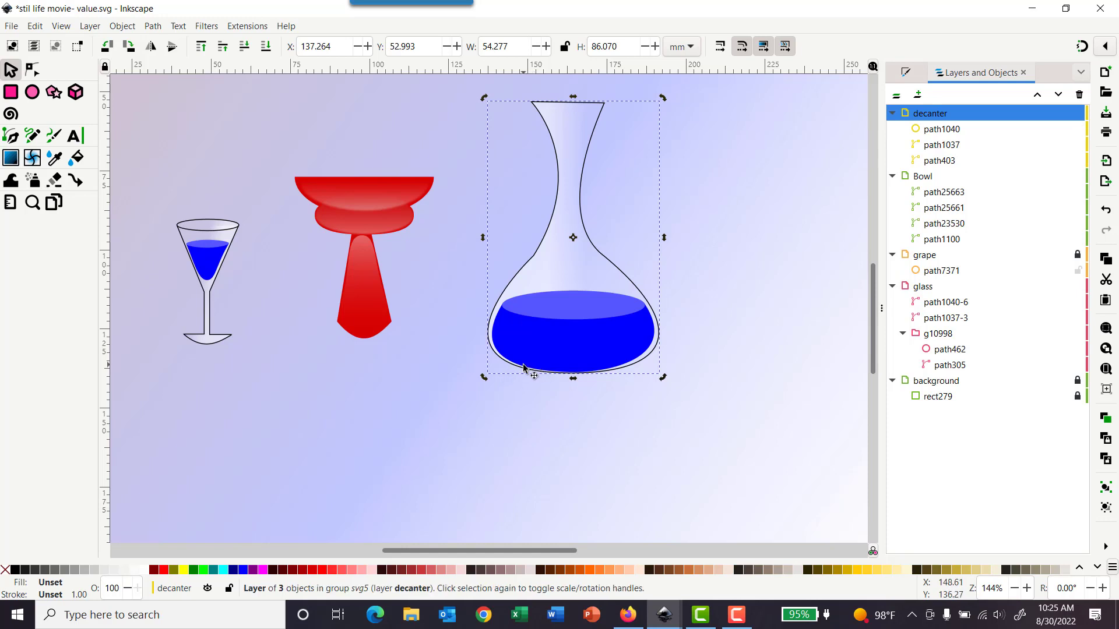
{"action": "key", "text": "ctrl+v"}
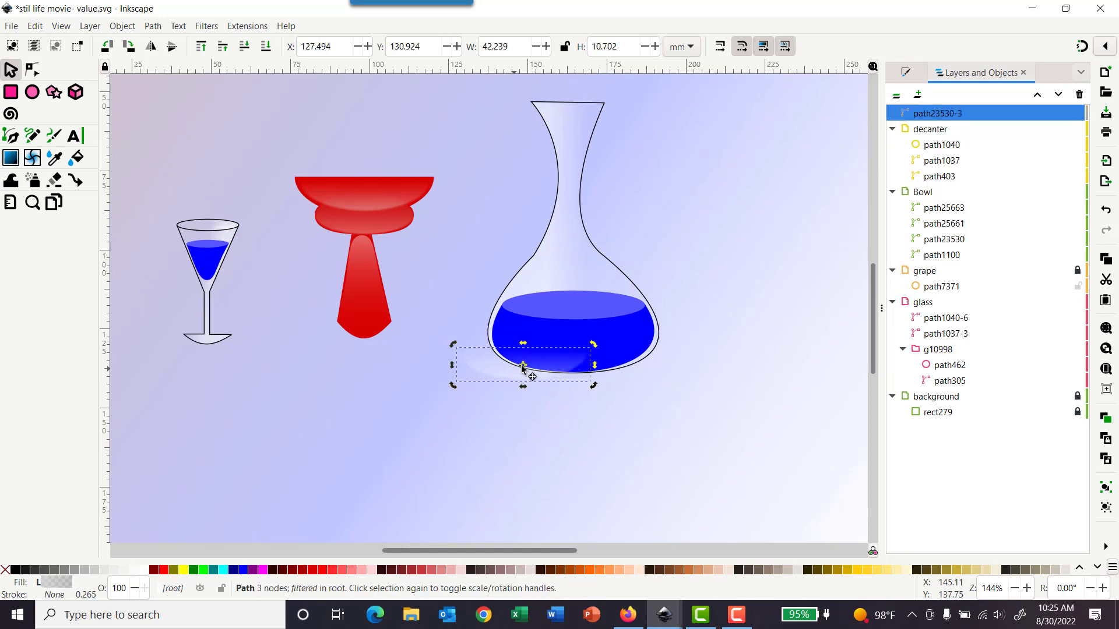
{"action": "left_click_drag", "start_coordinate": [520, 370], "coordinate": [569, 366]}
{"action": "left_click", "coordinate": [571, 360]}
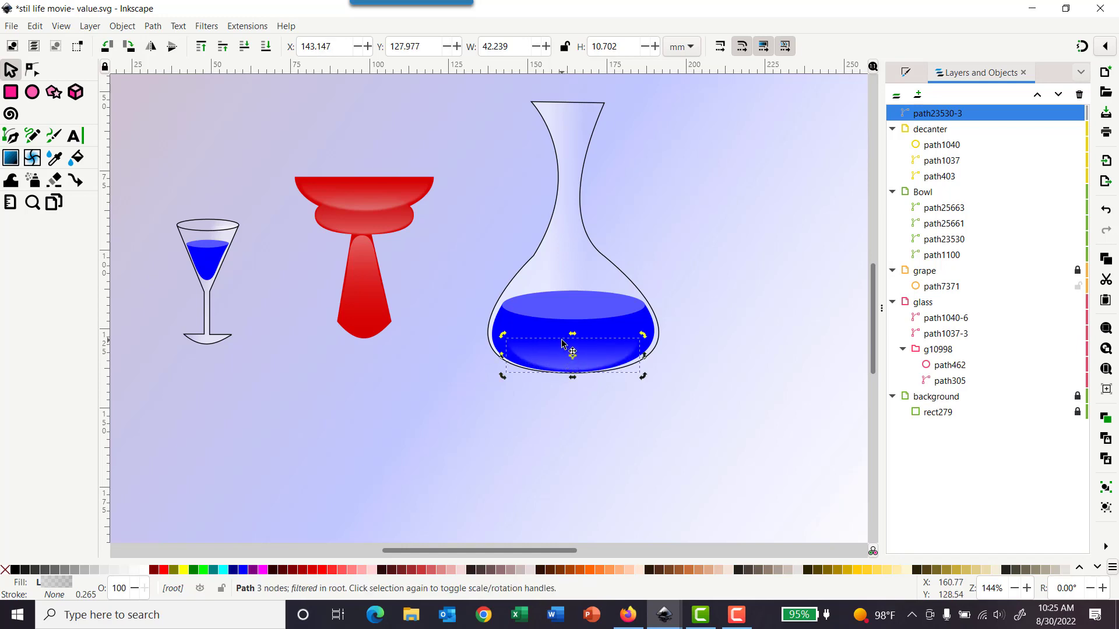
{"action": "left_click", "coordinate": [571, 361]}
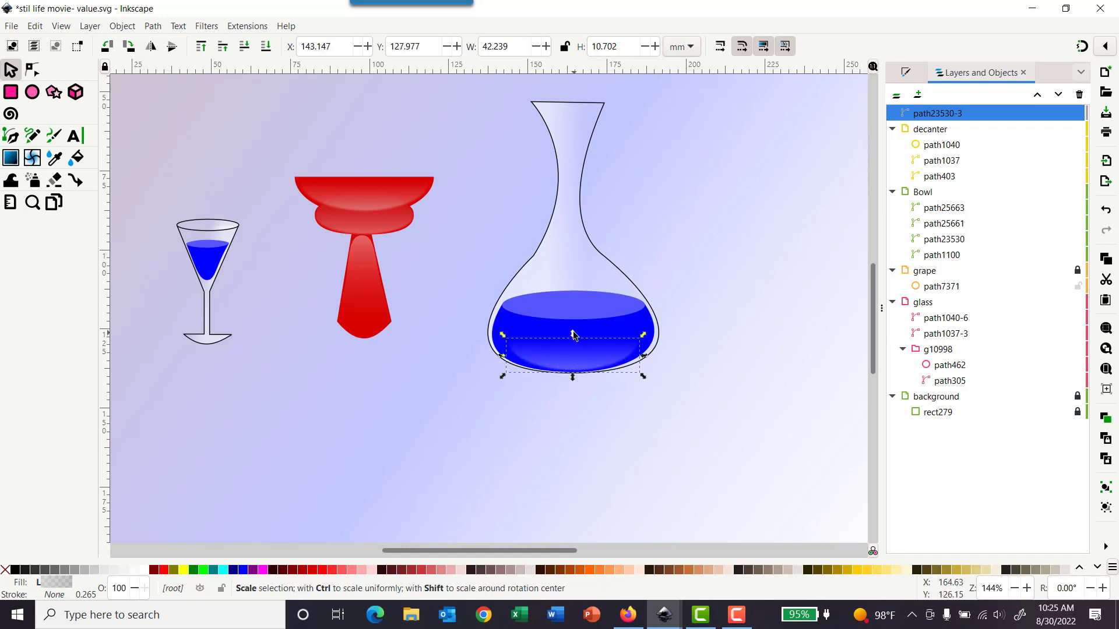
{"action": "left_click_drag", "start_coordinate": [571, 332], "coordinate": [569, 319]}
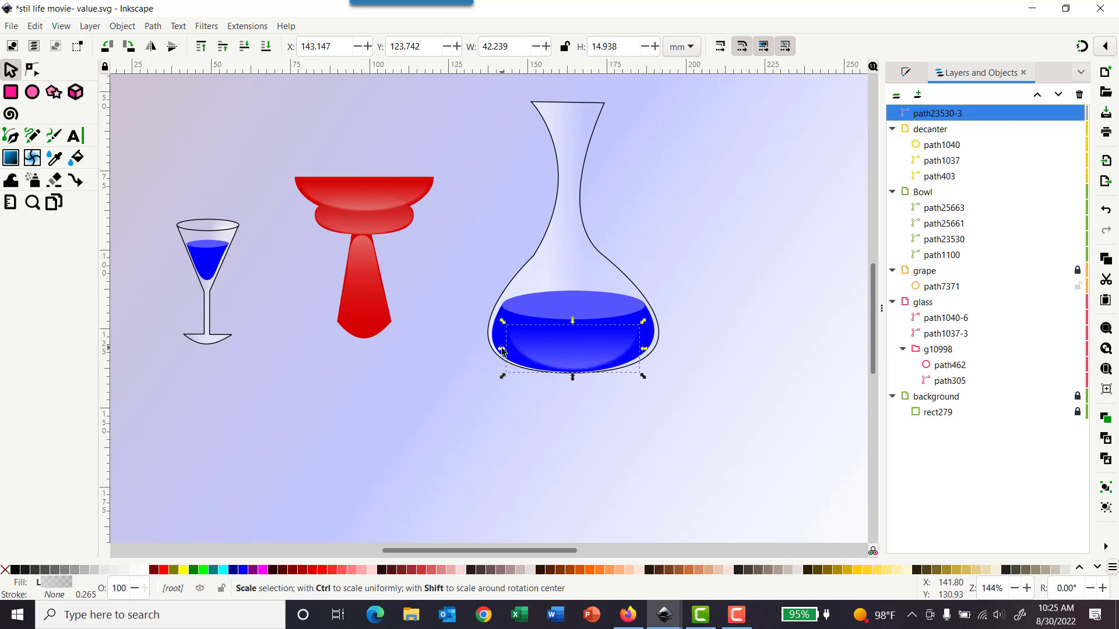
{"action": "left_click_drag", "start_coordinate": [498, 350], "coordinate": [489, 350]}
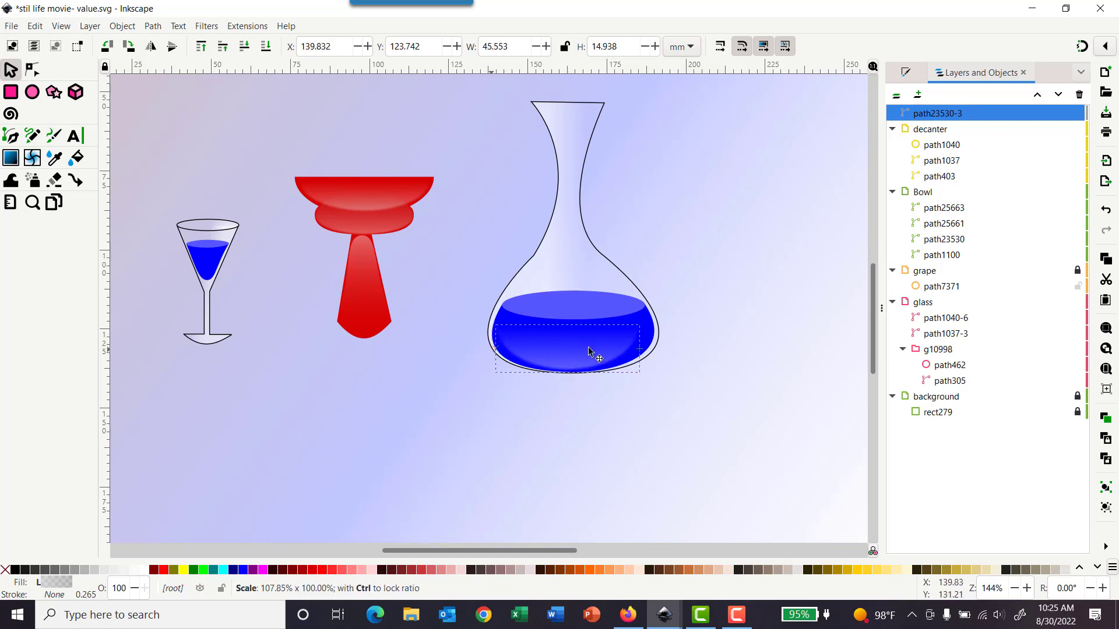
{"action": "left_click_drag", "start_coordinate": [645, 352], "coordinate": [657, 350]}
{"action": "left_click_drag", "start_coordinate": [574, 382], "coordinate": [573, 384]}
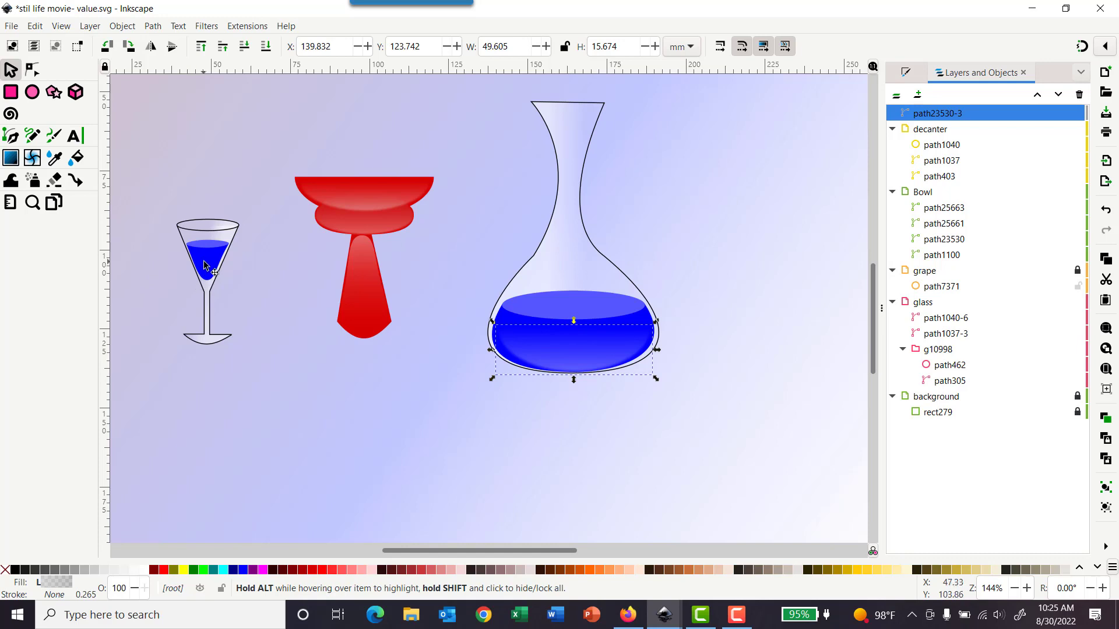
Step: Paste another copy of the rim highlight onto the glass liquid and narrow it to about 7 mm wide
{"action": "scroll", "coordinate": [257, 287], "scroll_direction": "right", "scroll_amount": 2}
{"action": "scroll", "coordinate": [255, 287], "scroll_direction": "left", "scroll_amount": 7}
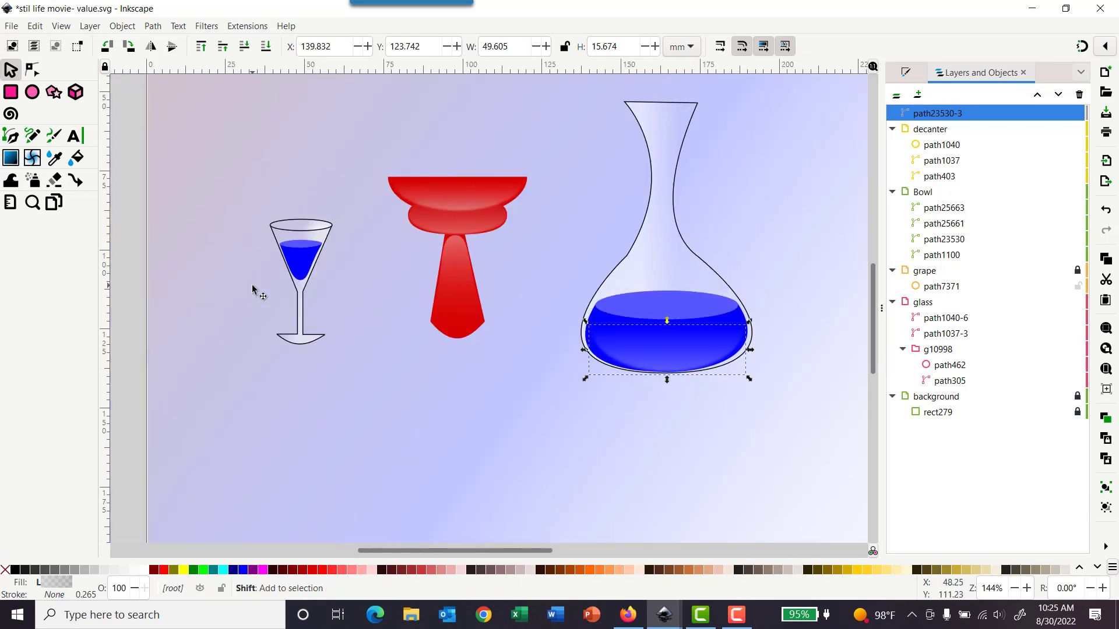
{"action": "scroll", "coordinate": [439, 279], "scroll_direction": "up", "scroll_amount": 2}
{"action": "scroll", "coordinate": [438, 279], "scroll_direction": "up", "scroll_amount": 4}
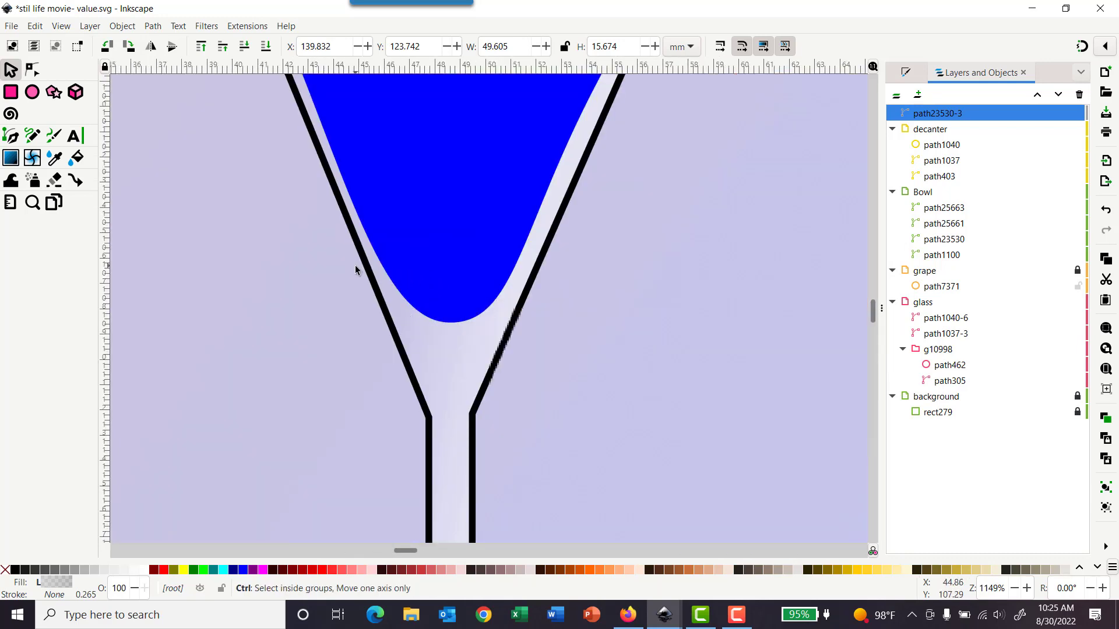
{"action": "scroll", "coordinate": [356, 268], "scroll_direction": "down", "scroll_amount": 3}
{"action": "scroll", "coordinate": [340, 274], "scroll_direction": "down", "scroll_amount": 2}
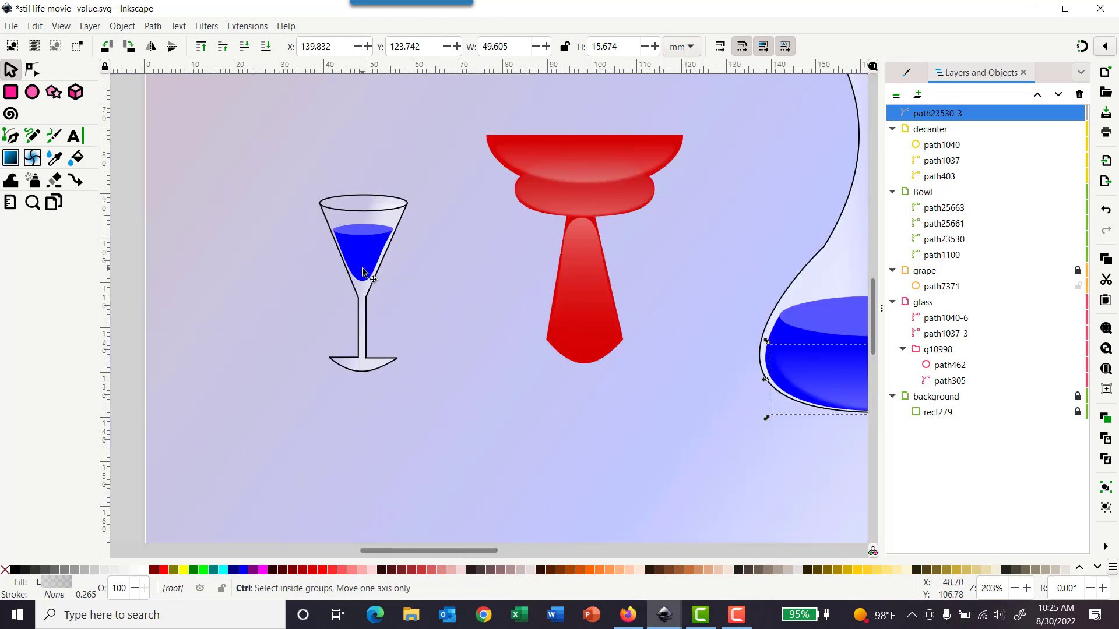
{"action": "key", "text": "ctrl+v"}
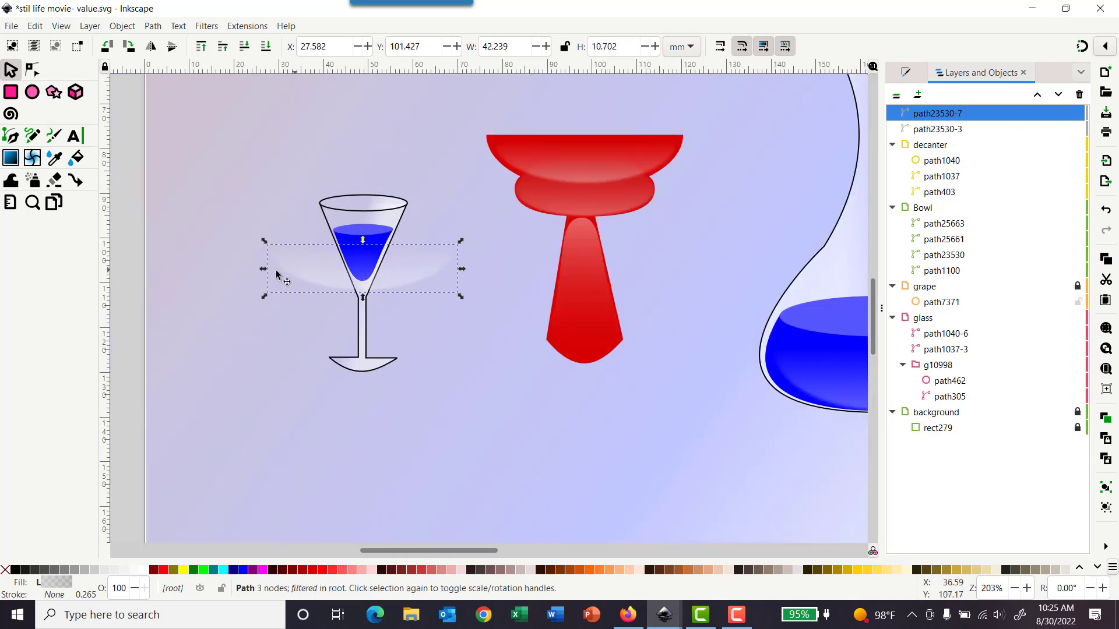
{"action": "left_click_drag", "start_coordinate": [271, 273], "coordinate": [357, 271]}
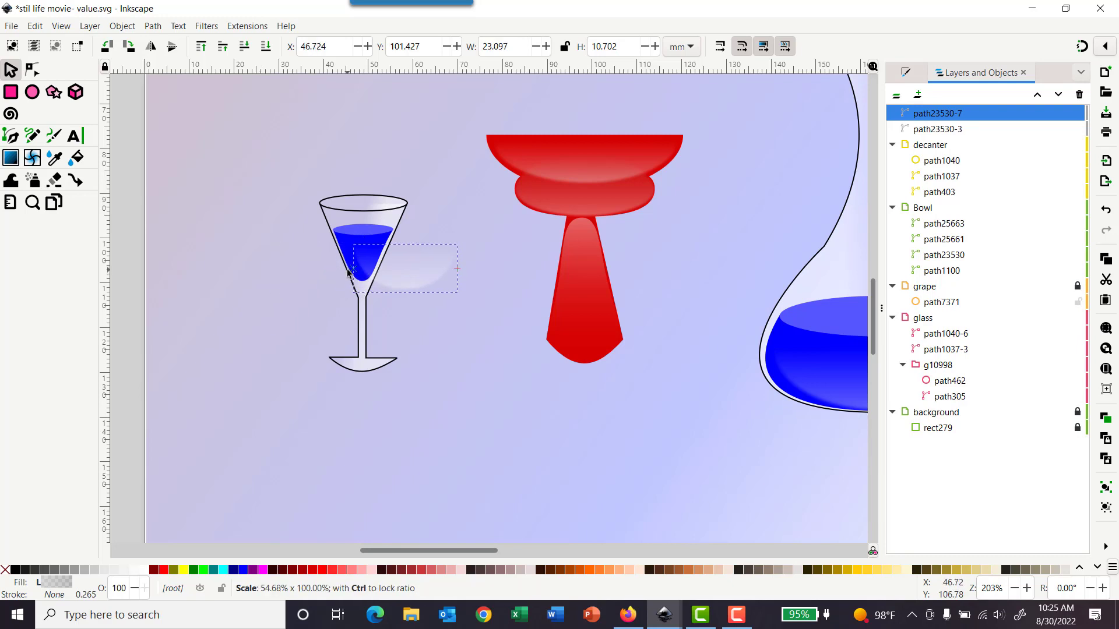
{"action": "left_click_drag", "start_coordinate": [461, 273], "coordinate": [360, 264]}
{"action": "left_click", "coordinate": [433, 255]}
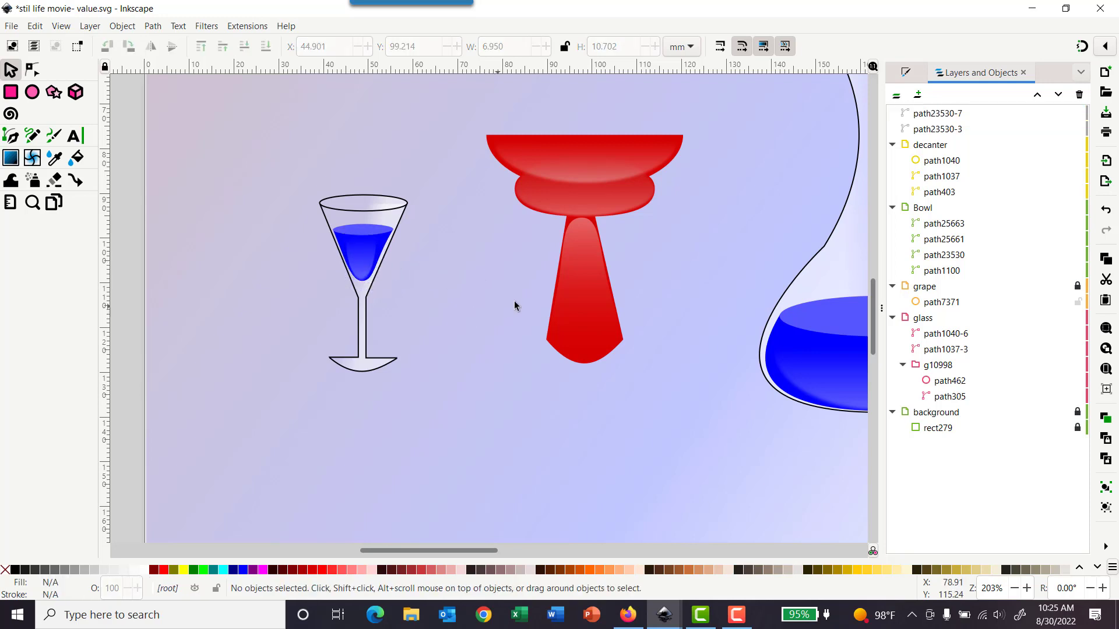
Step: Undo the last three edits to the glass highlight
{"action": "scroll", "coordinate": [577, 277], "scroll_direction": "down", "scroll_amount": 2}
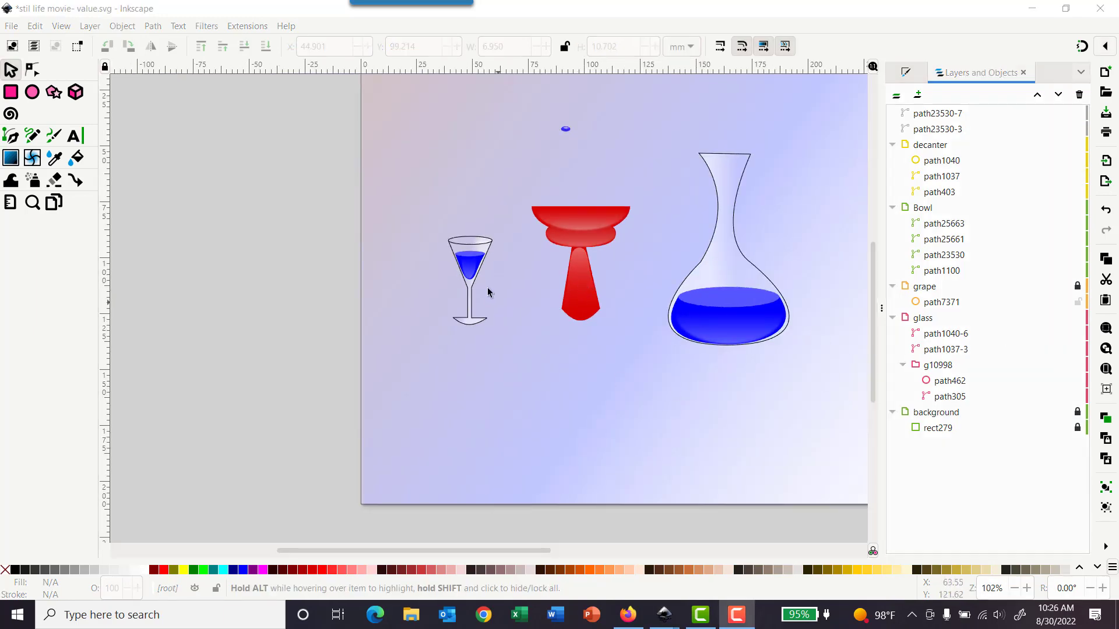
{"action": "scroll", "coordinate": [487, 288], "scroll_direction": "up", "scroll_amount": 8}
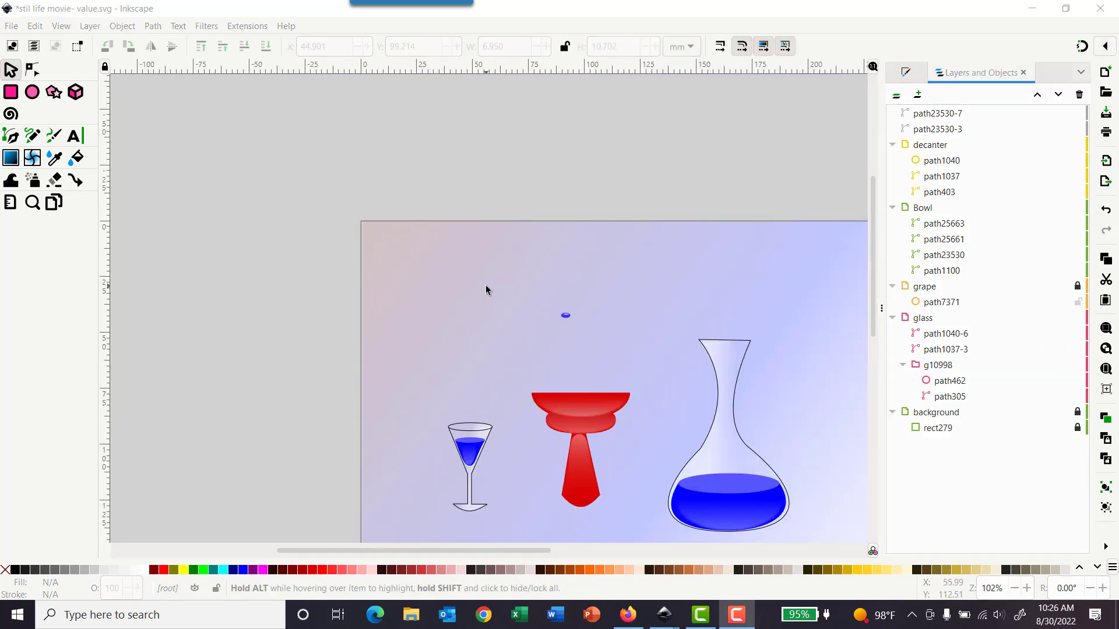
{"action": "scroll", "coordinate": [487, 287], "scroll_direction": "down", "scroll_amount": 6}
{"action": "scroll", "coordinate": [511, 342], "scroll_direction": "up", "scroll_amount": 3}
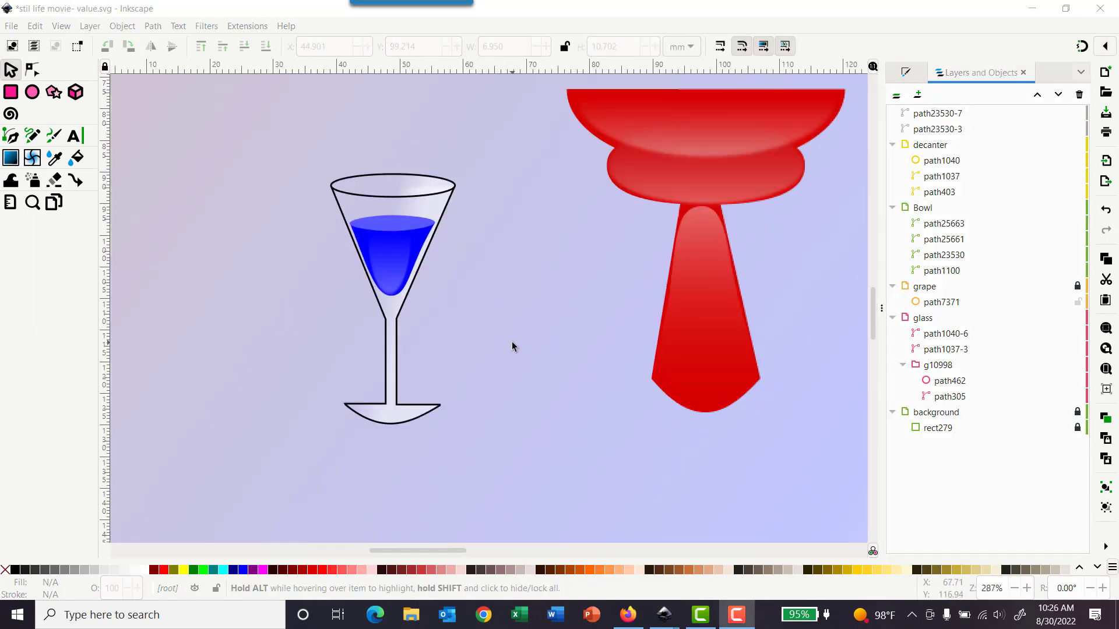
{"action": "left_click", "coordinate": [390, 281]}
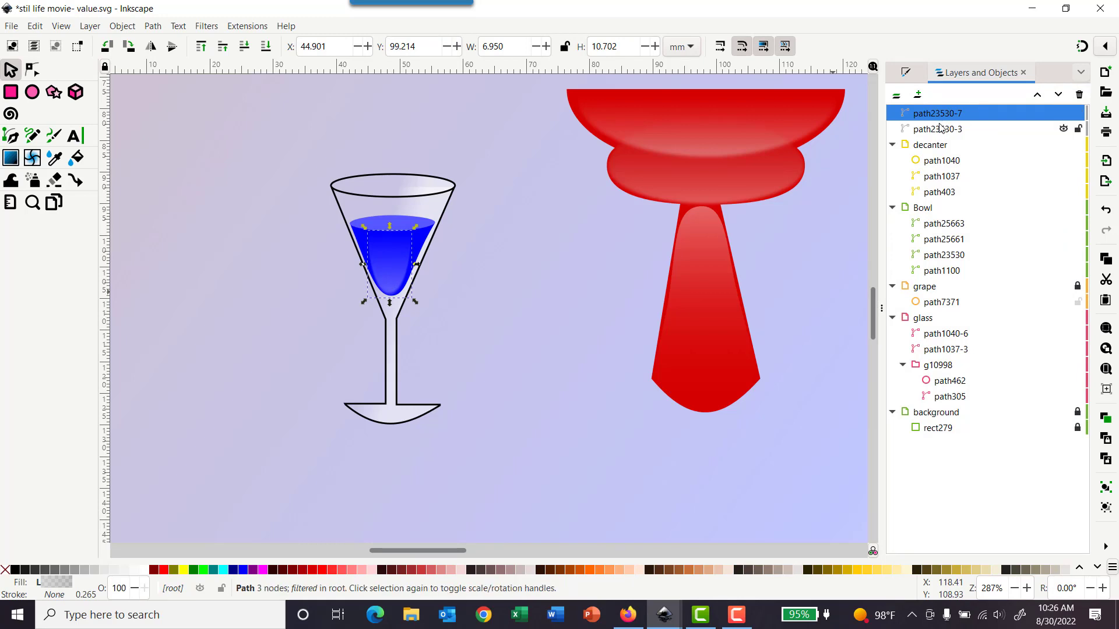
{"action": "key", "text": "ctrl+z"}
{"action": "key", "text": "ctrl+z"}
{"action": "key", "text": "ctrl+z"}
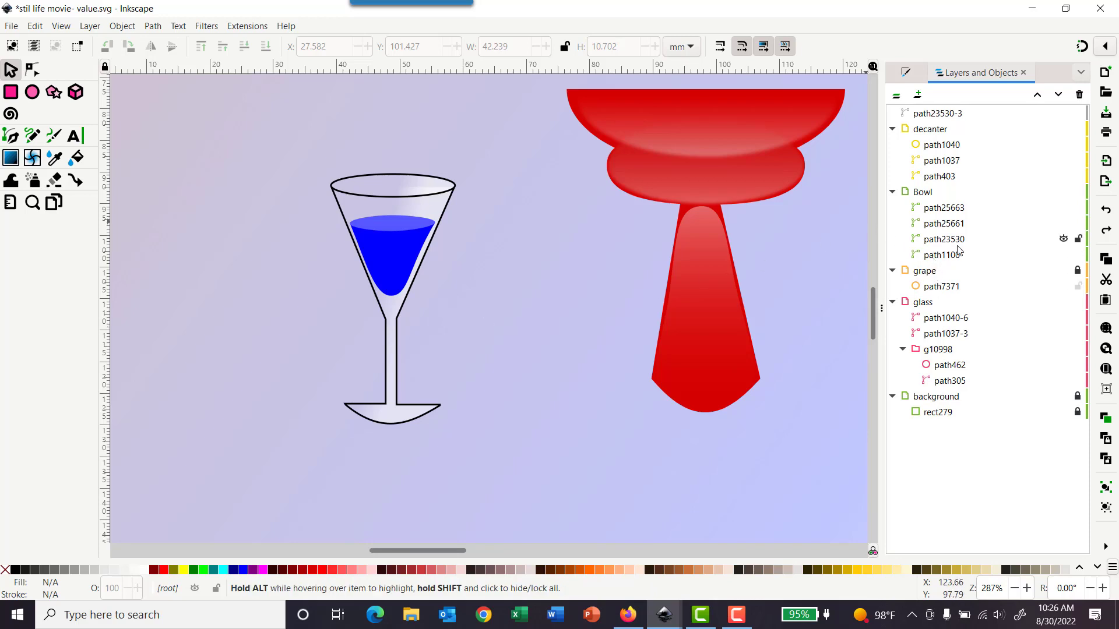
Step: Resize the pasted highlight to fit inside the glass liquid, about 8 mm wide
{"action": "left_click", "coordinate": [925, 305]}
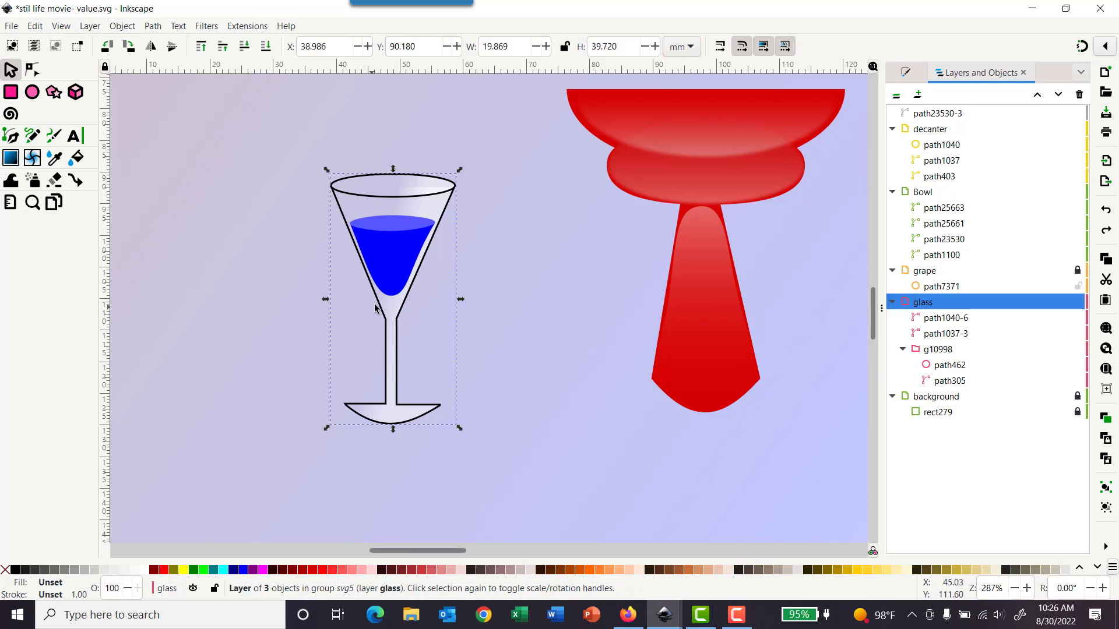
{"action": "left_click", "coordinate": [378, 287]}
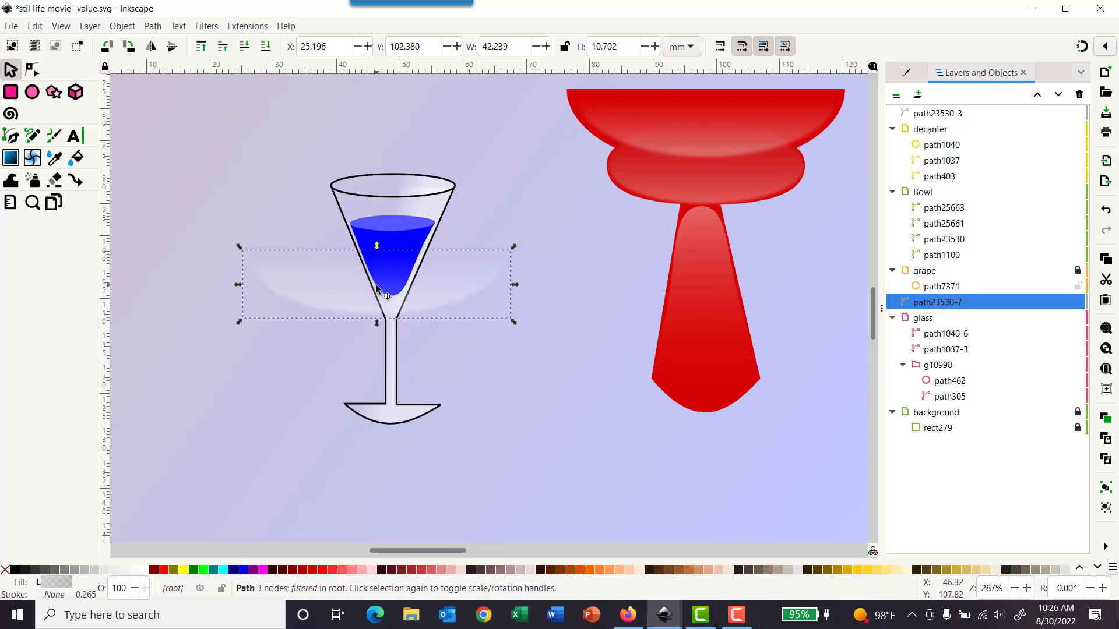
{"action": "left_click_drag", "start_coordinate": [238, 285], "coordinate": [376, 284]}
{"action": "left_click_drag", "start_coordinate": [510, 284], "coordinate": [391, 250]}
{"action": "left_click", "coordinate": [484, 270]}
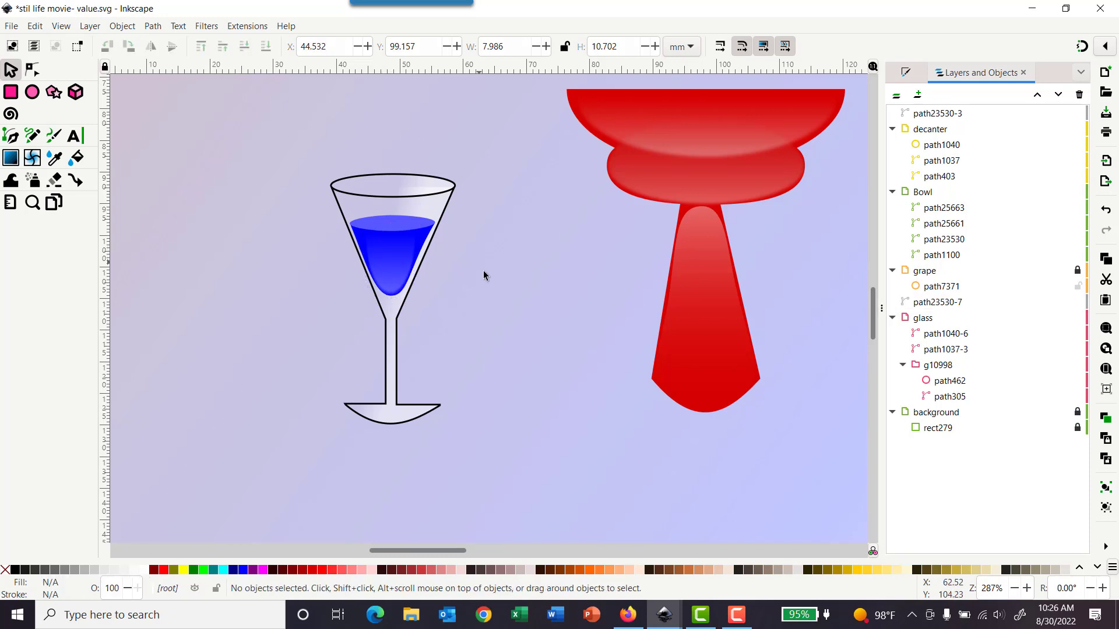
Step: Raise the glass highlight's gradient alpha to 58 and set its blur to 38.5%
{"action": "left_click", "coordinate": [394, 289]}
{"action": "left_click", "coordinate": [904, 73]}
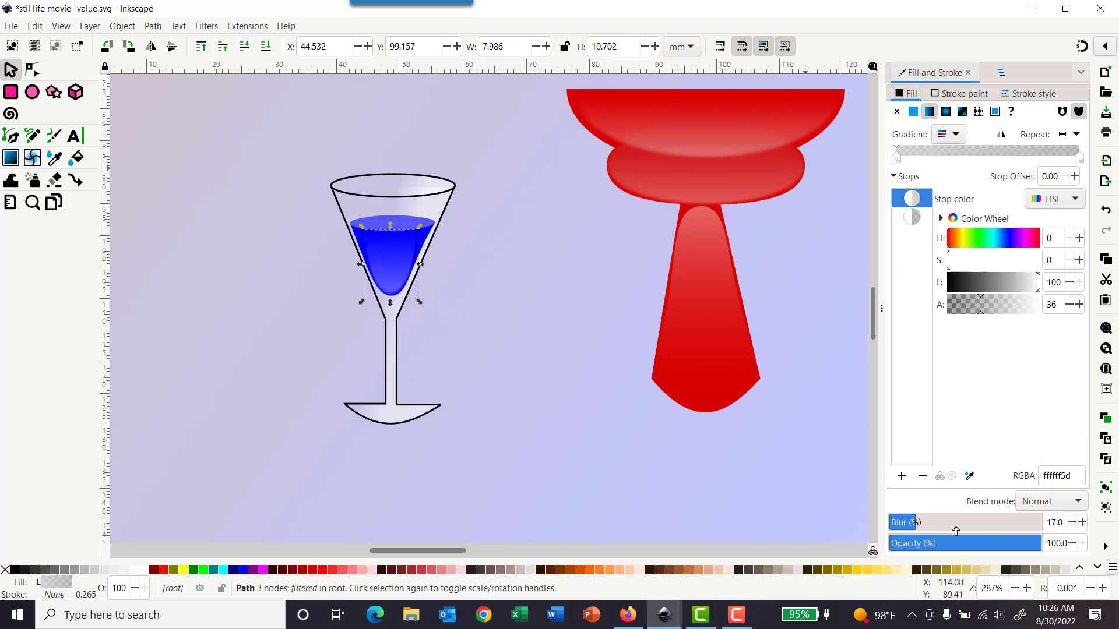
{"action": "left_click", "coordinate": [955, 531]}
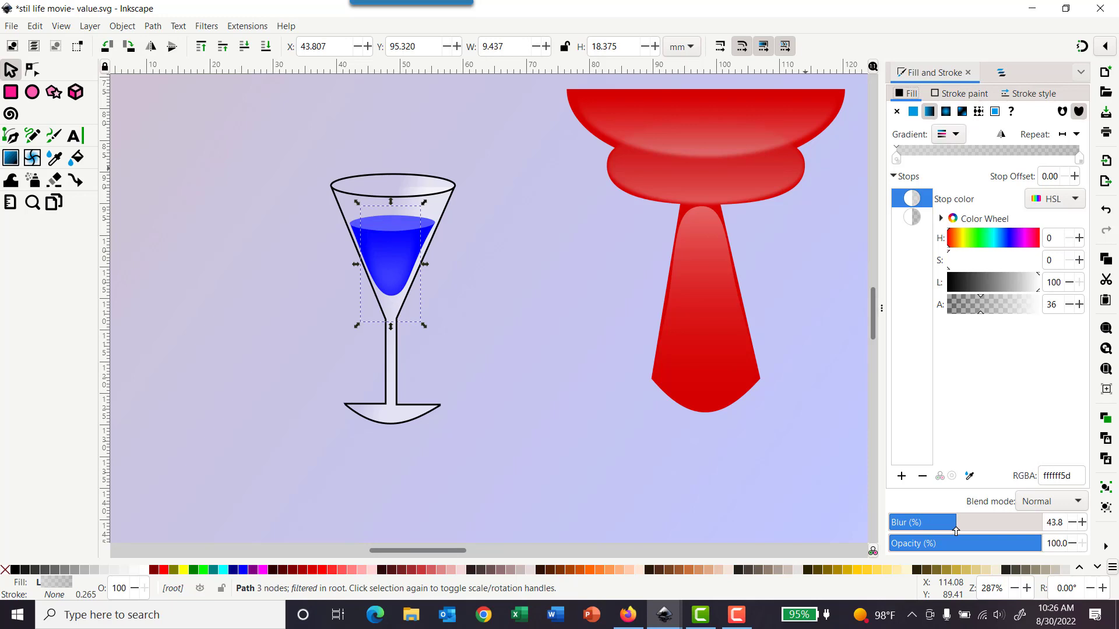
{"action": "left_click_drag", "start_coordinate": [956, 529], "coordinate": [905, 529]}
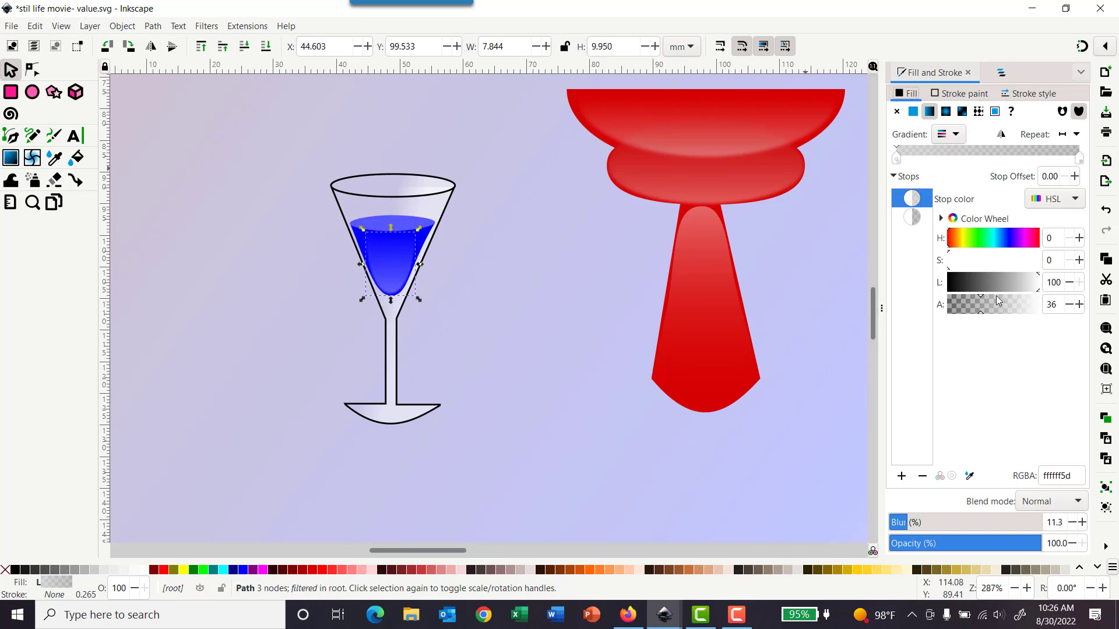
{"action": "left_click_drag", "start_coordinate": [980, 318], "coordinate": [1002, 316]}
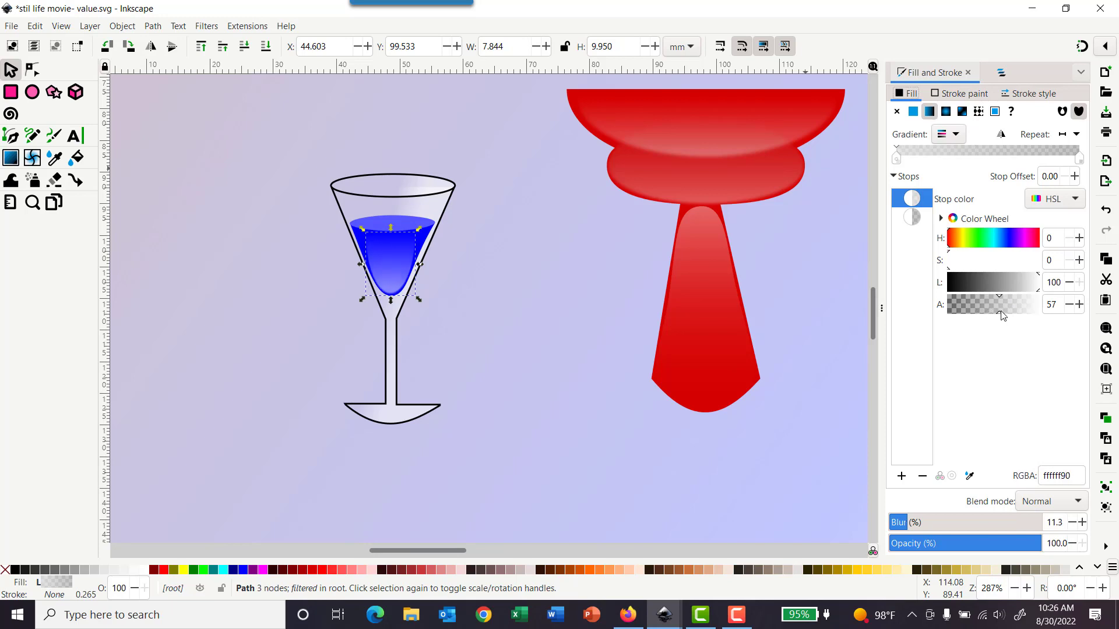
{"action": "left_click", "coordinate": [948, 527]}
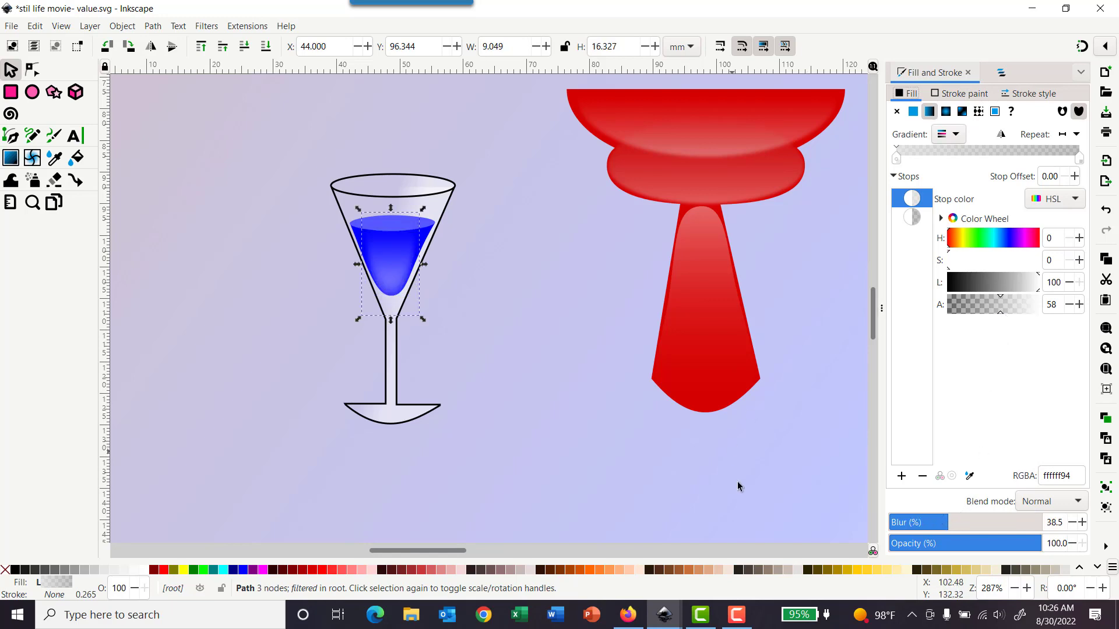
{"action": "left_click", "coordinate": [803, 383]}
{"action": "left_click", "coordinate": [998, 73]}
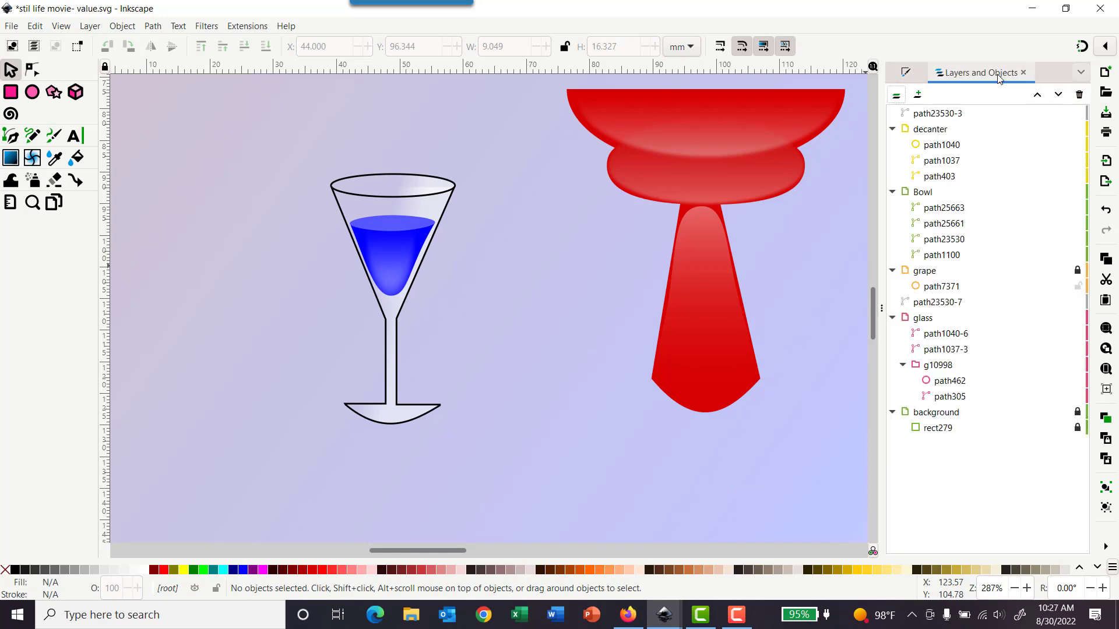
Step: Move the decanter liquid's highlight path into the decanter layer
{"action": "key", "text": "F10"}
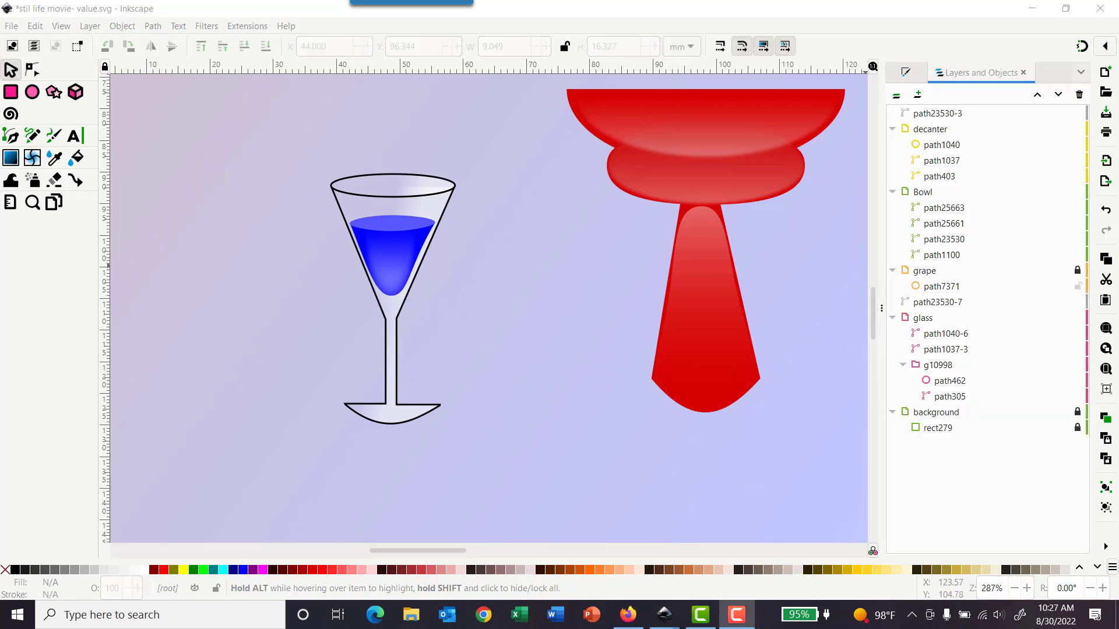
{"action": "scroll", "coordinate": [676, 298], "scroll_direction": "down", "scroll_amount": 4}
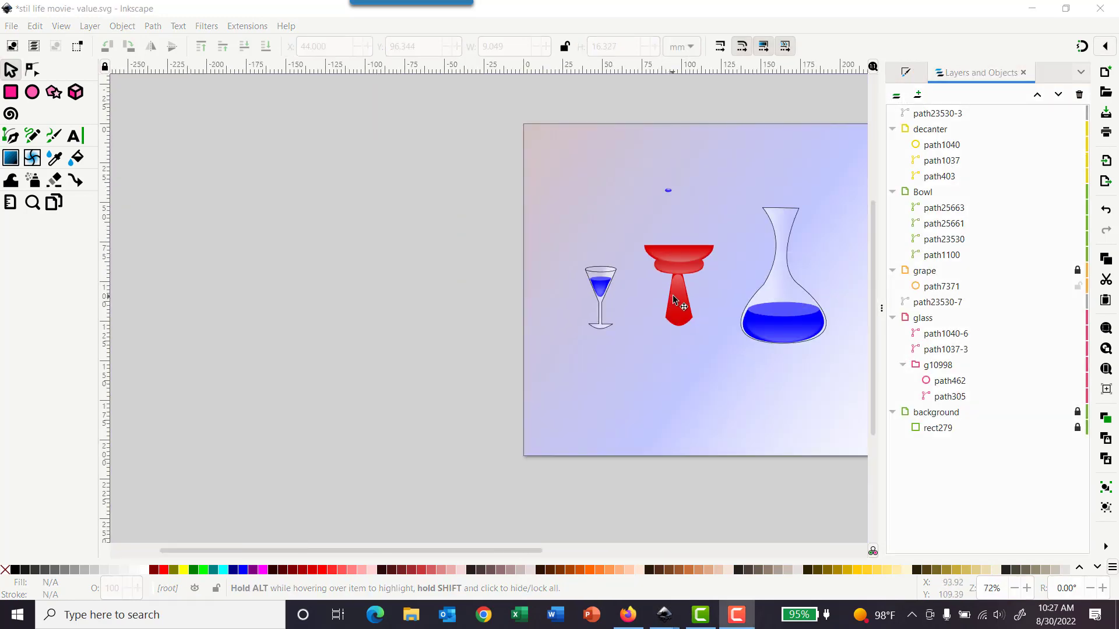
{"action": "scroll", "coordinate": [673, 300], "scroll_direction": "right", "scroll_amount": 6}
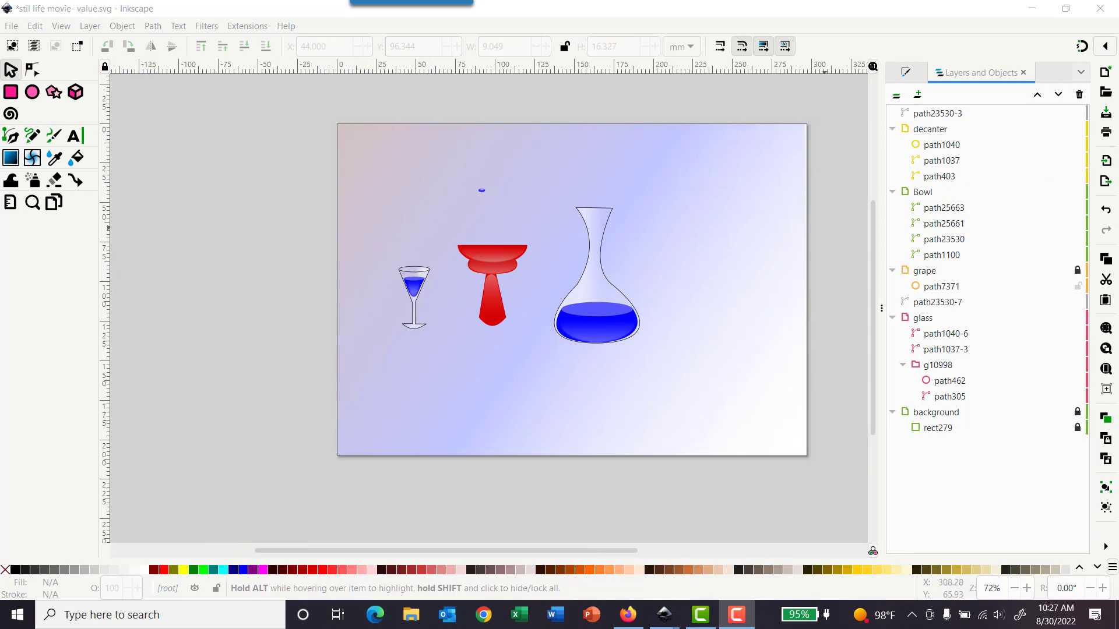
{"action": "left_click", "coordinate": [937, 113]}
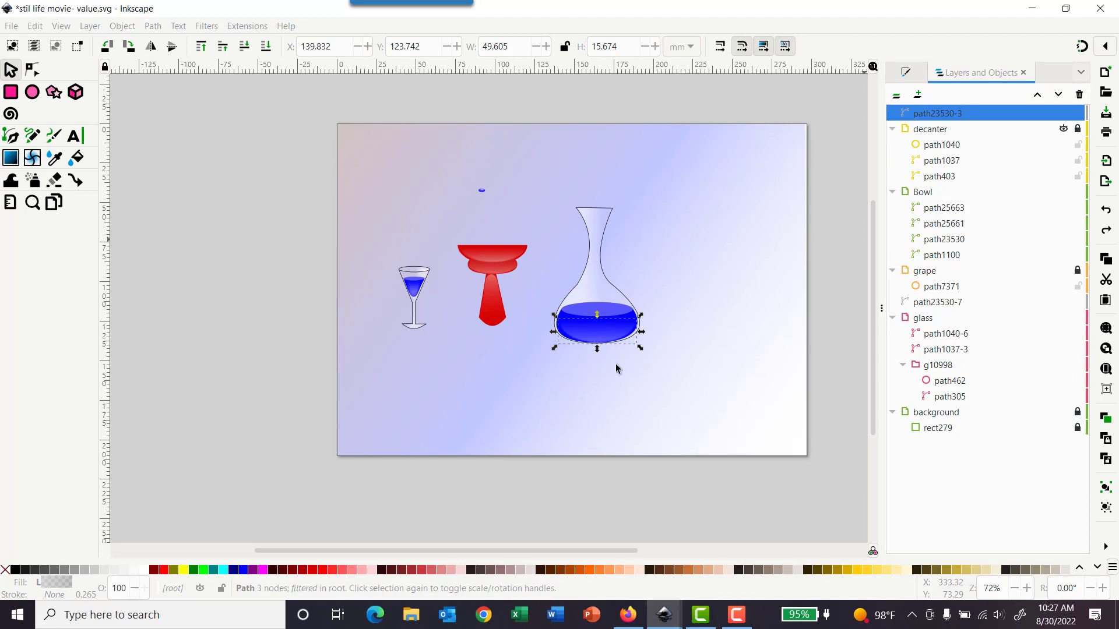
{"action": "left_click", "coordinate": [602, 345]}
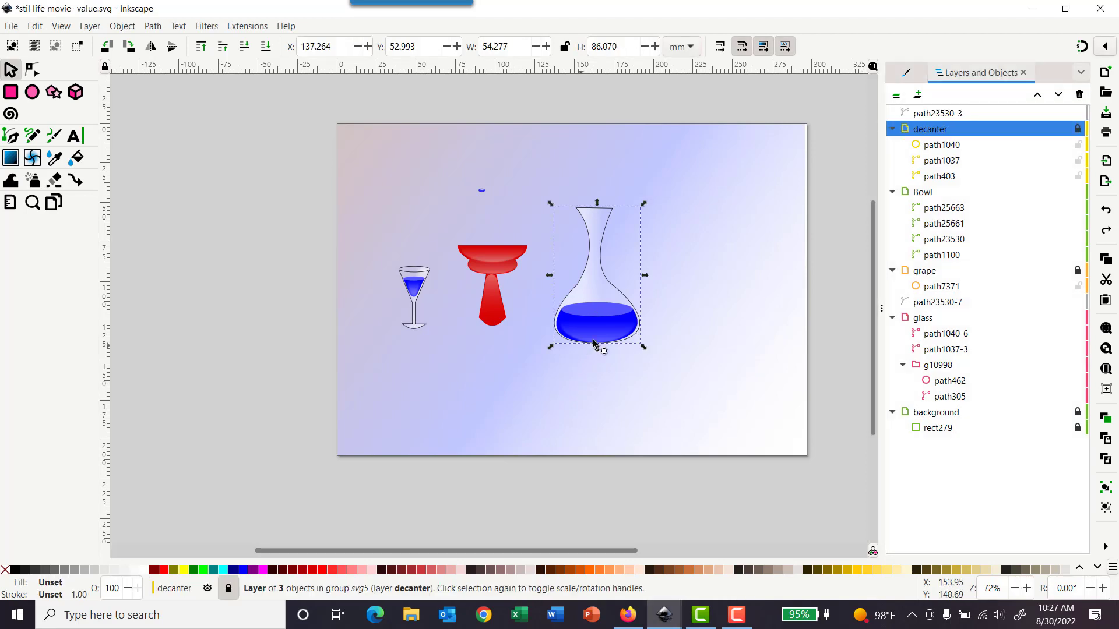
{"action": "left_click", "coordinate": [931, 116]}
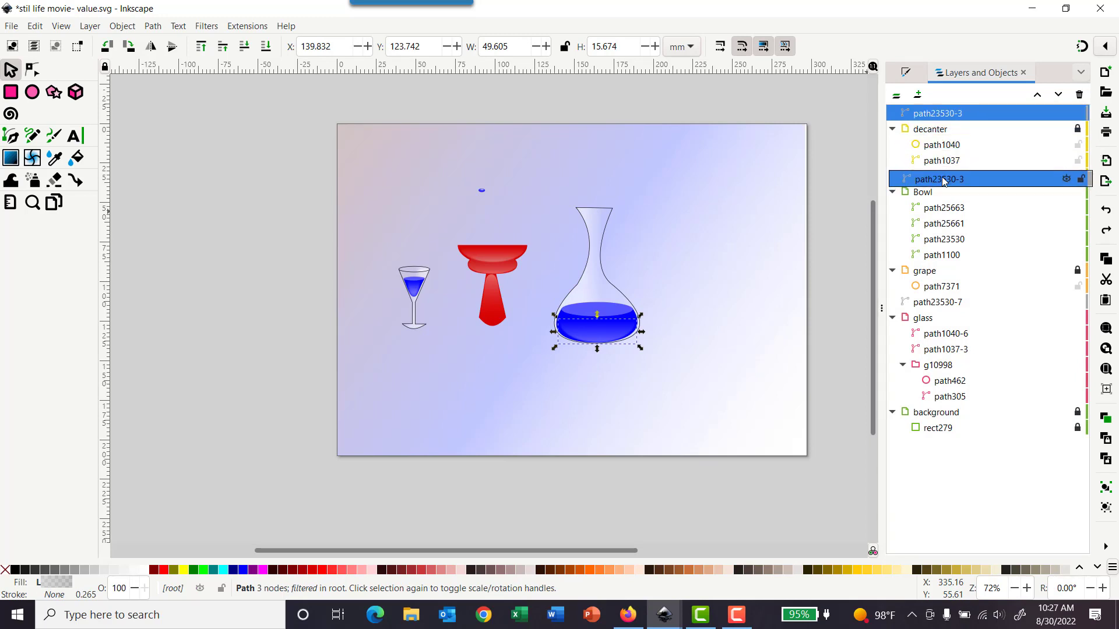
{"action": "left_click_drag", "start_coordinate": [939, 113], "coordinate": [984, 170]}
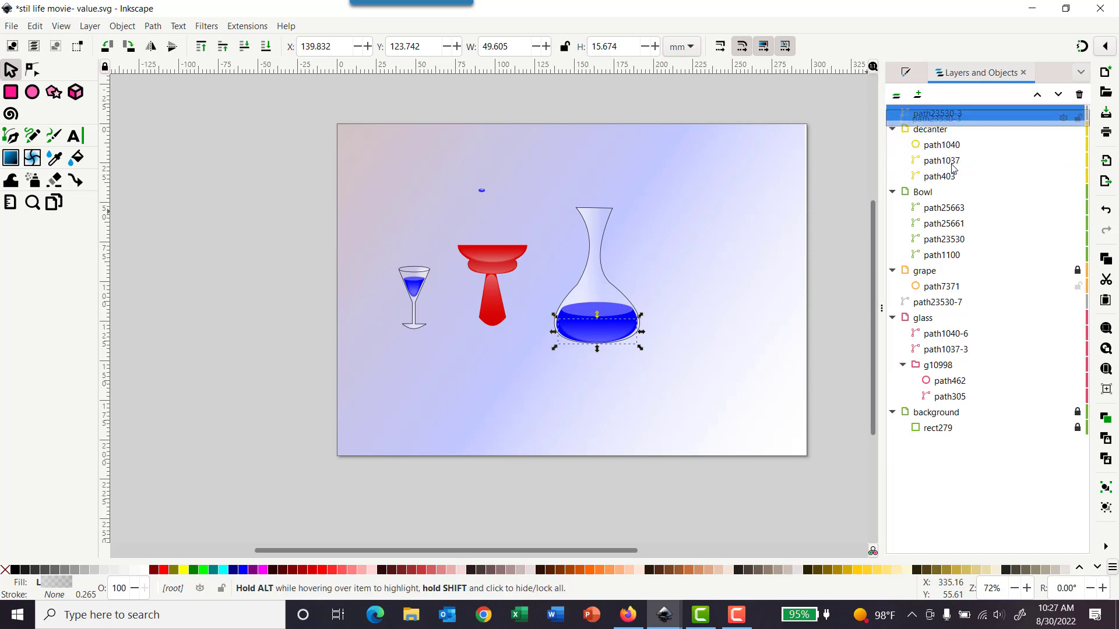
{"action": "right_click", "coordinate": [921, 116]}
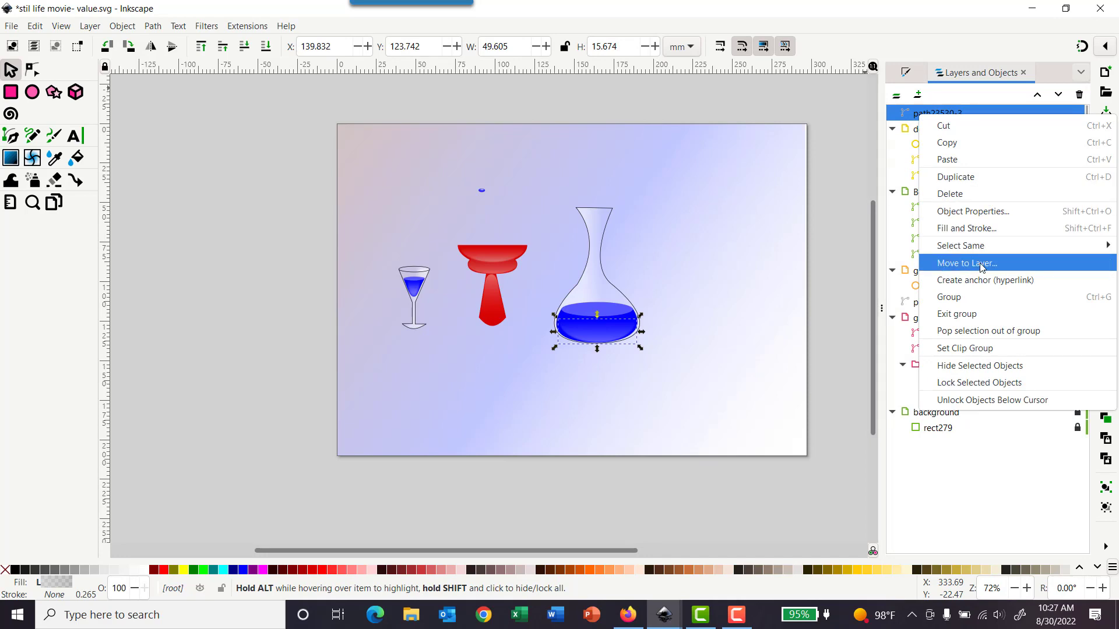
{"action": "left_click", "coordinate": [956, 263]}
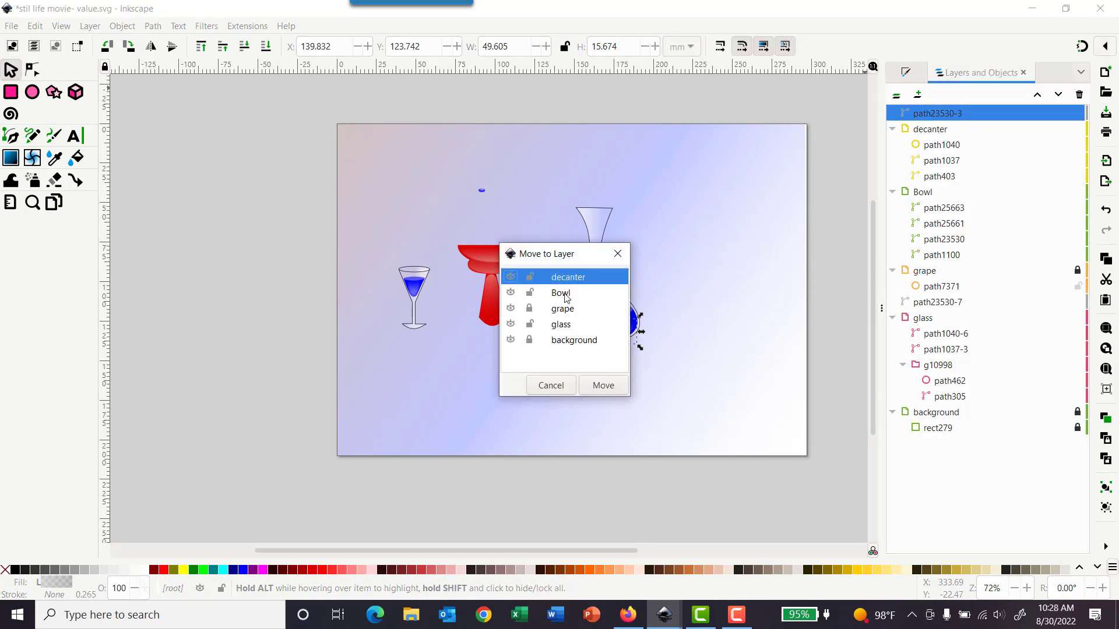
{"action": "left_click", "coordinate": [586, 390]}
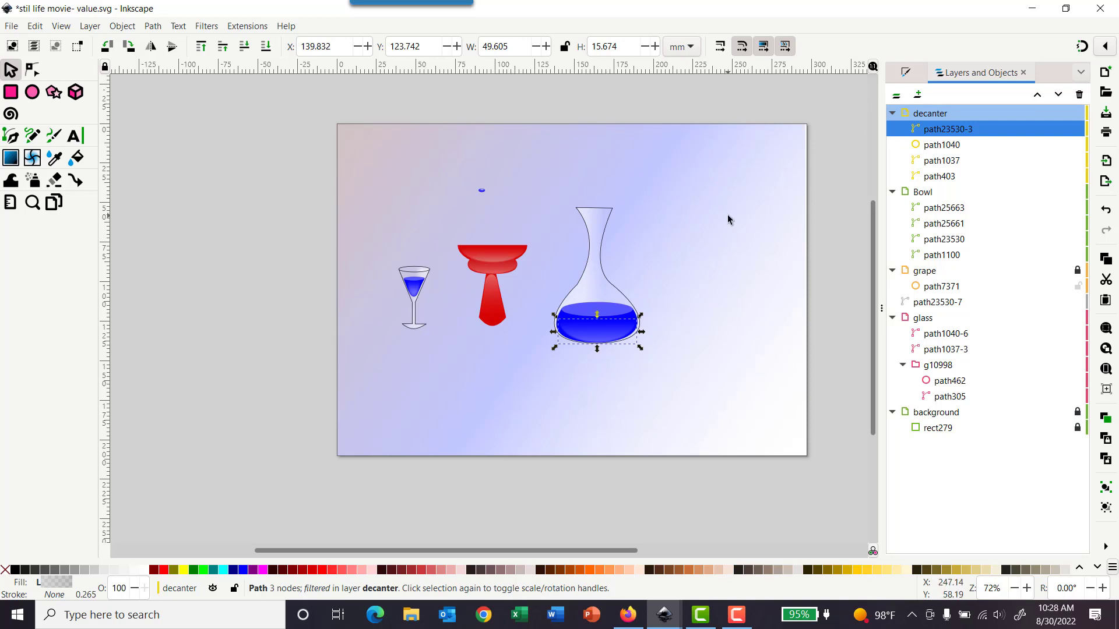
Step: Lock the decanter, Bowl and glass layers and save the document
{"action": "left_click", "coordinate": [1077, 113]}
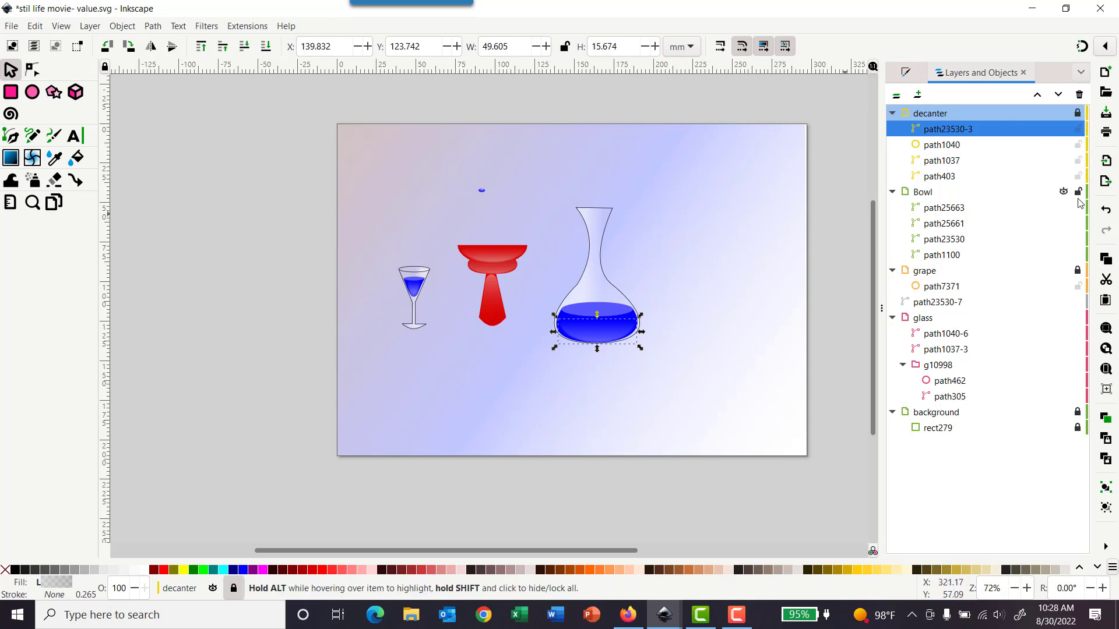
{"action": "left_click", "coordinate": [1078, 193]}
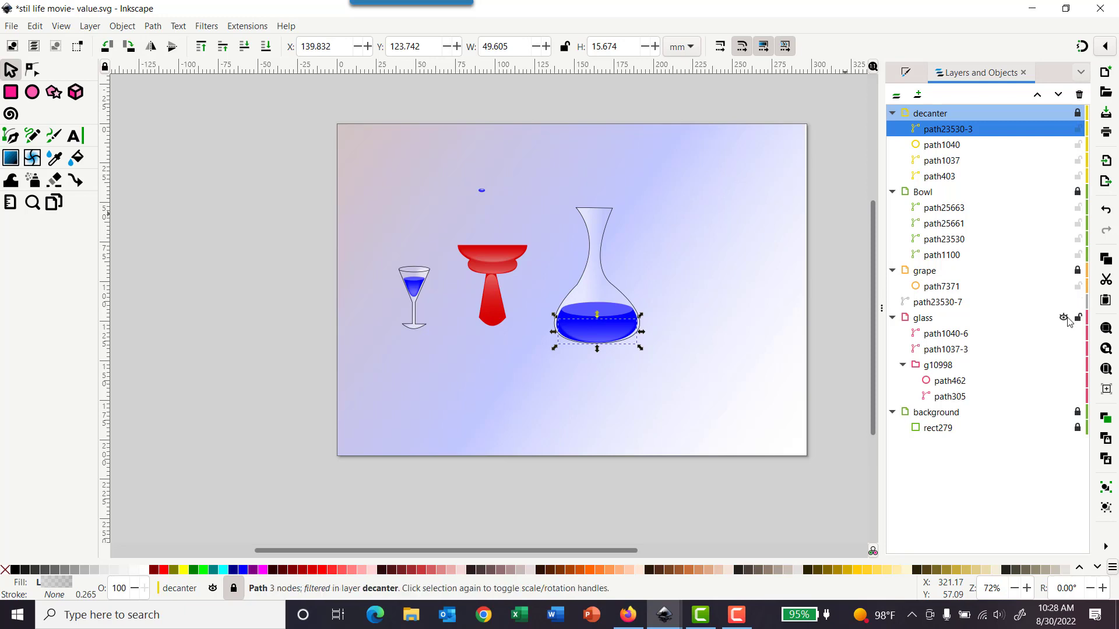
{"action": "left_click", "coordinate": [1076, 318]}
{"action": "left_click", "coordinate": [11, 27]}
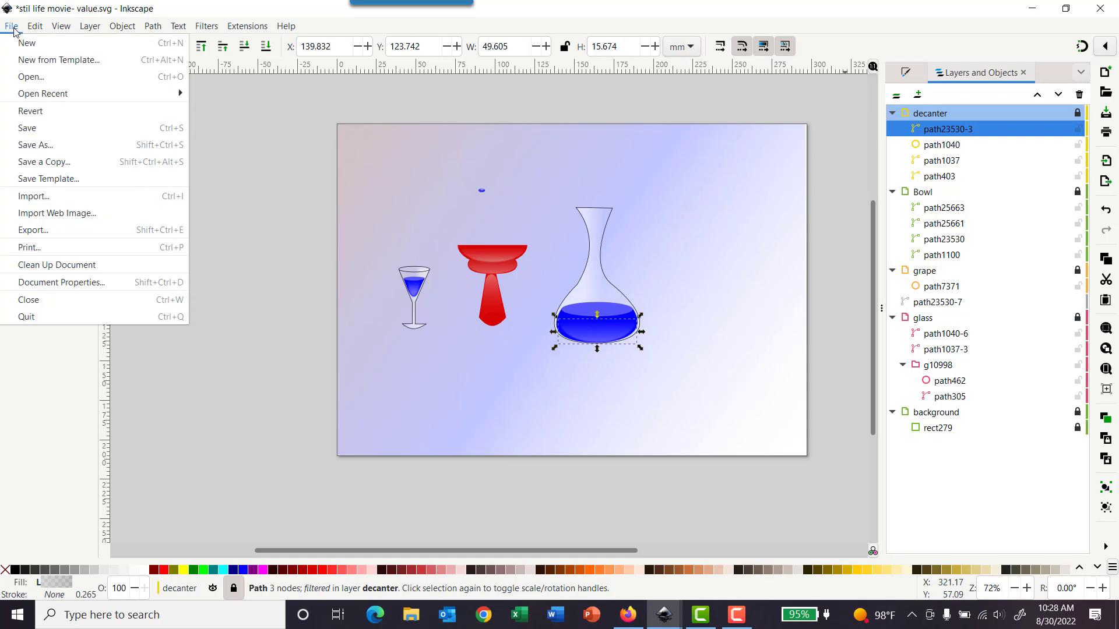
{"action": "left_click", "coordinate": [27, 128]}
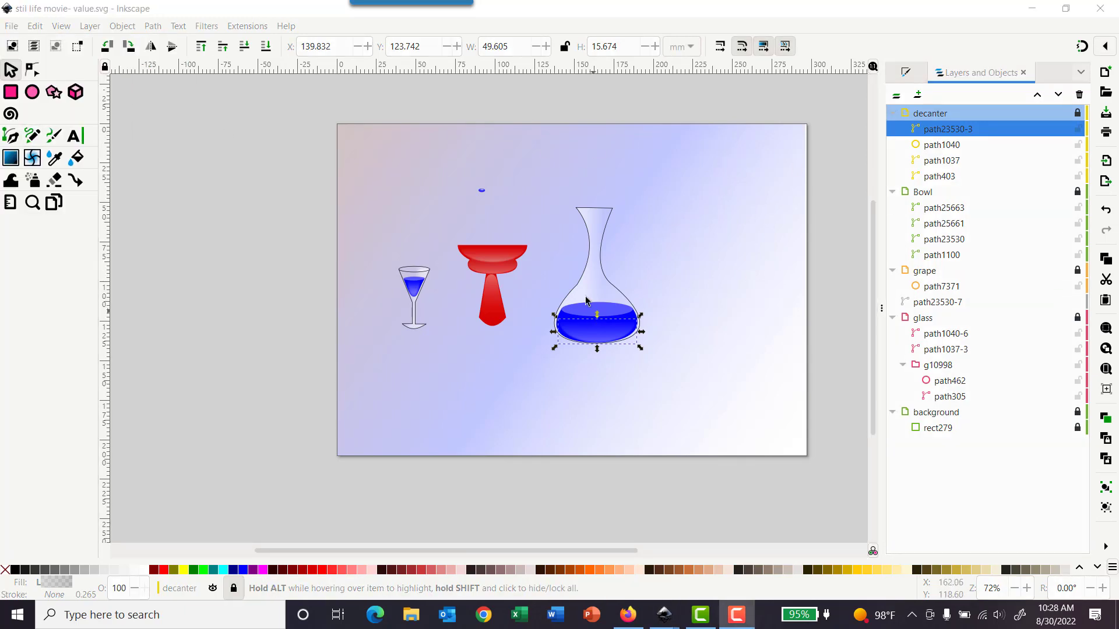
Step: Unlock the decanter layer and set the decanter outline's stroke color to white
{"action": "scroll", "coordinate": [530, 272], "scroll_direction": "up", "scroll_amount": 2}
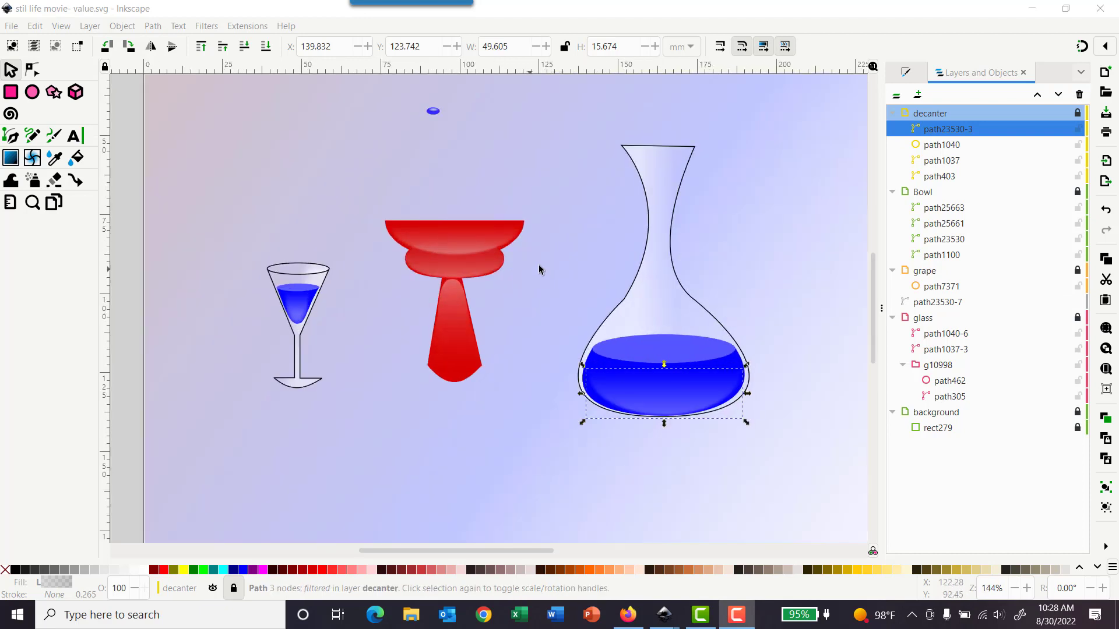
{"action": "left_click", "coordinate": [989, 114]}
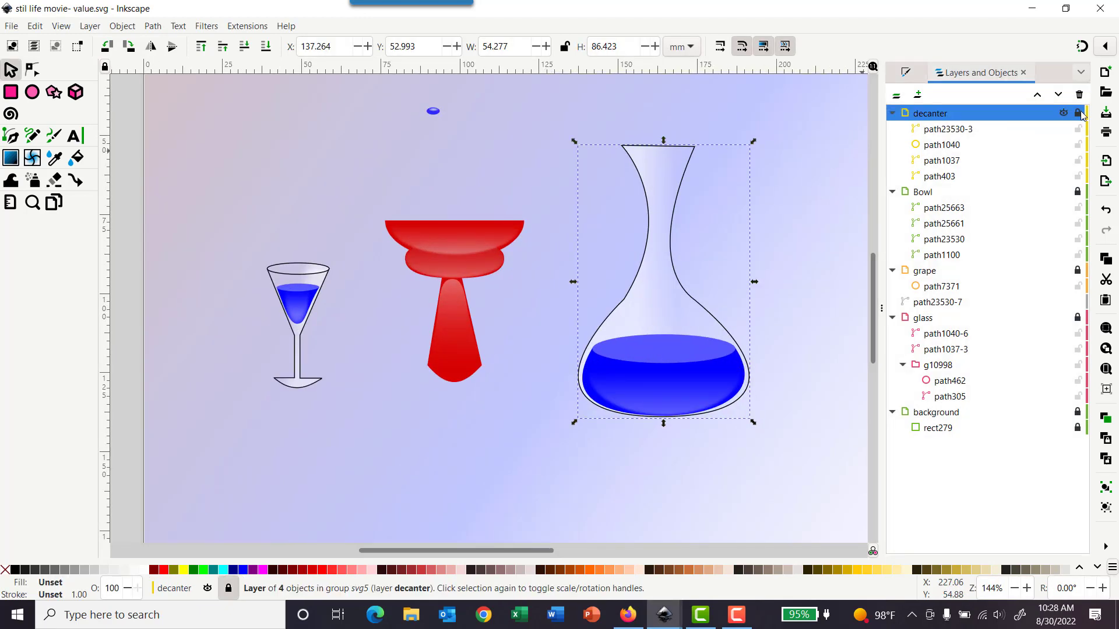
{"action": "left_click", "coordinate": [1079, 114]}
{"action": "left_click", "coordinate": [681, 181]}
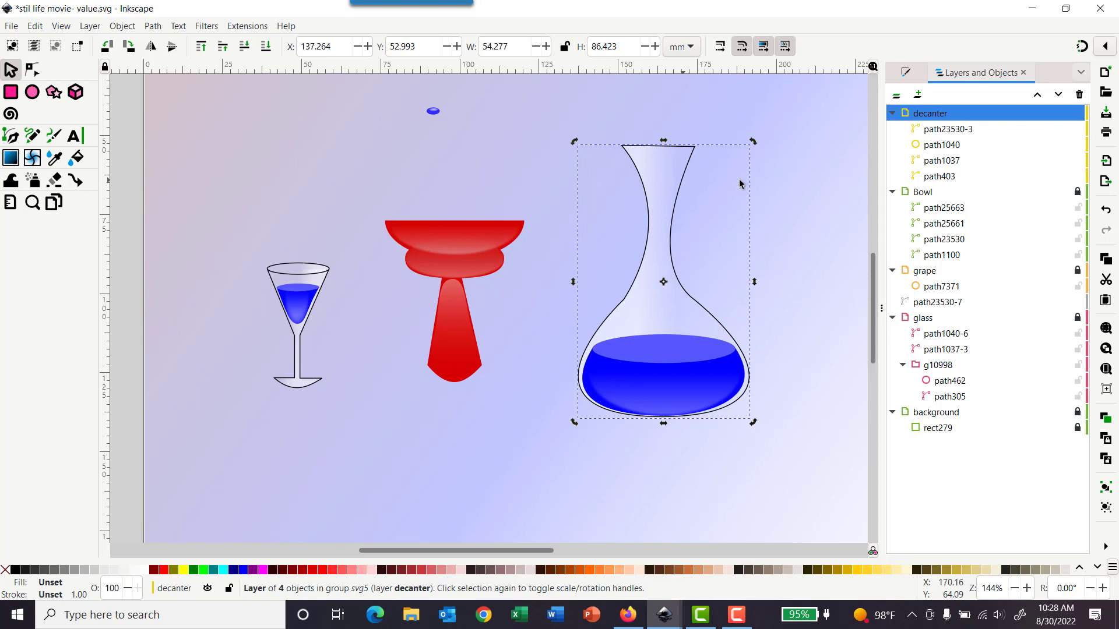
{"action": "left_click", "coordinate": [821, 196]}
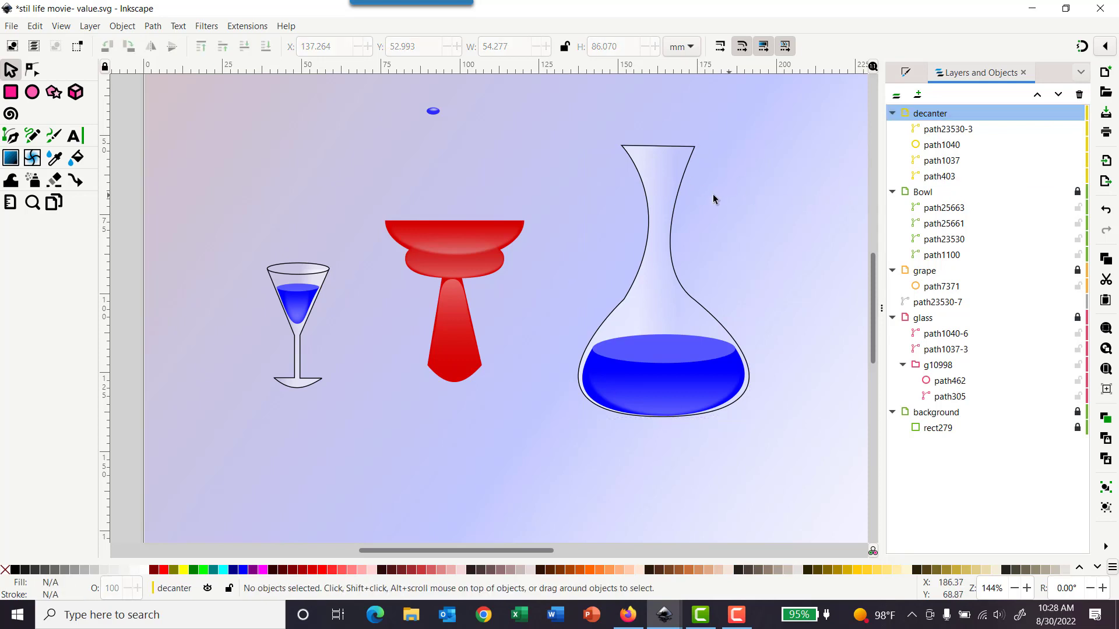
{"action": "left_click", "coordinate": [677, 191]}
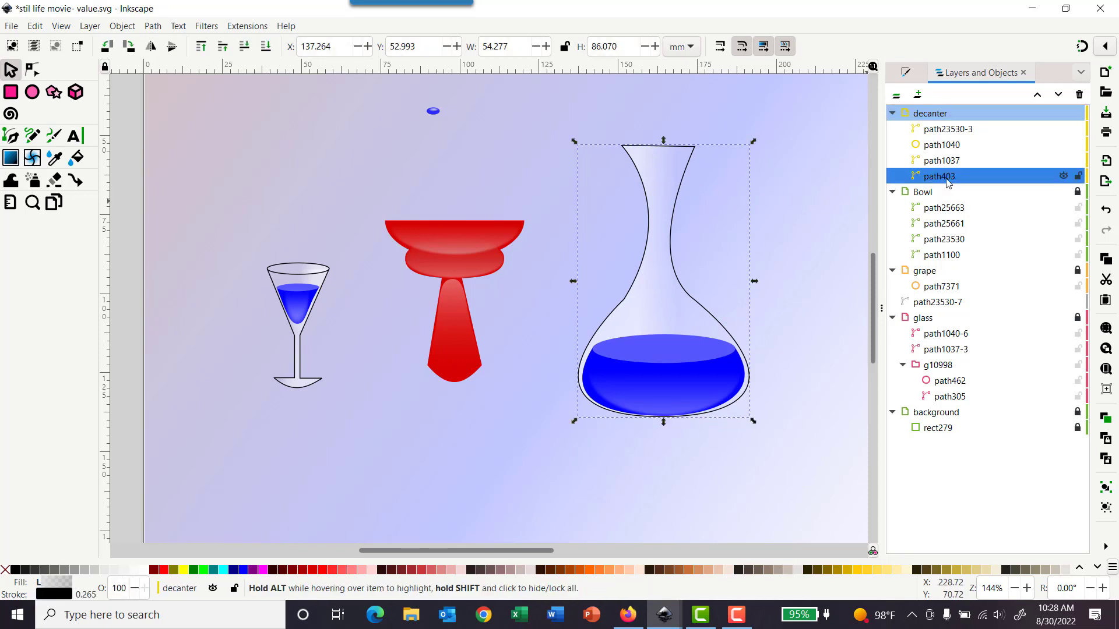
{"action": "left_click", "coordinate": [907, 74]}
{"action": "left_click", "coordinate": [961, 96]}
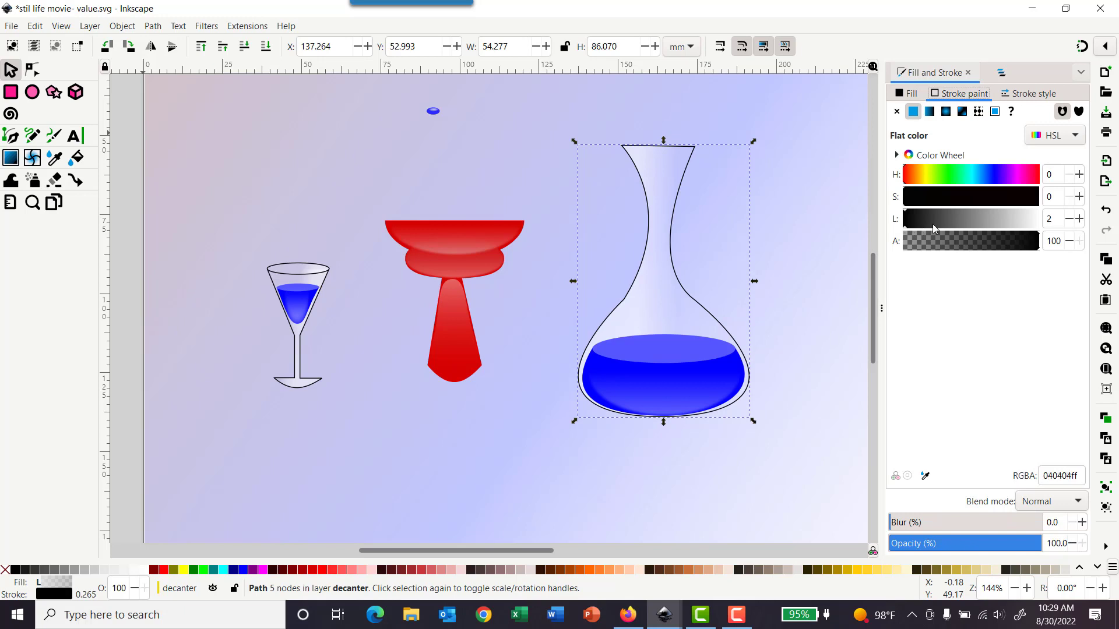
{"action": "left_click_drag", "start_coordinate": [933, 228], "coordinate": [1053, 224]}
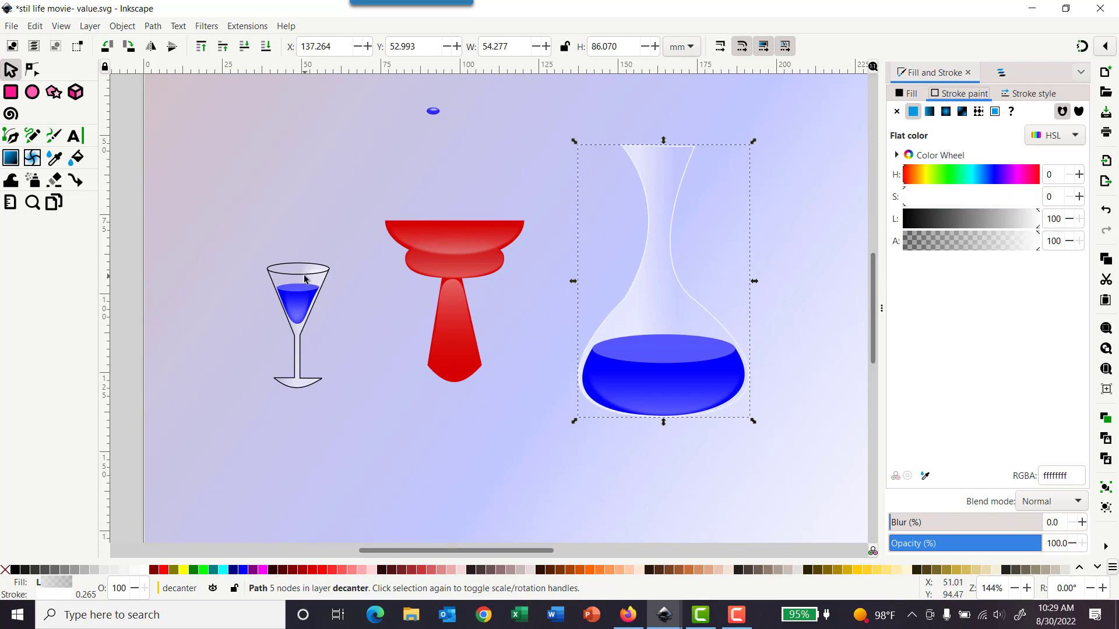
Step: Lock the decanter layer again and unlock the glass layer
{"action": "left_click", "coordinate": [1014, 74]}
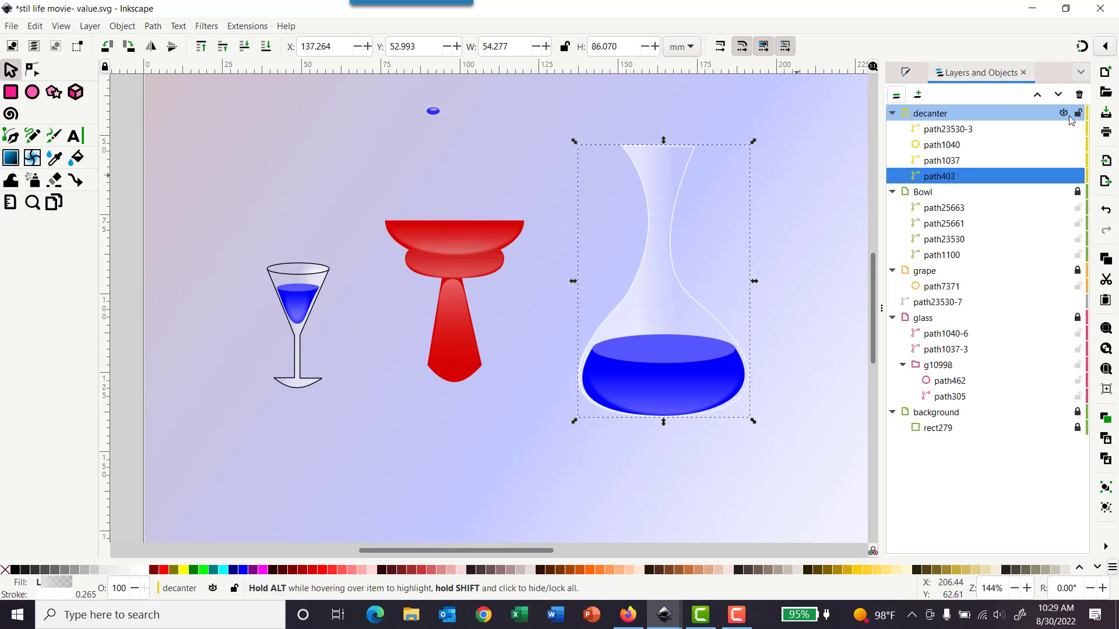
{"action": "left_click", "coordinate": [1078, 117]}
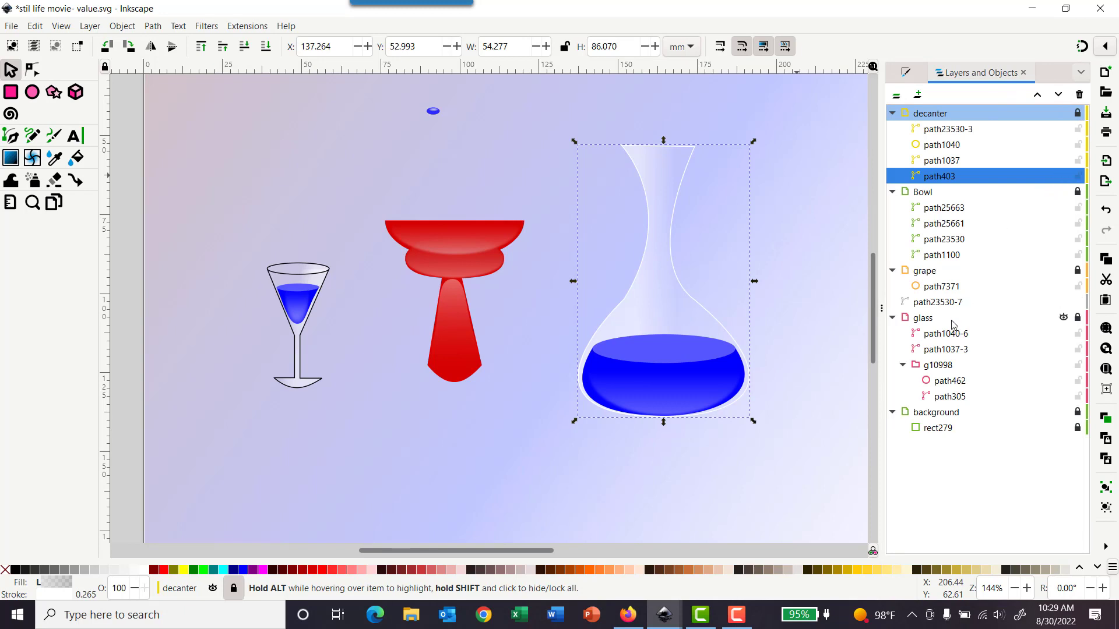
{"action": "left_click", "coordinate": [1069, 318]}
{"action": "left_click", "coordinate": [1078, 317]}
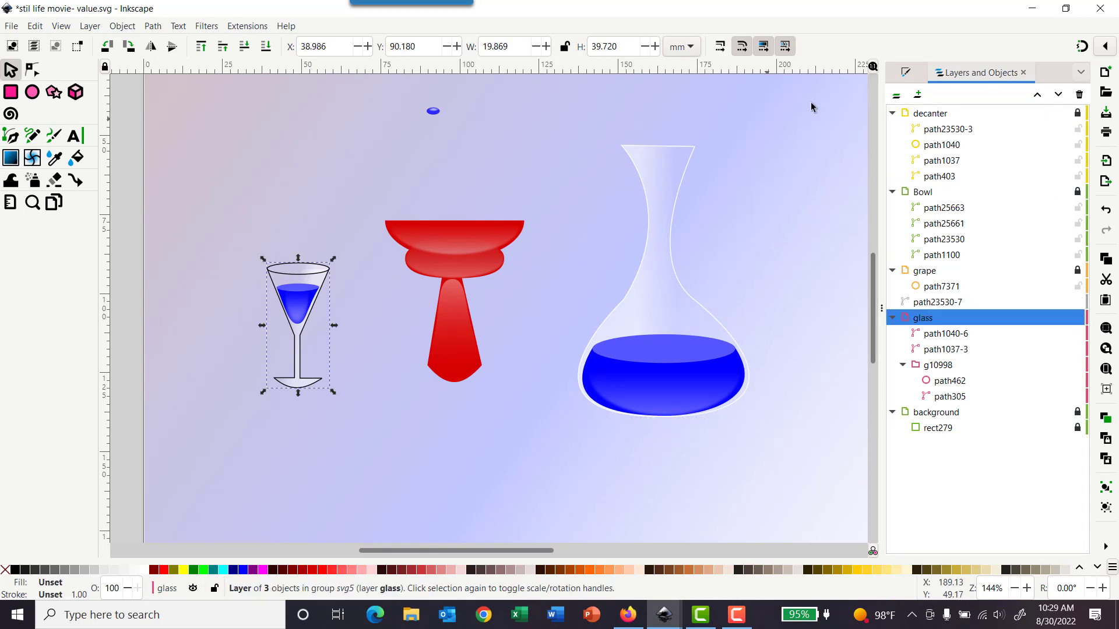
Step: Set the stroke color of the glass group's outline to white
{"action": "left_click", "coordinate": [905, 75]}
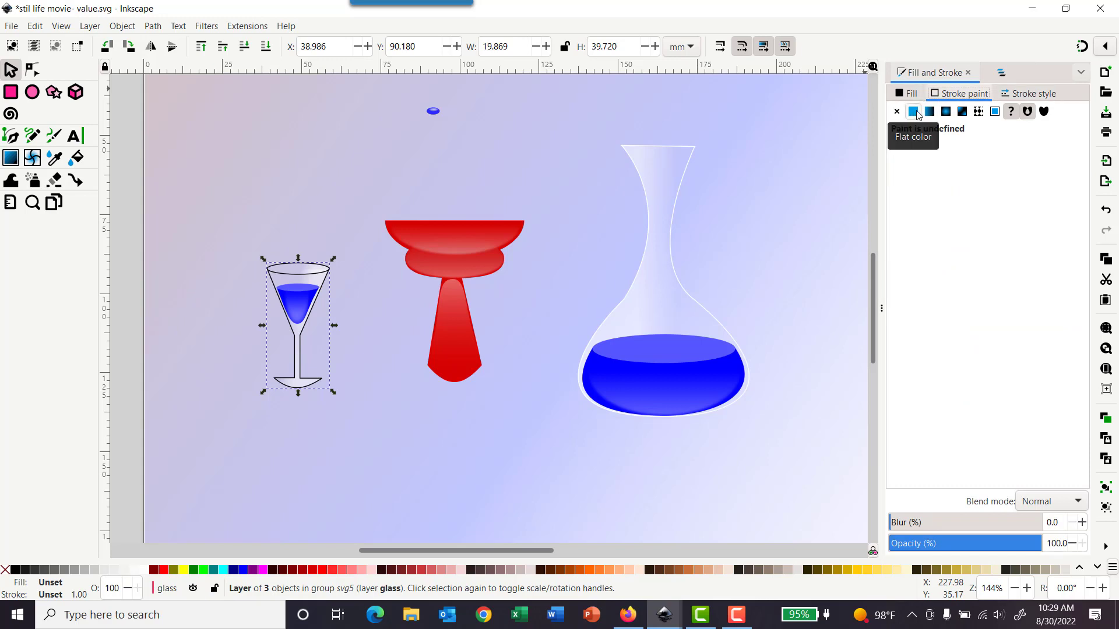
{"action": "left_click", "coordinate": [1001, 72]}
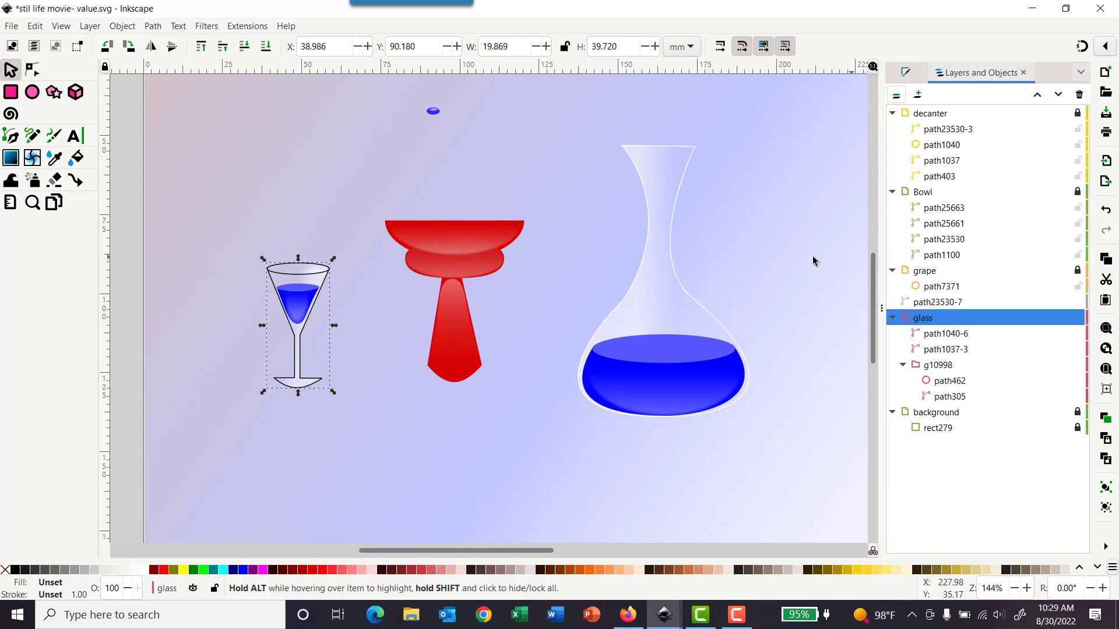
{"action": "left_click", "coordinate": [355, 196]}
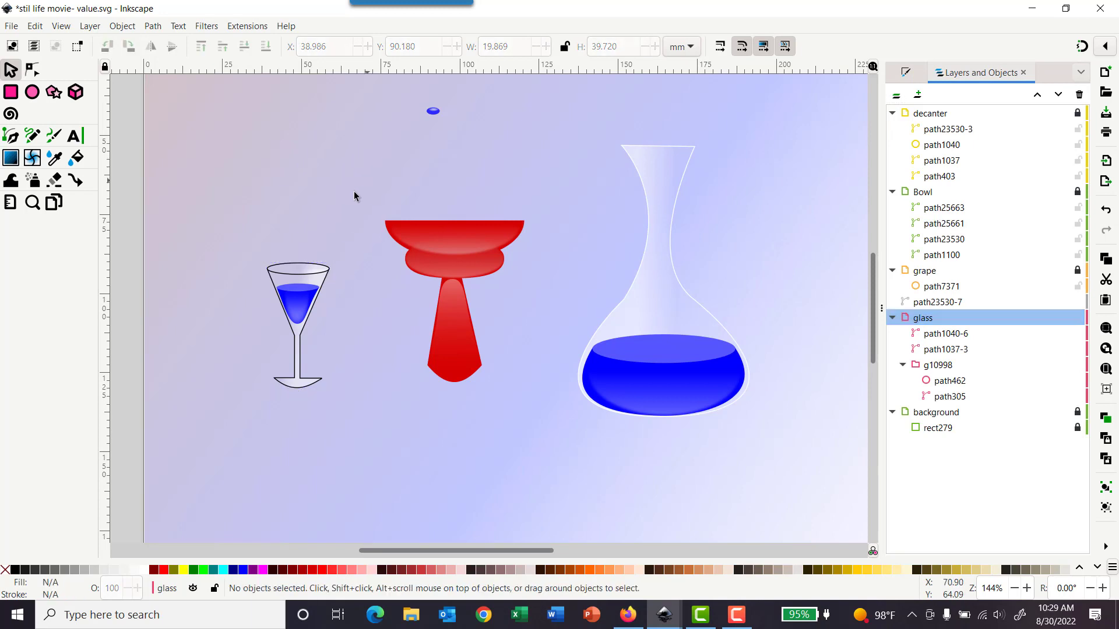
{"action": "left_click", "coordinate": [326, 273]}
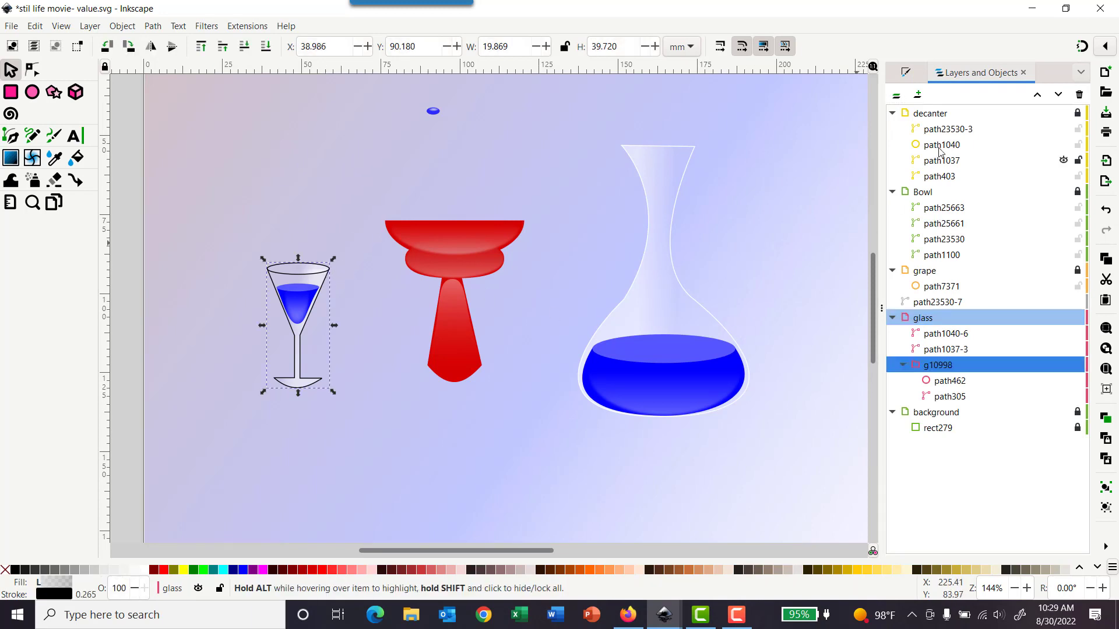
{"action": "left_click", "coordinate": [905, 70]}
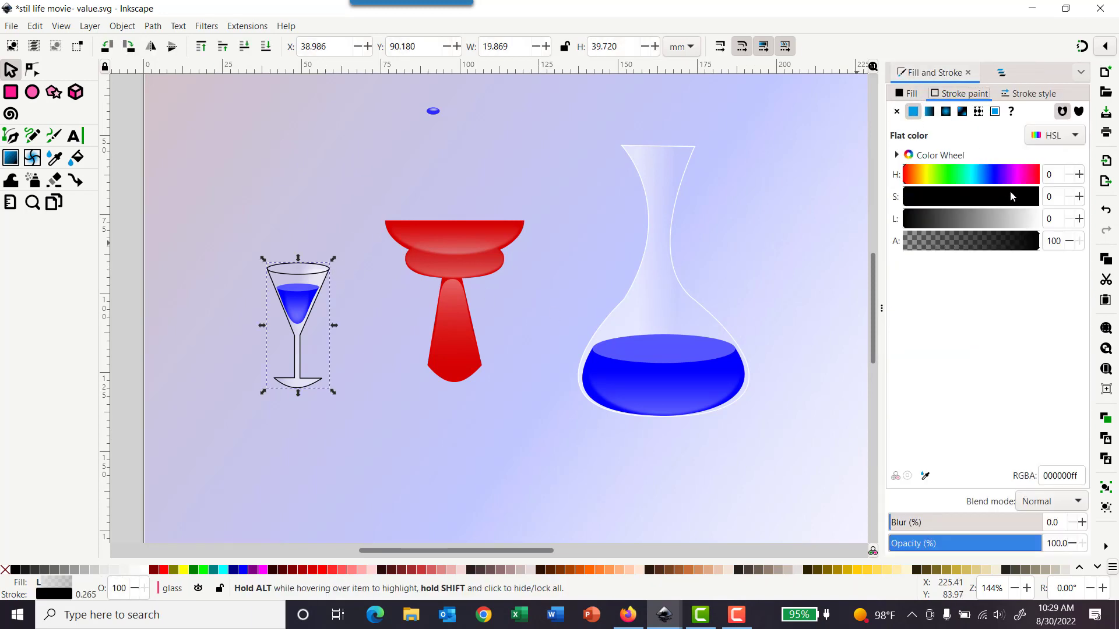
{"action": "left_click_drag", "start_coordinate": [1017, 221], "coordinate": [1040, 220]}
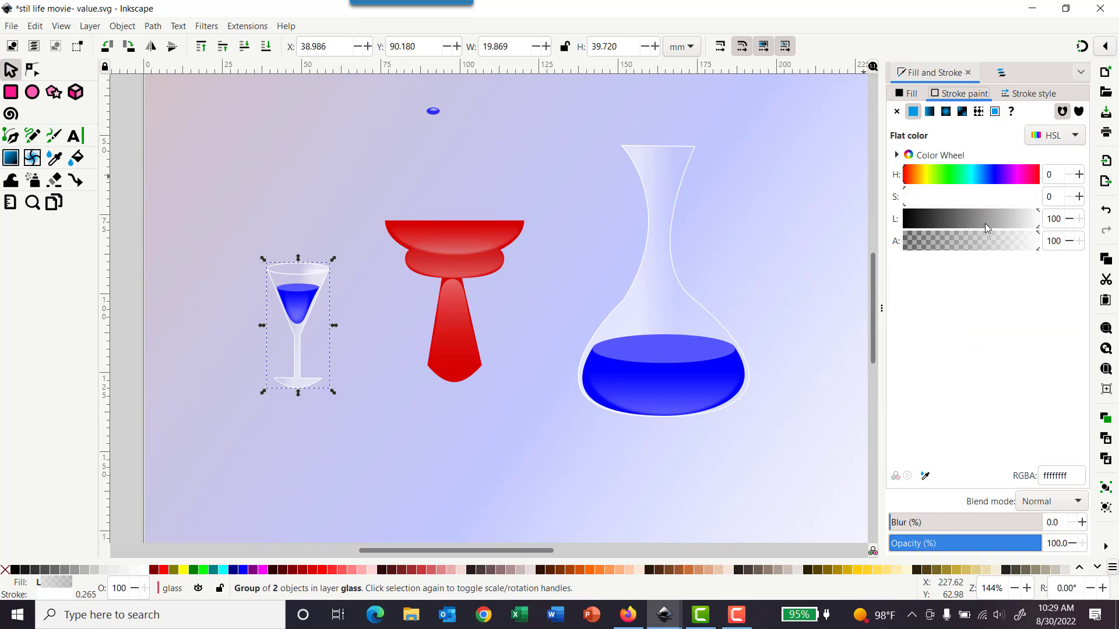
{"action": "left_click", "coordinate": [1001, 73]}
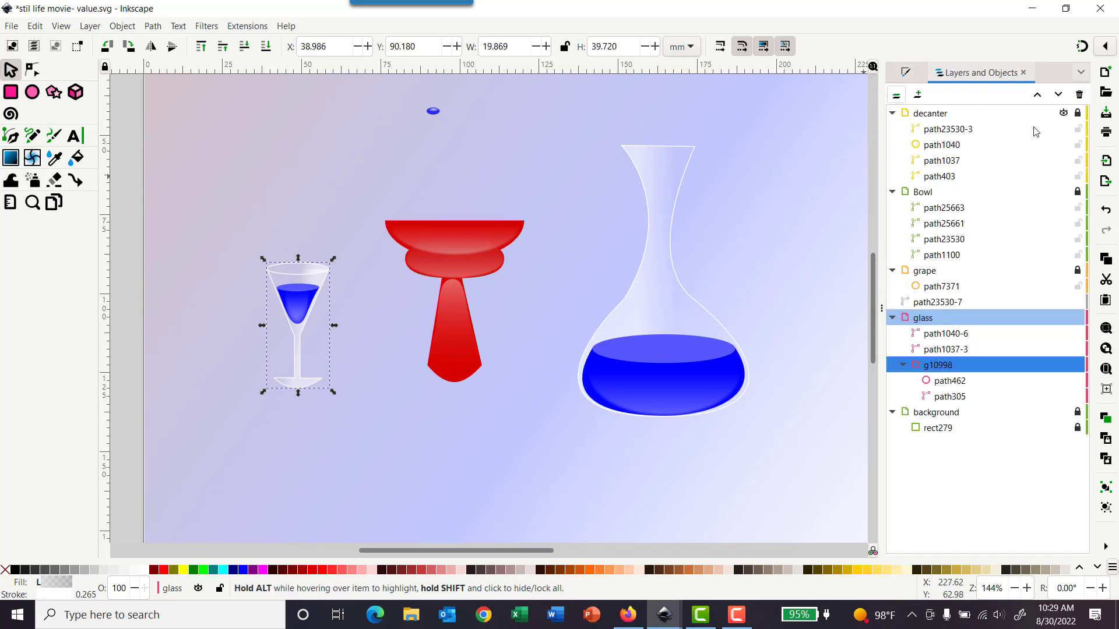
{"action": "left_click", "coordinate": [1078, 319]}
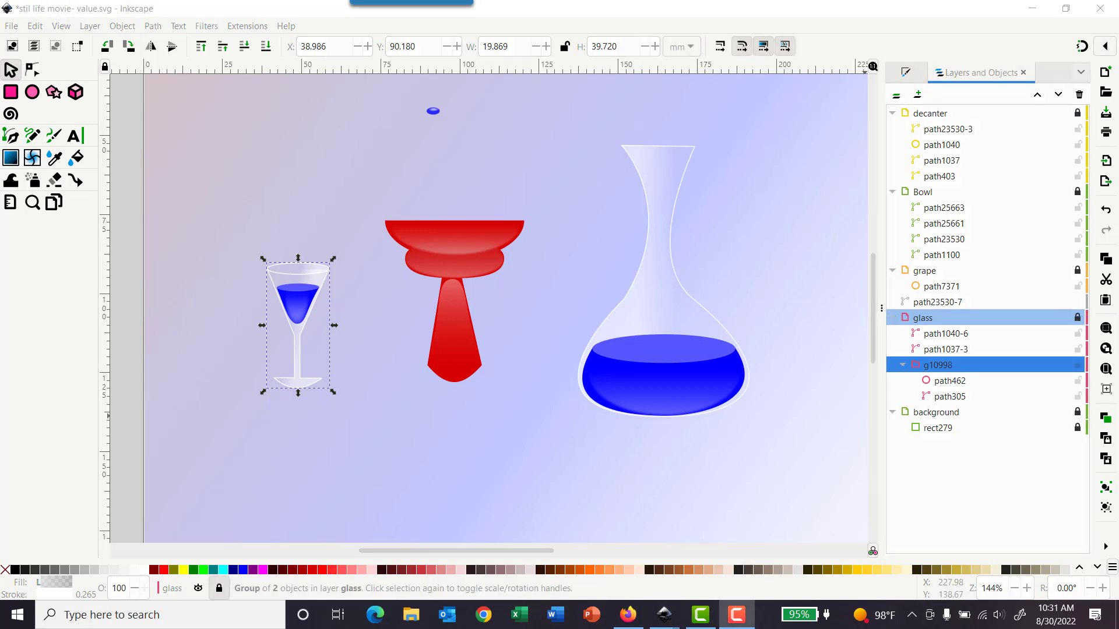
{"action": "left_click", "coordinate": [1078, 319]}
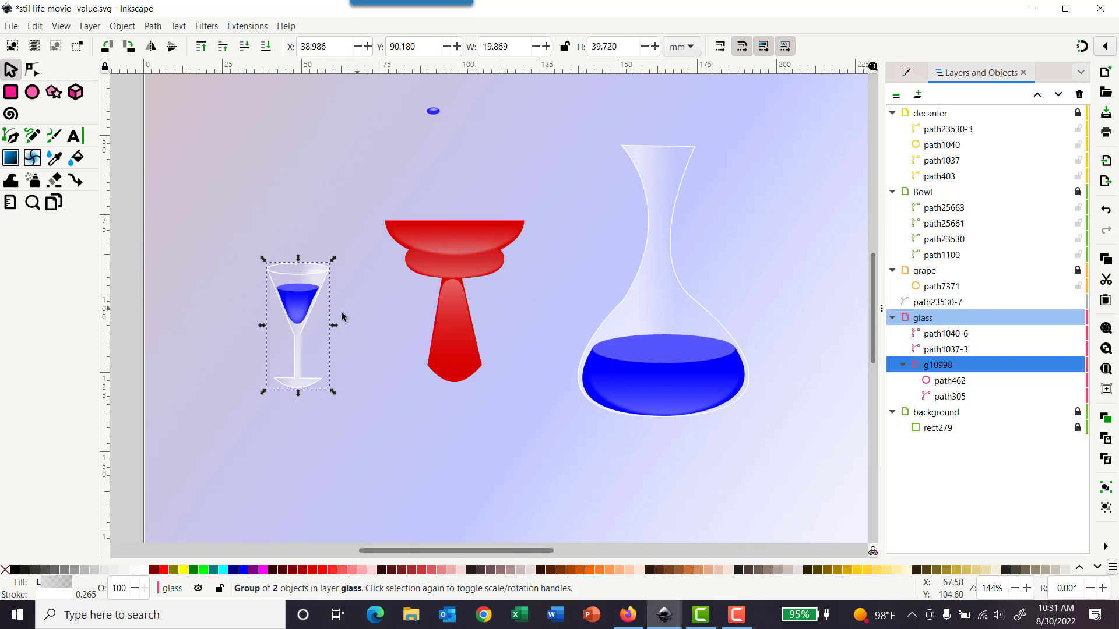
Step: Zoom in on the glass and draw a closed highlight shape with the Pen tool covering the glass's left half
{"action": "key", "text": "3"}
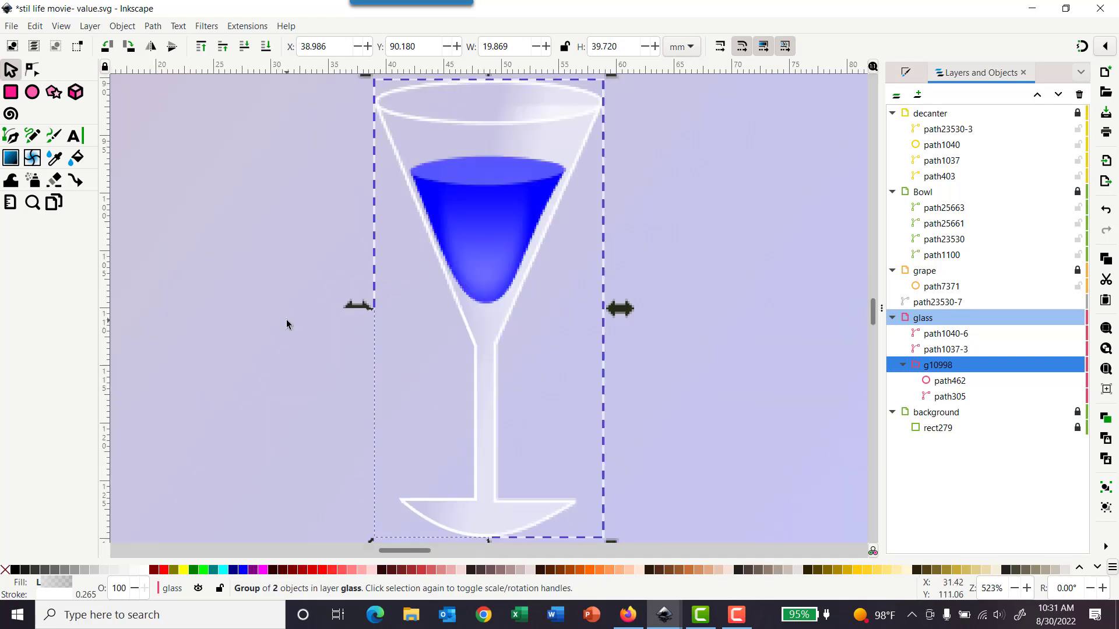
{"action": "left_click", "coordinate": [11, 136]}
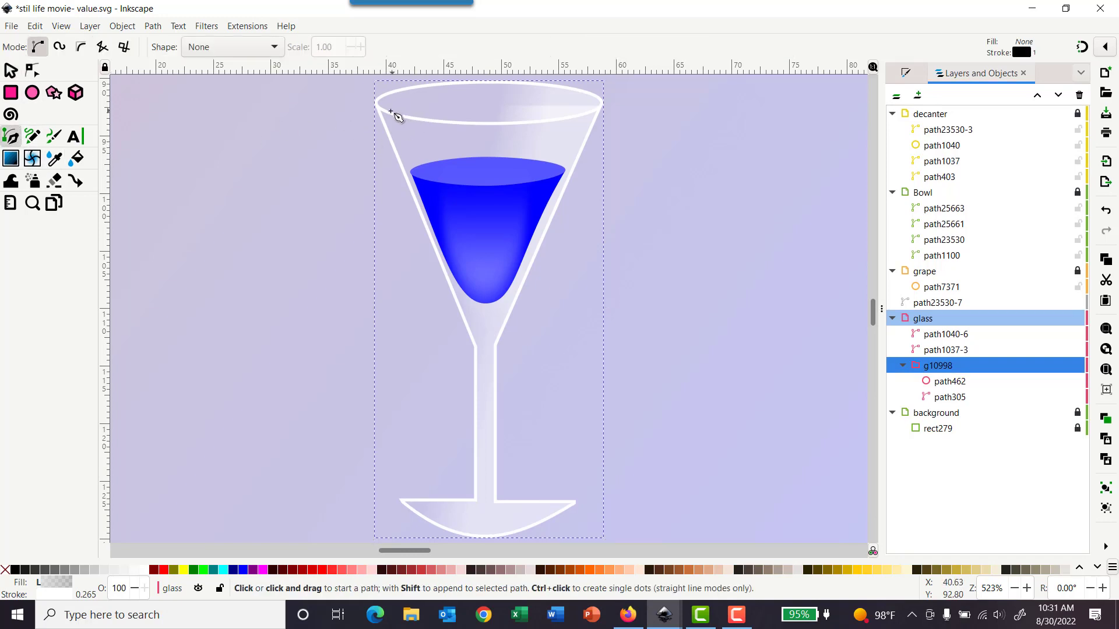
{"action": "left_click", "coordinate": [377, 103]}
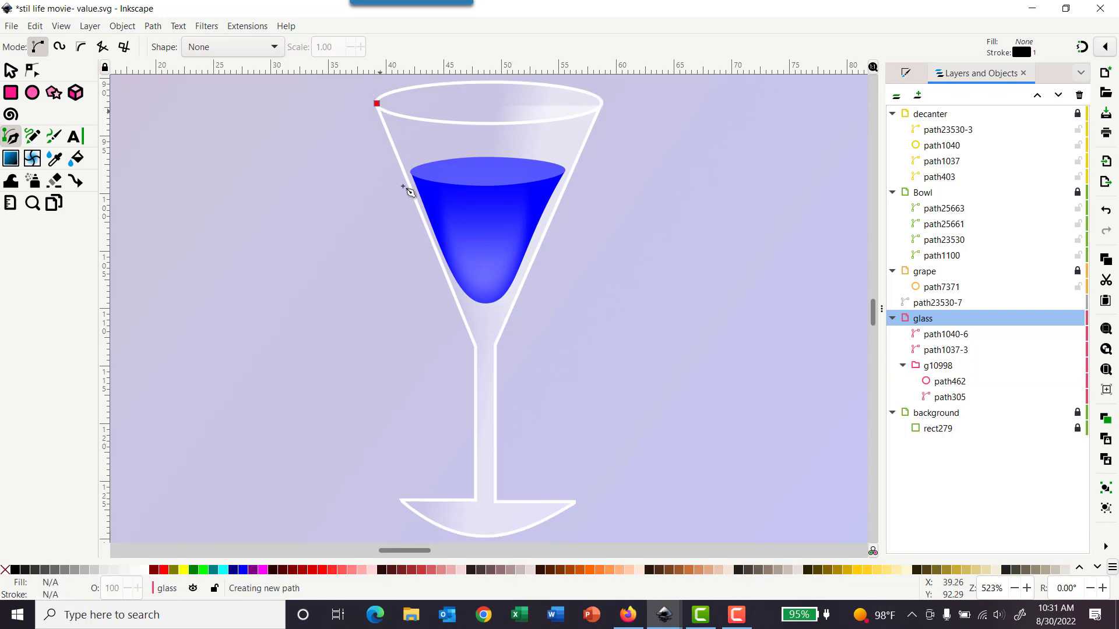
{"action": "left_click", "coordinate": [476, 349]}
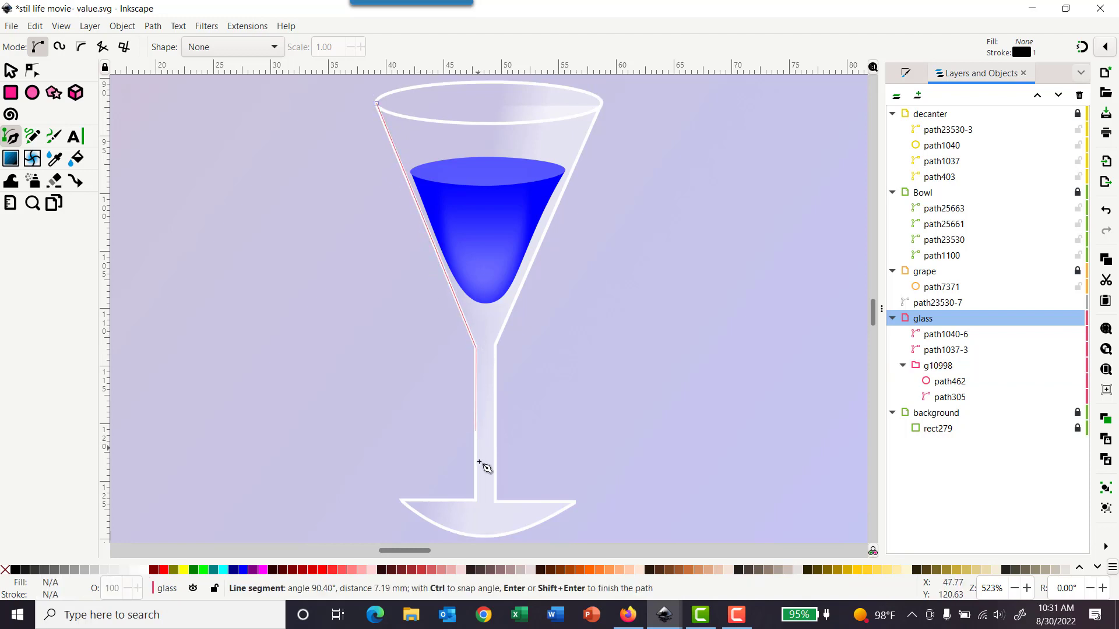
{"action": "left_click", "coordinate": [475, 500]}
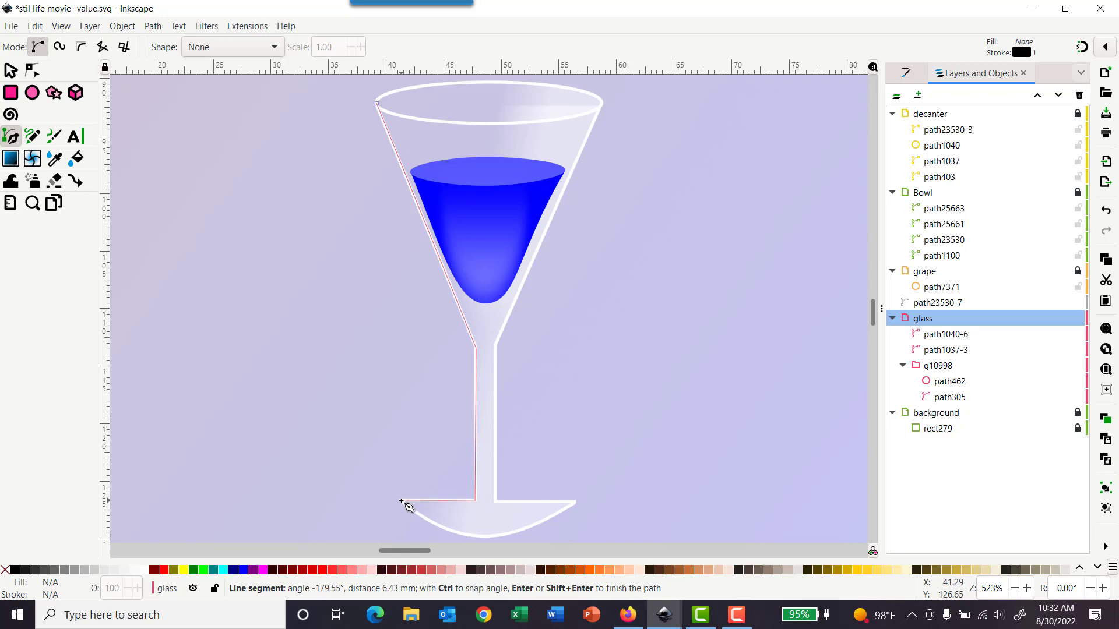
{"action": "left_click", "coordinate": [401, 500]}
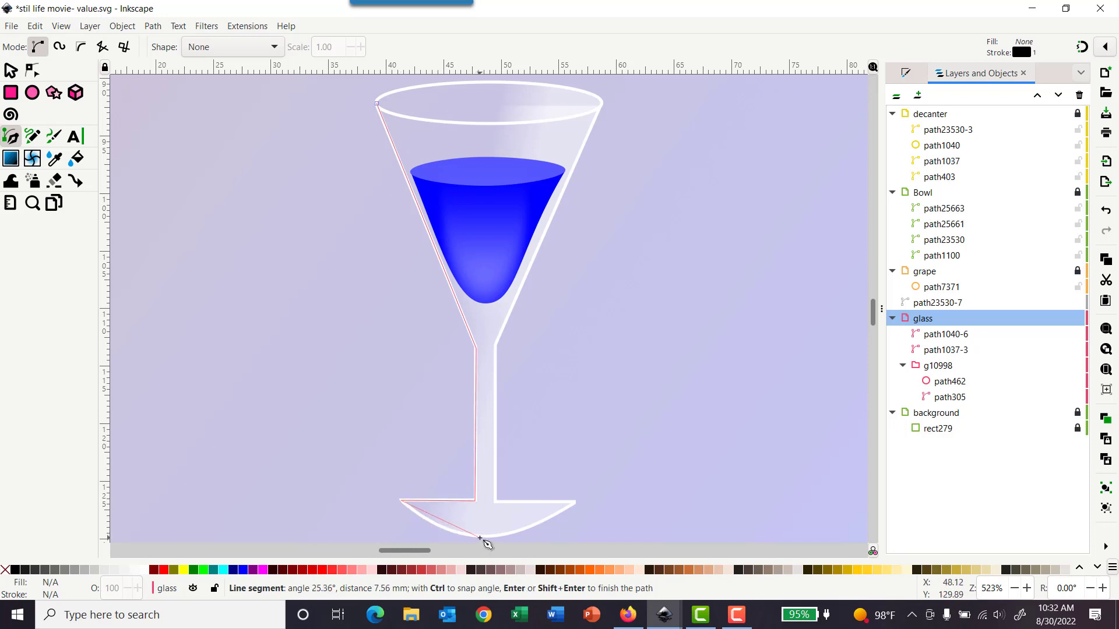
{"action": "left_click_drag", "start_coordinate": [480, 538], "coordinate": [535, 548]}
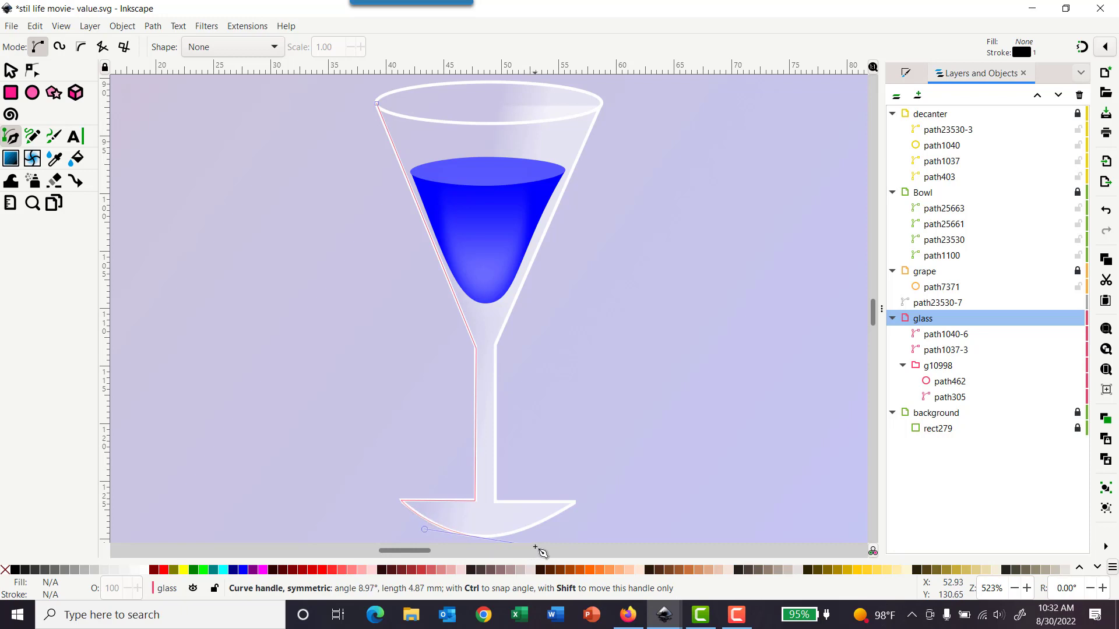
{"action": "left_click_drag", "start_coordinate": [536, 548], "coordinate": [531, 546]}
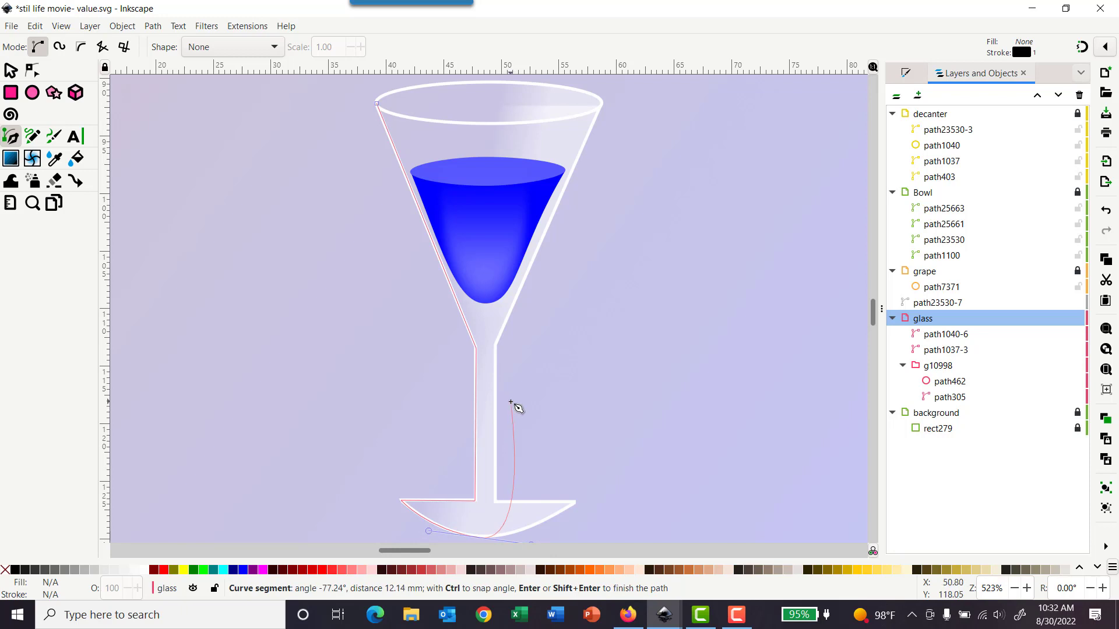
{"action": "key", "text": "shift+l"}
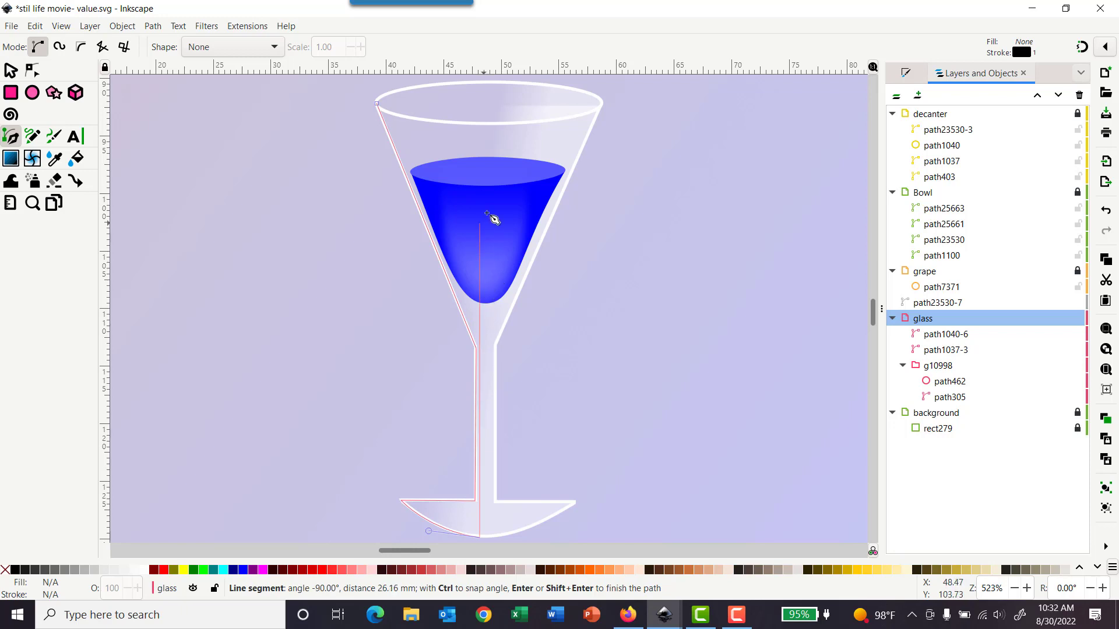
{"action": "left_click", "coordinate": [482, 124]}
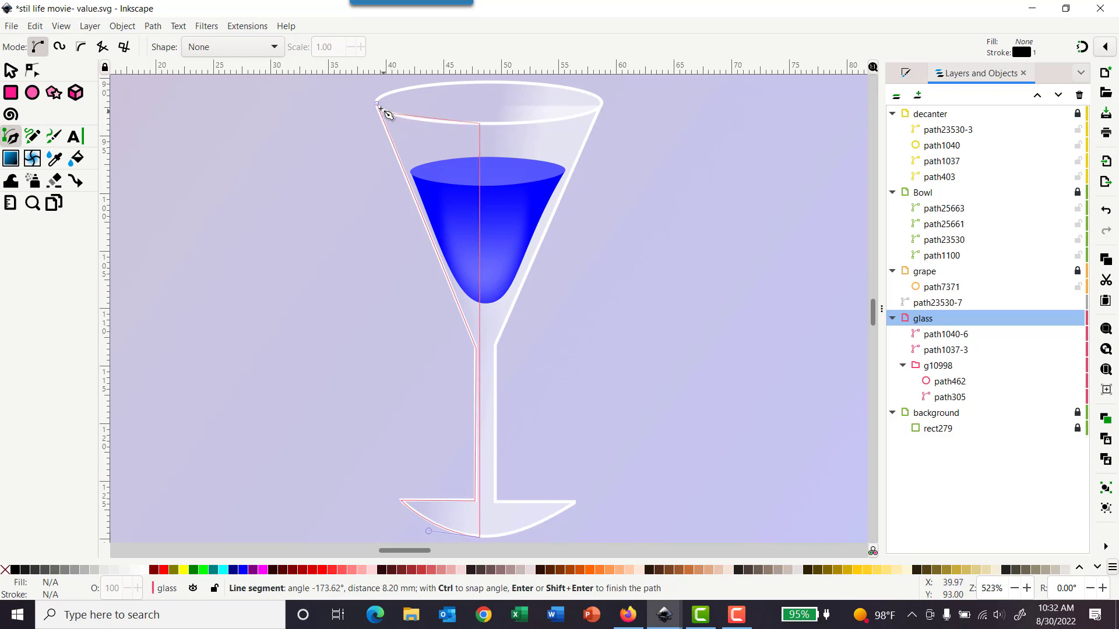
{"action": "left_click_drag", "start_coordinate": [377, 104], "coordinate": [356, 84]}
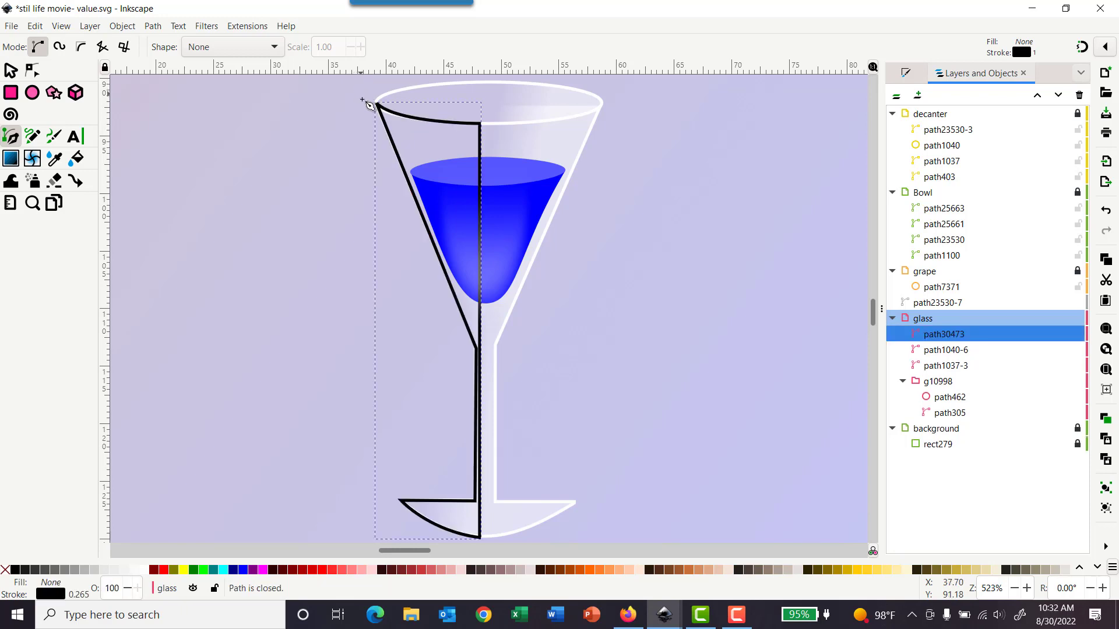
Step: Remove the highlight shape's stroke and give it a flat white fill
{"action": "left_click", "coordinate": [906, 74]}
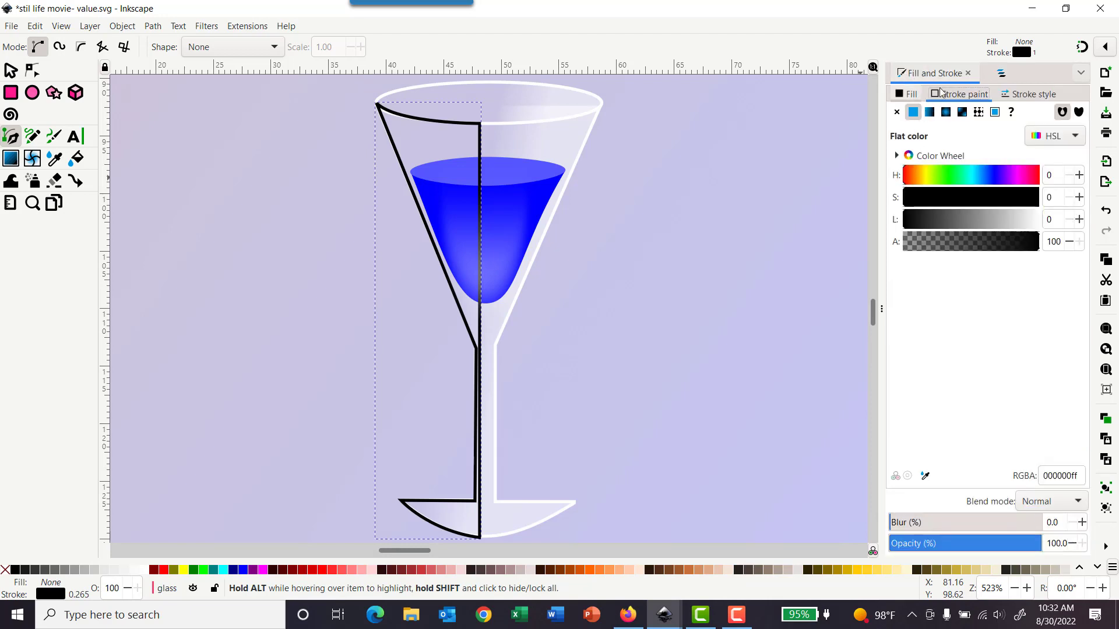
{"action": "left_click", "coordinate": [1001, 73]}
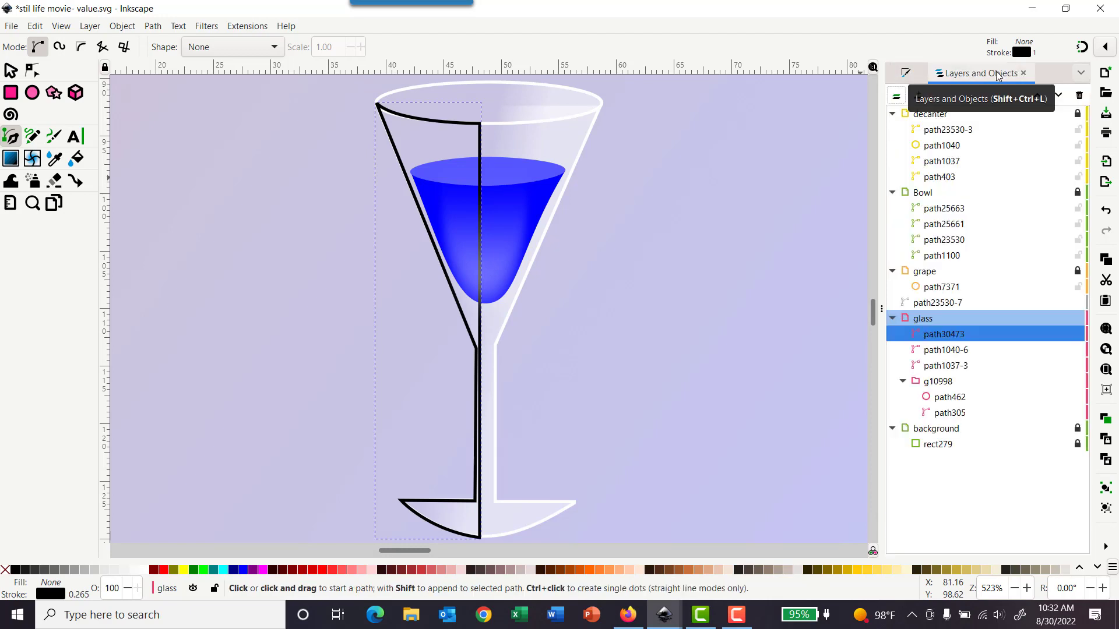
{"action": "left_click", "coordinate": [906, 74]}
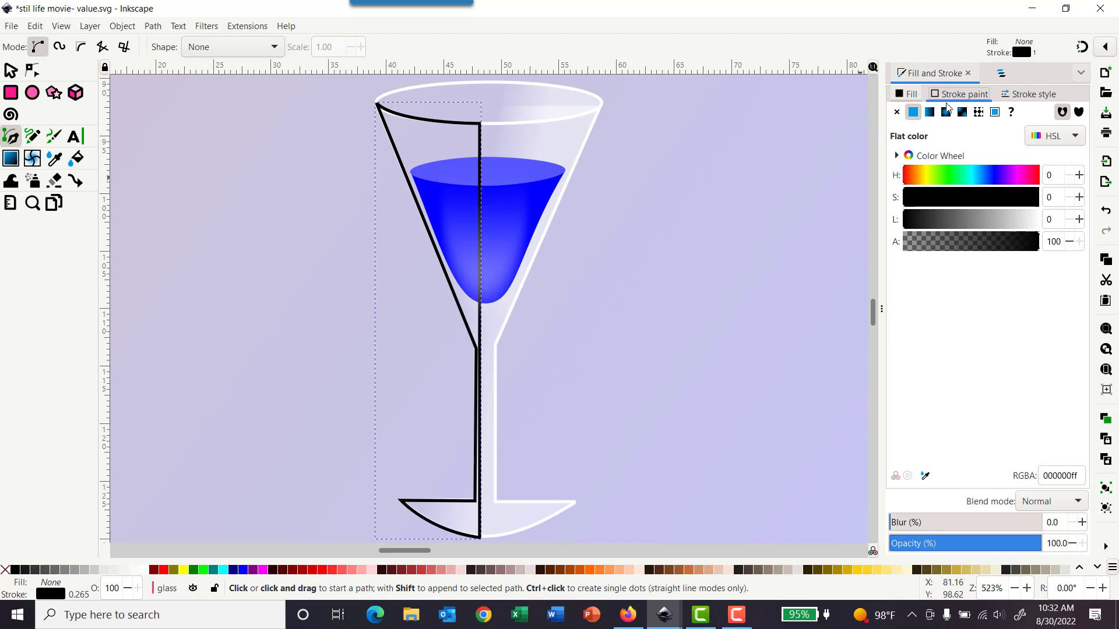
{"action": "left_click", "coordinate": [897, 112]}
{"action": "left_click", "coordinate": [909, 98]}
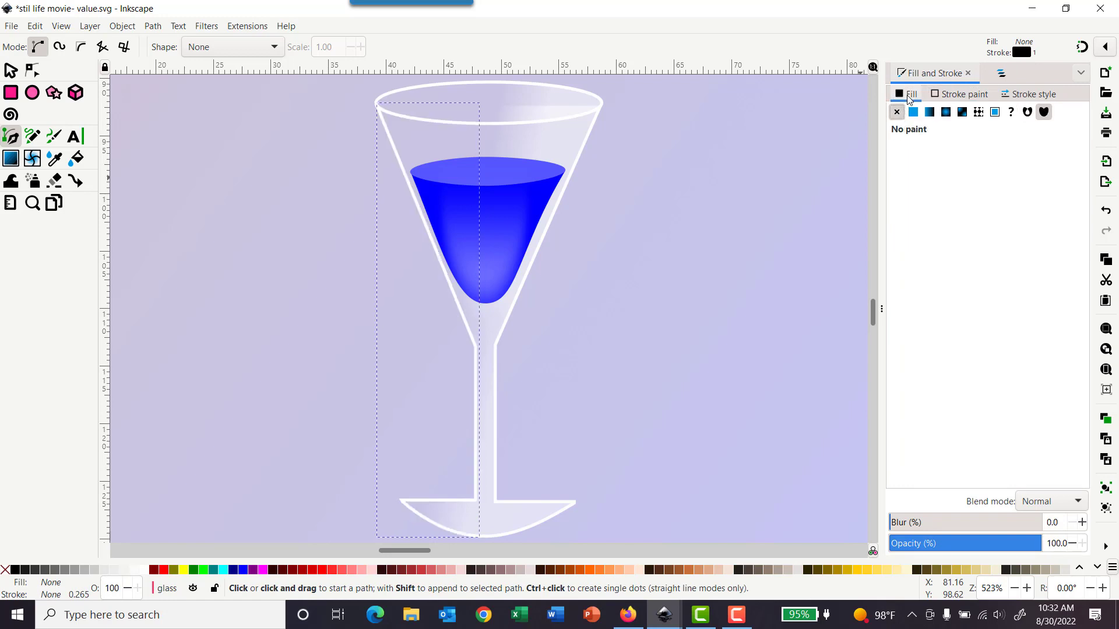
{"action": "left_click", "coordinate": [912, 113]}
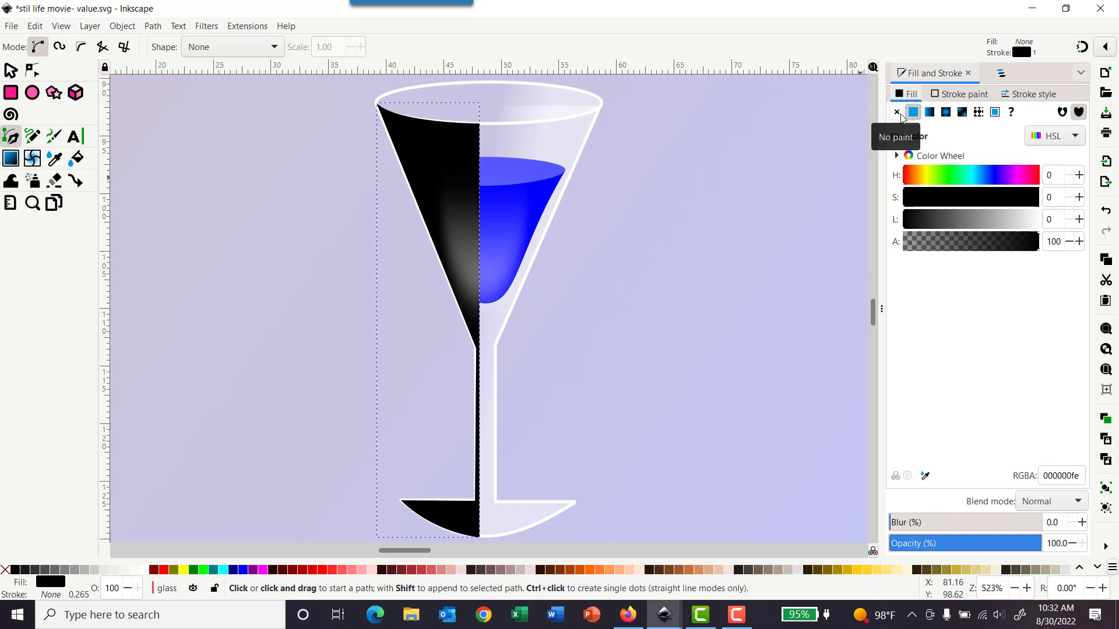
{"action": "left_click_drag", "start_coordinate": [945, 221], "coordinate": [1035, 231]}
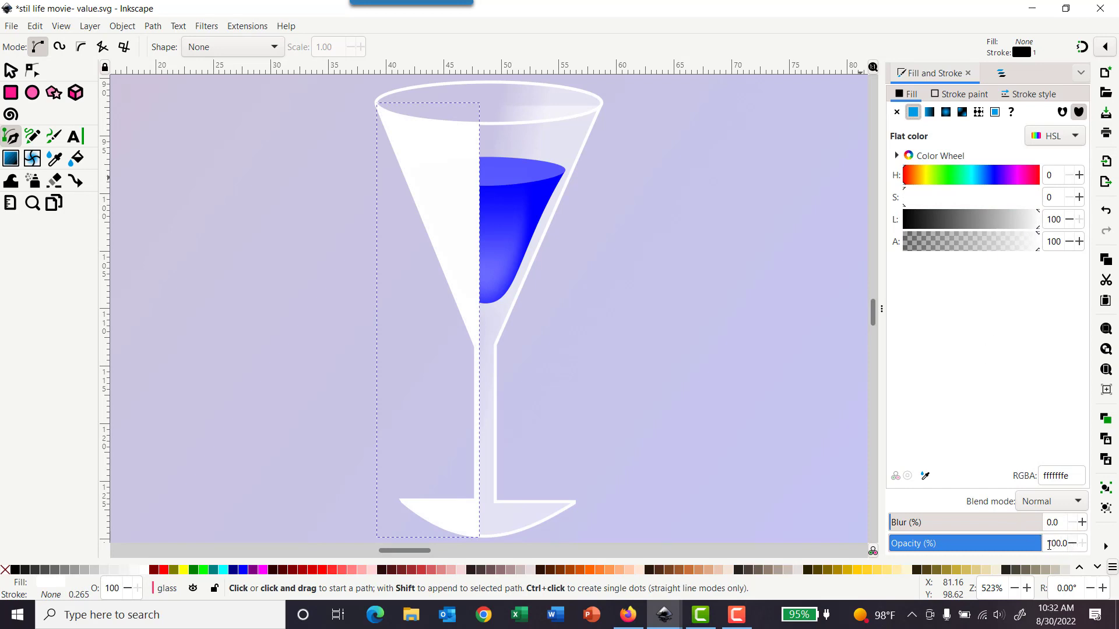
Step: Set the highlight shape's opacity to 30%
{"action": "left_click_drag", "start_coordinate": [1049, 545], "coordinate": [1113, 538]}
{"action": "type", "text": "30"}
{"action": "key", "text": "Return"}
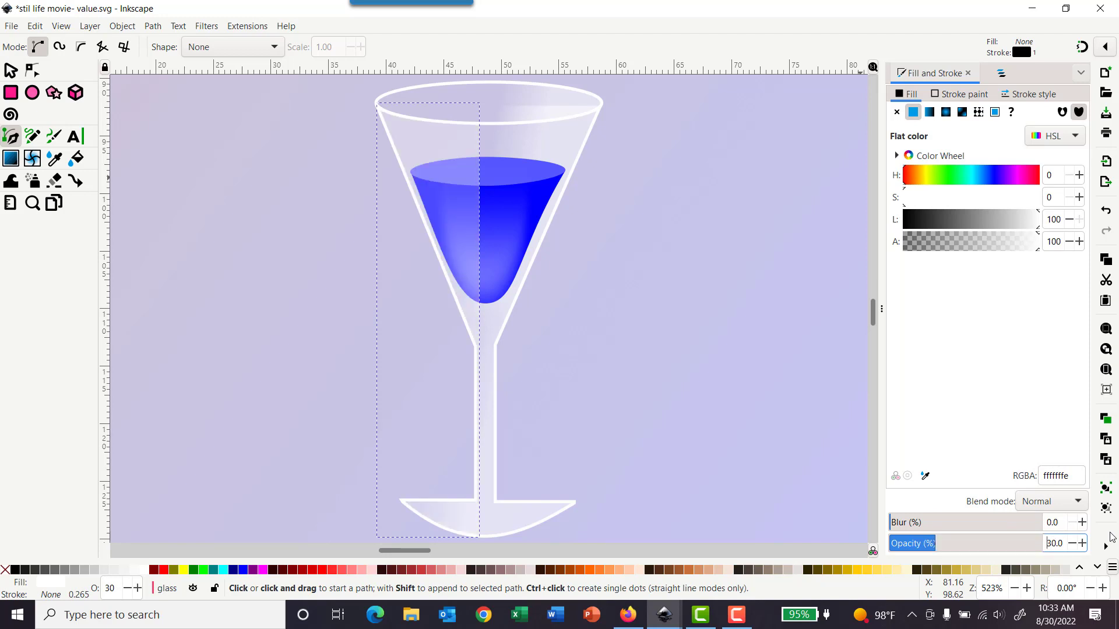
{"action": "left_click", "coordinate": [783, 271]}
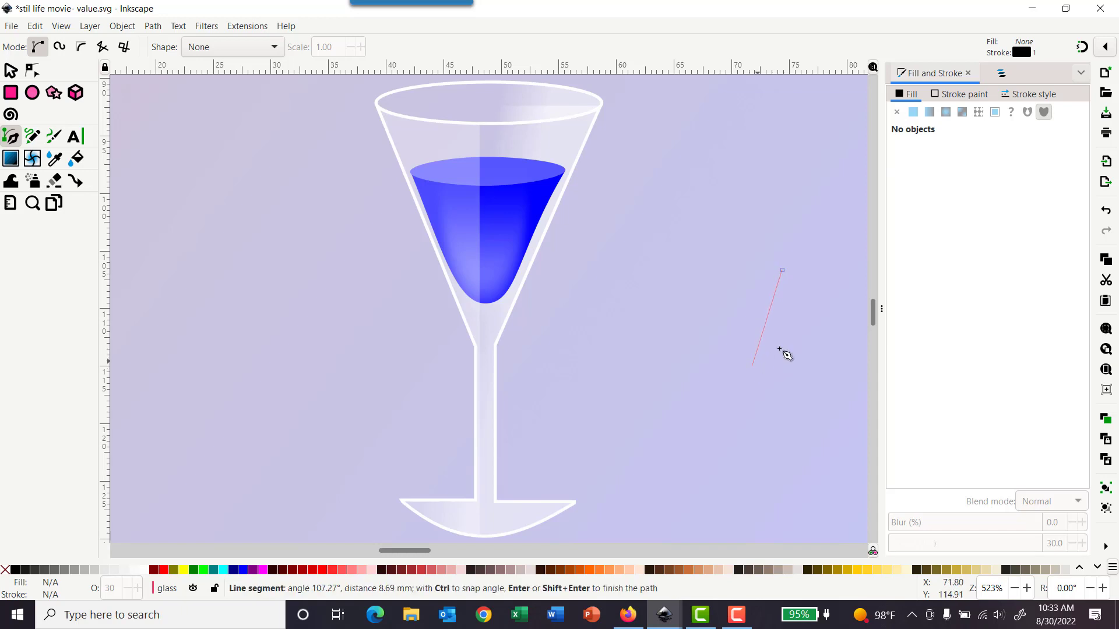
{"action": "key", "text": "Escape"}
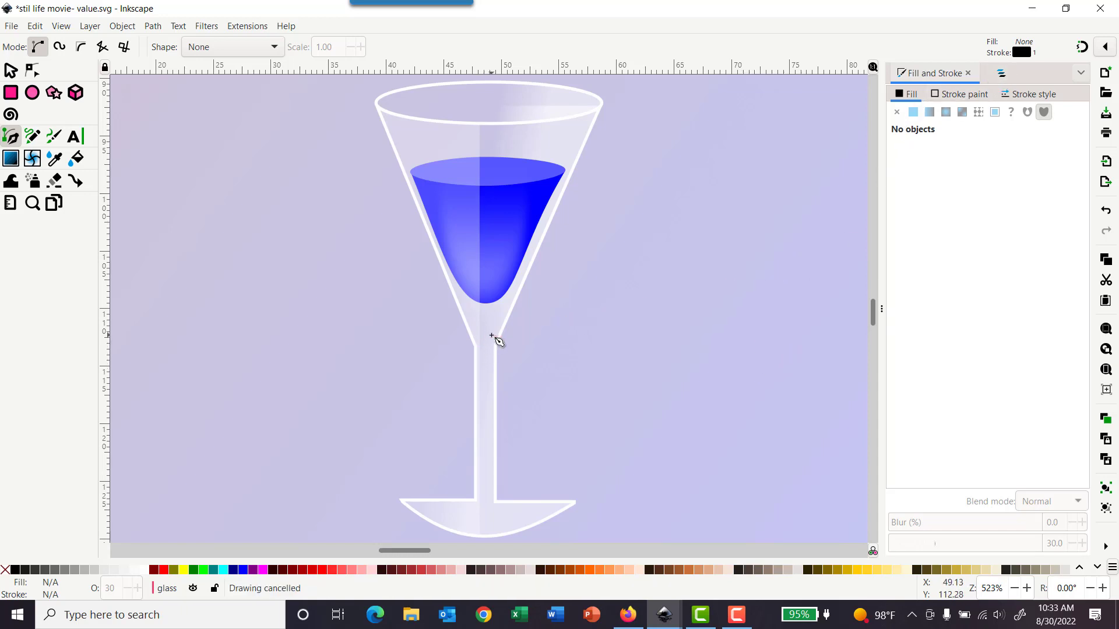
Step: Lock the glass layer and save the document
{"action": "left_click", "coordinate": [1001, 73]}
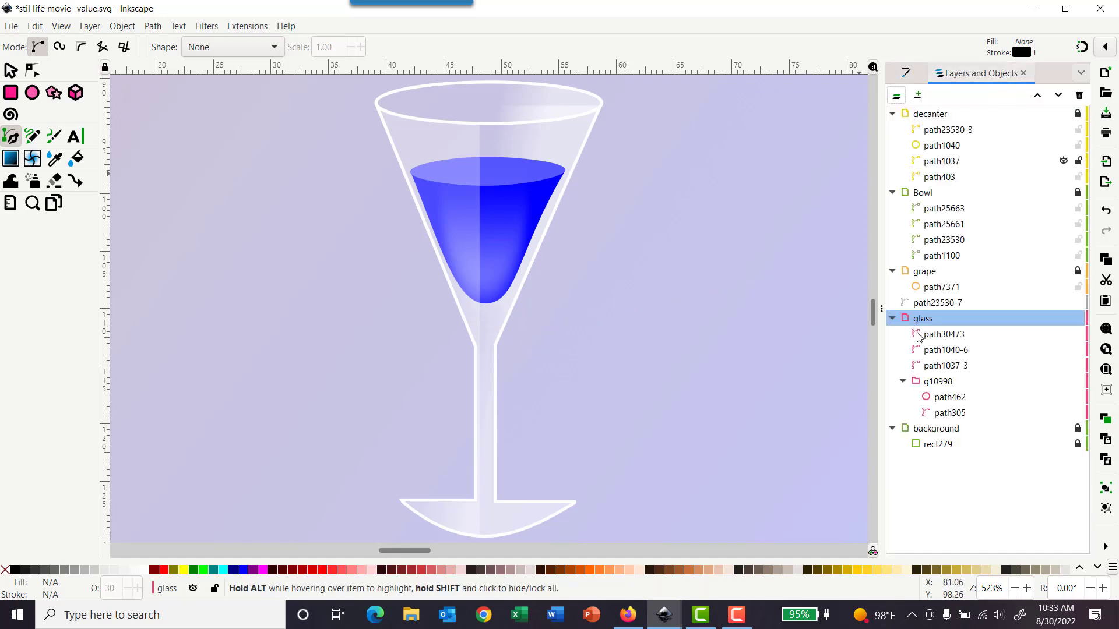
{"action": "left_click", "coordinate": [1077, 319]}
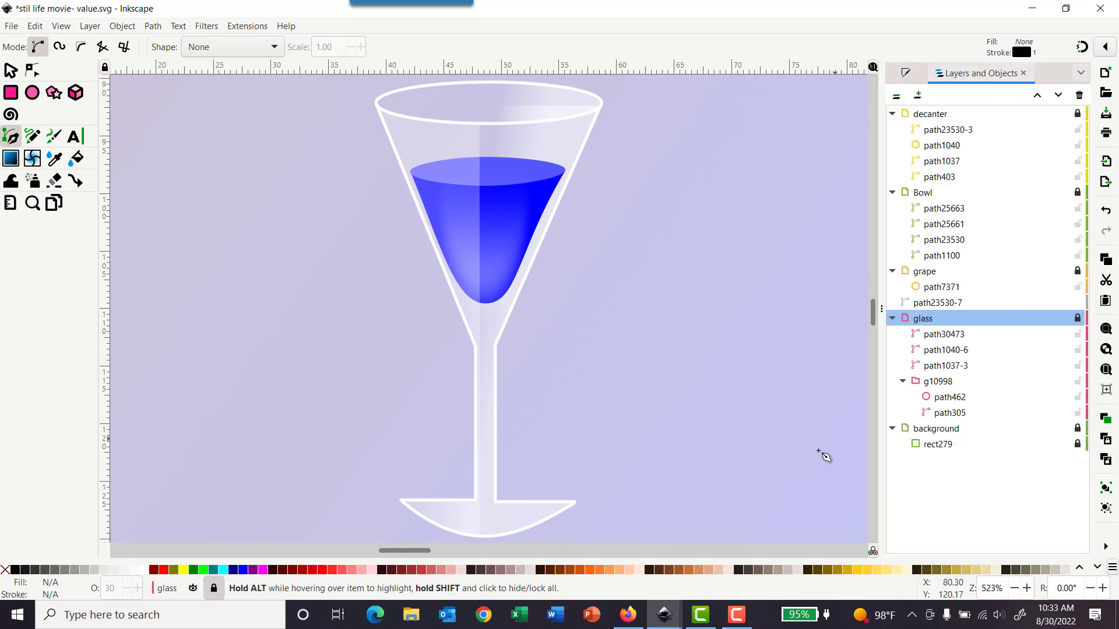
{"action": "scroll", "coordinate": [405, 554], "scroll_direction": "right", "scroll_amount": 5}
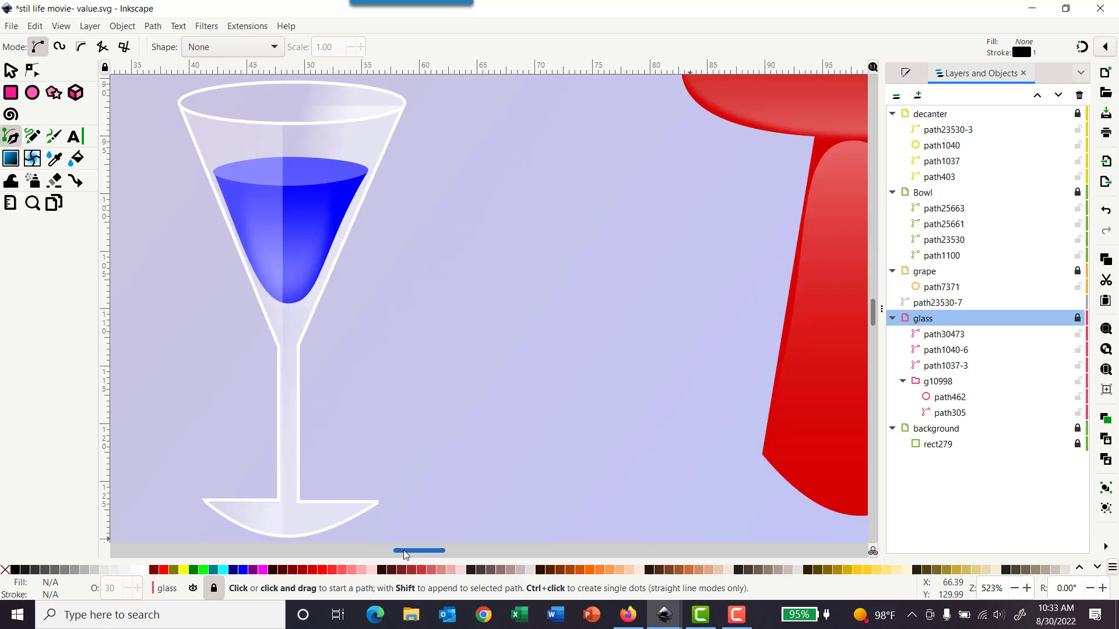
{"action": "scroll", "coordinate": [407, 550], "scroll_direction": "right", "scroll_amount": 1}
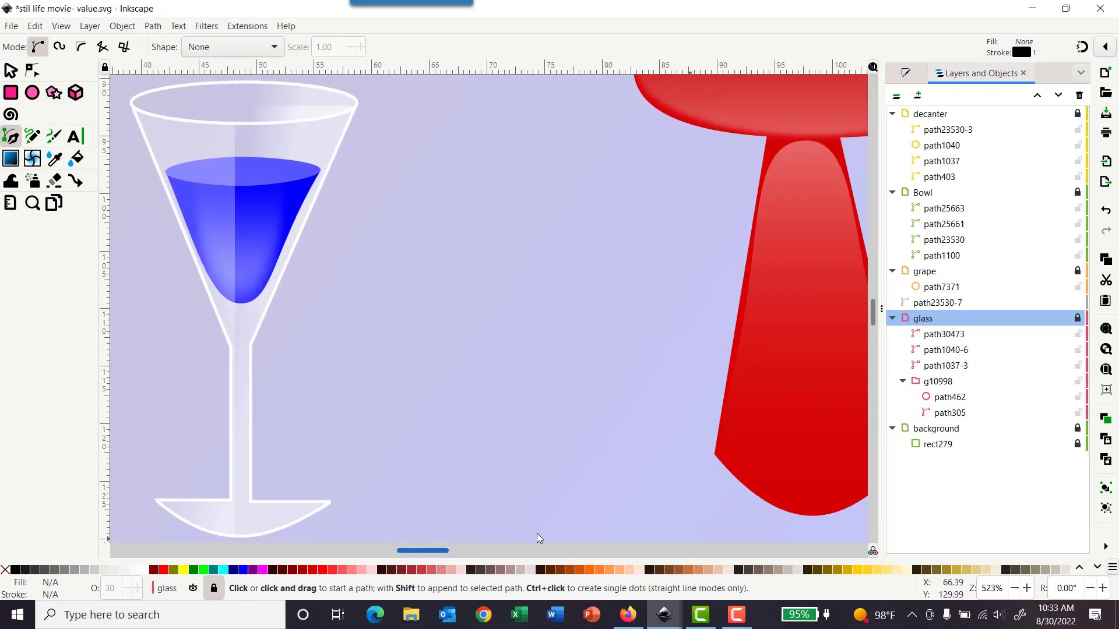
{"action": "scroll", "coordinate": [545, 534], "scroll_direction": "right", "scroll_amount": 2}
{"action": "scroll", "coordinate": [657, 548], "scroll_direction": "right", "scroll_amount": 20}
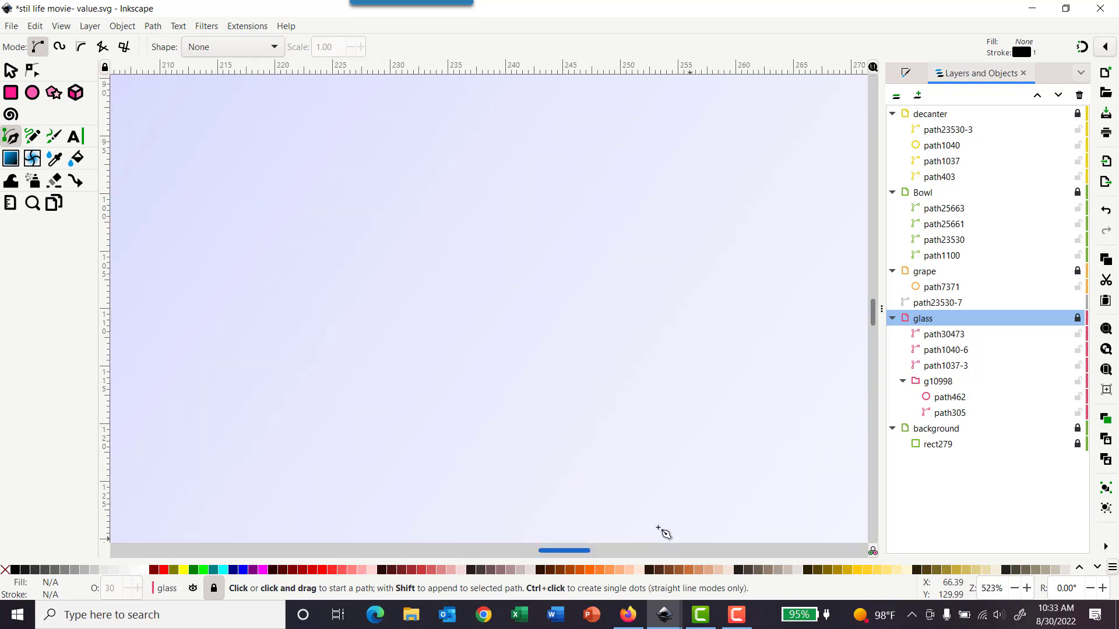
{"action": "scroll", "coordinate": [631, 467], "scroll_direction": "down", "scroll_amount": 4}
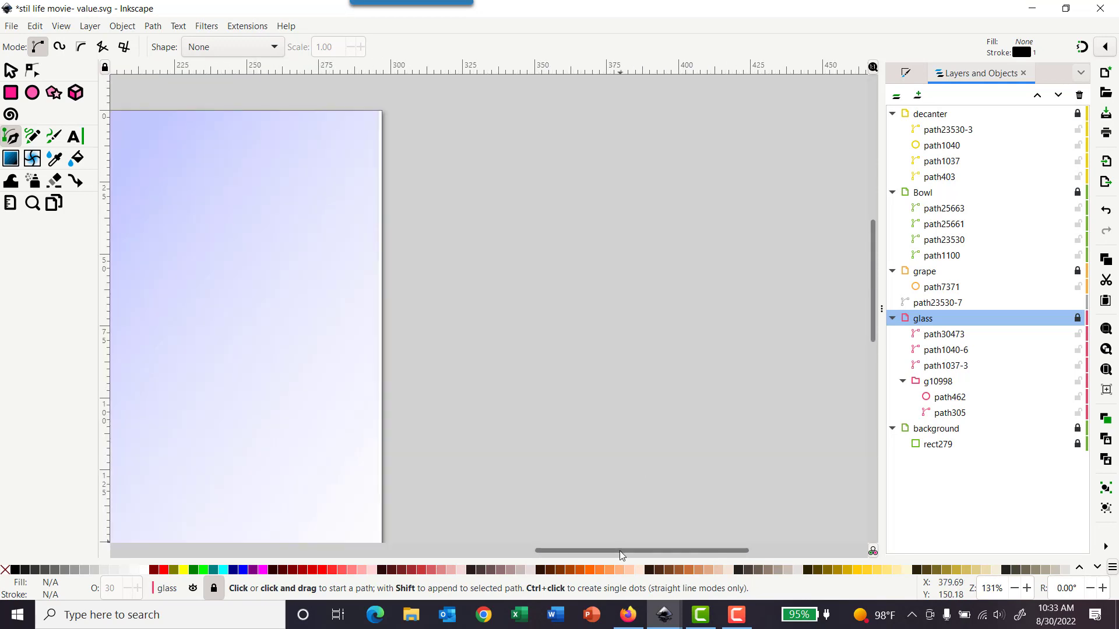
{"action": "left_click_drag", "start_coordinate": [620, 550], "coordinate": [510, 547]}
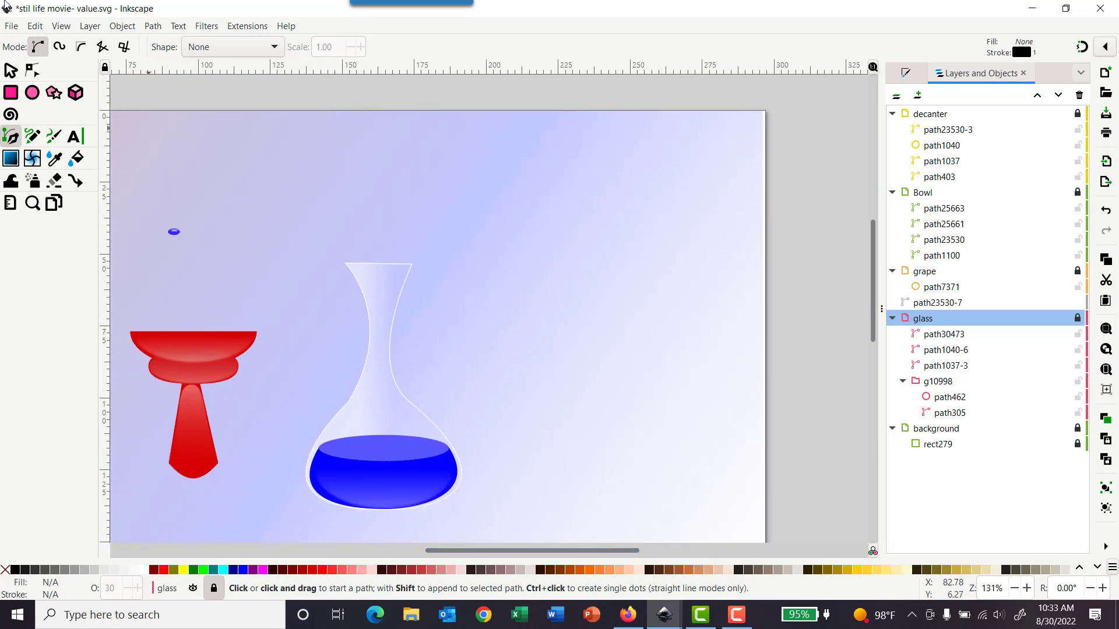
{"action": "left_click", "coordinate": [12, 27]}
{"action": "left_click", "coordinate": [44, 127]}
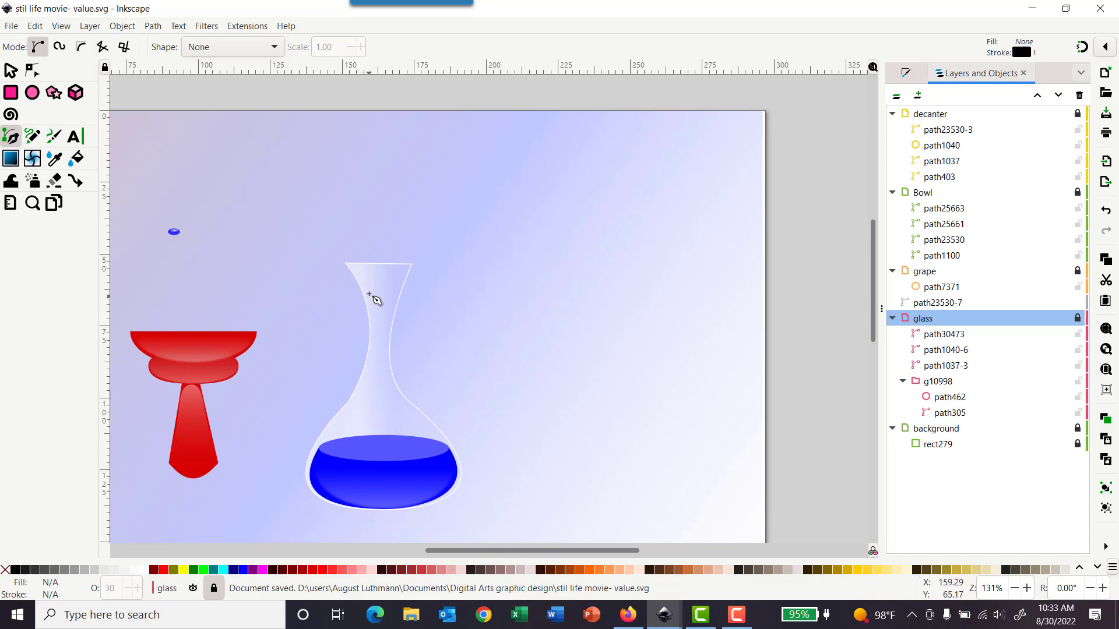
{"action": "scroll", "coordinate": [376, 300], "scroll_direction": "up", "scroll_amount": 1}
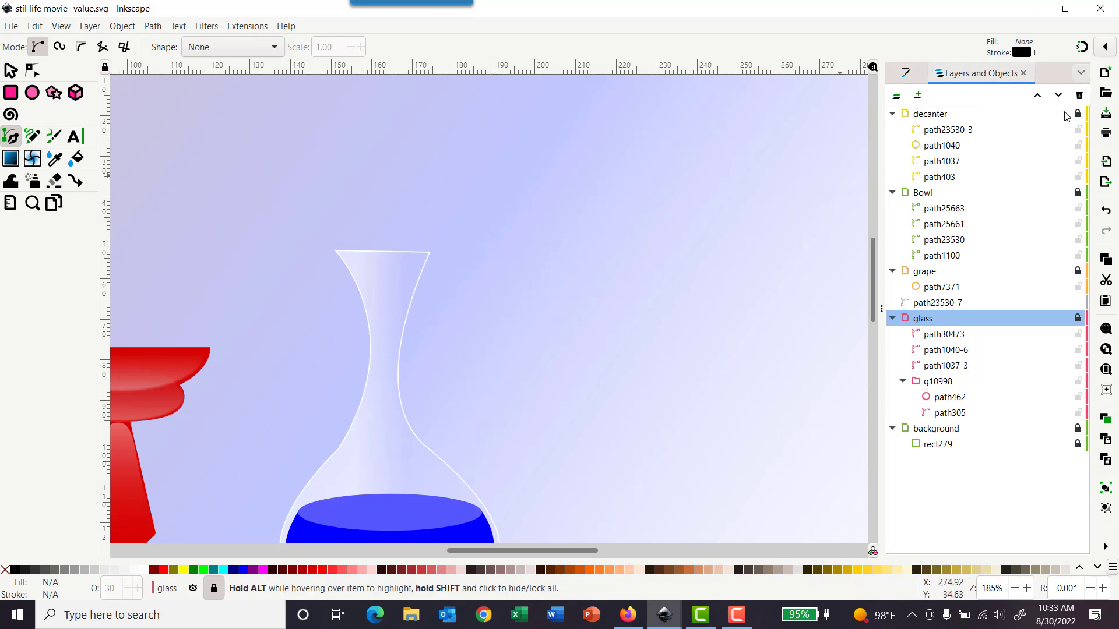
{"action": "key", "text": "alt+Tab"}
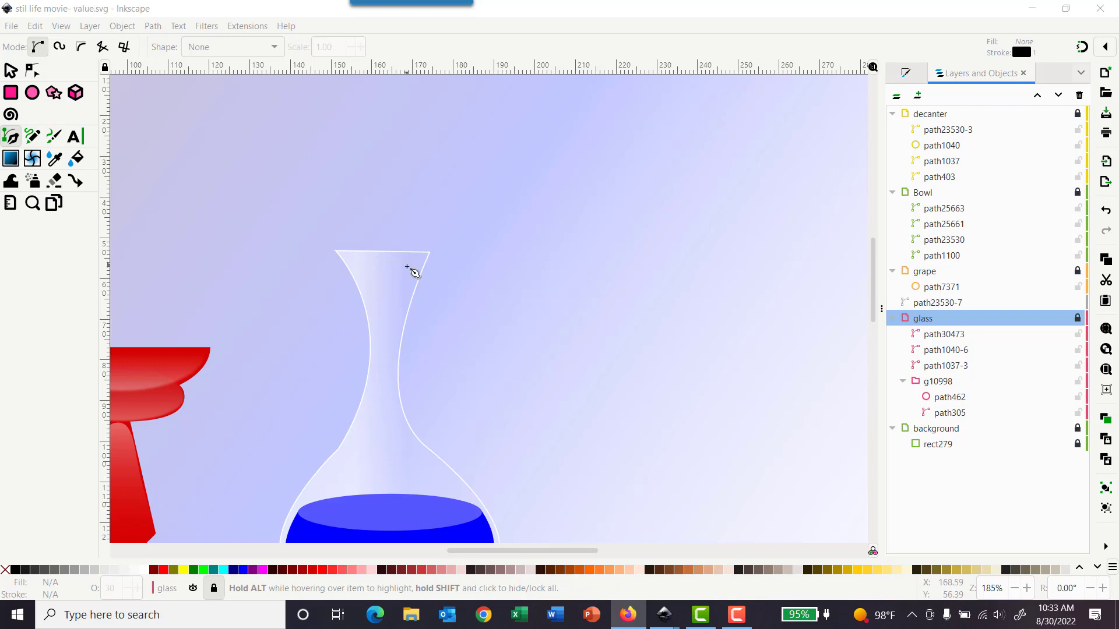
{"action": "scroll", "coordinate": [413, 271], "scroll_direction": "down", "scroll_amount": 3}
{"action": "scroll", "coordinate": [408, 262], "scroll_direction": "up", "scroll_amount": 1}
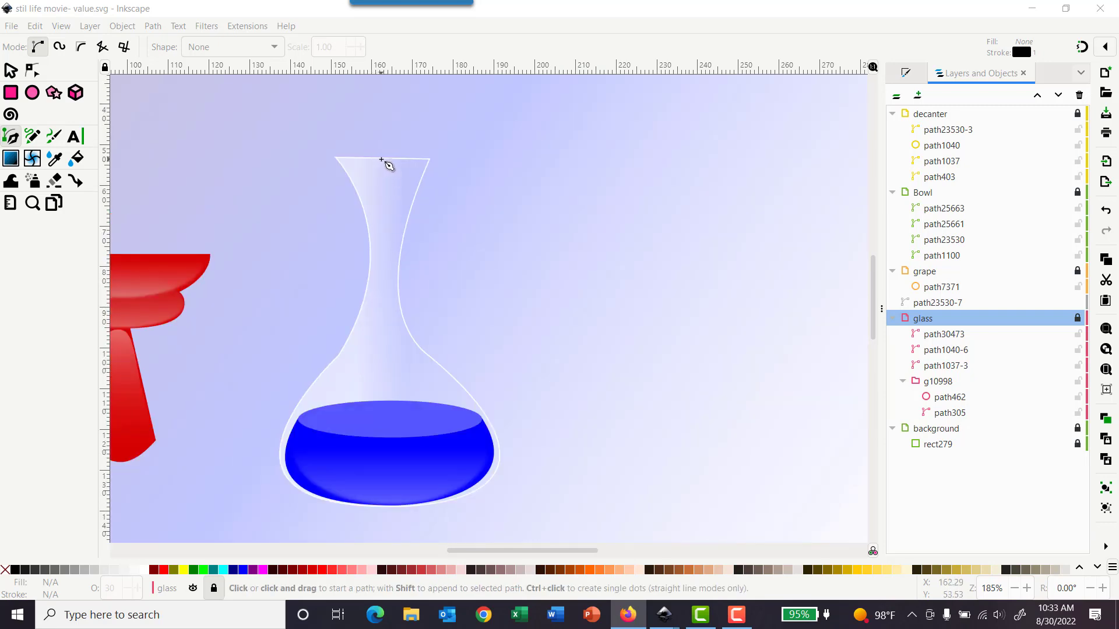
{"action": "left_click", "coordinate": [934, 116]}
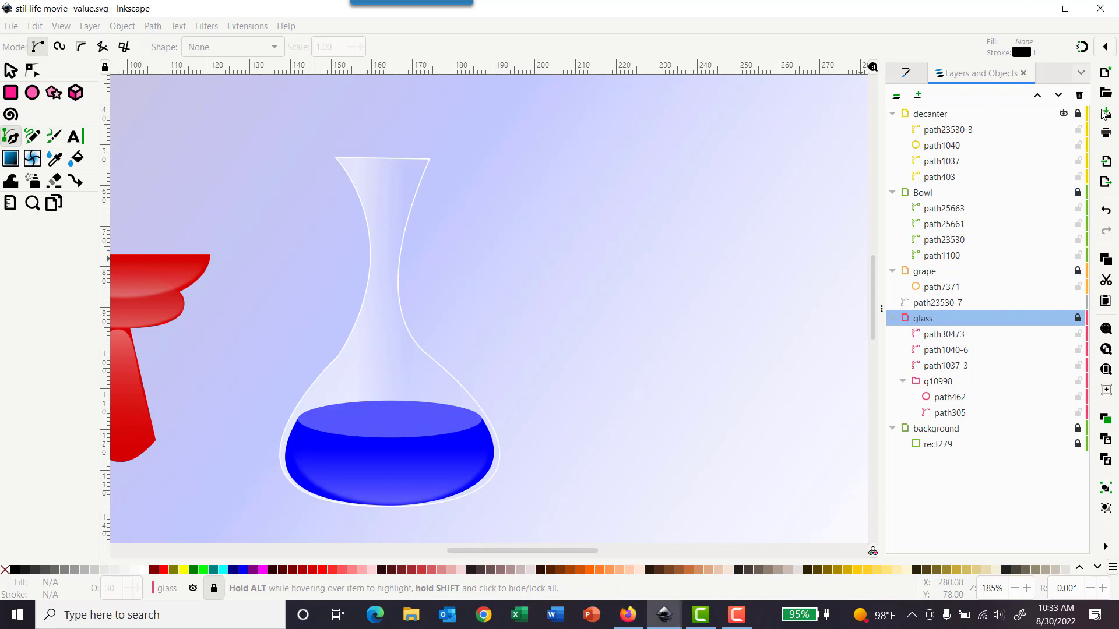
Step: Unlock the decanter layer and draw a closed highlight shape with the Pen tool covering the decanter's left half
{"action": "left_click", "coordinate": [1078, 114]}
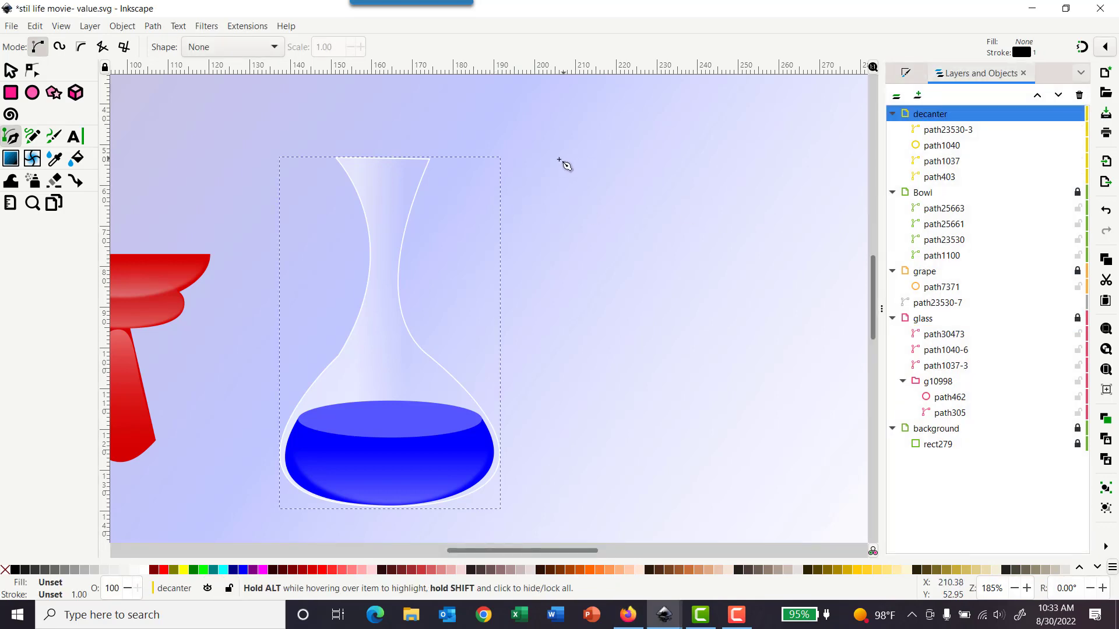
{"action": "left_click", "coordinate": [376, 158]}
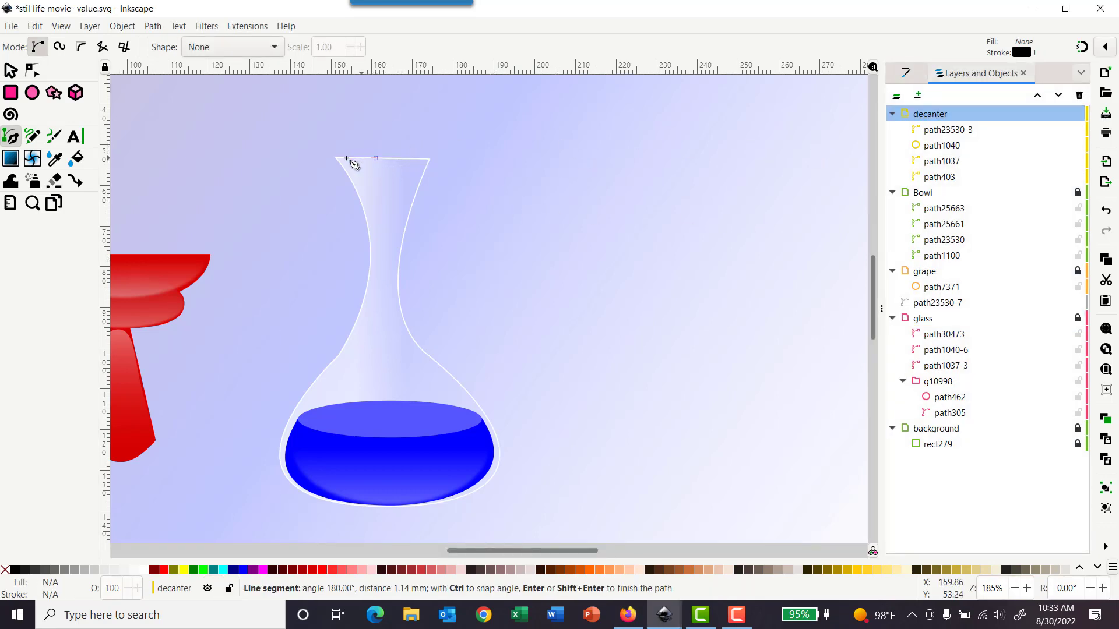
{"action": "left_click", "coordinate": [333, 157]}
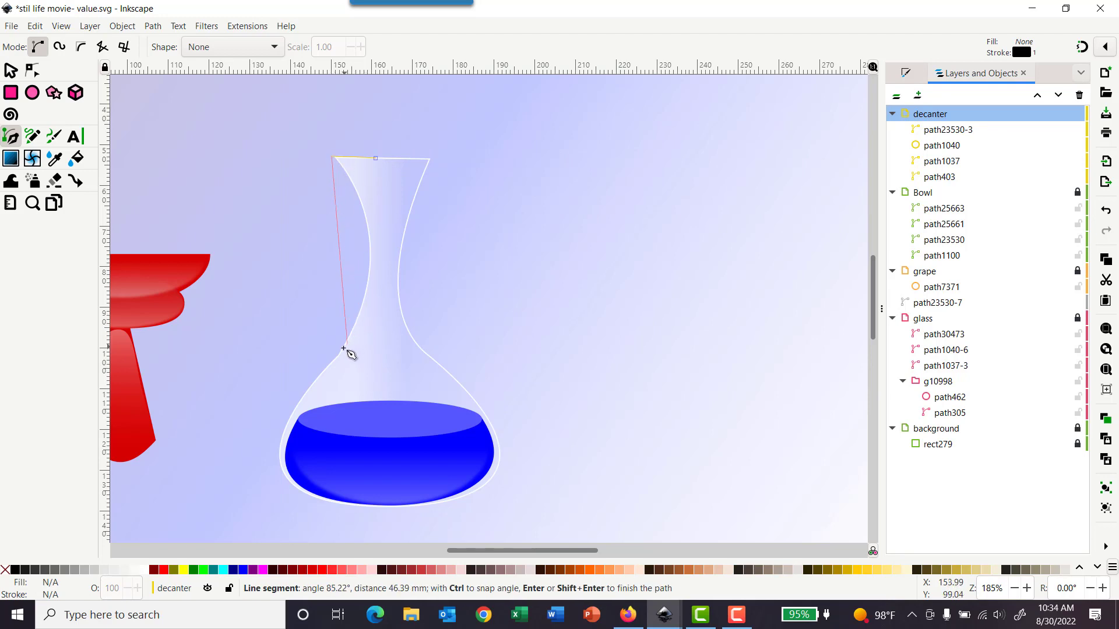
{"action": "left_click_drag", "start_coordinate": [341, 354], "coordinate": [267, 481]}
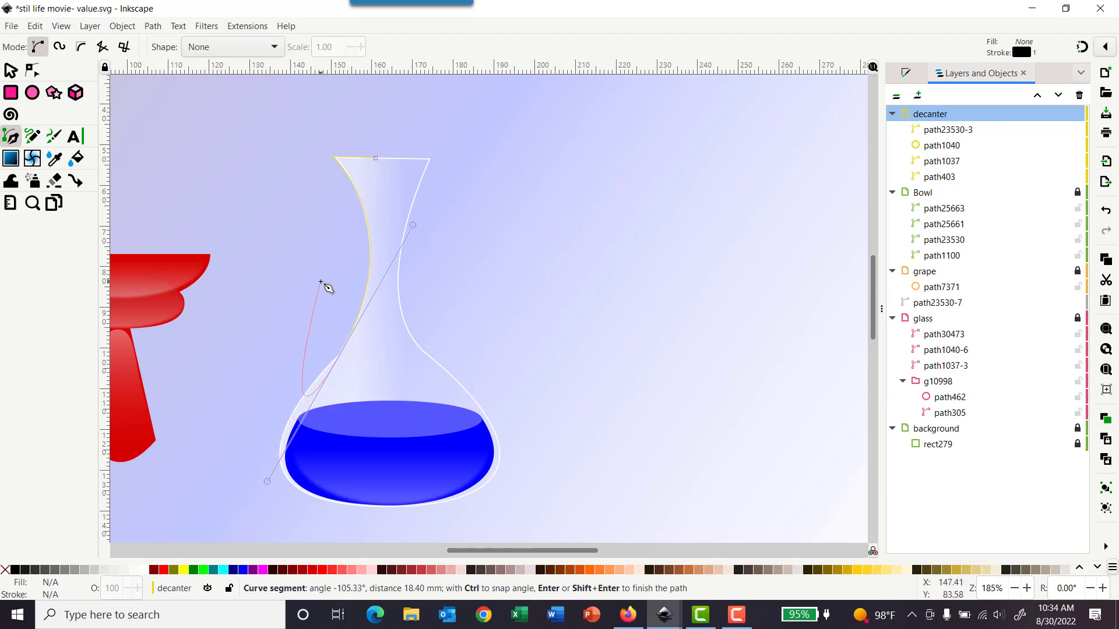
{"action": "key", "text": "shift+l"}
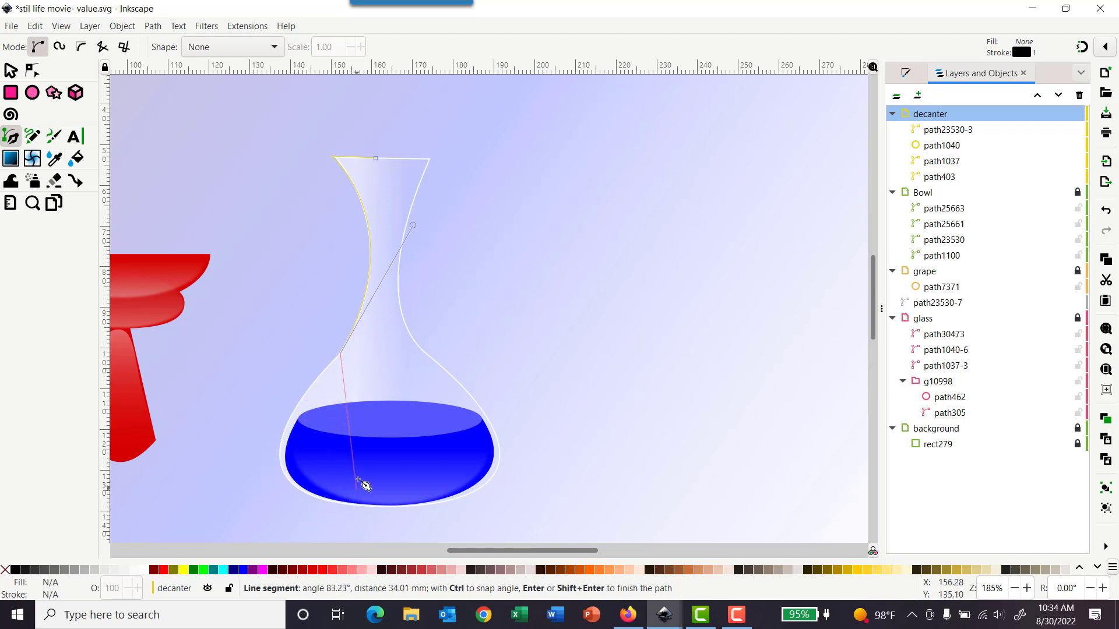
{"action": "scroll", "coordinate": [361, 485], "scroll_direction": "down", "scroll_amount": 2, "text": "ctrl"}
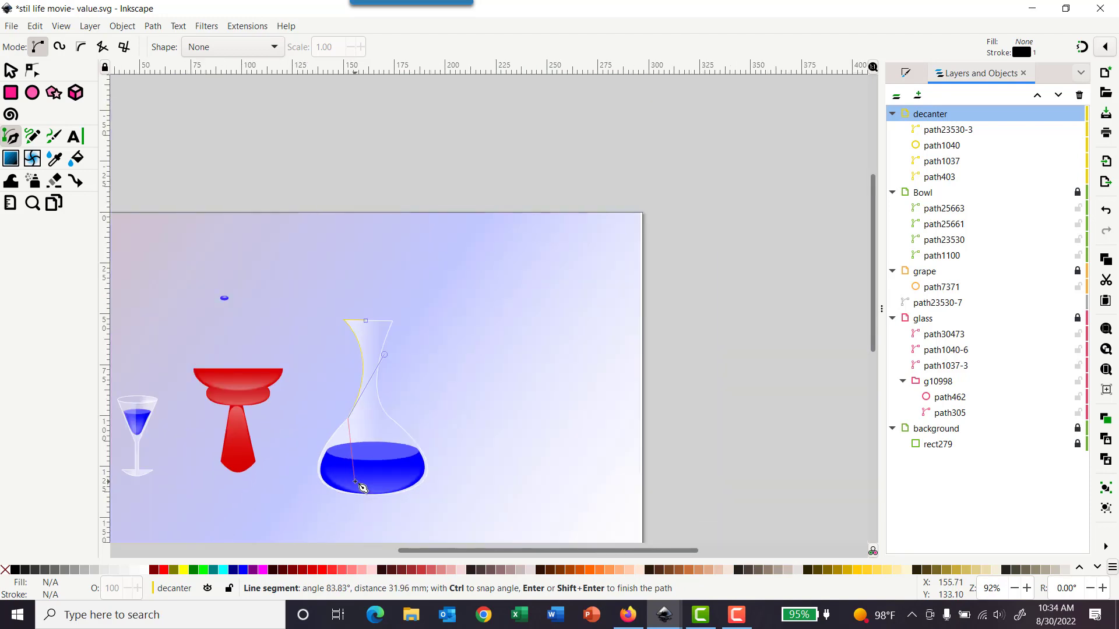
{"action": "scroll", "coordinate": [361, 488], "scroll_direction": "down", "scroll_amount": 2}
{"action": "scroll", "coordinate": [361, 485], "scroll_direction": "down", "scroll_amount": 3}
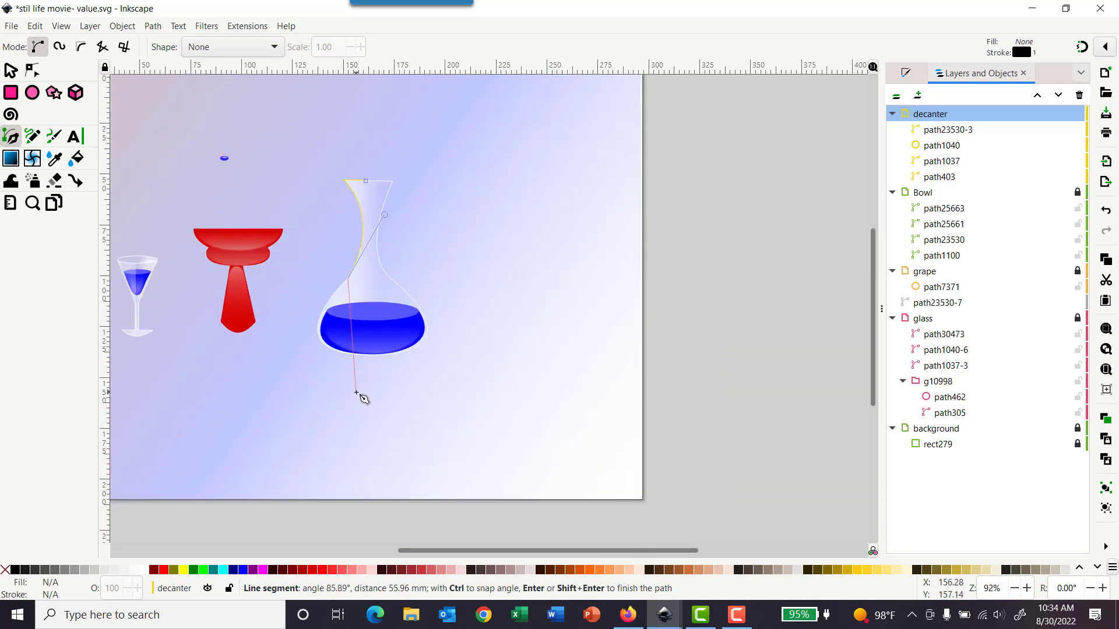
{"action": "scroll", "coordinate": [360, 396], "scroll_direction": "up", "scroll_amount": 1, "text": "ctrl"}
{"action": "scroll", "coordinate": [358, 394], "scroll_direction": "up", "scroll_amount": 1, "text": "ctrl"}
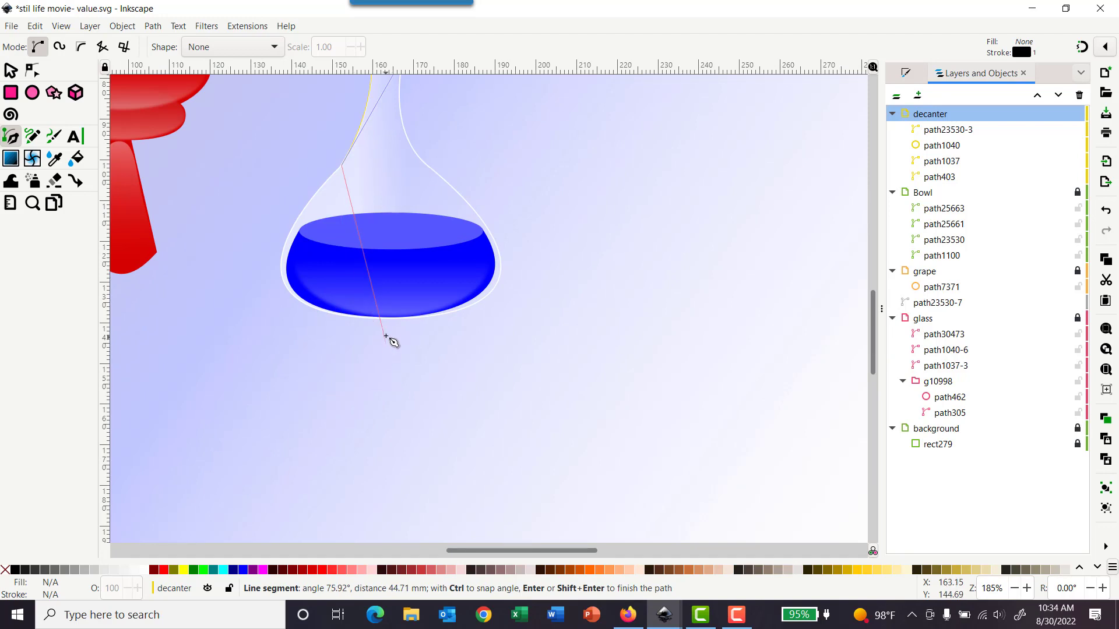
{"action": "left_click_drag", "start_coordinate": [383, 319], "coordinate": [584, 319]}
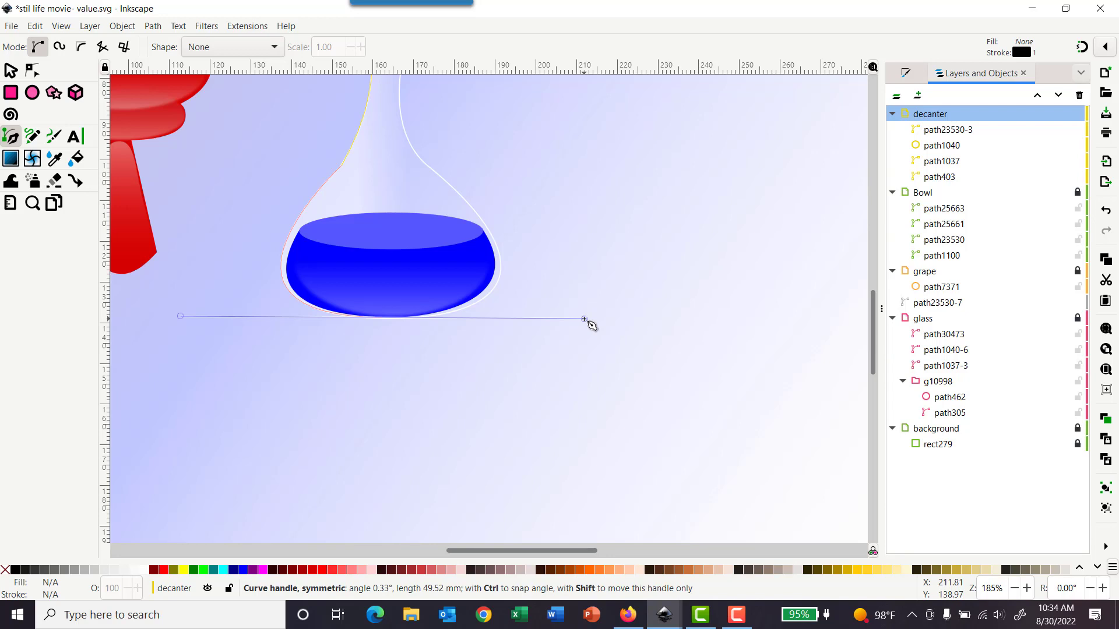
{"action": "left_click_drag", "start_coordinate": [584, 319], "coordinate": [584, 319]}
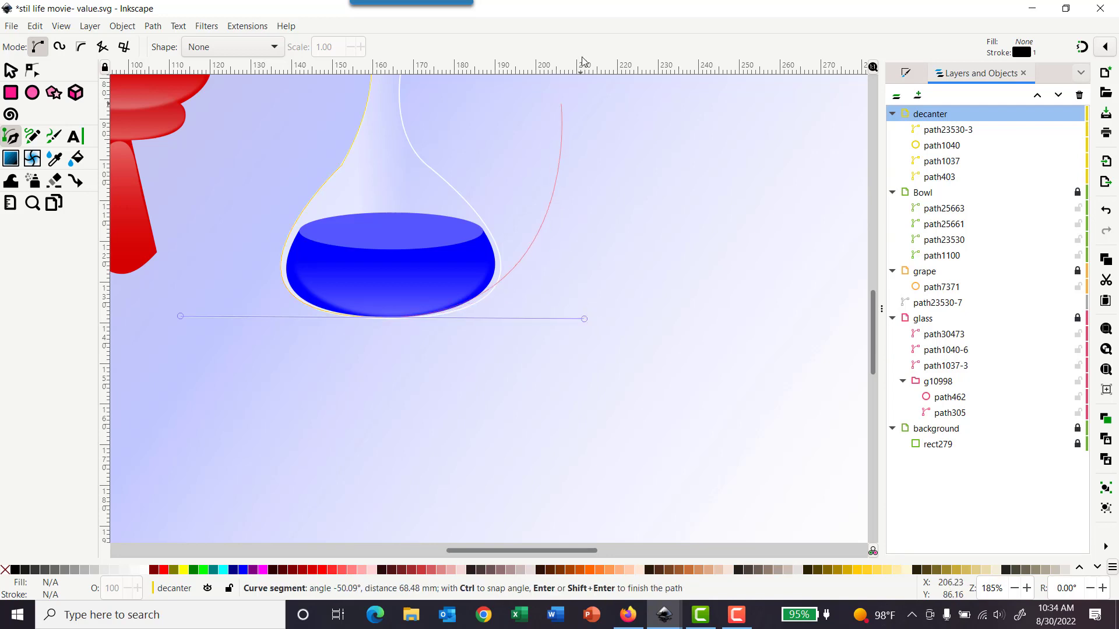
{"action": "left_click", "coordinate": [695, 138]}
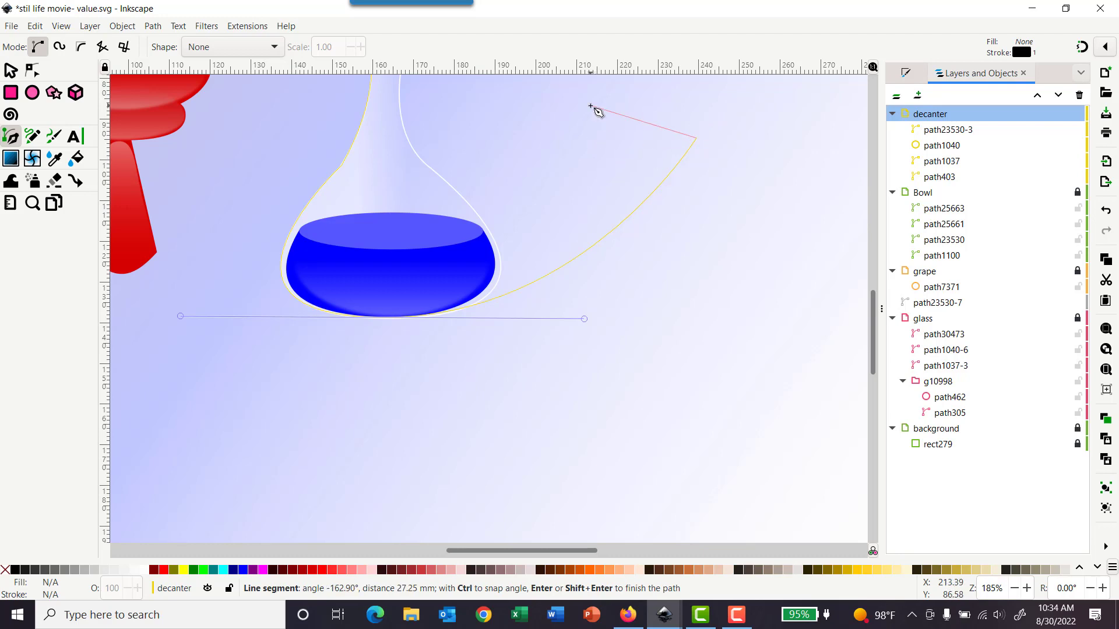
{"action": "key", "text": "BackSpace"}
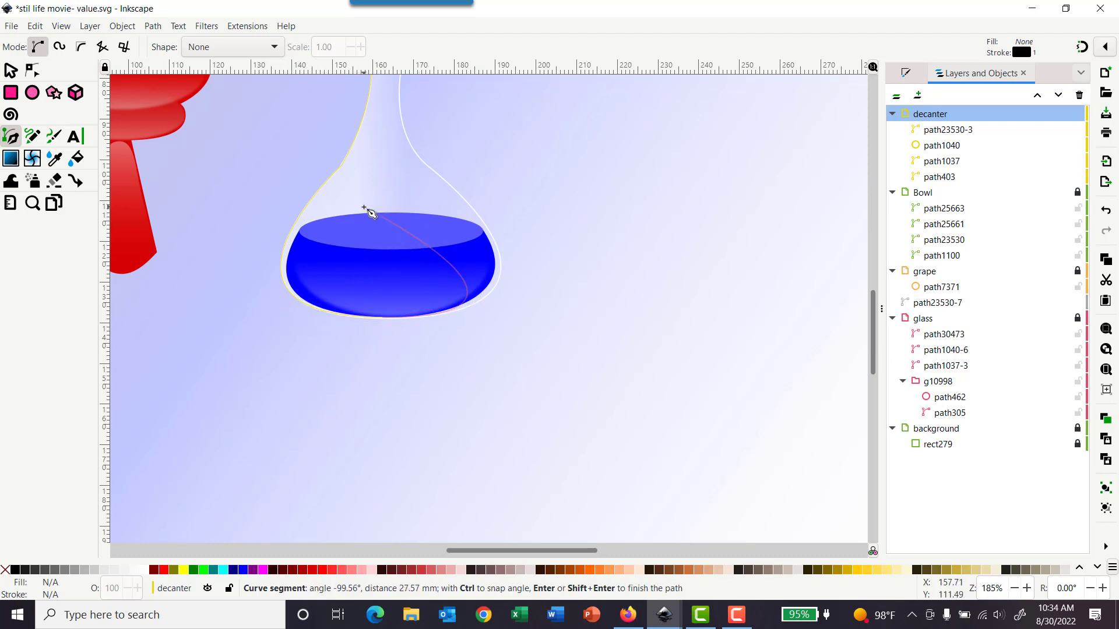
{"action": "key", "text": "shift+l"}
{"action": "scroll", "coordinate": [403, 178], "scroll_direction": "up", "scroll_amount": 8}
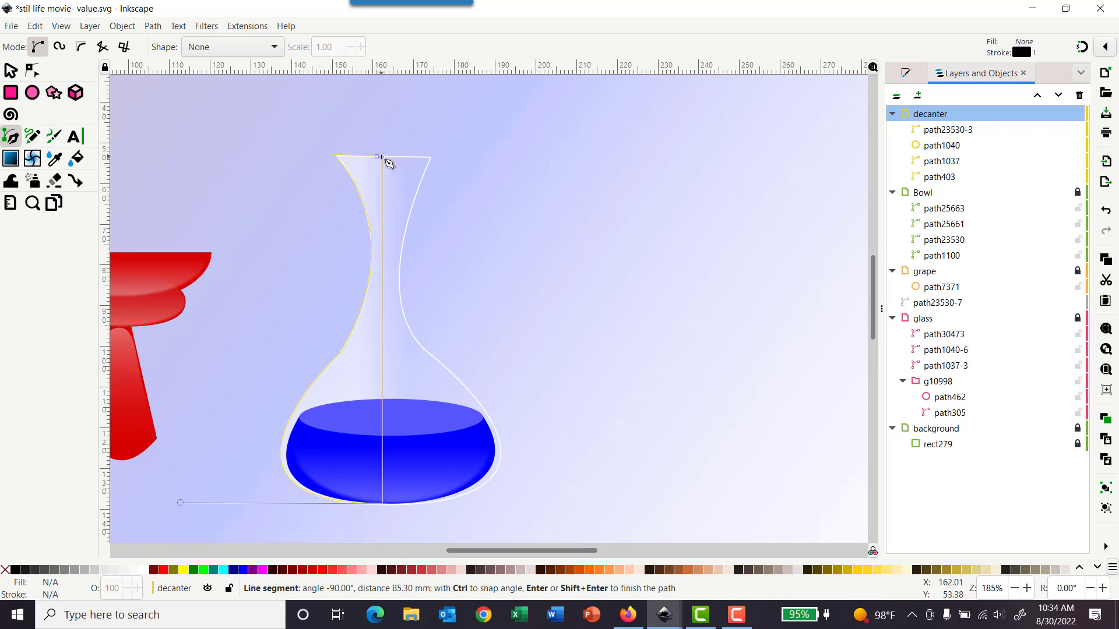
{"action": "left_click", "coordinate": [378, 156]}
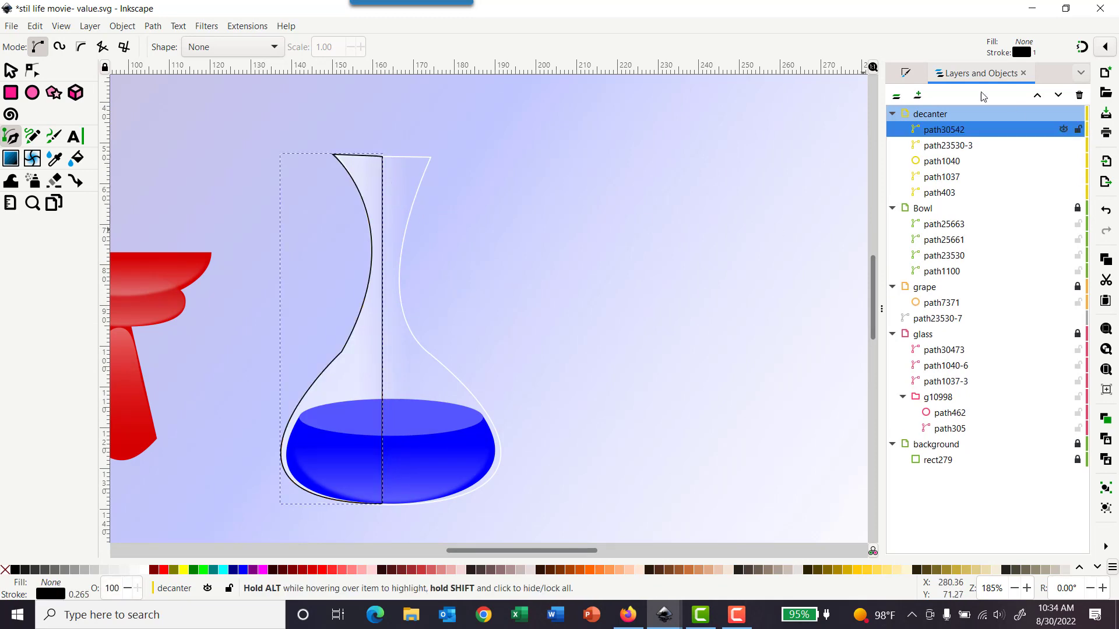
Step: Remove the decanter highlight's stroke and give it a flat white fill
{"action": "left_click", "coordinate": [906, 73]}
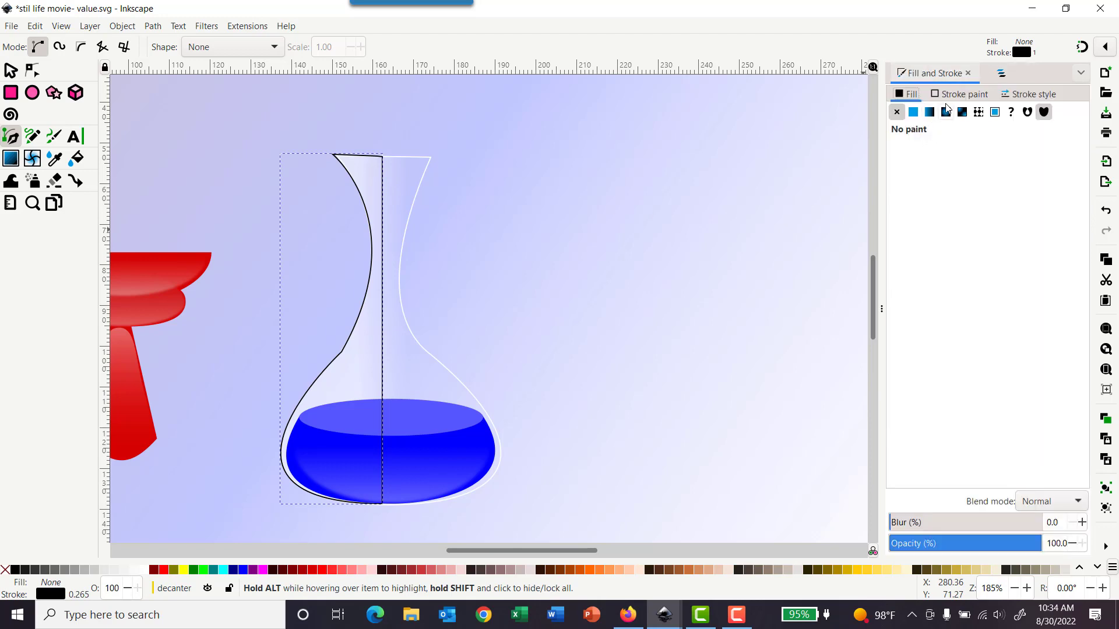
{"action": "left_click", "coordinate": [950, 95]}
{"action": "left_click", "coordinate": [897, 112]}
{"action": "left_click", "coordinate": [907, 94]}
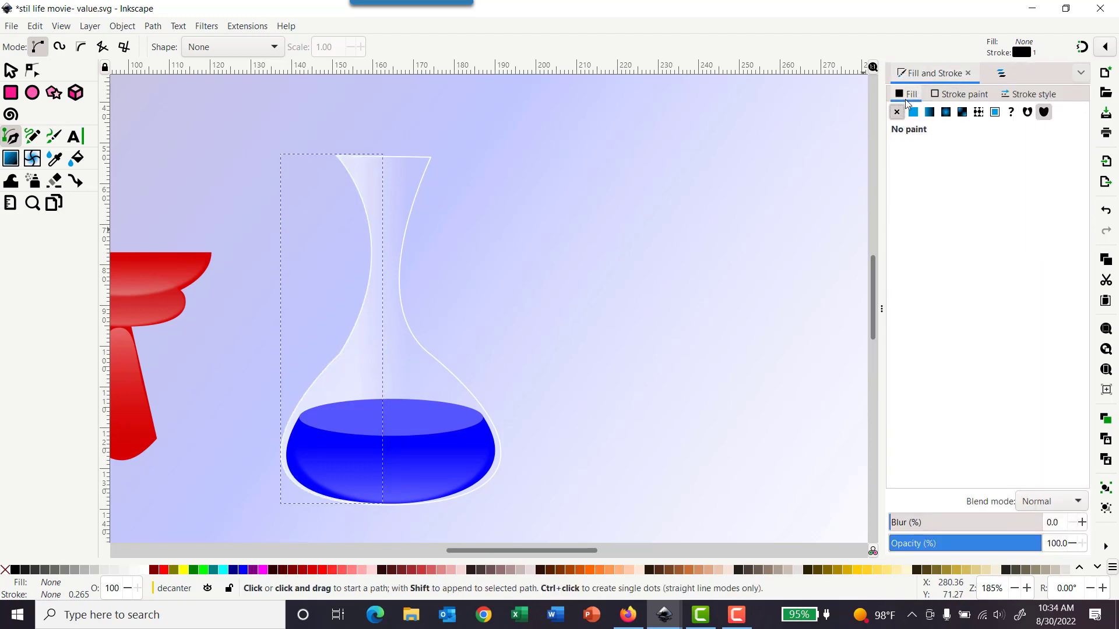
{"action": "left_click", "coordinate": [913, 111]}
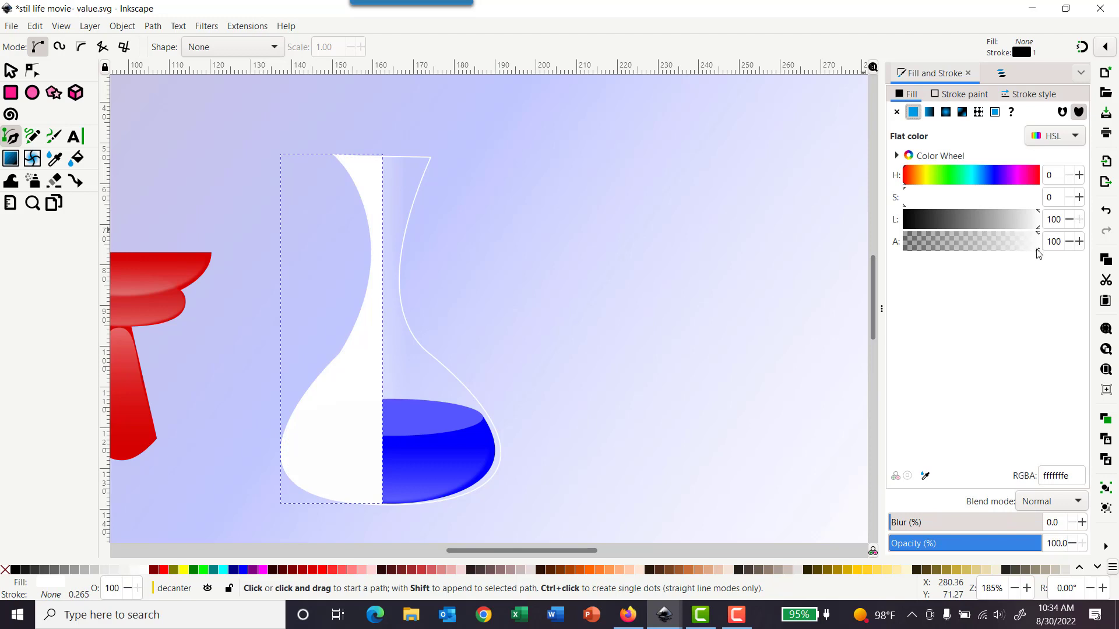
Step: Set the decanter highlight's opacity to 30%
{"action": "left_click_drag", "start_coordinate": [1037, 253], "coordinate": [1061, 245]}
{"action": "left_click_drag", "start_coordinate": [1048, 544], "coordinate": [1109, 533]}
{"action": "key", "text": "Return"}
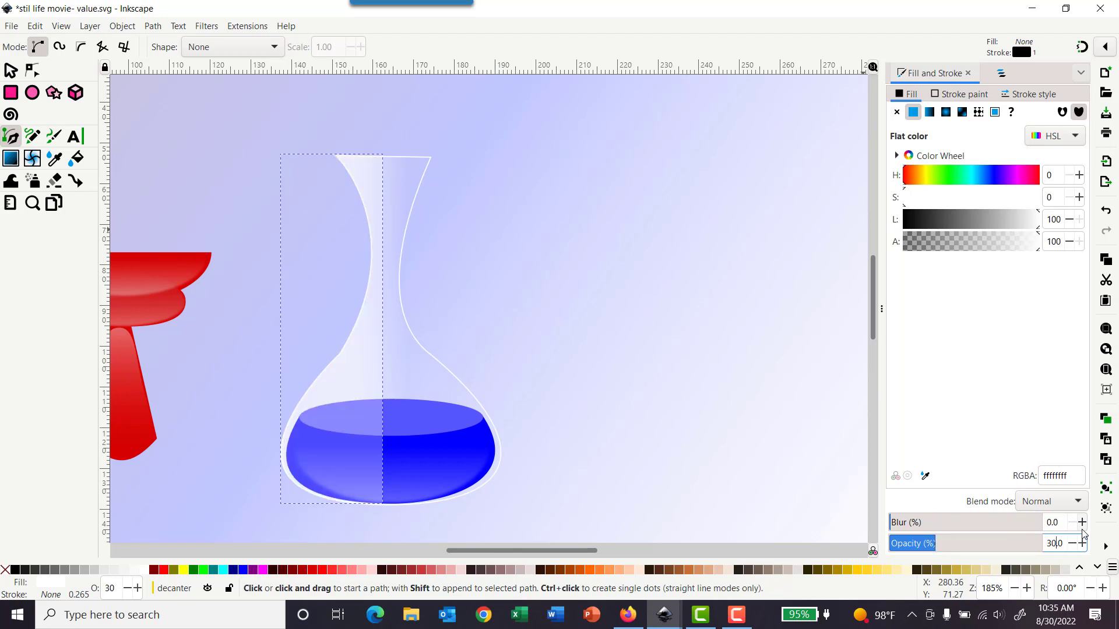
Step: Blur the decanter highlight by about 14%
{"action": "left_click", "coordinate": [944, 528]}
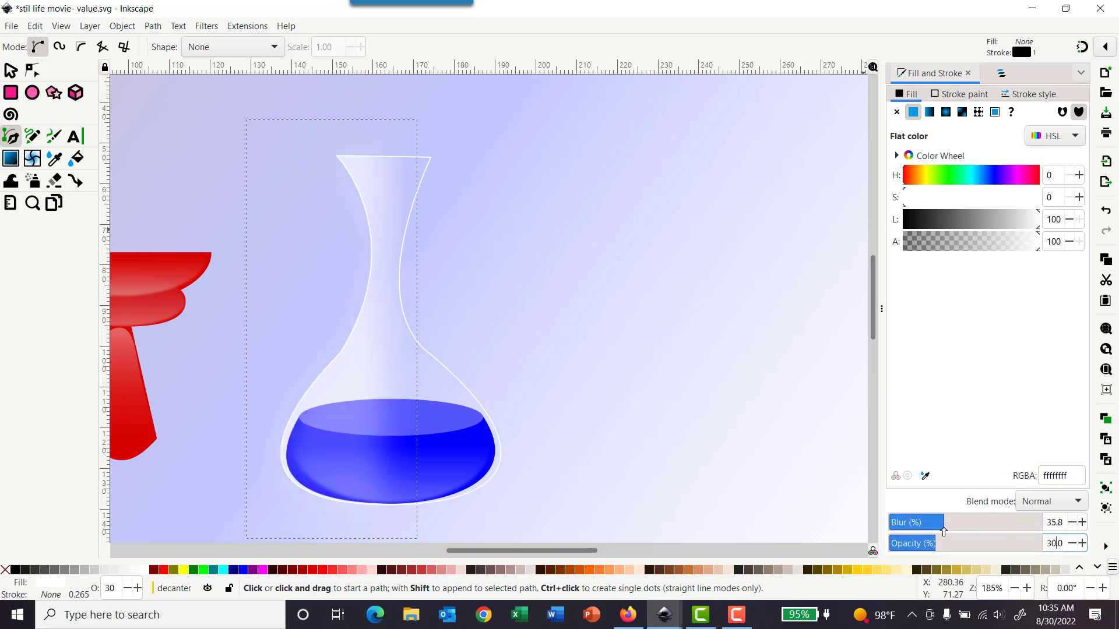
{"action": "left_click_drag", "start_coordinate": [935, 532], "coordinate": [897, 525]}
{"action": "left_click", "coordinate": [909, 525]}
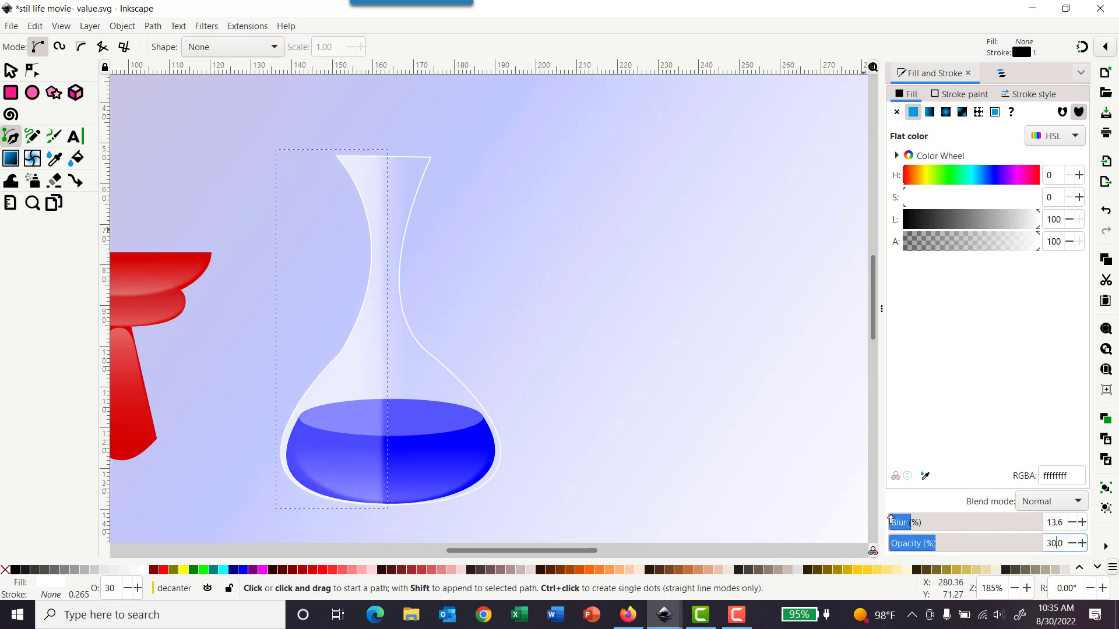
Step: Lock the decanter layer
{"action": "left_click", "coordinate": [803, 407]}
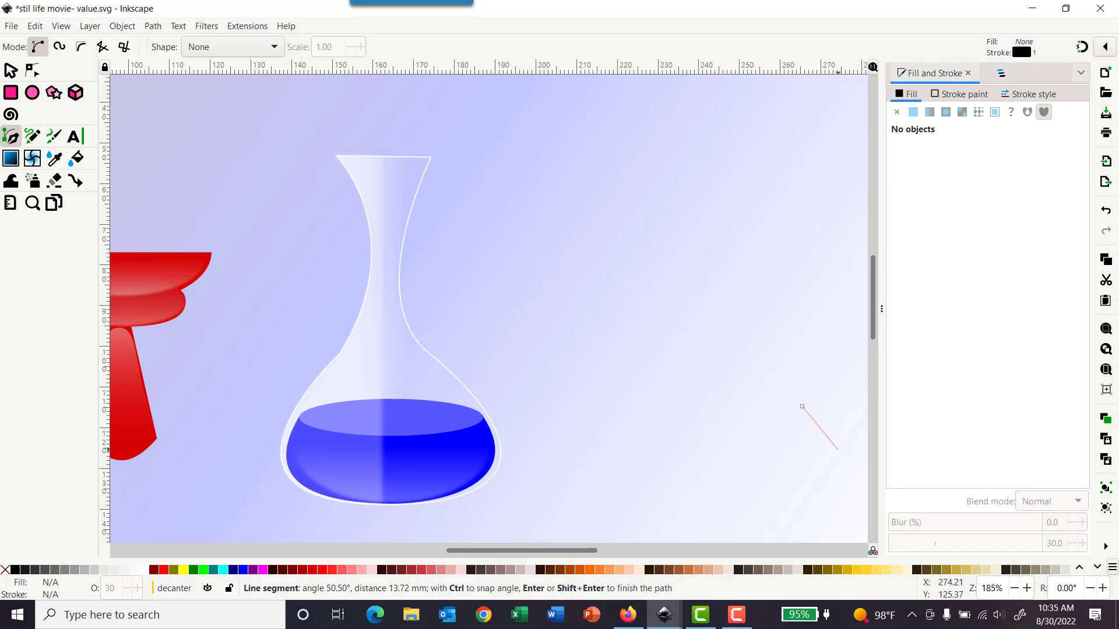
{"action": "key", "text": "F10"}
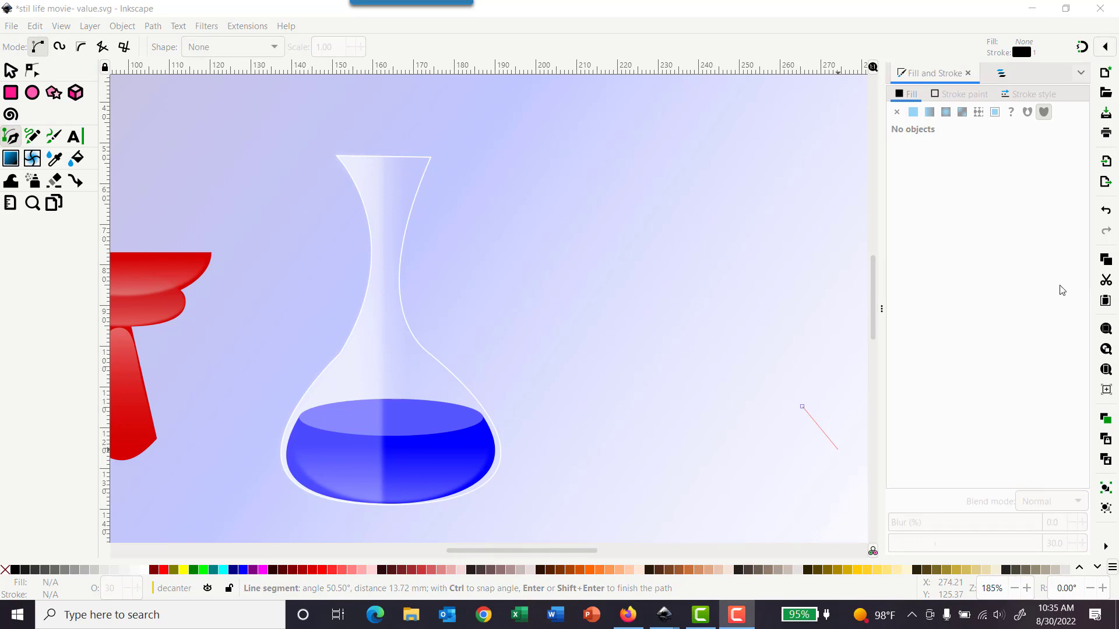
{"action": "left_click", "coordinate": [1000, 75]}
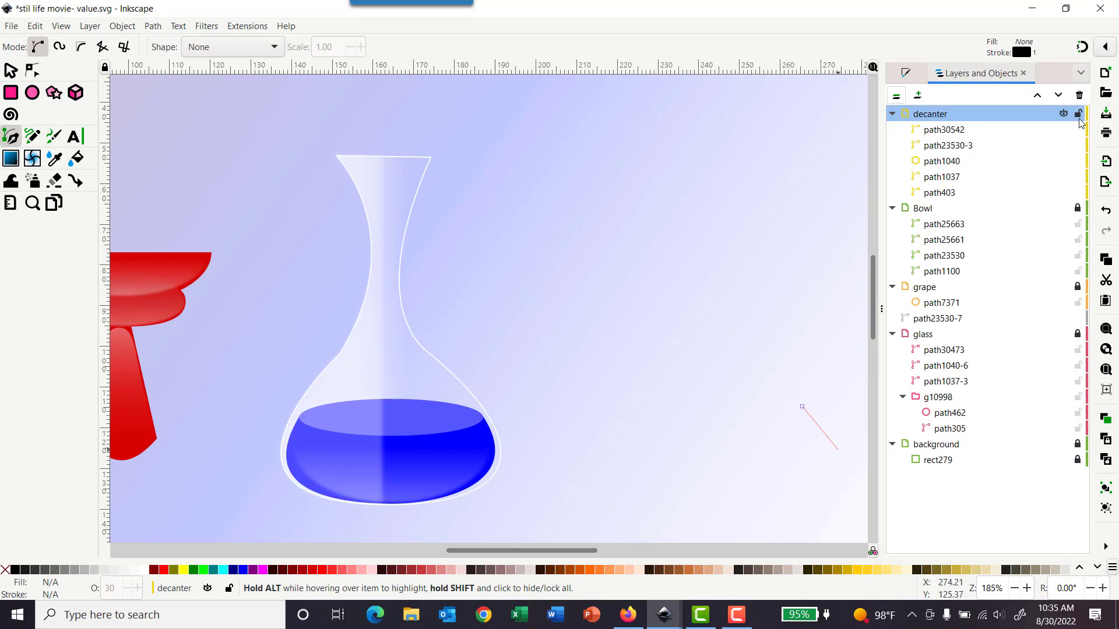
{"action": "left_click", "coordinate": [1079, 115]}
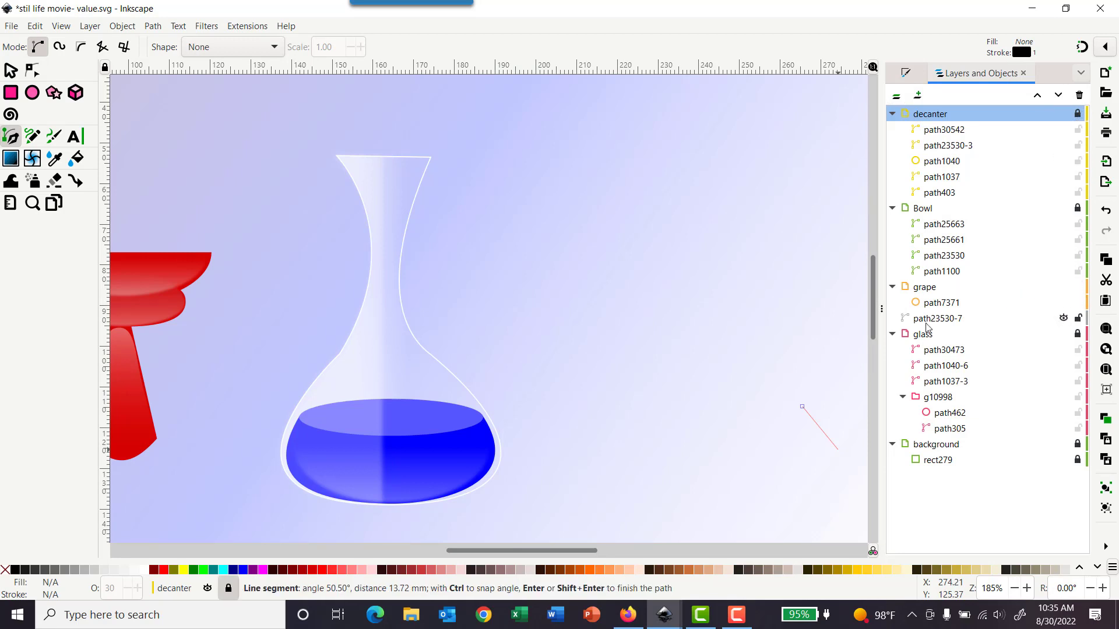
{"action": "scroll", "coordinate": [469, 254], "scroll_direction": "down", "scroll_amount": 1}
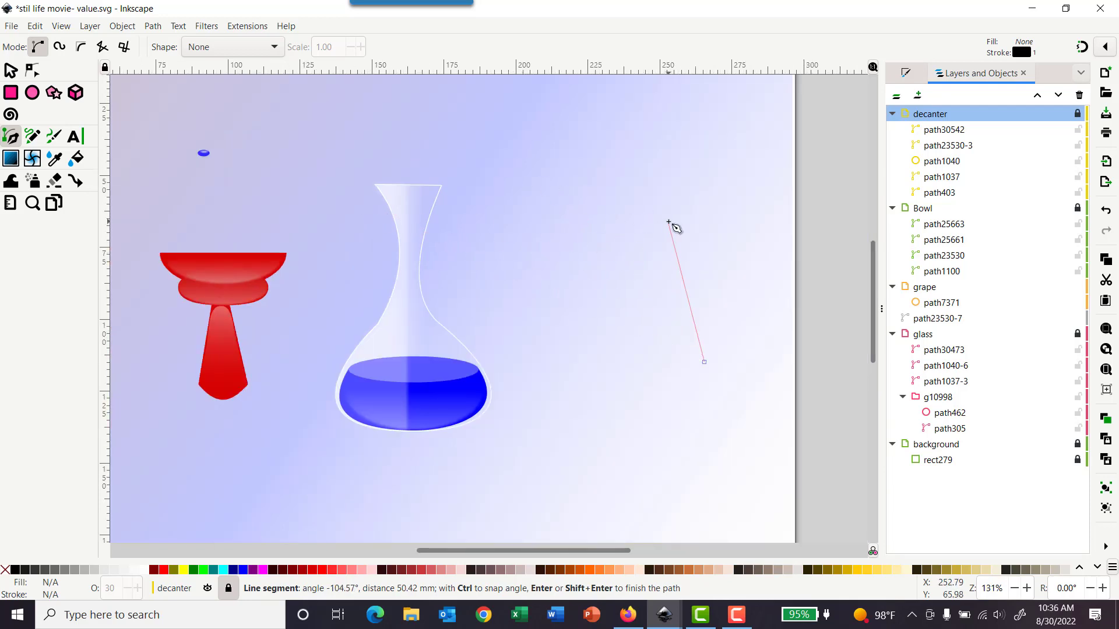
{"action": "key", "text": "Escape"}
Step: Select the grape, zoom in on it, and draw a closed highlight shape with the Pen tool over its left side
{"action": "left_click", "coordinate": [11, 70]}
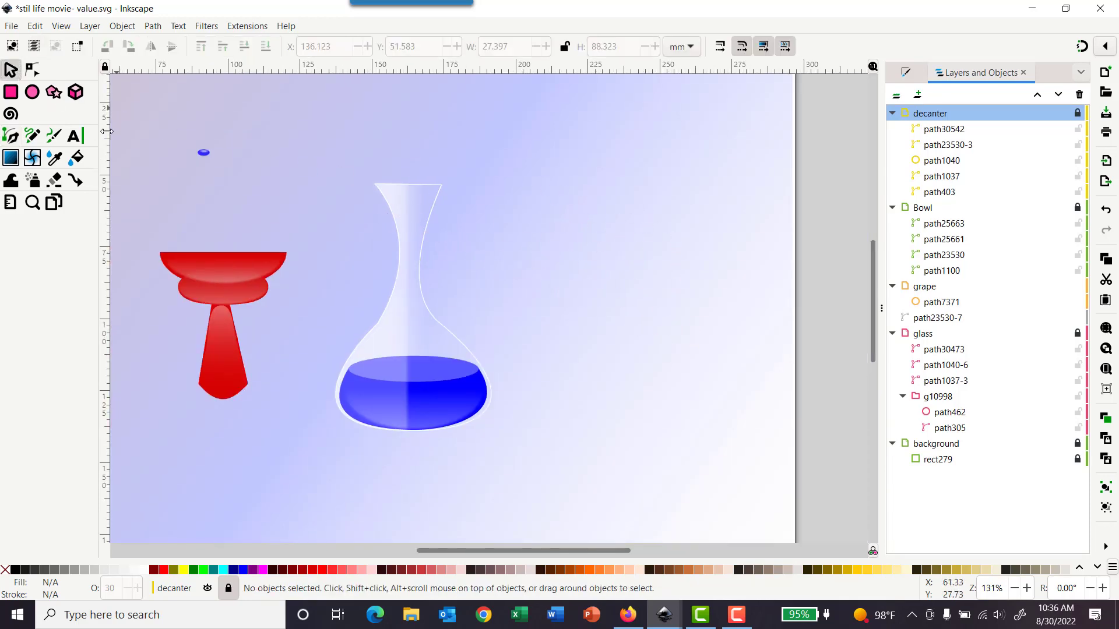
{"action": "left_click", "coordinate": [204, 154]}
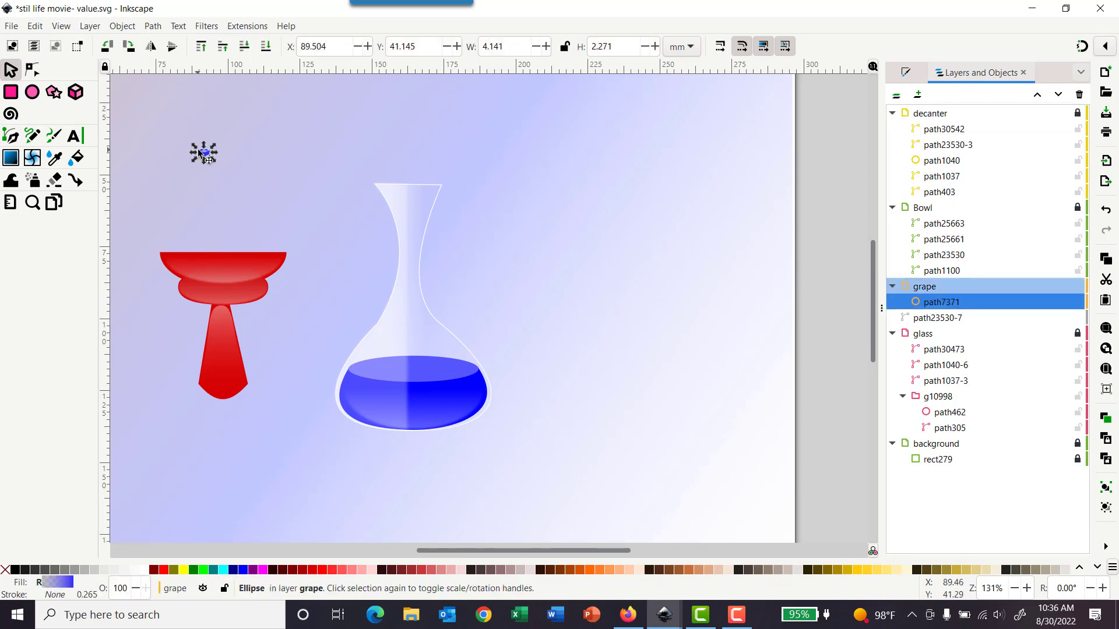
{"action": "scroll", "coordinate": [204, 155], "scroll_direction": "up", "scroll_amount": 4, "text": "ctrl"}
{"action": "scroll", "coordinate": [203, 157], "scroll_direction": "up", "scroll_amount": 6, "text": "ctrl"}
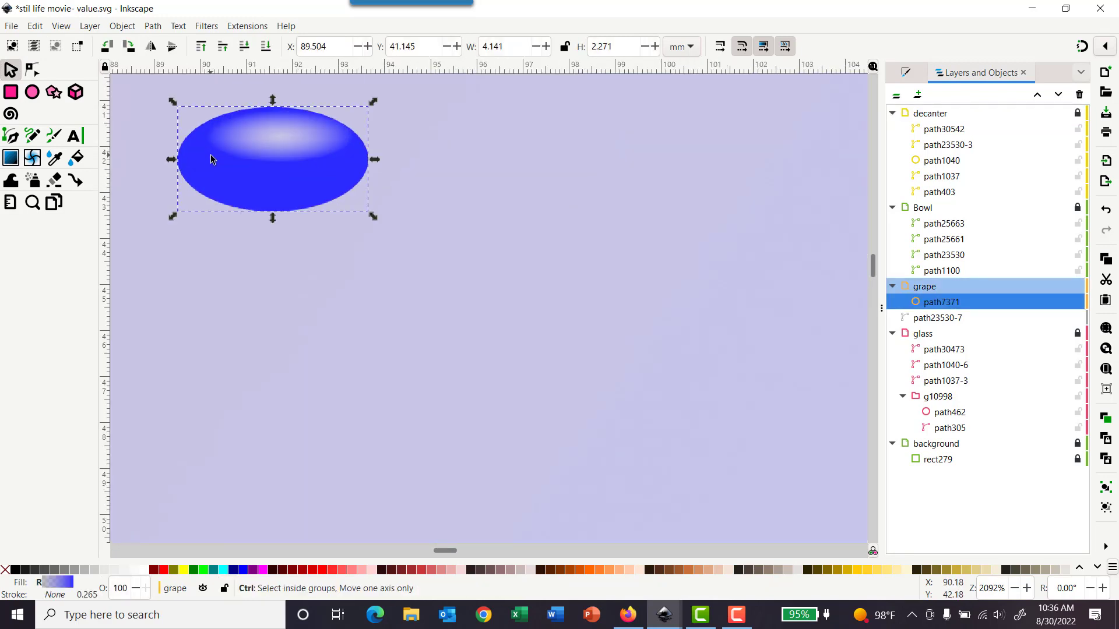
{"action": "scroll", "coordinate": [240, 181], "scroll_direction": "up", "scroll_amount": 2}
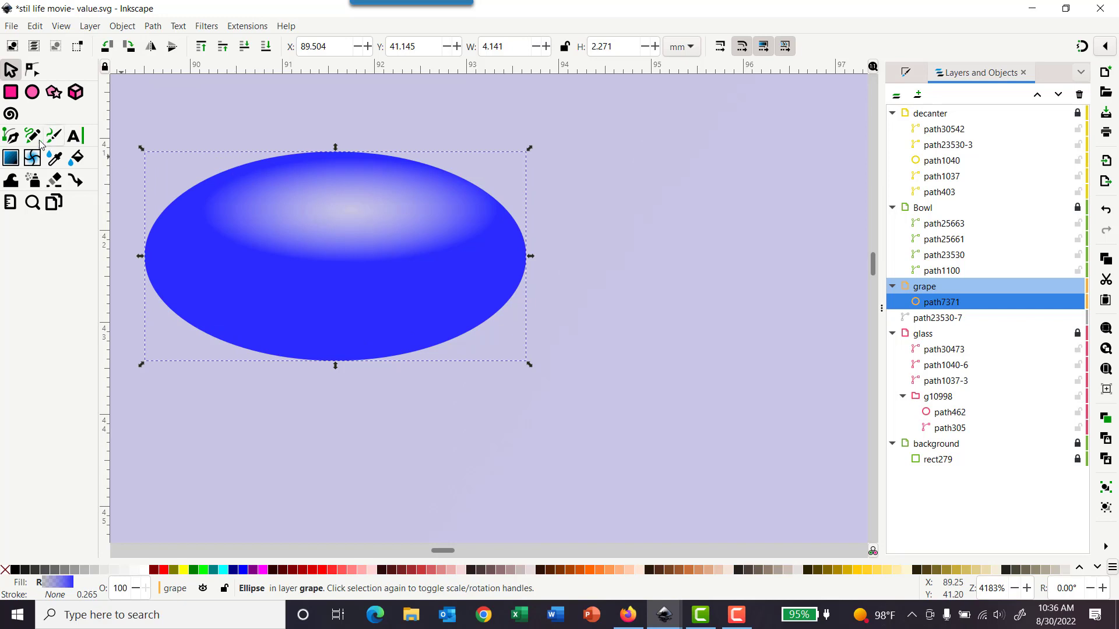
{"action": "left_click", "coordinate": [12, 136]}
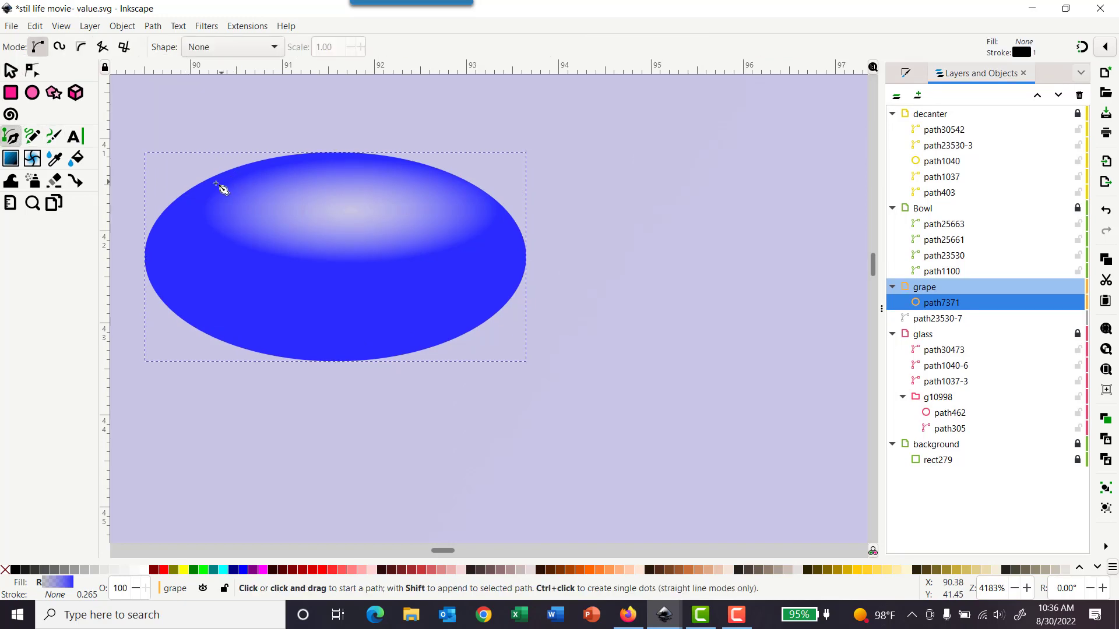
{"action": "left_click", "coordinate": [249, 176]}
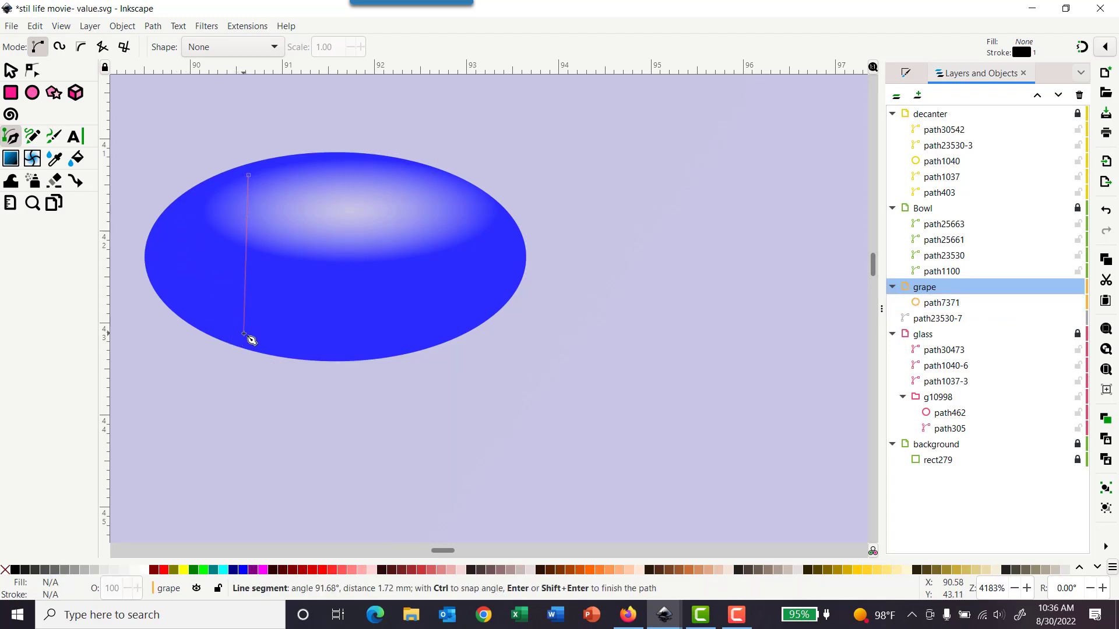
{"action": "left_click_drag", "start_coordinate": [243, 335], "coordinate": [447, 410]}
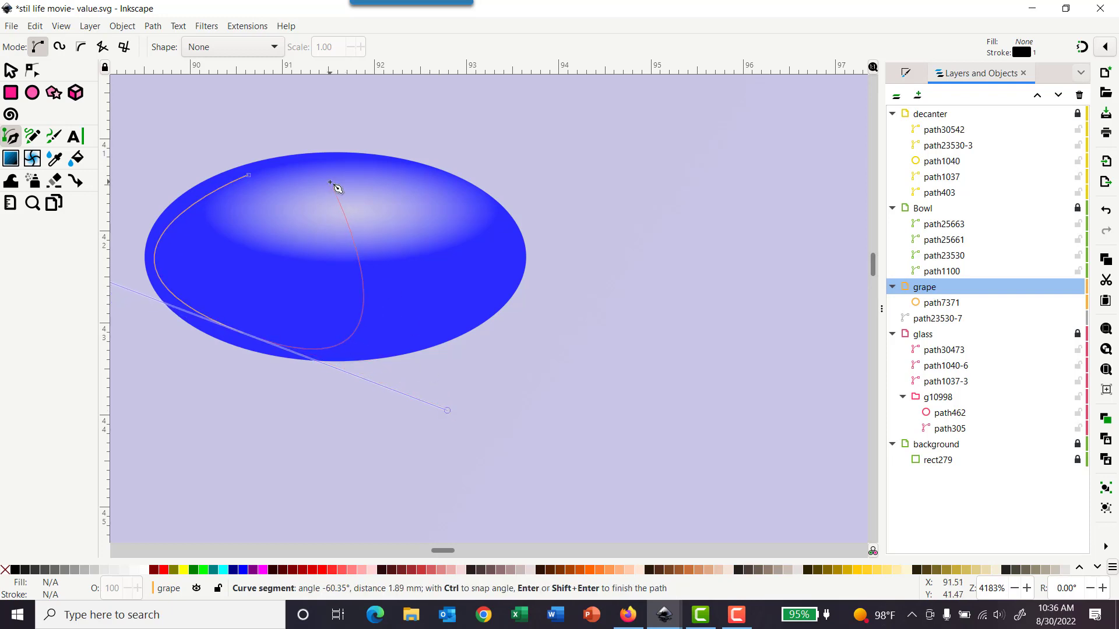
{"action": "key", "text": "BackSpace"}
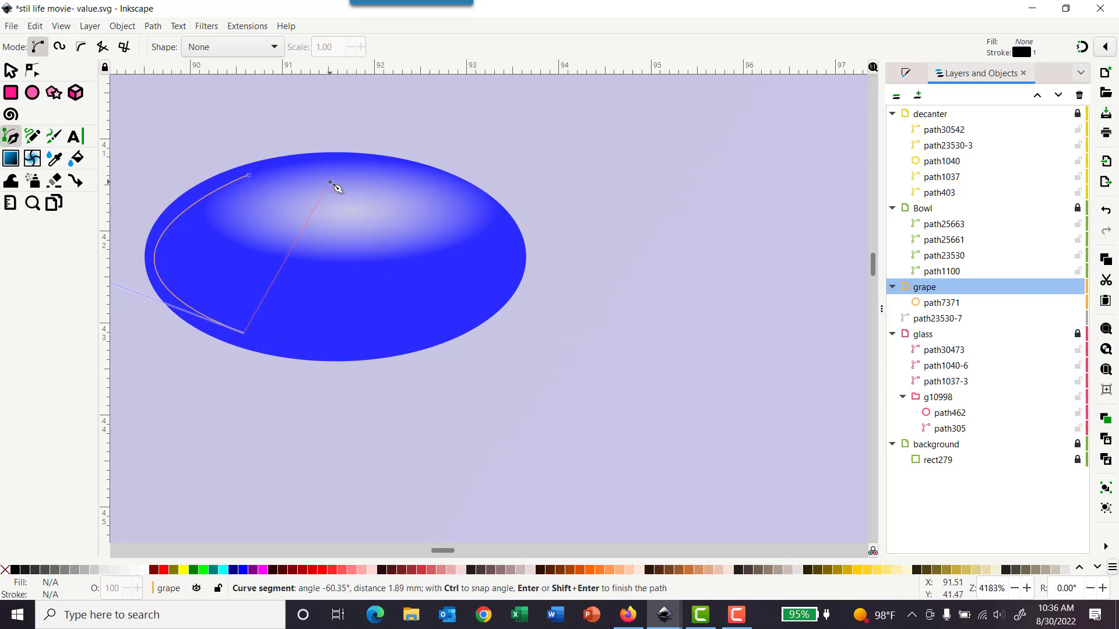
{"action": "left_click", "coordinate": [250, 176]}
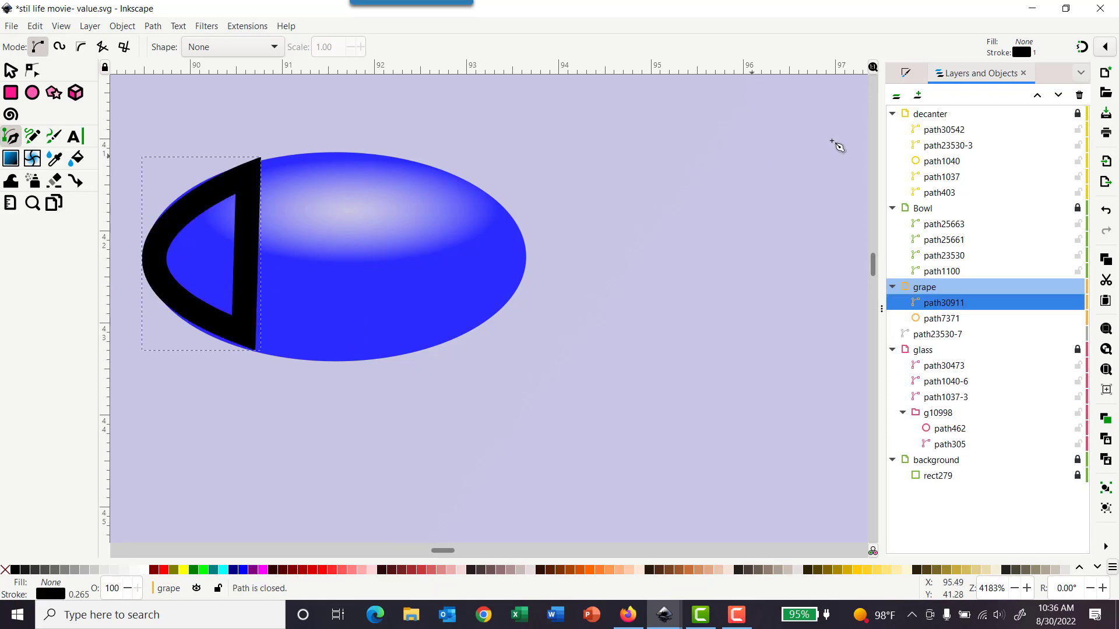
Step: Give the grape highlight a flat white fill and remove its stroke
{"action": "left_click", "coordinate": [905, 79]}
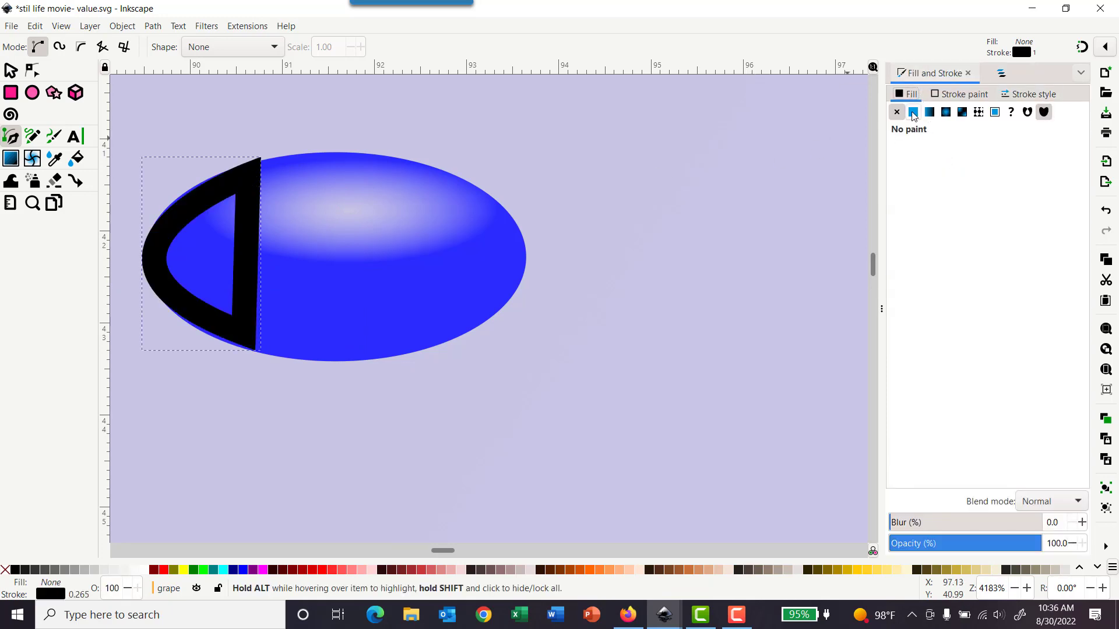
{"action": "left_click", "coordinate": [946, 95]}
{"action": "left_click", "coordinate": [896, 112]}
{"action": "left_click", "coordinate": [906, 93]}
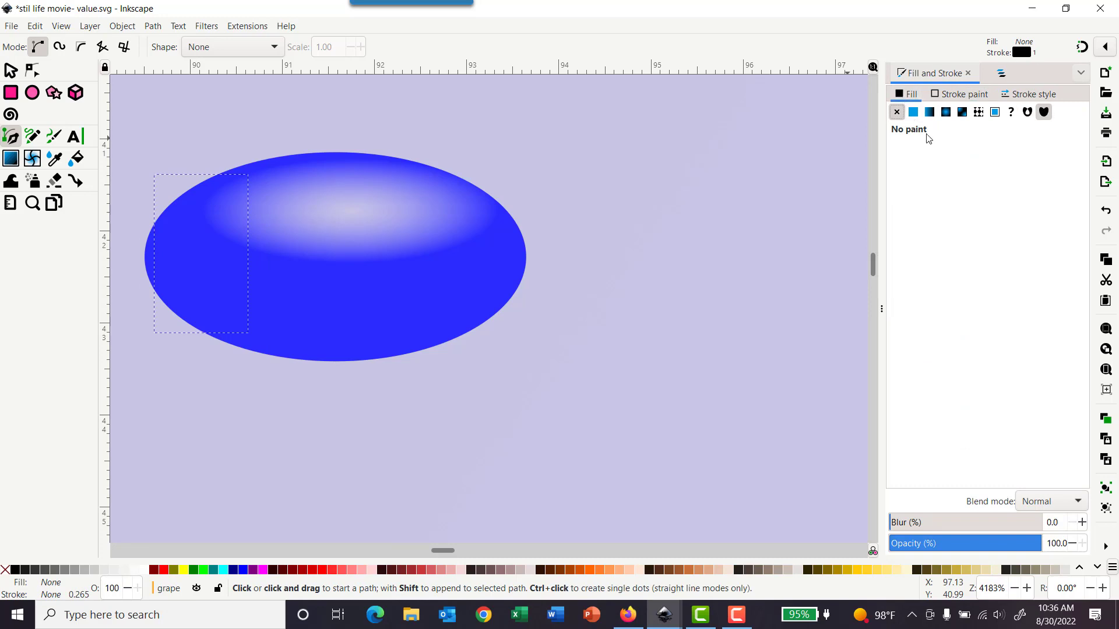
{"action": "left_click", "coordinate": [913, 113]}
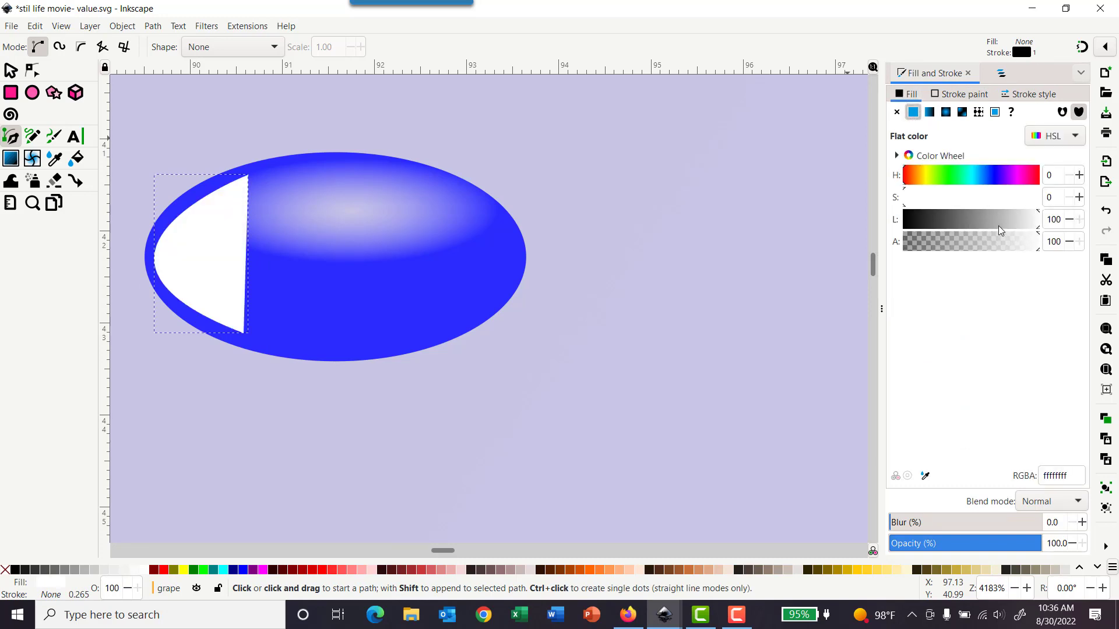
Step: Set the grape highlight's opacity to 30%
{"action": "left_click", "coordinate": [1047, 543]}
{"action": "mouse_move", "coordinate": [1052, 550]}
{"action": "left_mouse_down"}
{"action": "mouse_move", "coordinate": [1069, 544]}
{"action": "mouse_move", "coordinate": [1042, 543]}
{"action": "left_mouse_up"}
{"action": "type", "text": "300"}
{"action": "left_click_drag", "start_coordinate": [1047, 544], "coordinate": [1087, 543]}
{"action": "type", "text": "30"}
{"action": "key", "text": "Return"}
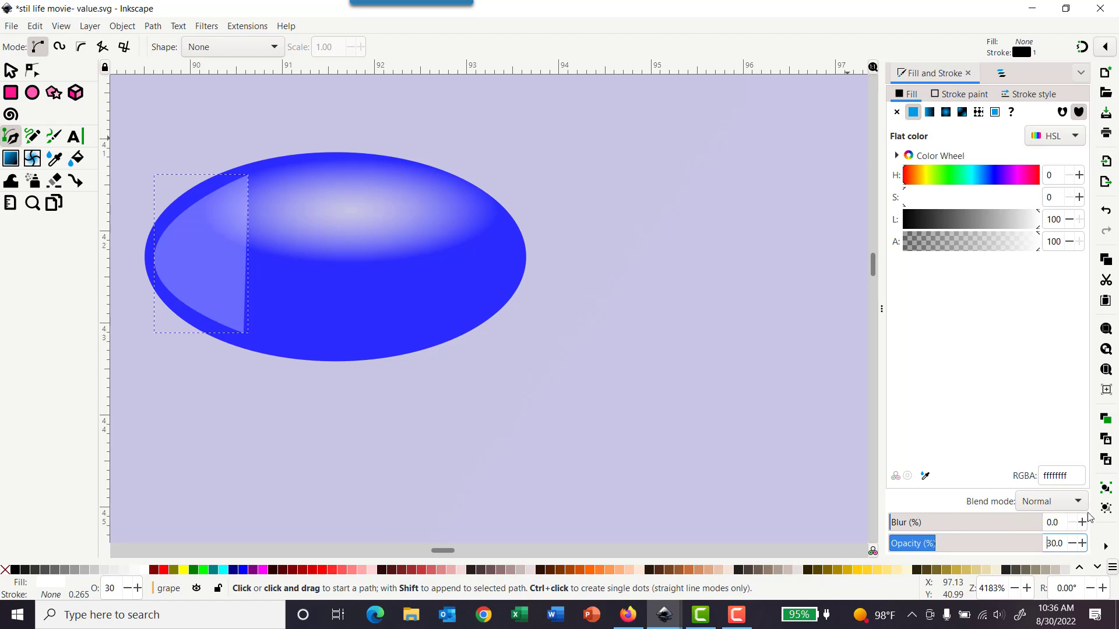
Step: Blur the grape highlight by 15%
{"action": "left_click_drag", "start_coordinate": [1060, 519], "coordinate": [1026, 511]}
{"action": "type", "text": "10"}
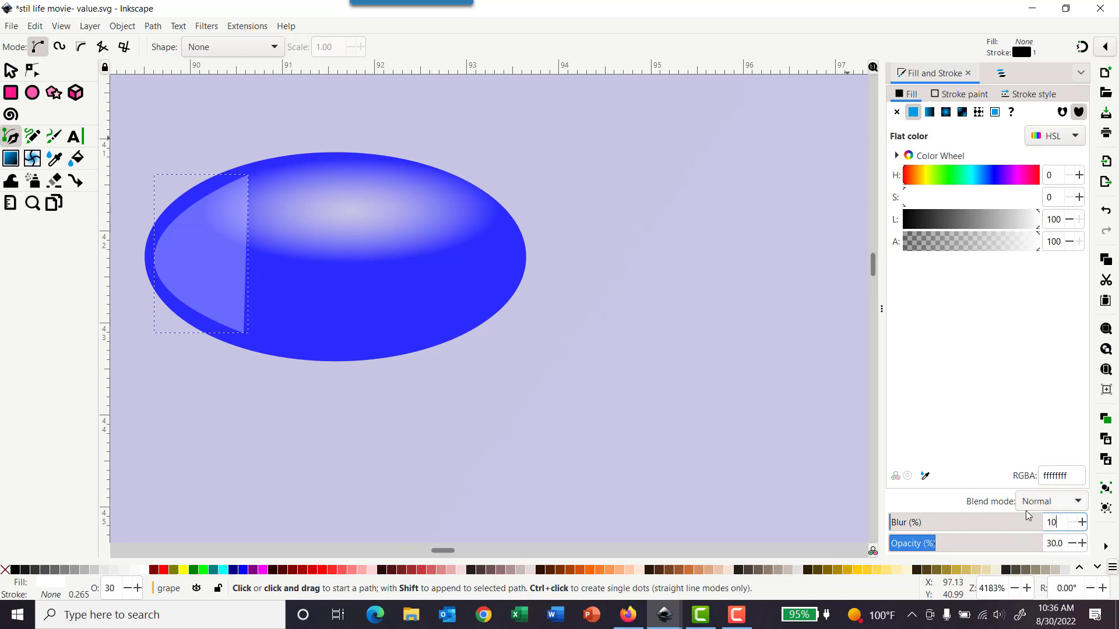
{"action": "key", "text": "Return"}
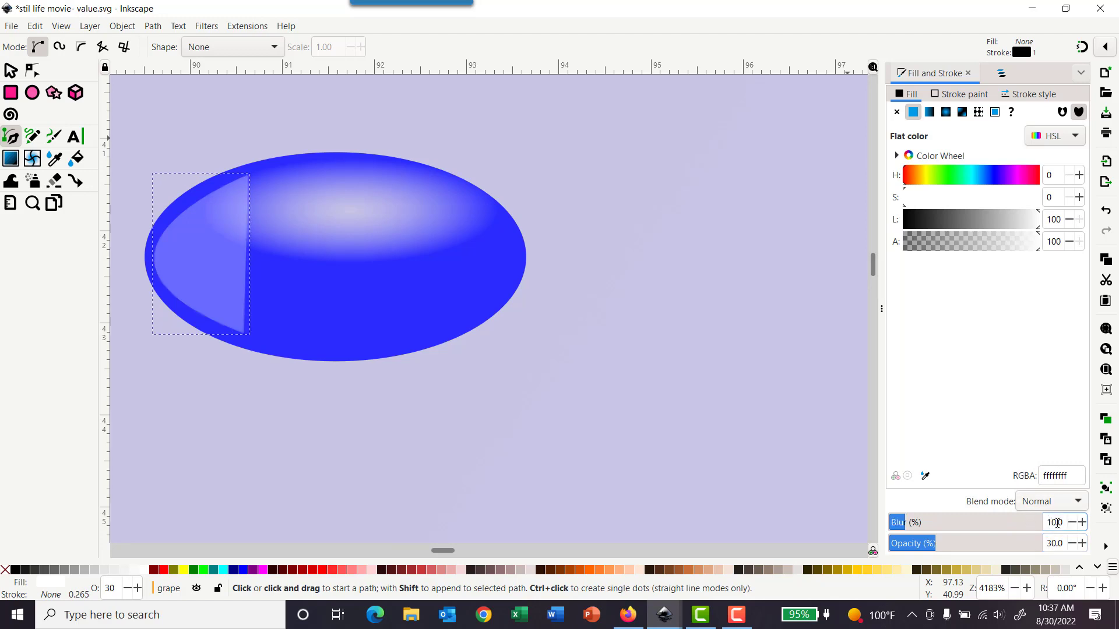
{"action": "double_click", "coordinate": [1066, 517]}
{"action": "type", "text": "20"}
{"action": "key", "text": "Return"}
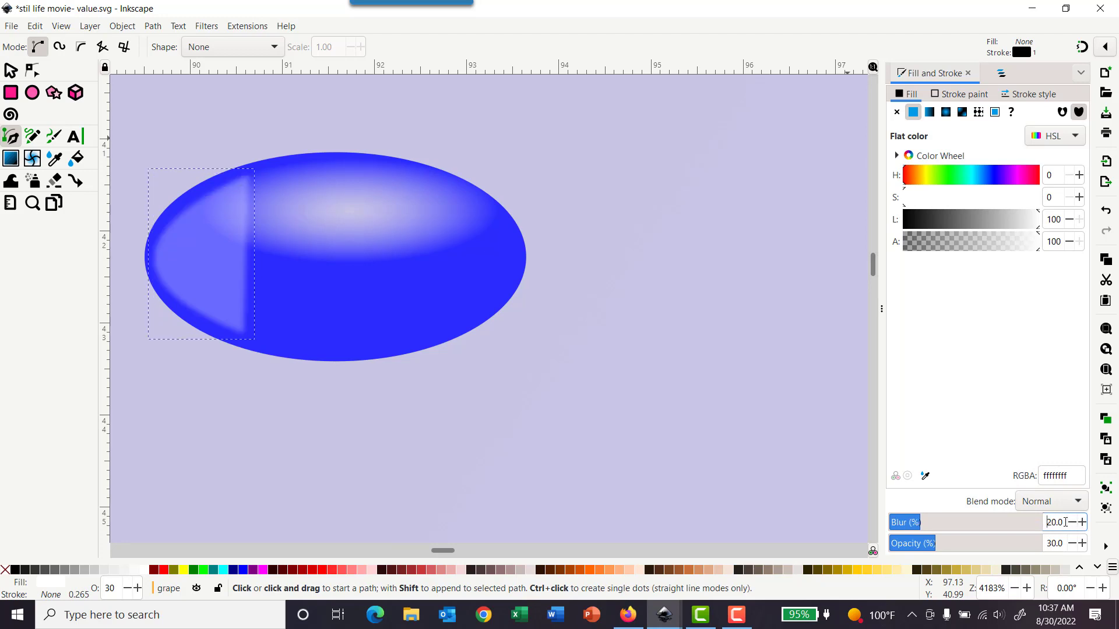
{"action": "double_click", "coordinate": [1064, 522]}
{"action": "type", "text": "15"}
{"action": "key", "text": "Return"}
Step: Lock the grape layer
{"action": "left_click", "coordinate": [1000, 73]}
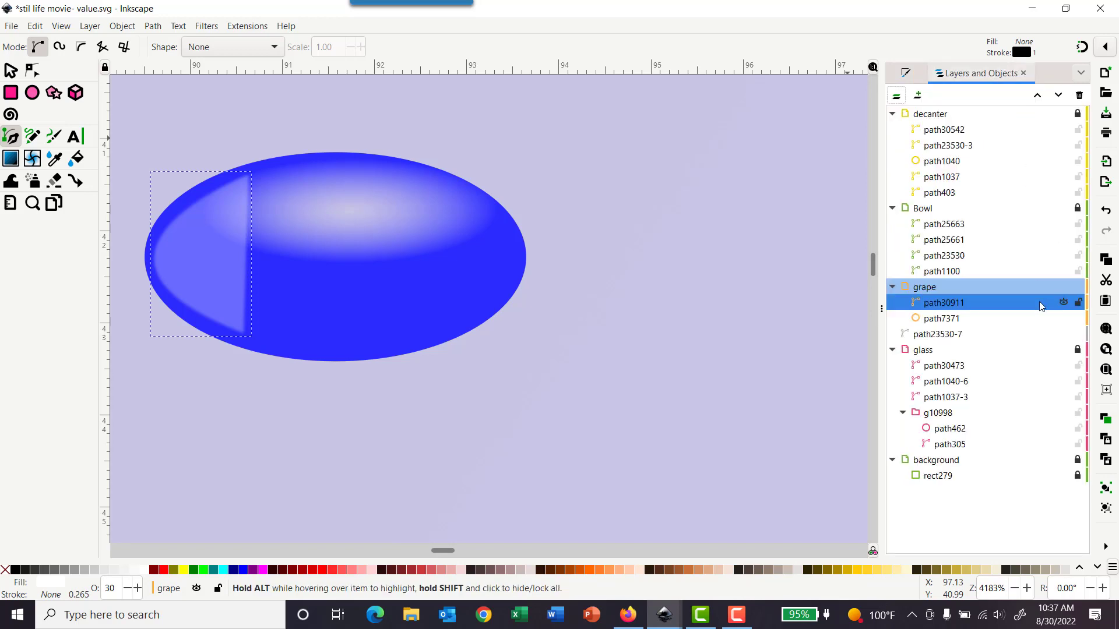
{"action": "left_click", "coordinate": [1077, 288]}
Step: Add a new layer named shadow directly above the background layer
{"action": "left_click", "coordinate": [944, 464]}
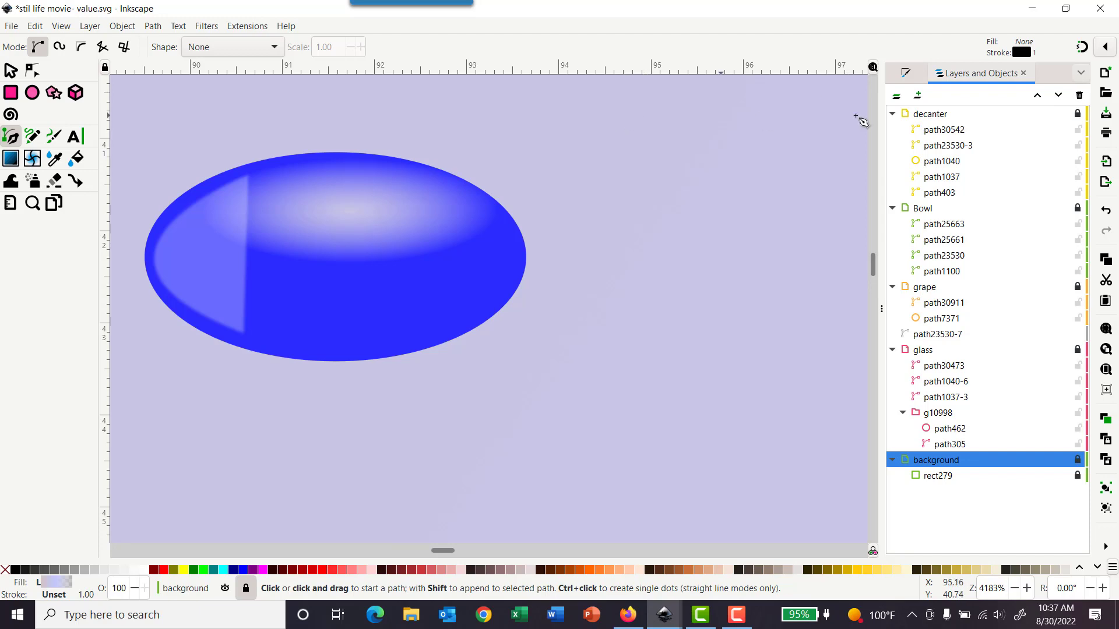
{"action": "left_click", "coordinate": [87, 33]}
{"action": "left_click", "coordinate": [102, 60]}
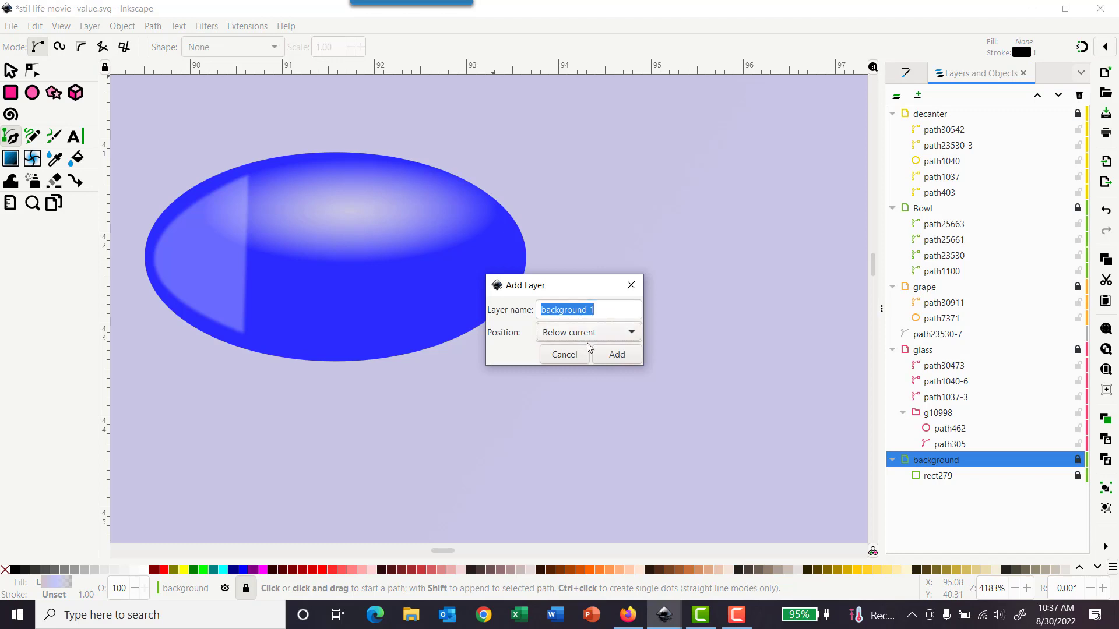
{"action": "left_click", "coordinate": [588, 335]}
{"action": "left_click", "coordinate": [587, 315]}
{"action": "left_click", "coordinate": [596, 310]}
{"action": "left_click_drag", "start_coordinate": [596, 311], "coordinate": [539, 309]}
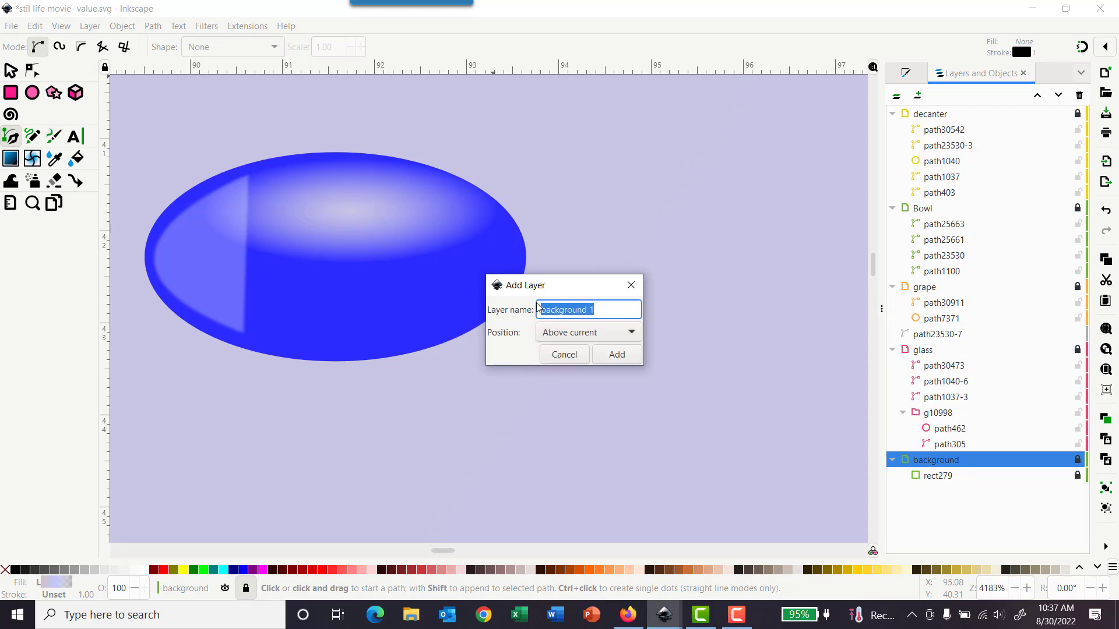
{"action": "type", "text": "shadow"}
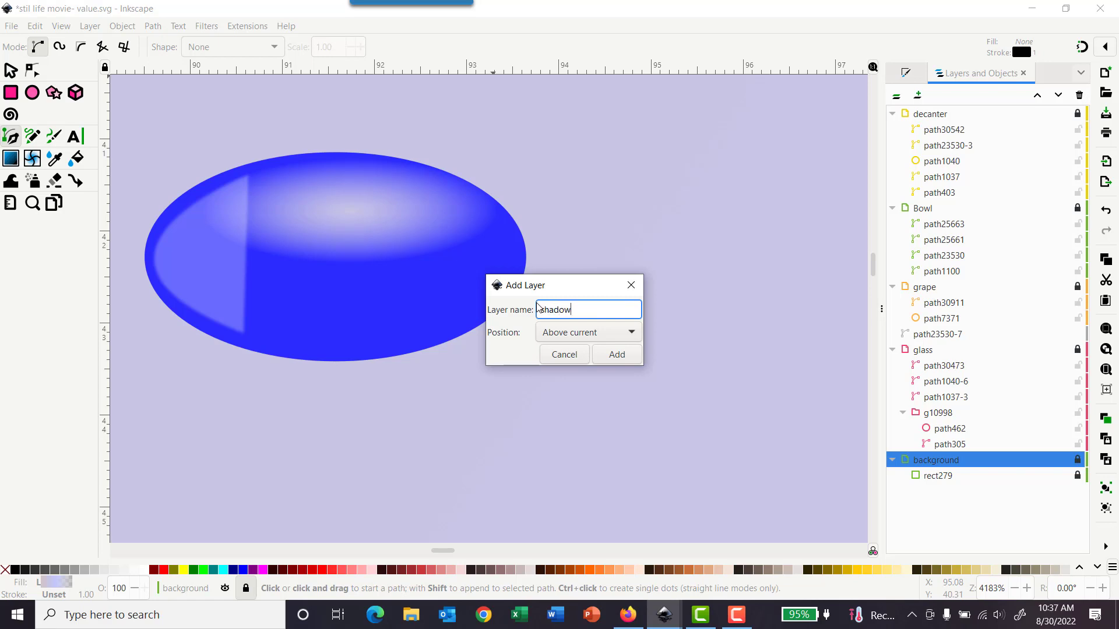
{"action": "left_click", "coordinate": [626, 357]}
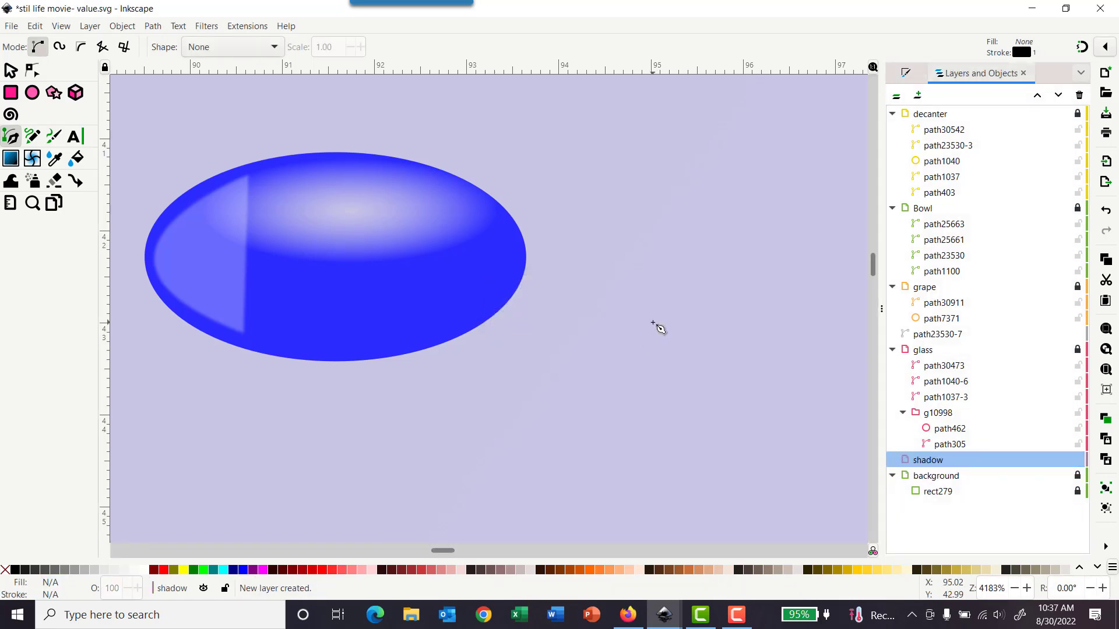
{"action": "scroll", "coordinate": [690, 328], "scroll_direction": "down", "scroll_amount": 6}
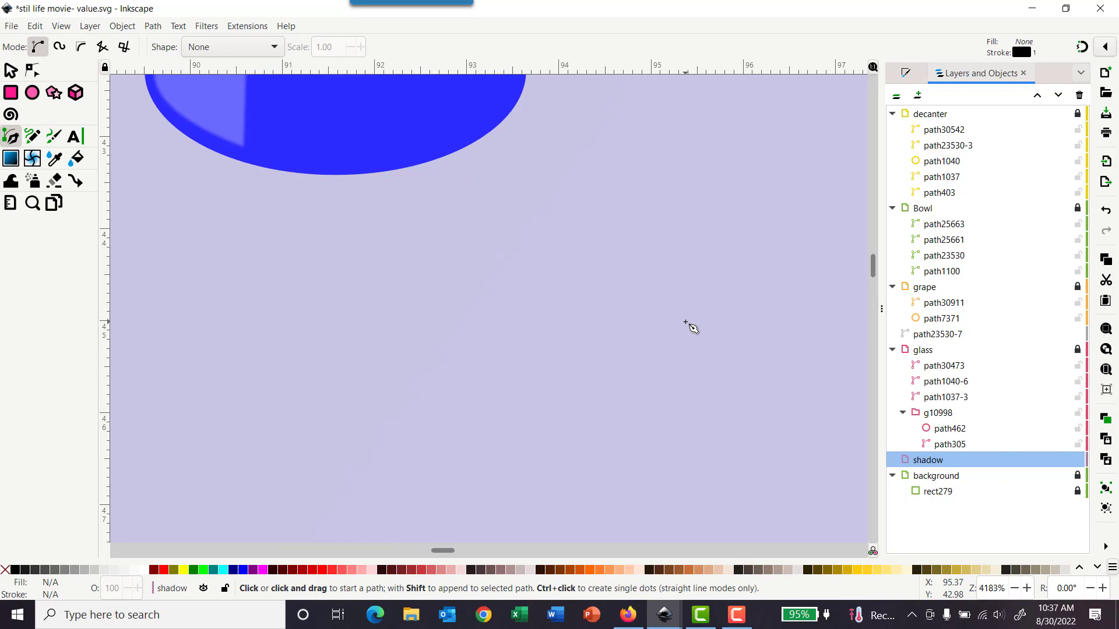
{"action": "scroll", "coordinate": [690, 327], "scroll_direction": "down", "scroll_amount": 4}
{"action": "scroll", "coordinate": [691, 327], "scroll_direction": "down", "scroll_amount": 8}
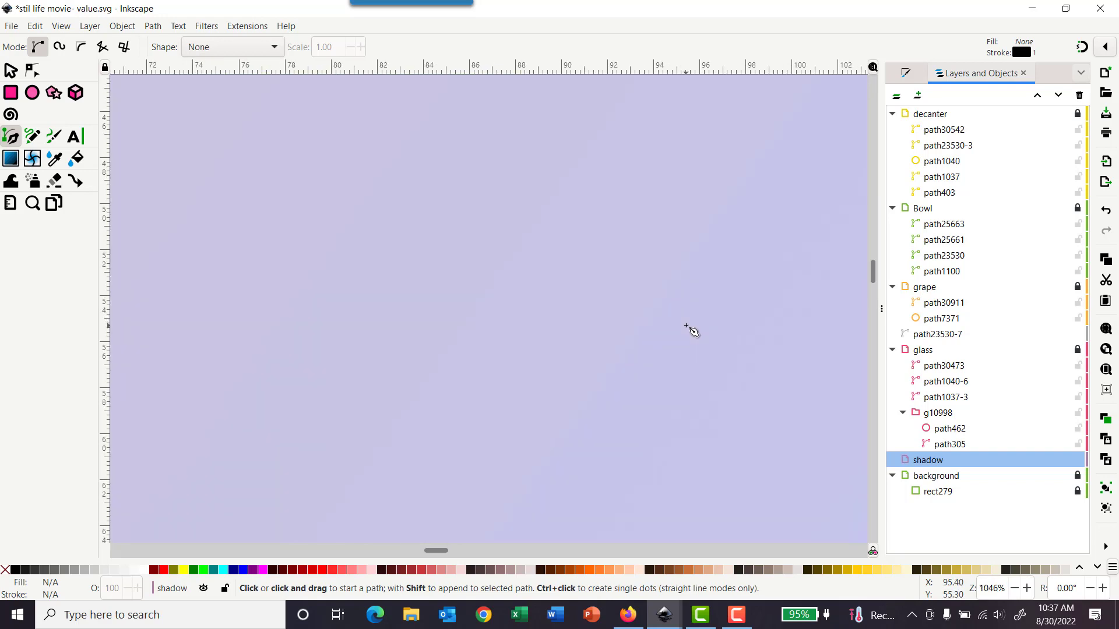
{"action": "scroll", "coordinate": [714, 304], "scroll_direction": "down", "scroll_amount": 6}
{"action": "key", "text": "minus"}
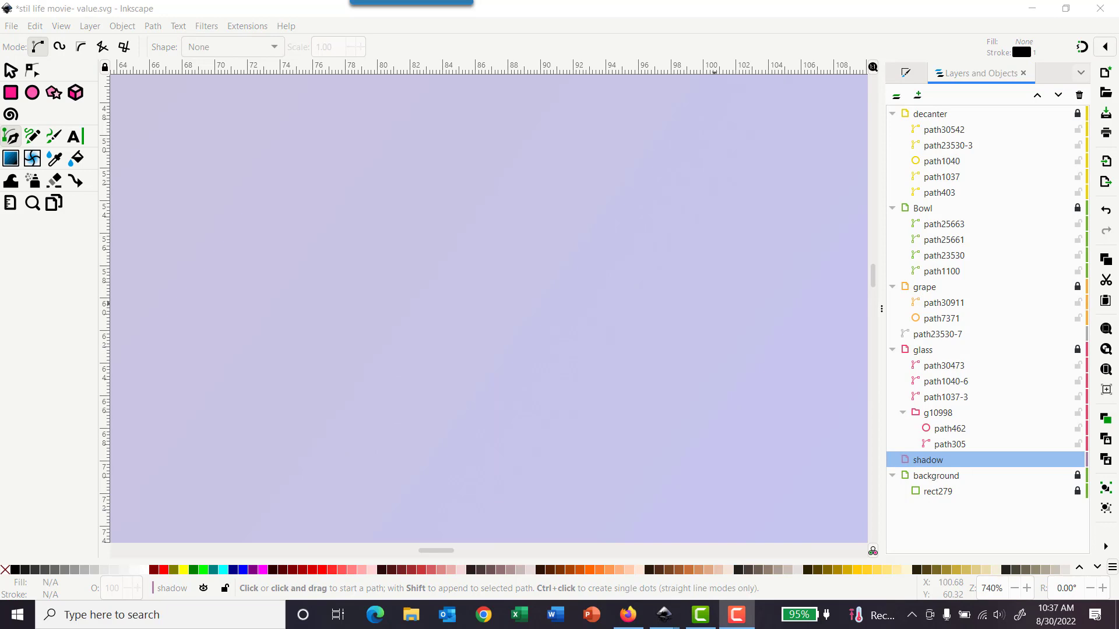
{"action": "key", "text": "5"}
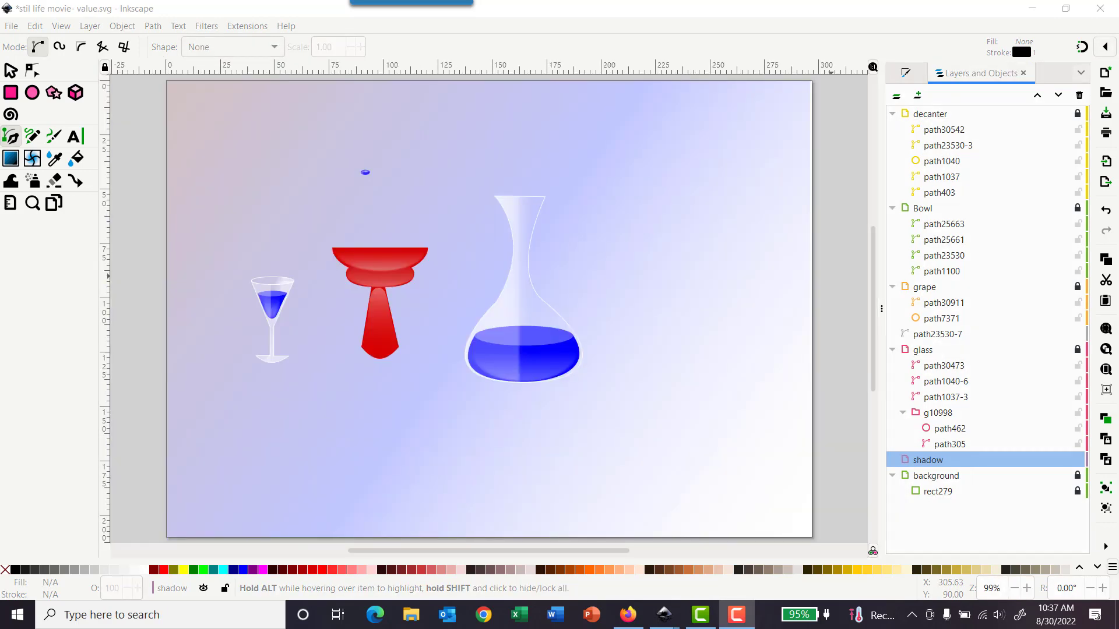